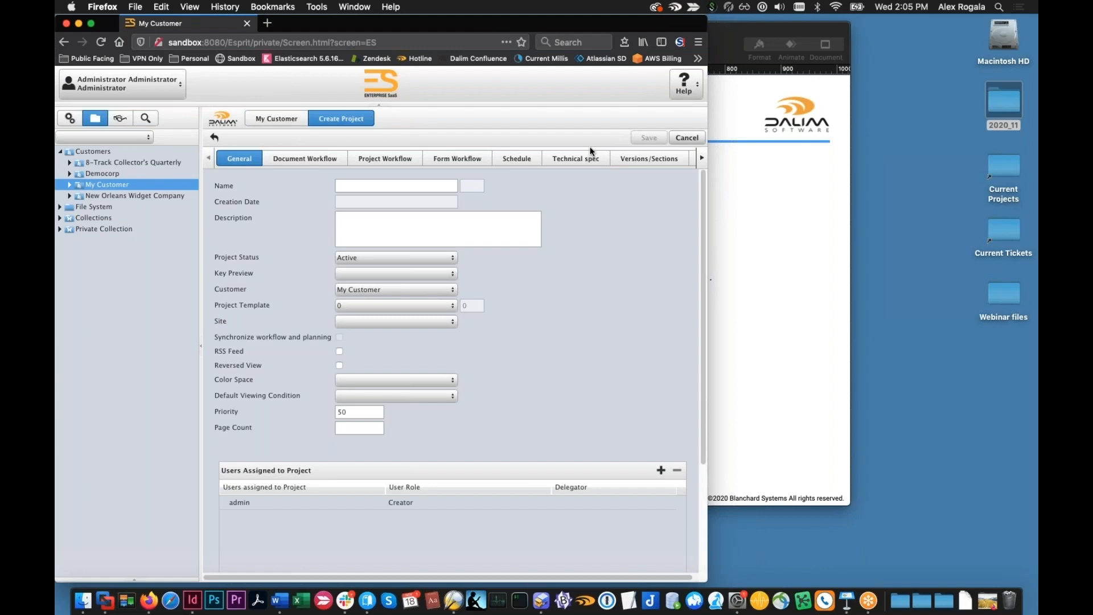
Review the document workflows available for the new project under My Customer
click(336, 161)
click(398, 185)
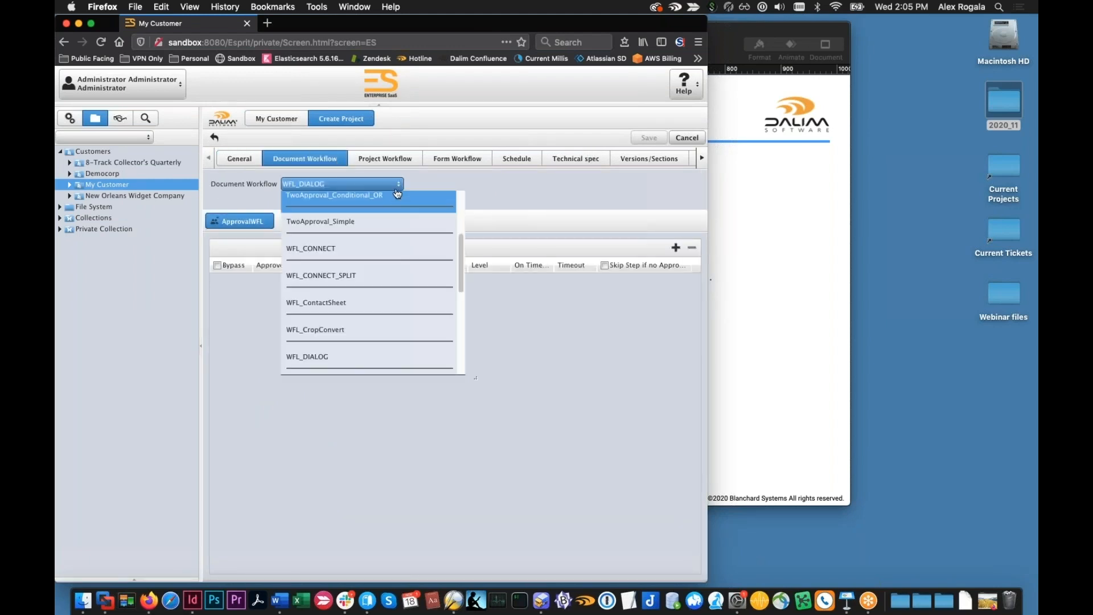
scroll(385, 272, down, 1)
click(568, 181)
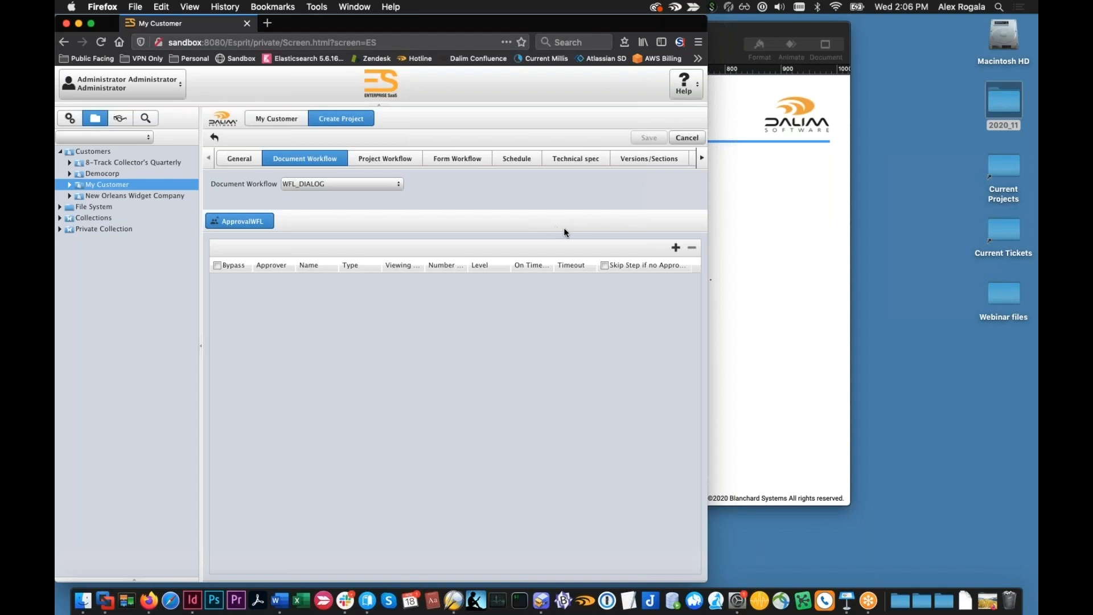
In the administration area, start a new project template for the customer 8-Track Collector's Quarterly
click(70, 121)
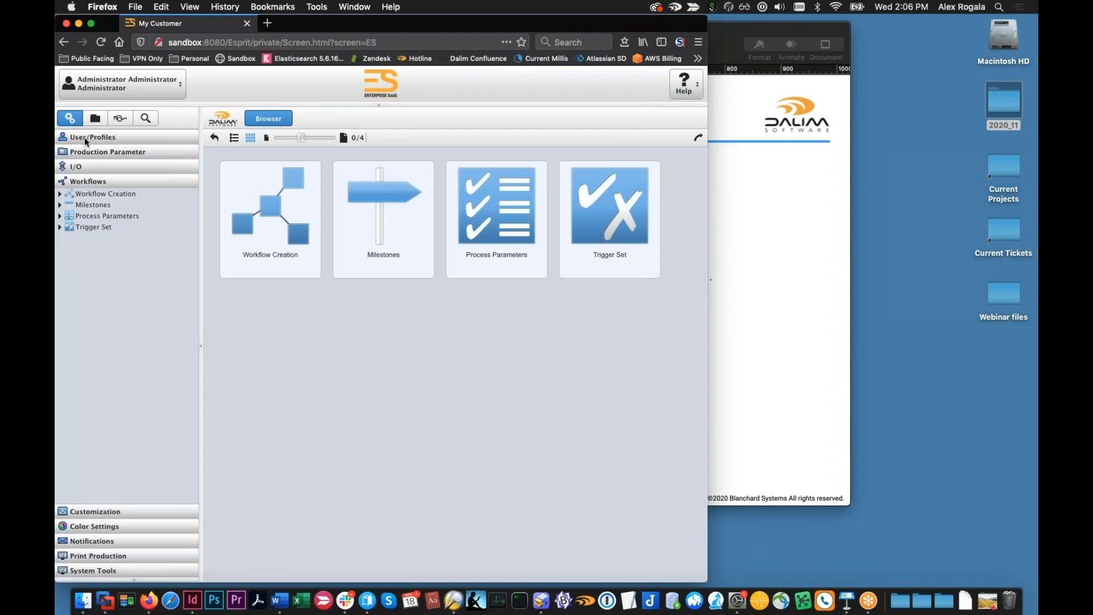
click(84, 138)
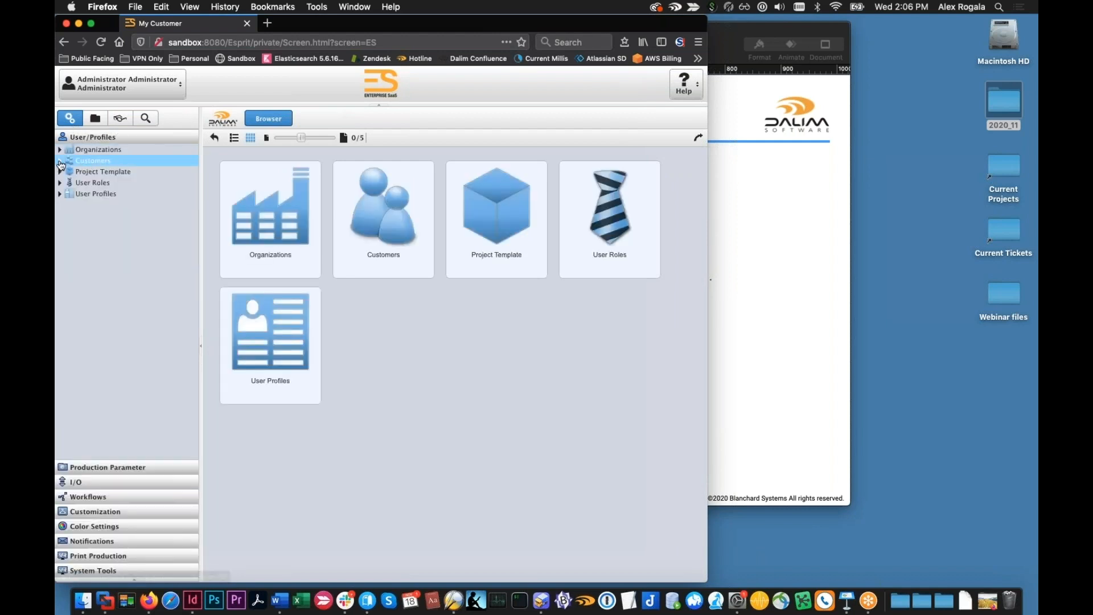
click(60, 162)
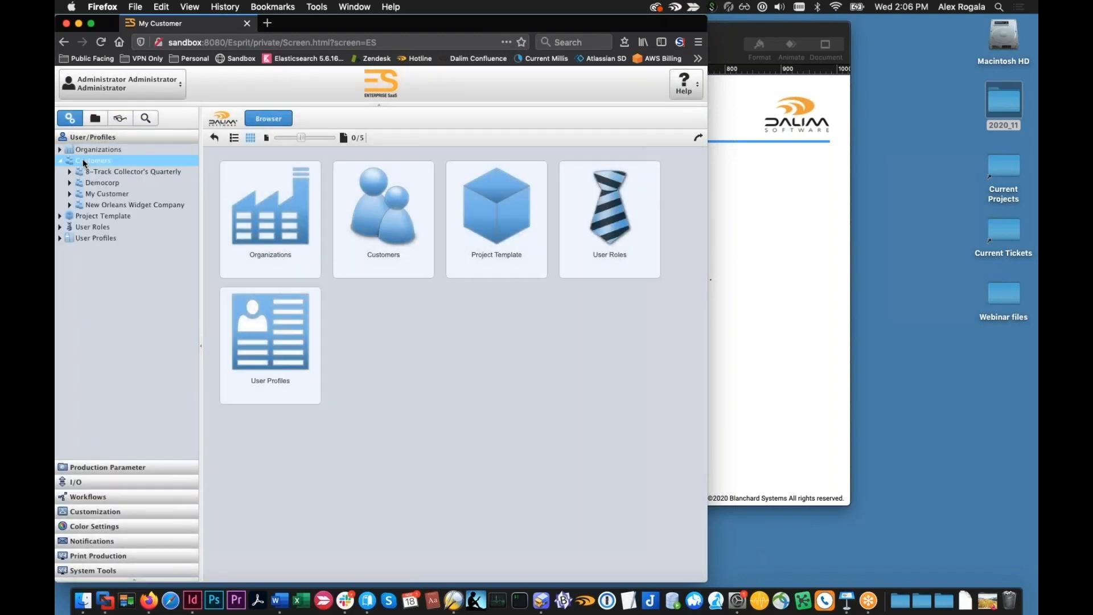
click(119, 172)
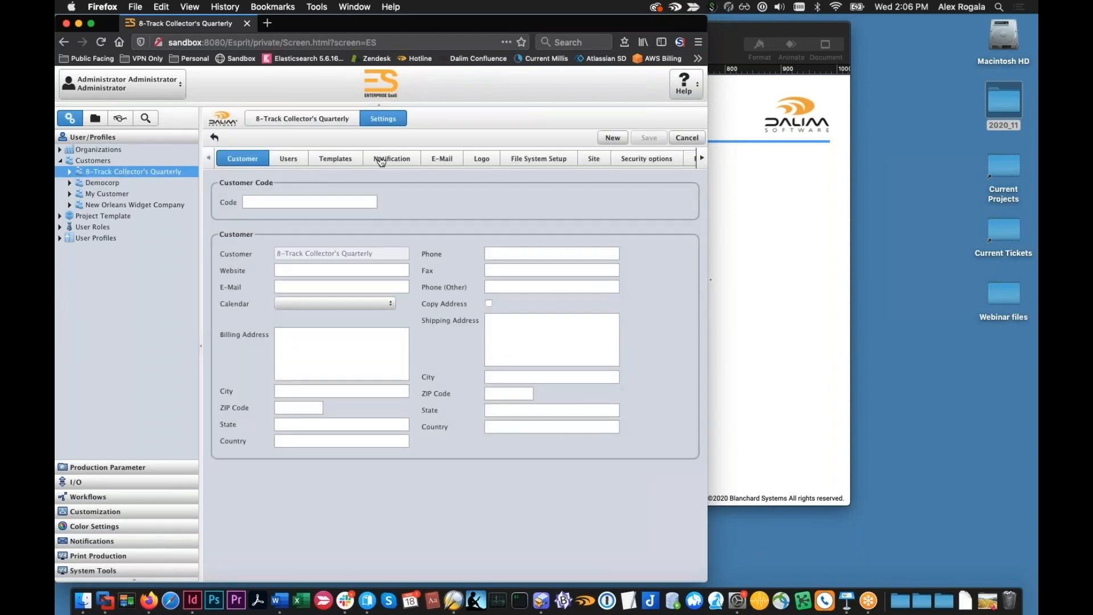
click(335, 160)
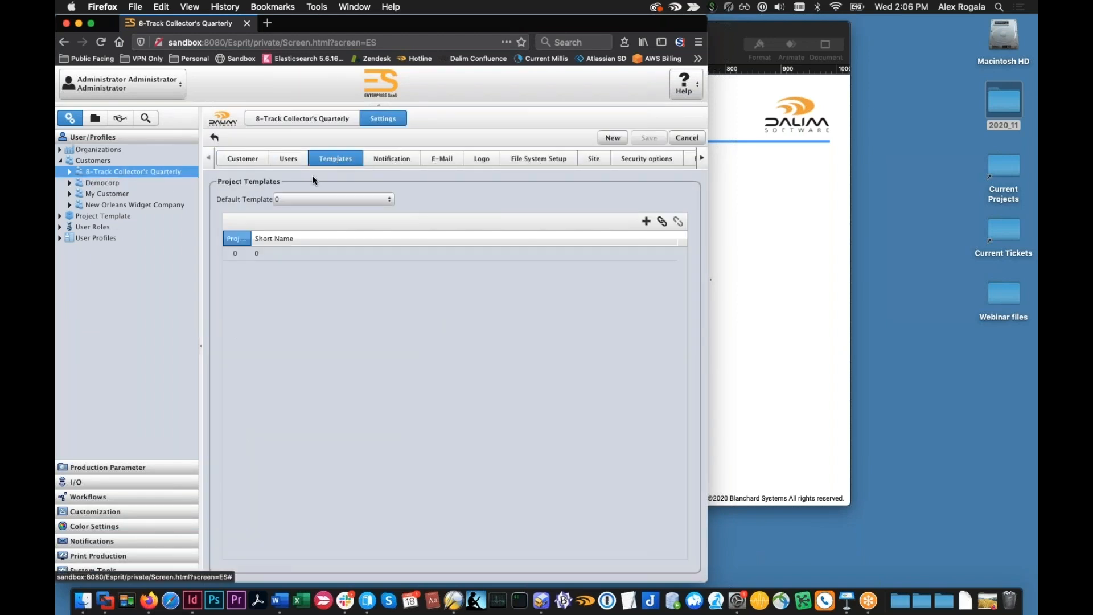
click(264, 254)
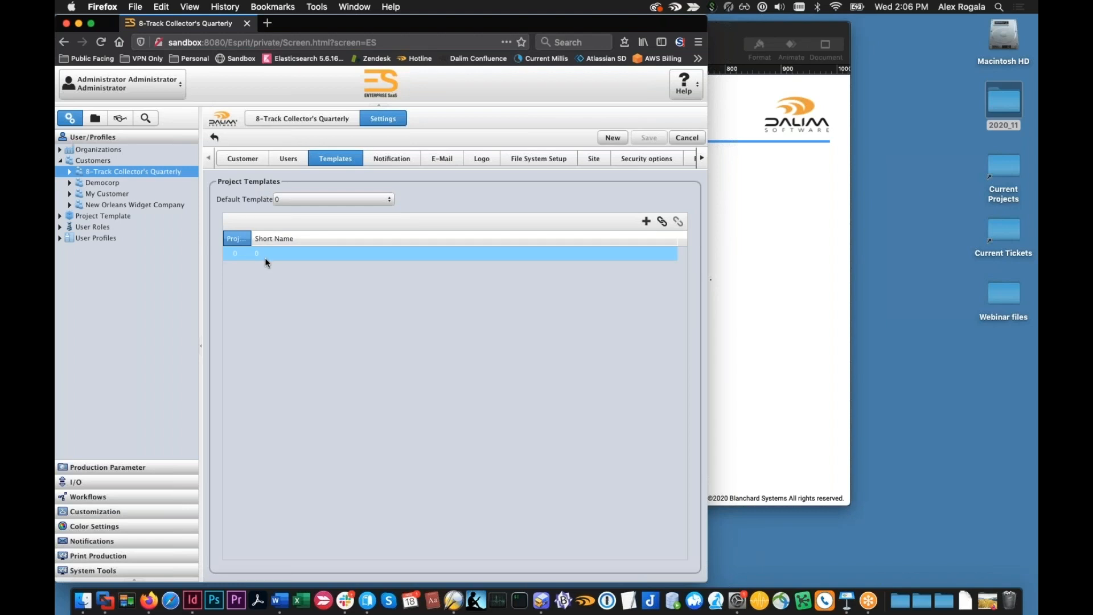
click(646, 222)
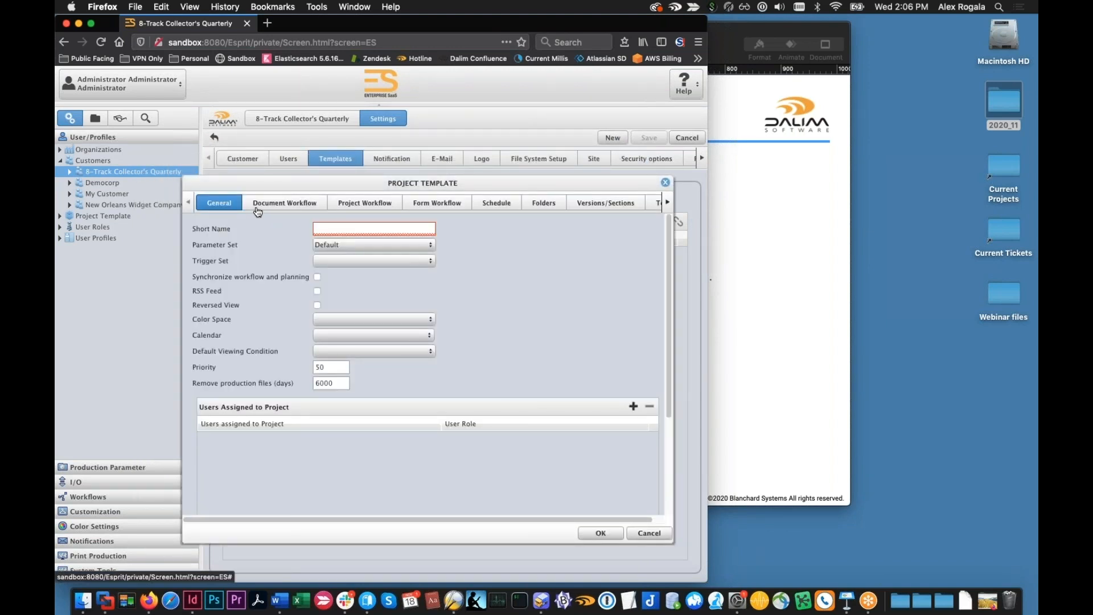
Set the new project template's document workflow to WFL_CONNECT
click(257, 208)
click(369, 203)
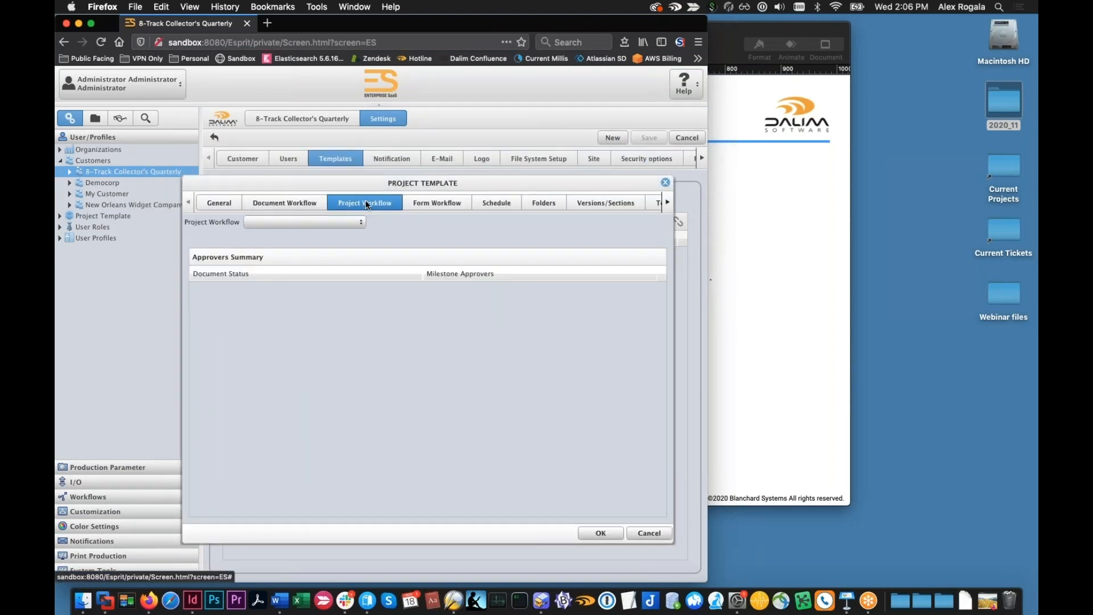
click(284, 203)
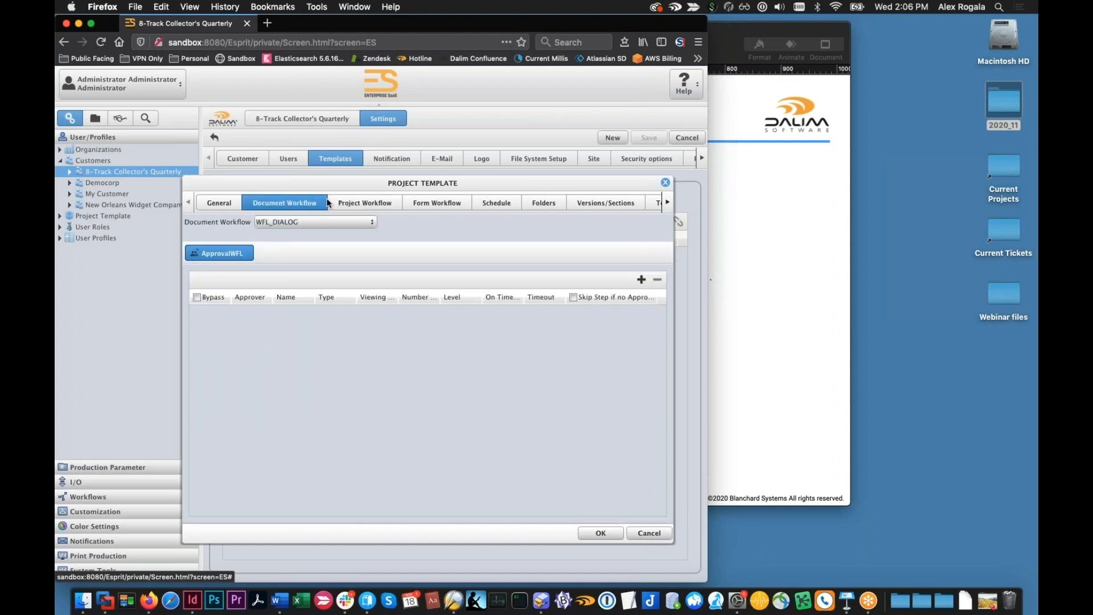
click(371, 222)
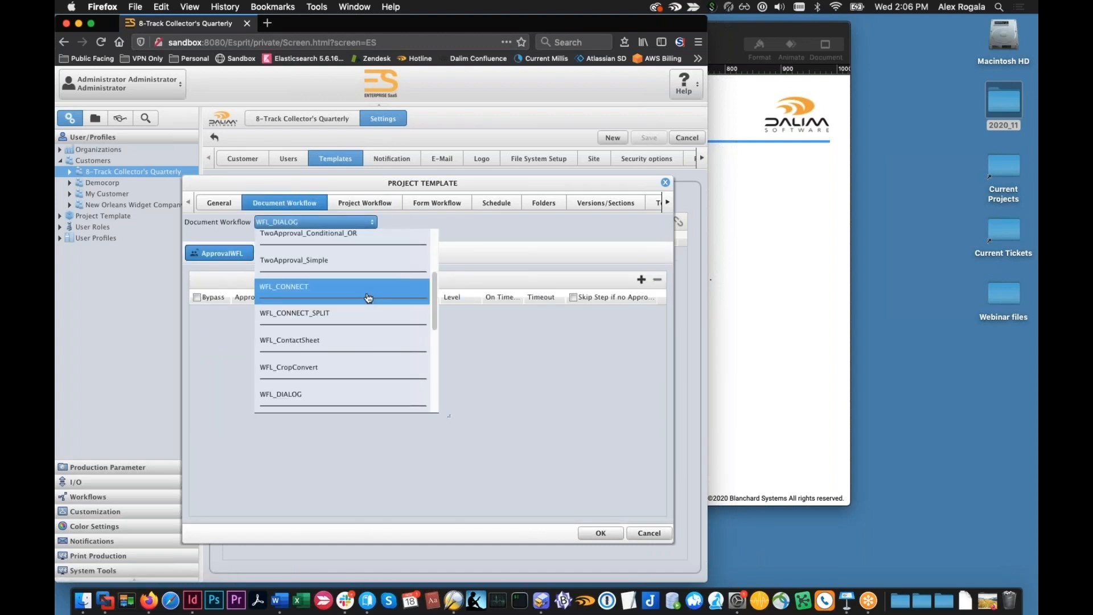
click(384, 294)
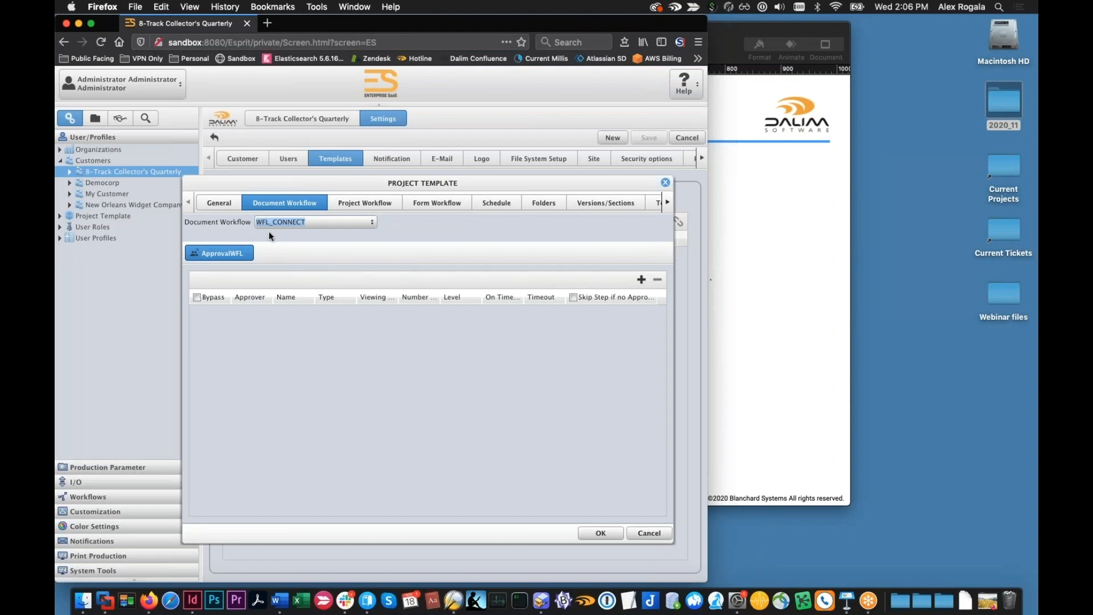
Examine the new template's general settings and document workflow, and the range of other setting categories it offers
click(219, 203)
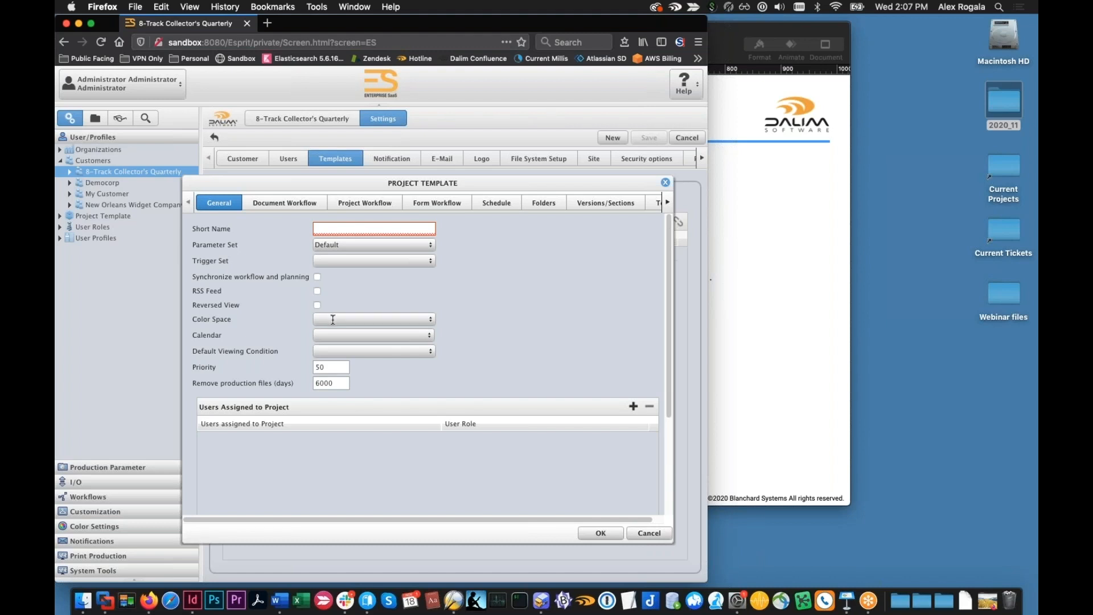
click(312, 201)
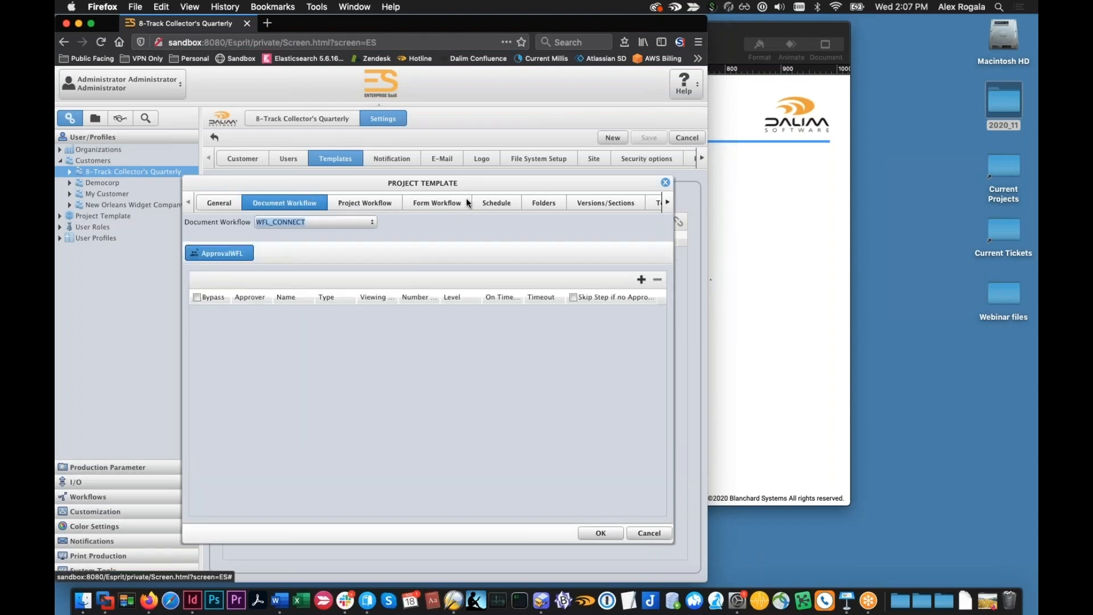
click(668, 202)
click(667, 202)
click(667, 202)
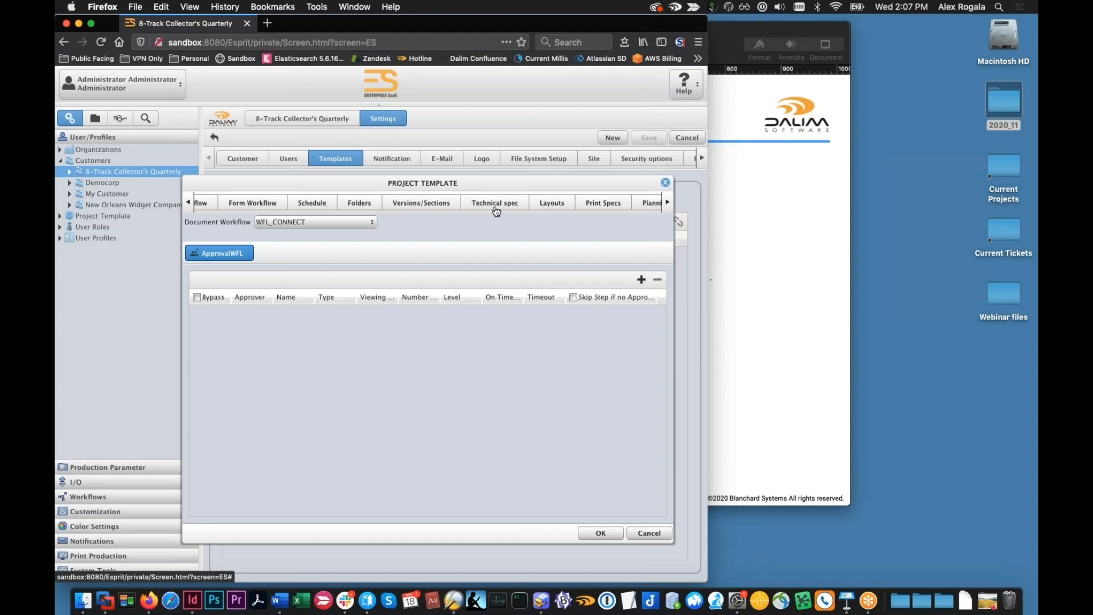
click(668, 203)
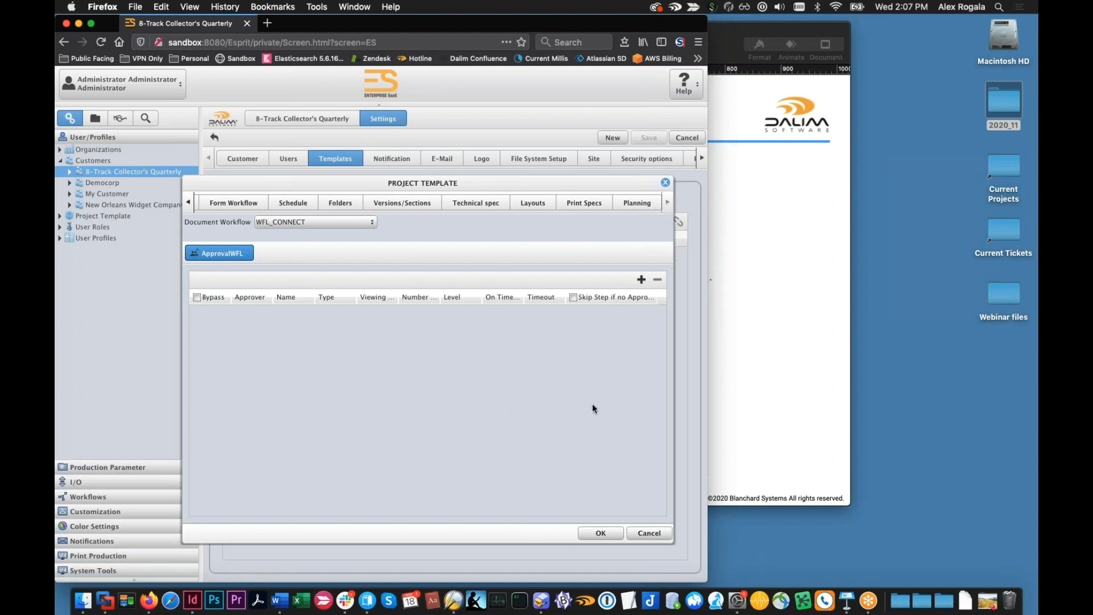
click(188, 204)
click(189, 202)
click(189, 203)
Give the project template the short name Test and set its document workflow to Edit_WFL
click(218, 203)
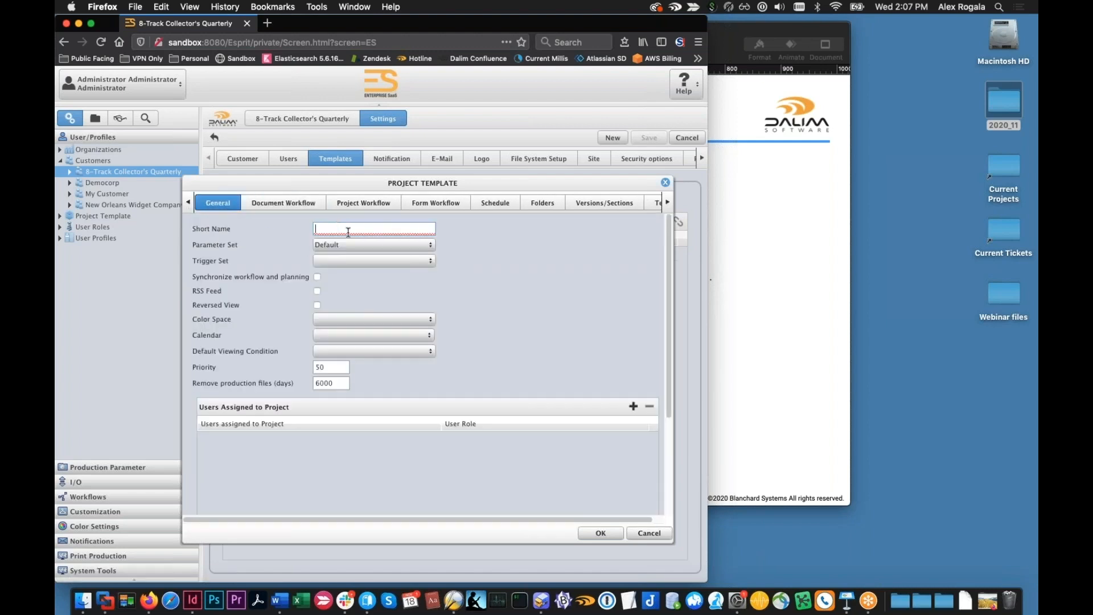
text(Test)
click(272, 202)
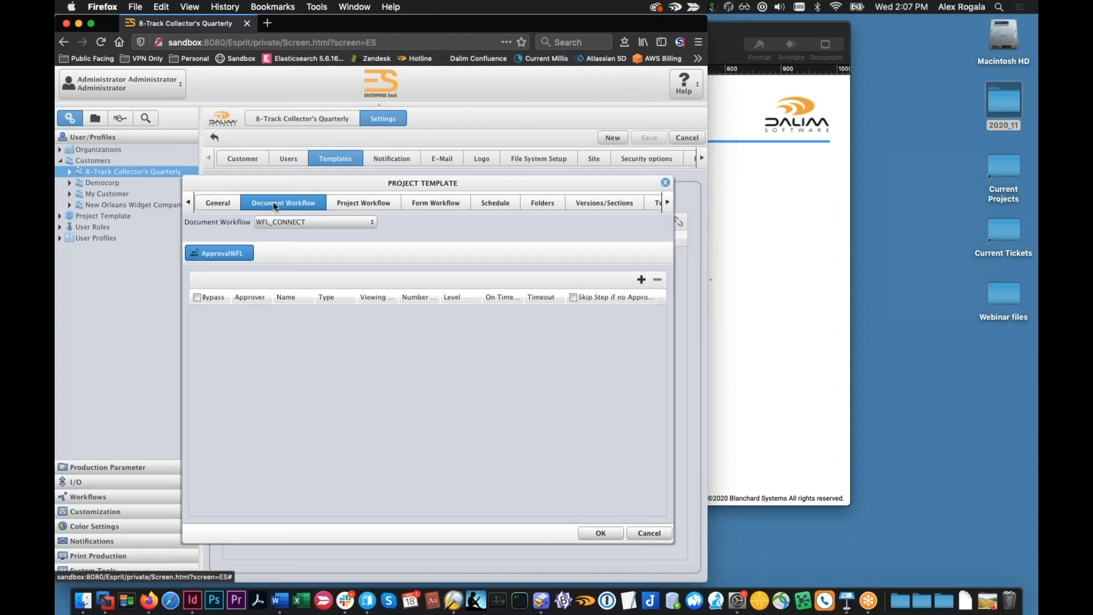
click(372, 222)
click(328, 263)
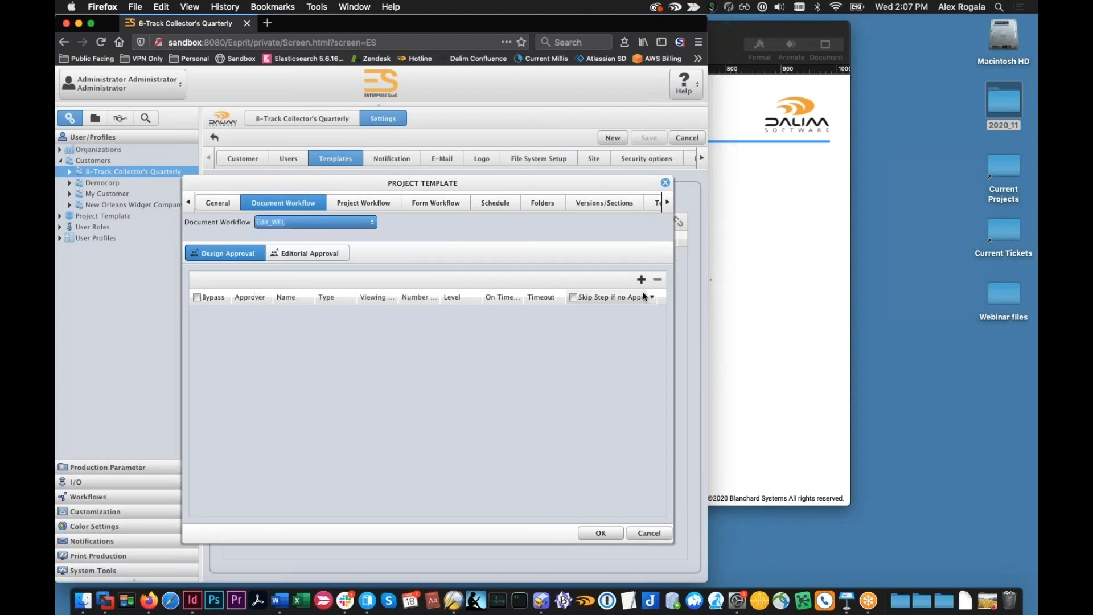
Add an individual user as approver for the Design Approval step and confirm the Test template
click(641, 280)
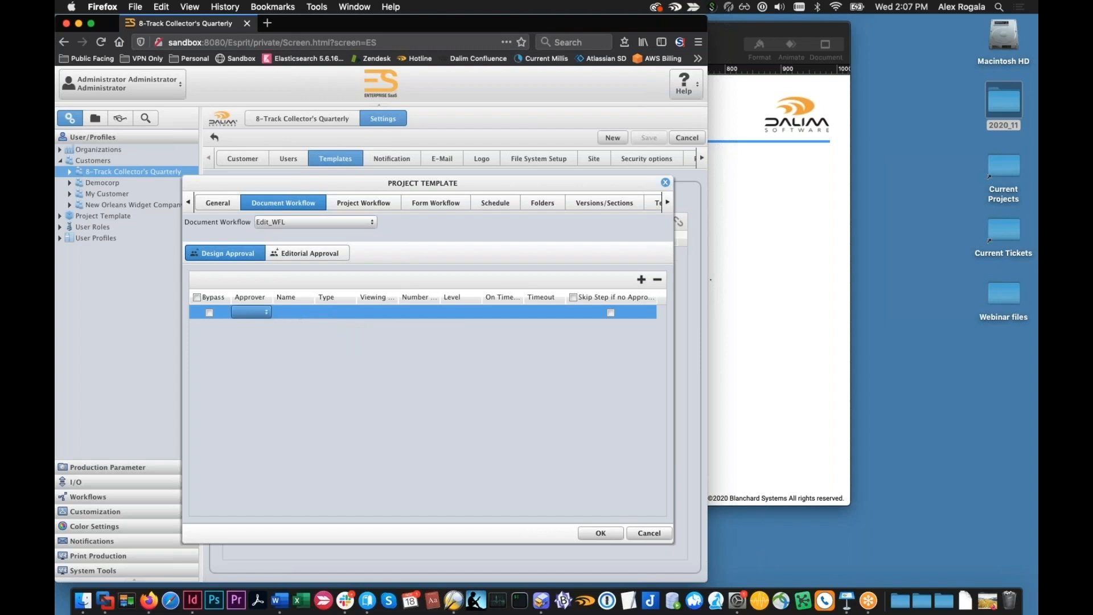
click(262, 311)
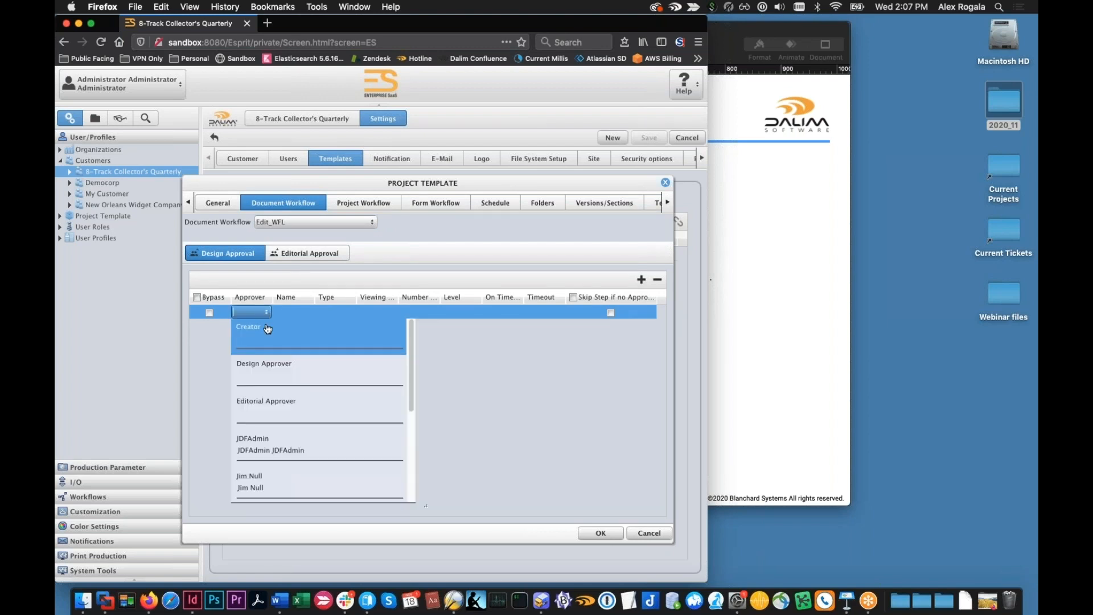
click(334, 475)
click(600, 532)
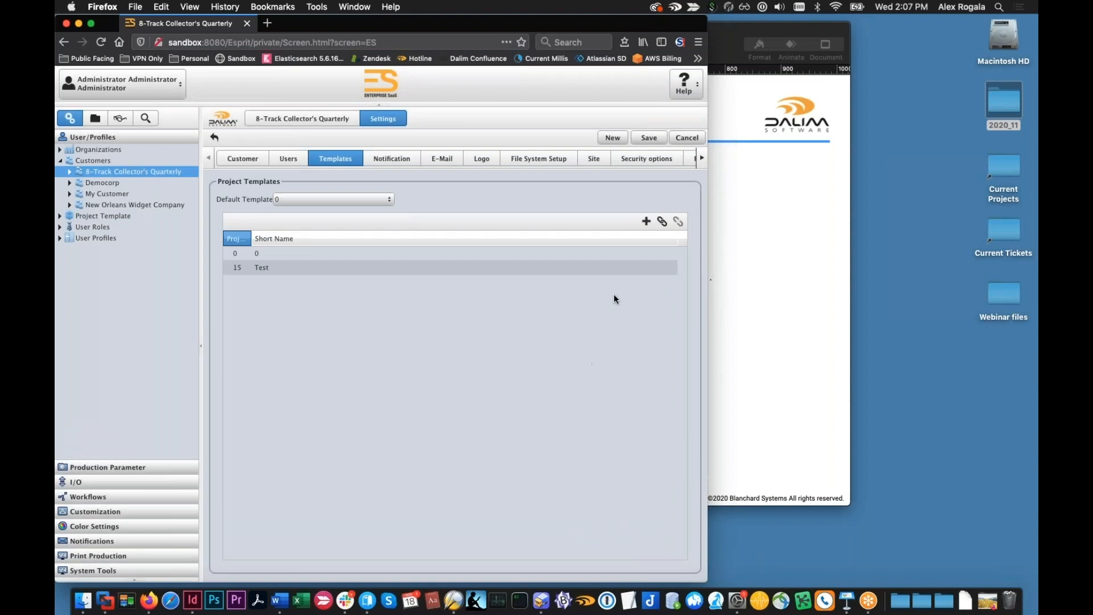
Check the default template choices and inspect the document workflow of template 0 without changing either
click(393, 204)
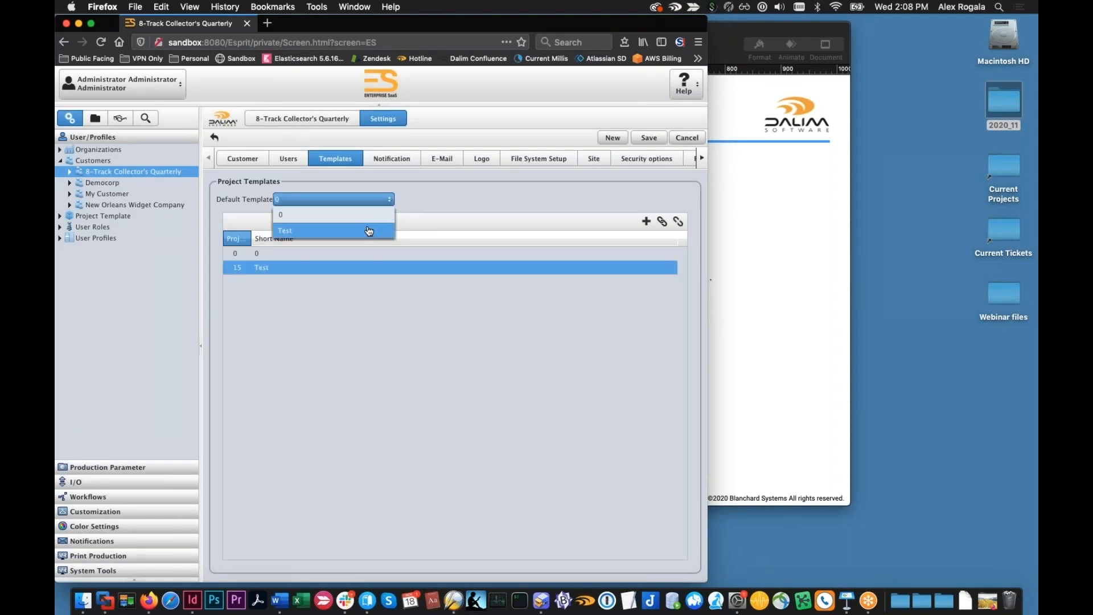
click(381, 327)
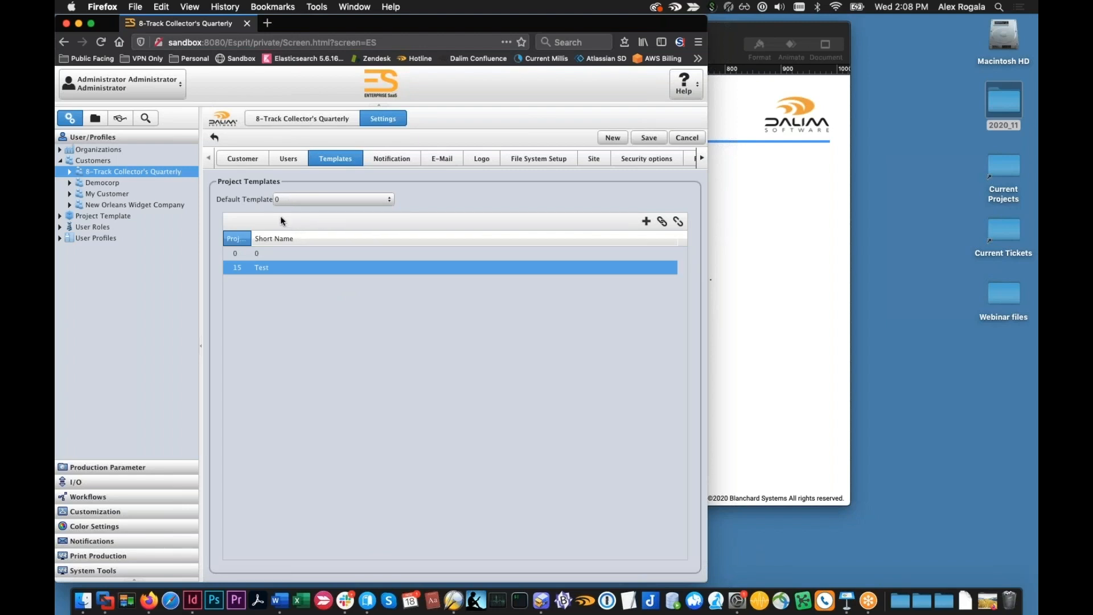
click(262, 253)
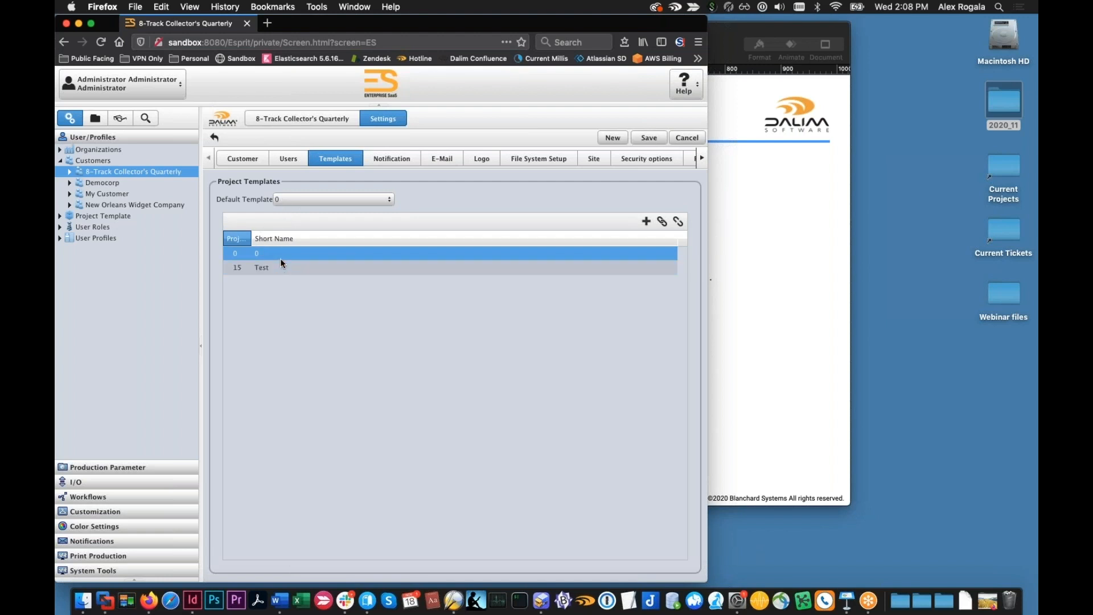
double_click(281, 256)
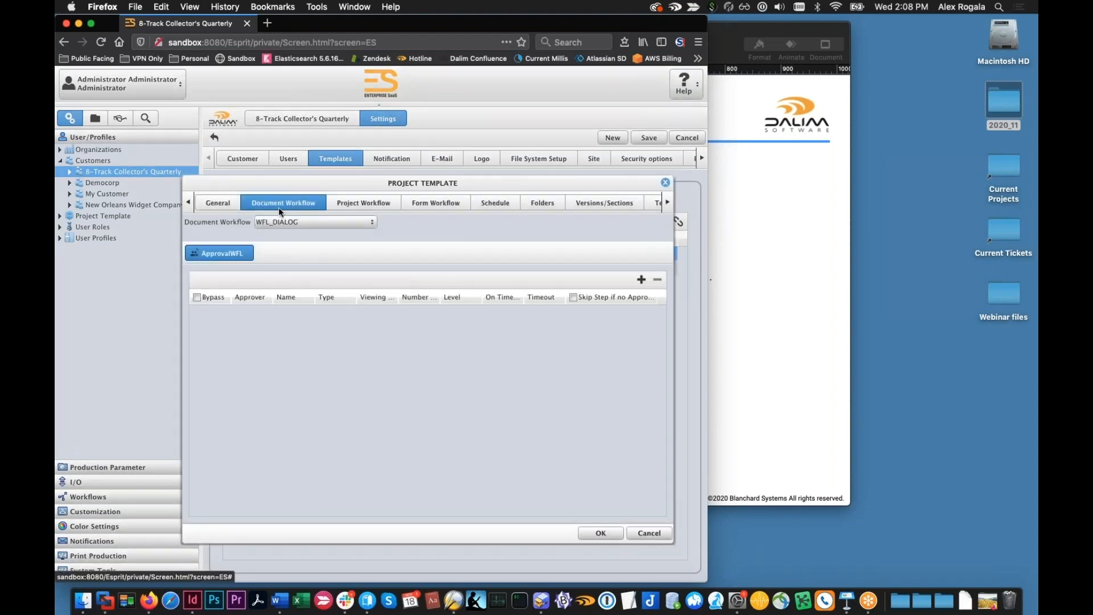
click(237, 206)
click(248, 204)
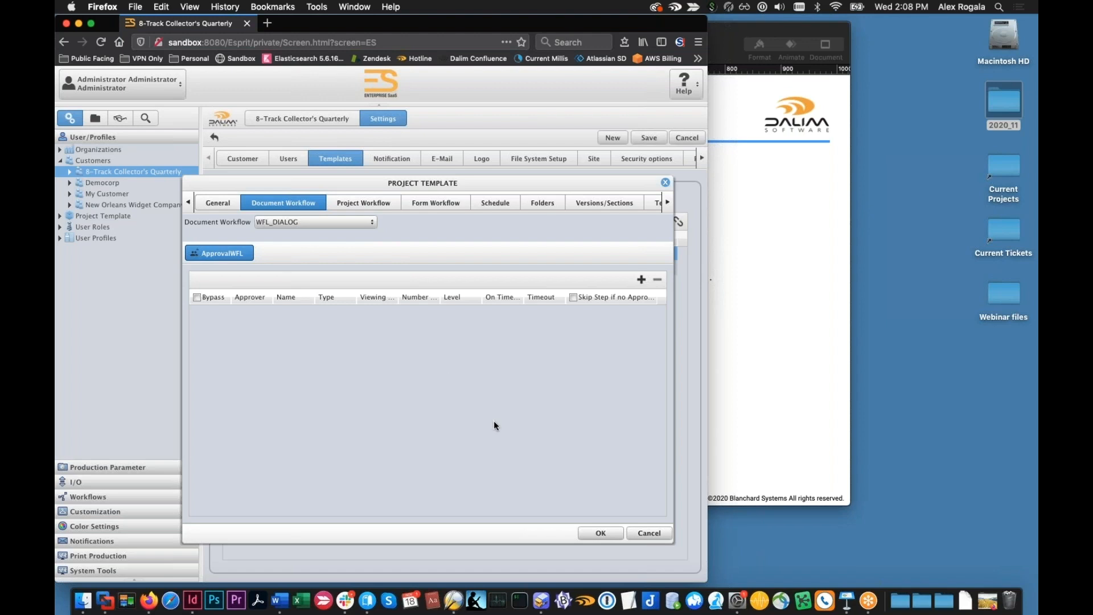
click(648, 533)
click(281, 265)
click(282, 258)
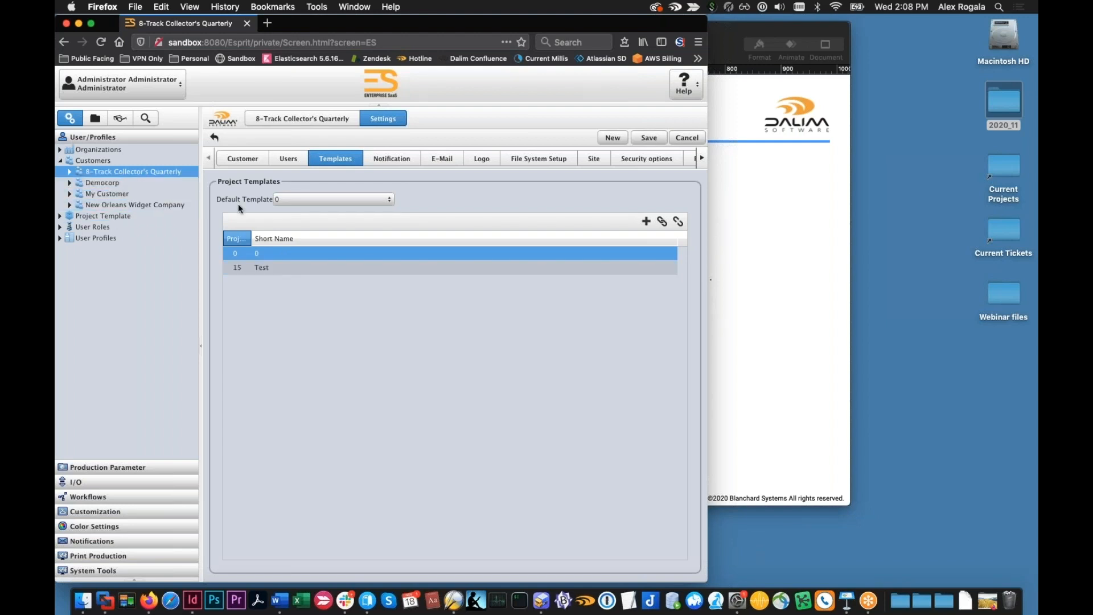
Switch to the customer Democorp and view its project templates
click(147, 182)
click(378, 346)
click(276, 269)
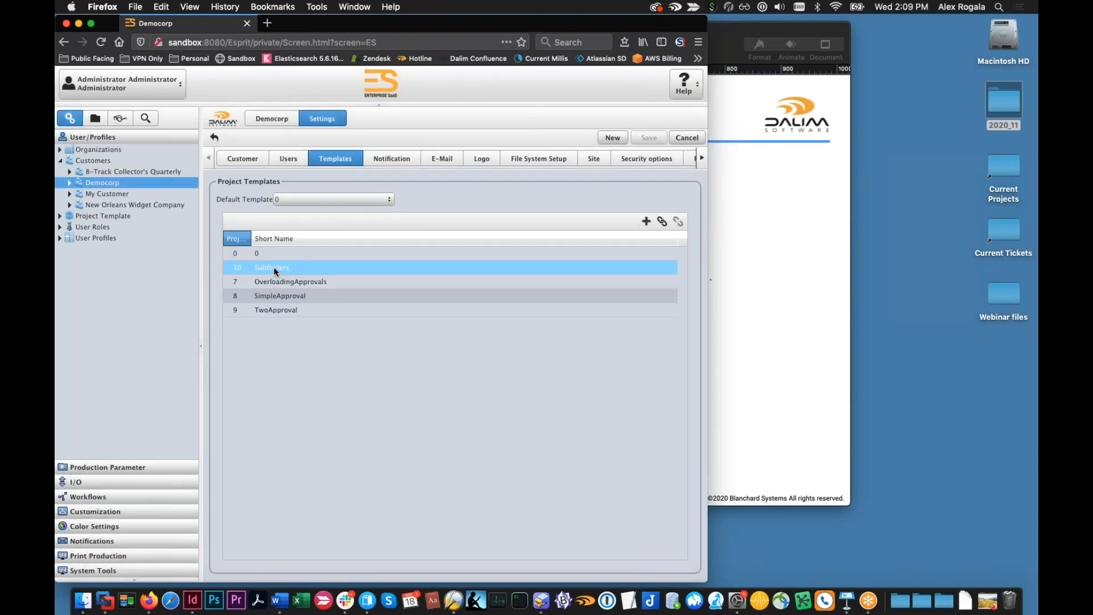
Look at the settings of 8-Track Collector's Quarterly and My Customer, and return to Democorp's list of project templates
click(131, 162)
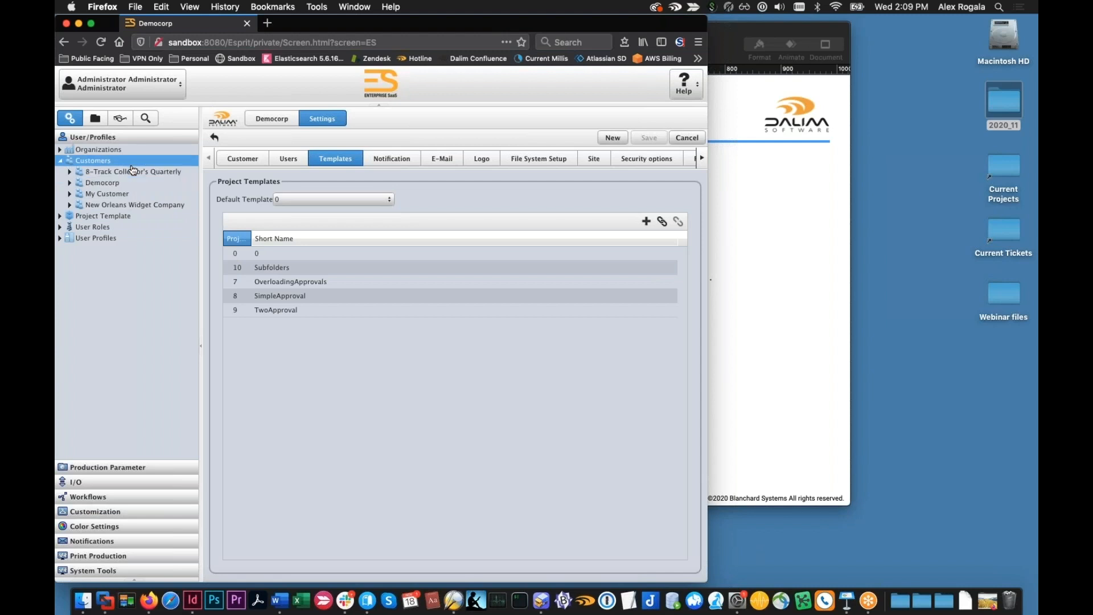
click(131, 171)
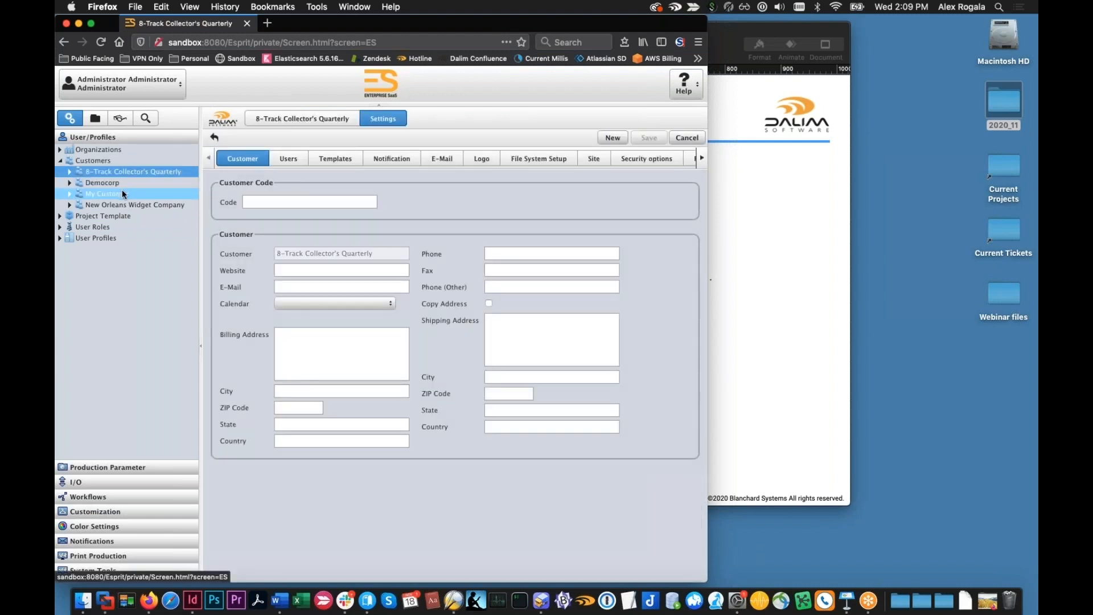
click(124, 194)
click(105, 183)
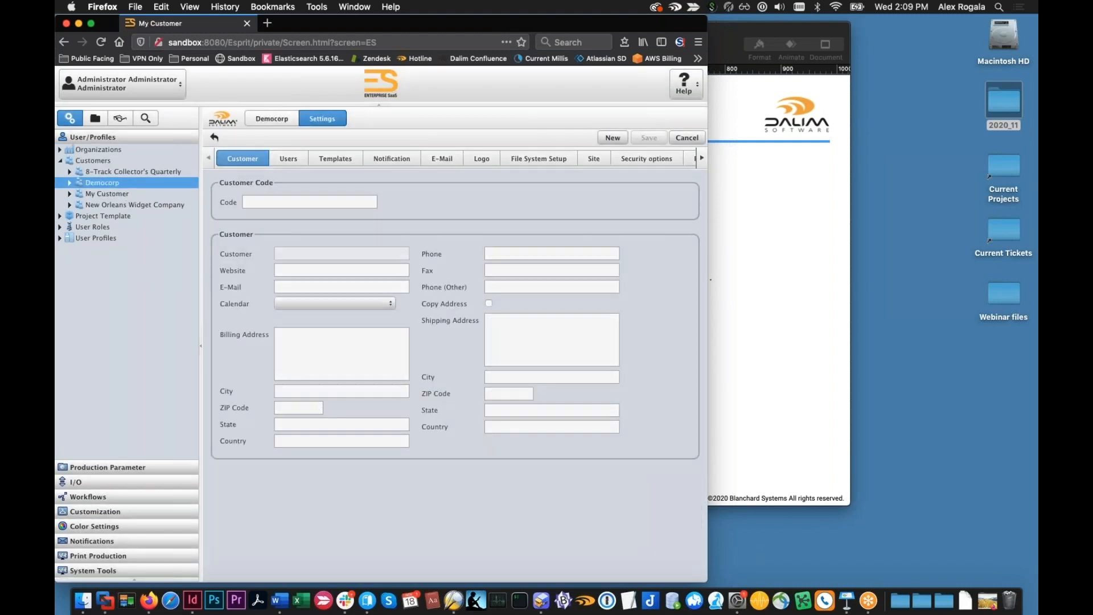
click(315, 161)
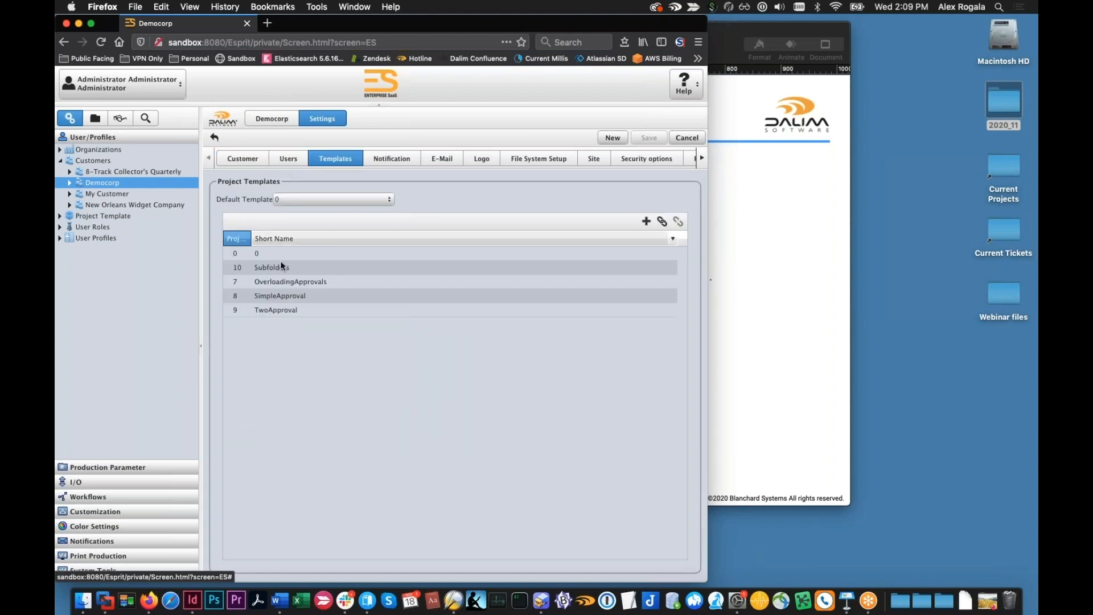
click(300, 295)
click(300, 288)
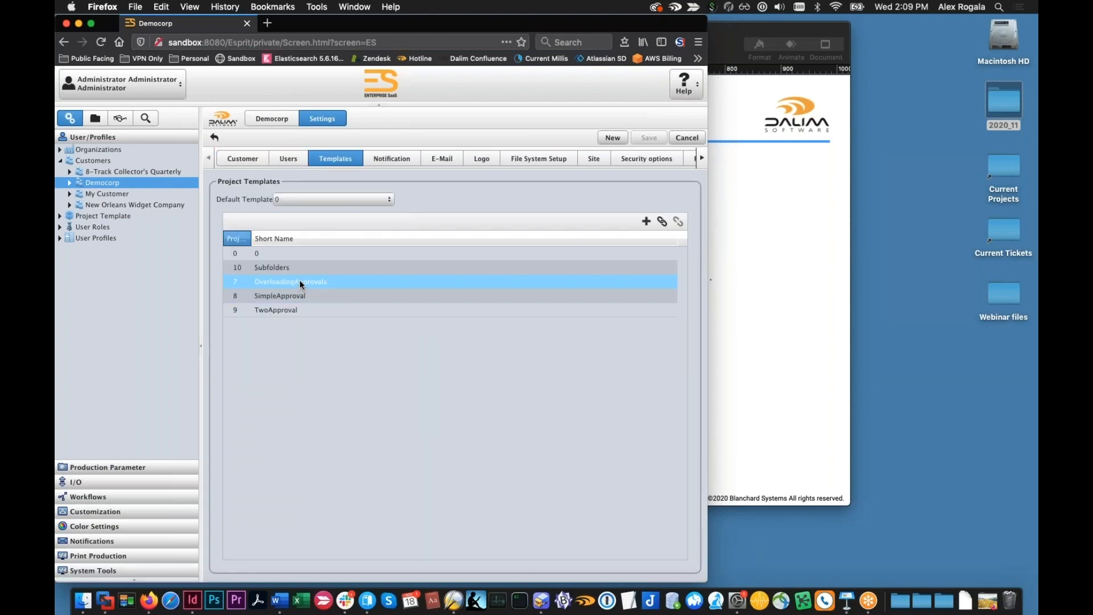
Look over Democorp's SimpleApproval and TwoApproval entries and view which further project templates can be linked, without linking any
click(300, 295)
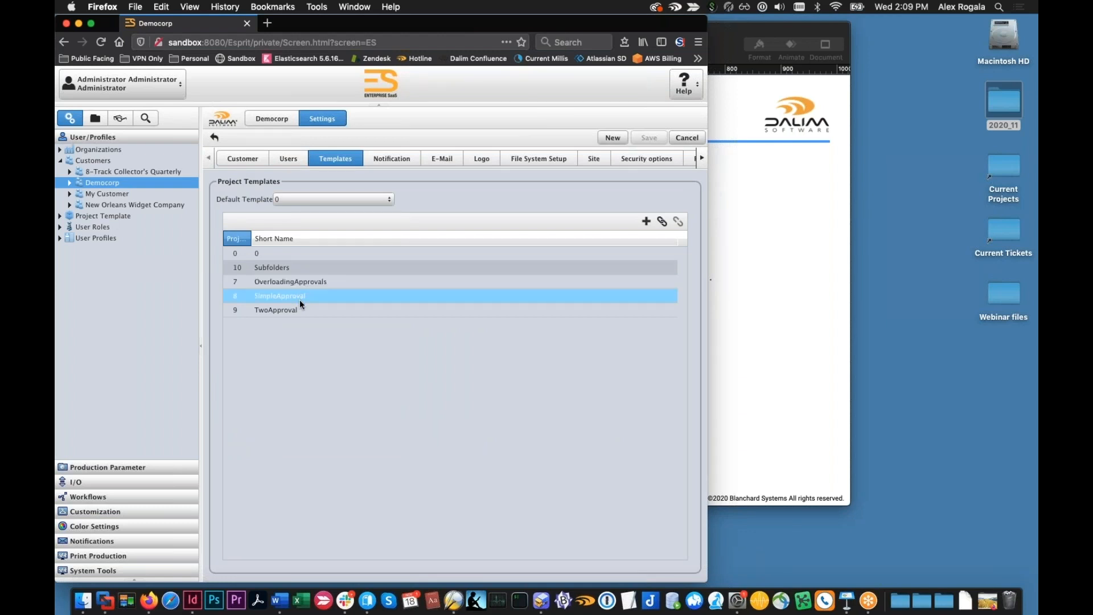
click(300, 309)
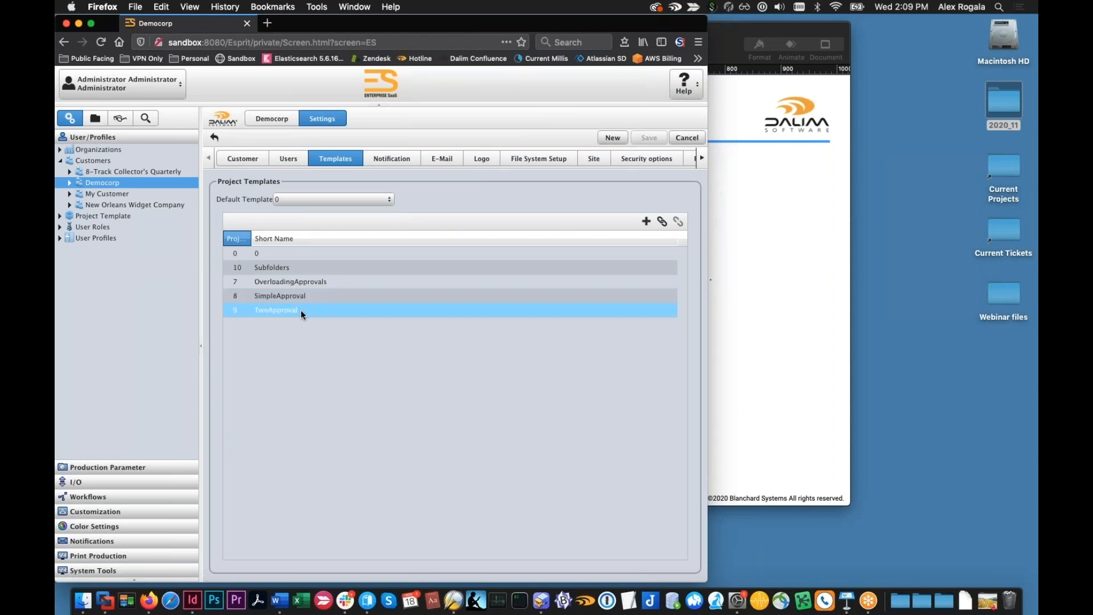
click(662, 225)
click(363, 216)
drag(355, 181, 378, 251)
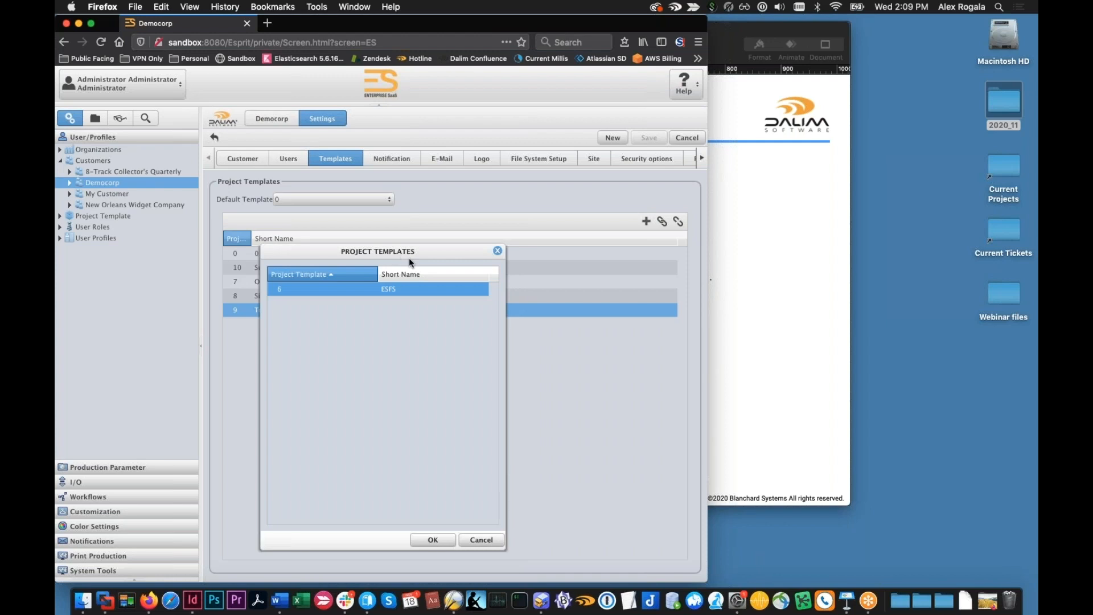
click(498, 251)
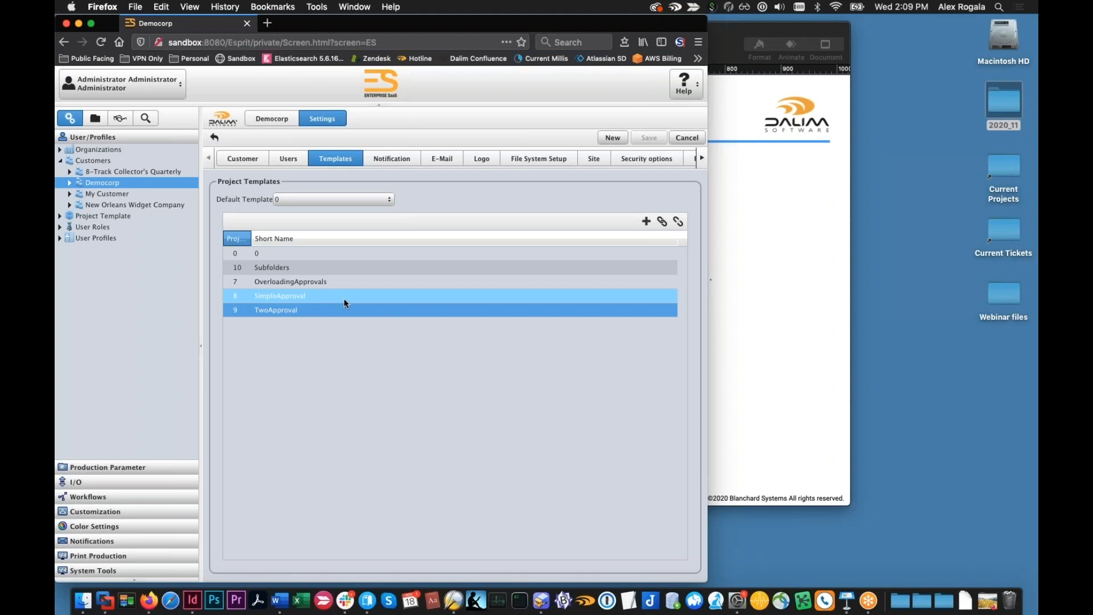
Inspect the general settings, print specs and document workflow of the ESFS template from the system-wide project templates
click(60, 216)
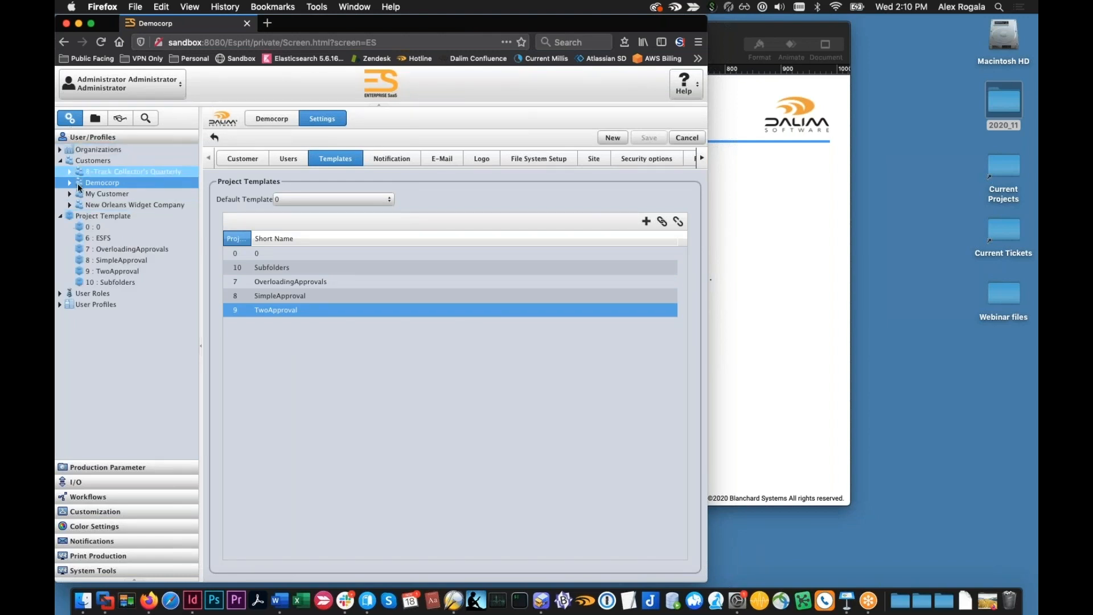
click(91, 219)
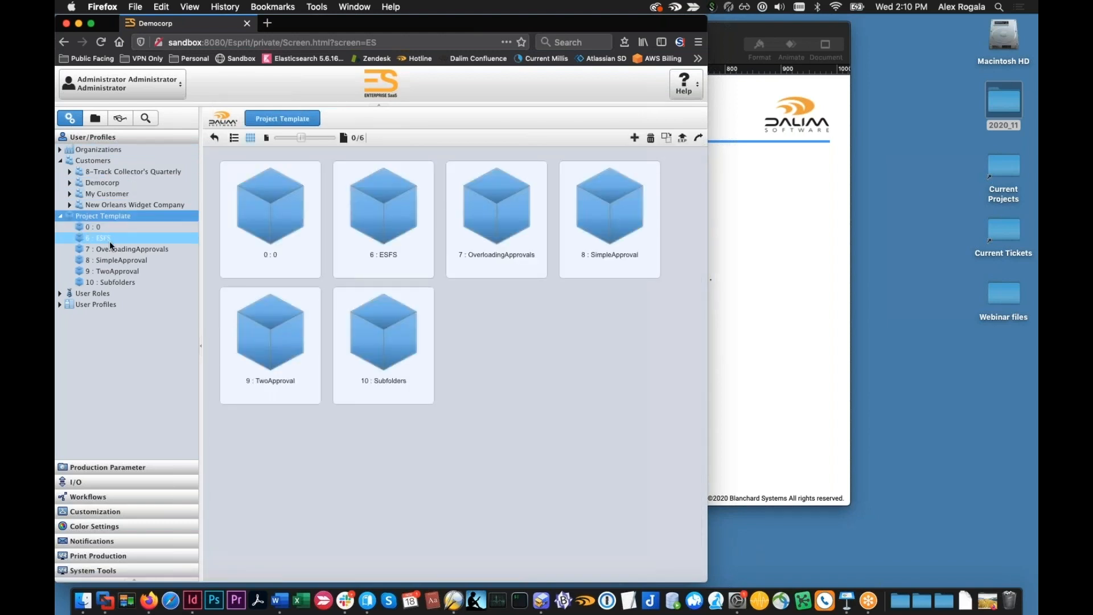
click(108, 239)
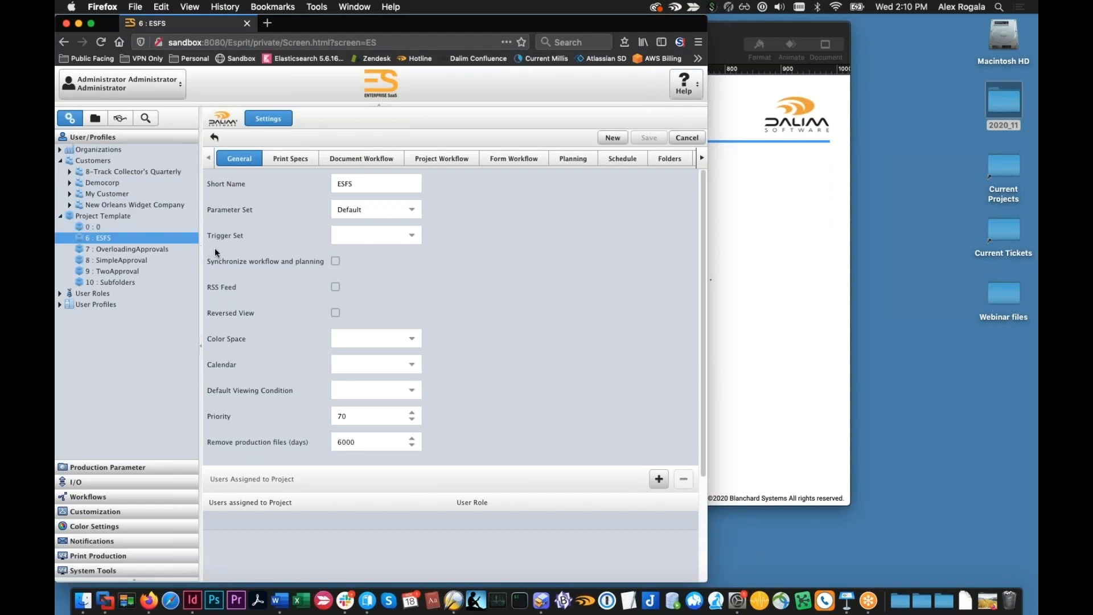
scroll(279, 212, down, 1)
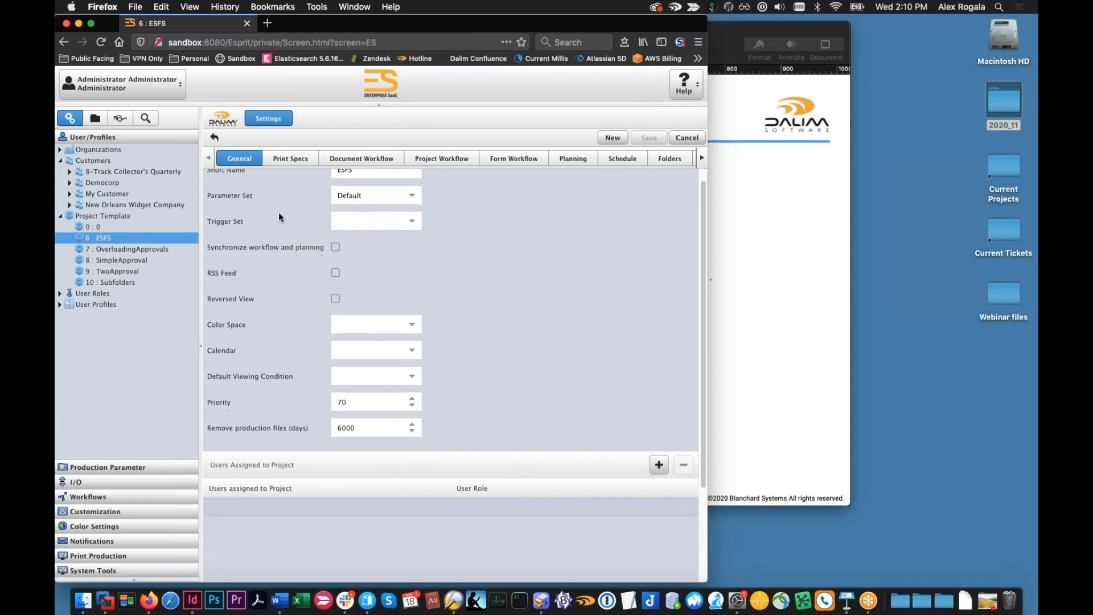
click(283, 165)
click(353, 163)
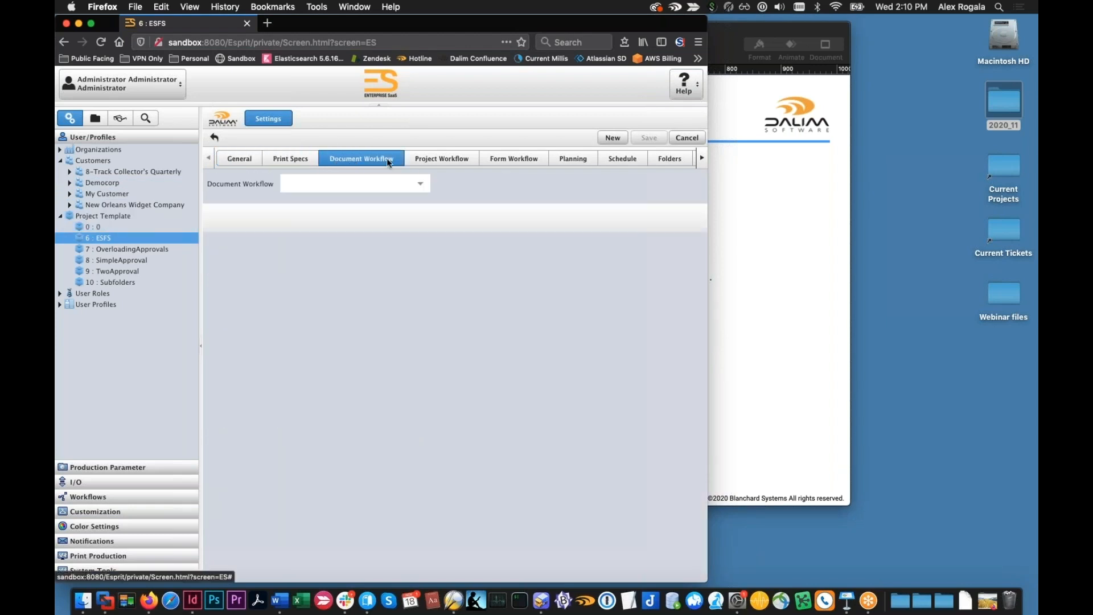
click(422, 164)
click(395, 158)
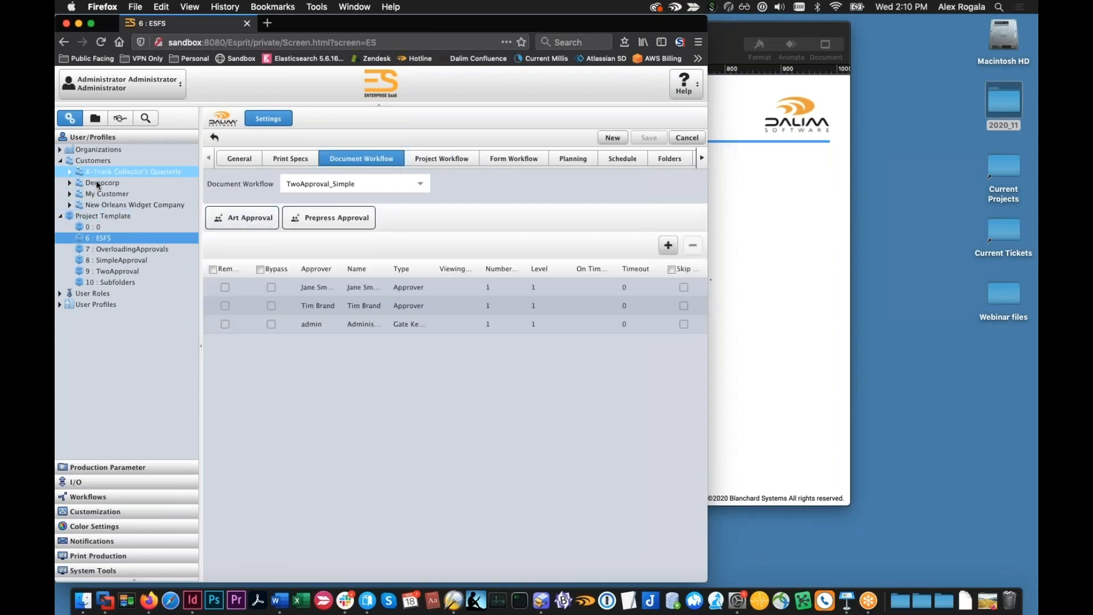
Examine the actions offered for the ESFS template and the duplication prompt for OverloadingApprovals, without duplicating either one
click(99, 212)
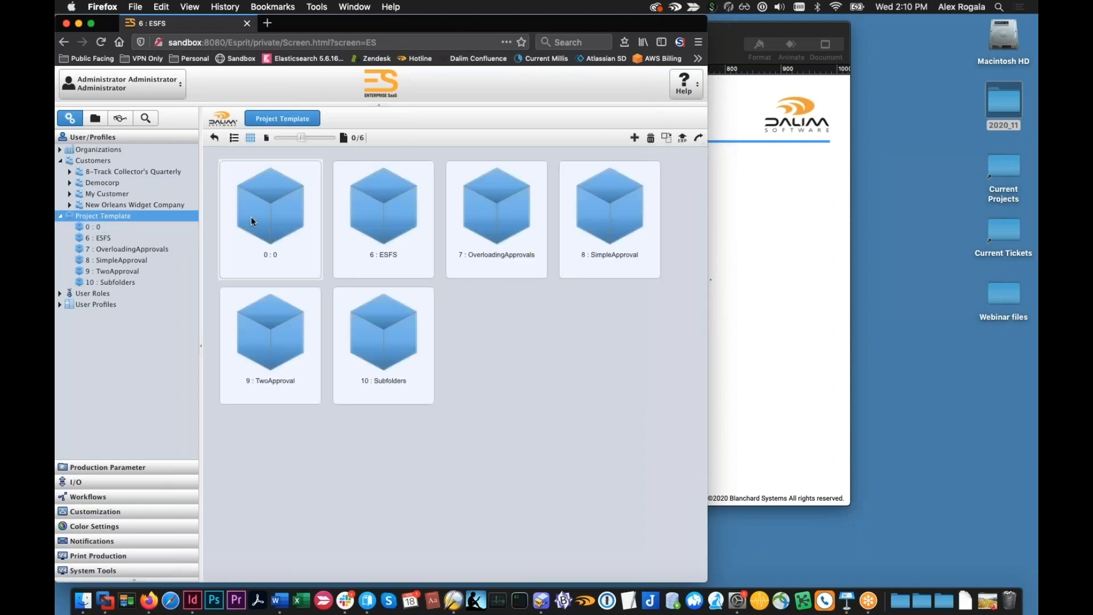
right_click(374, 212)
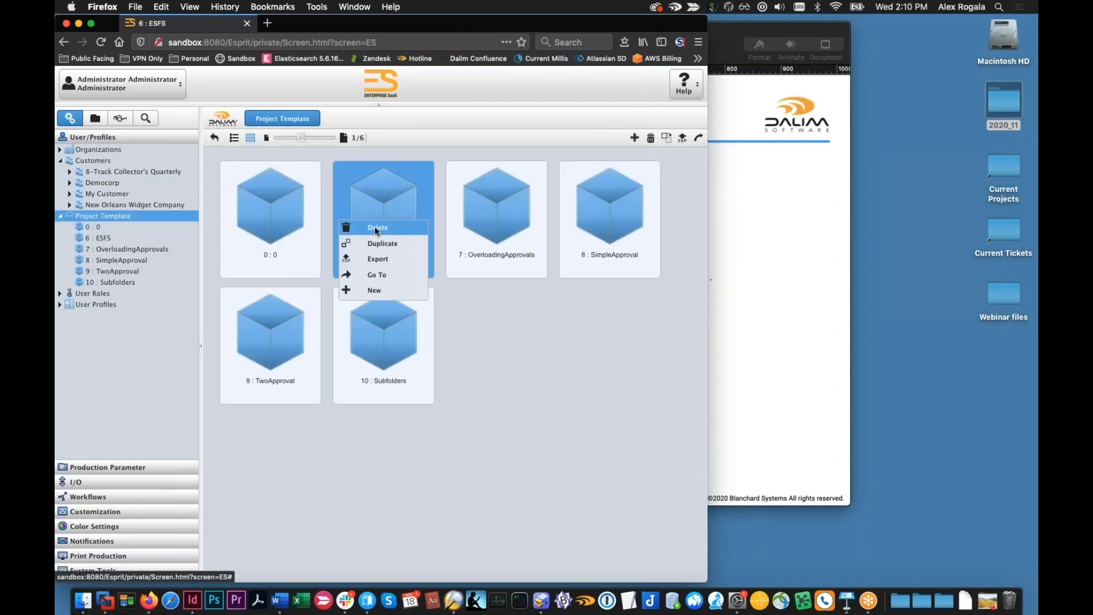
click(378, 206)
right_click(377, 206)
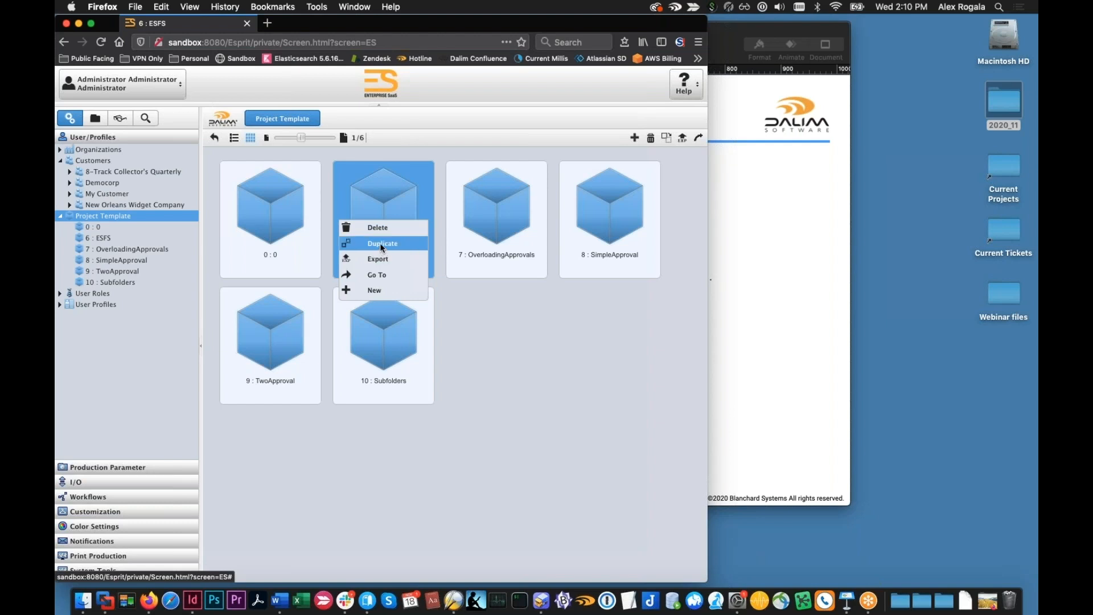
click(454, 211)
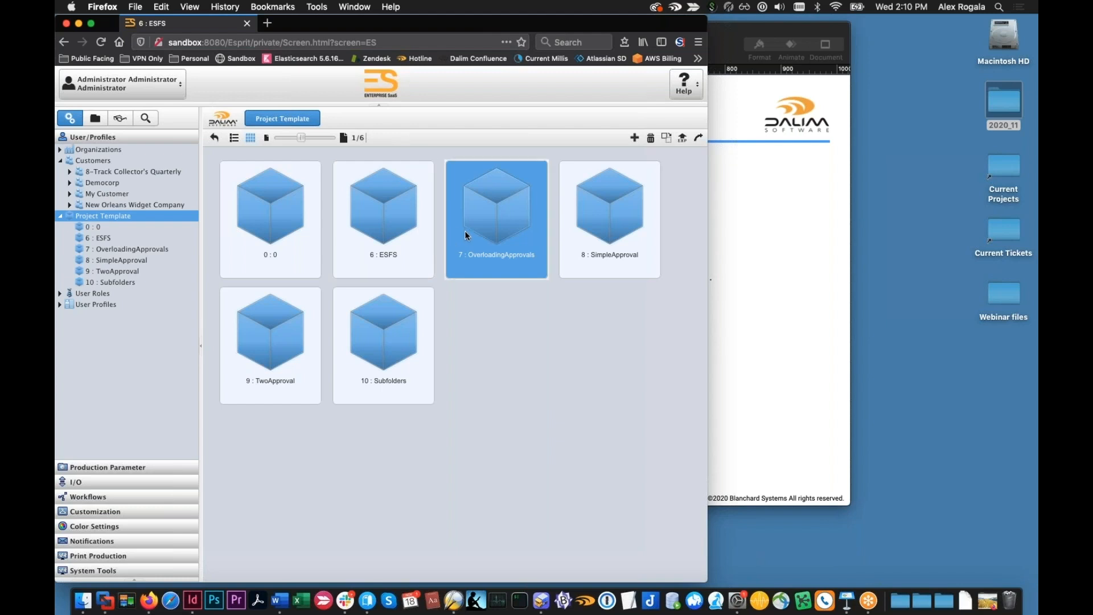
right_click(484, 235)
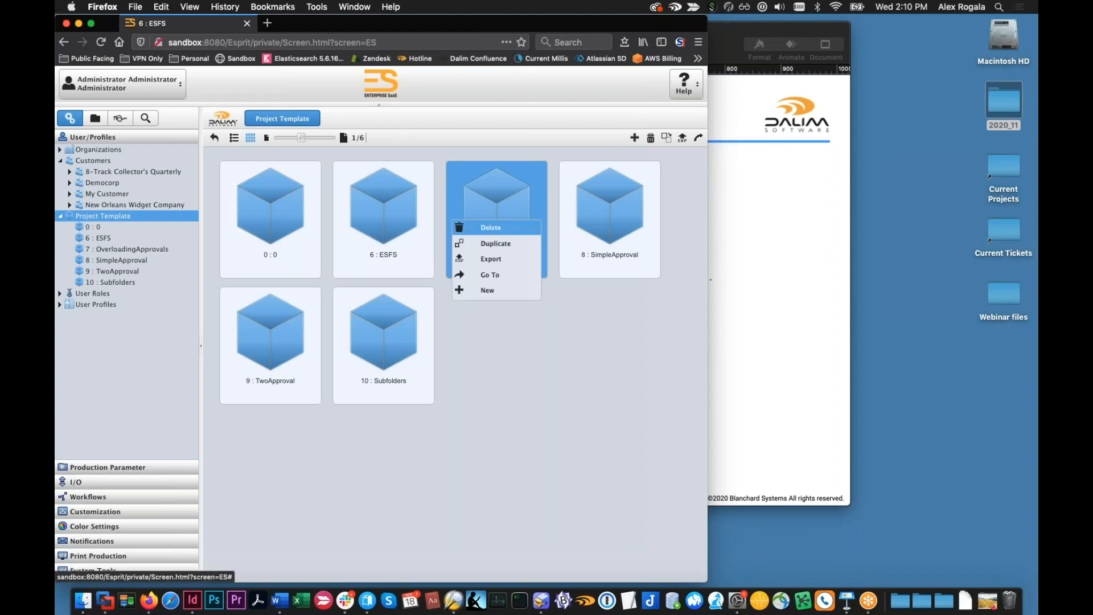
click(488, 244)
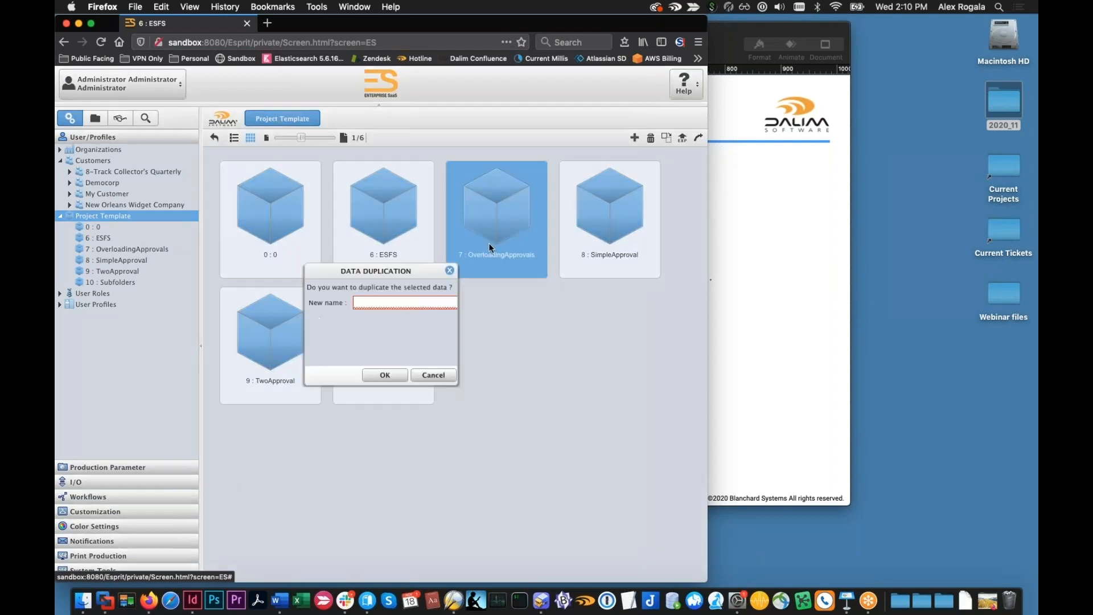
click(431, 373)
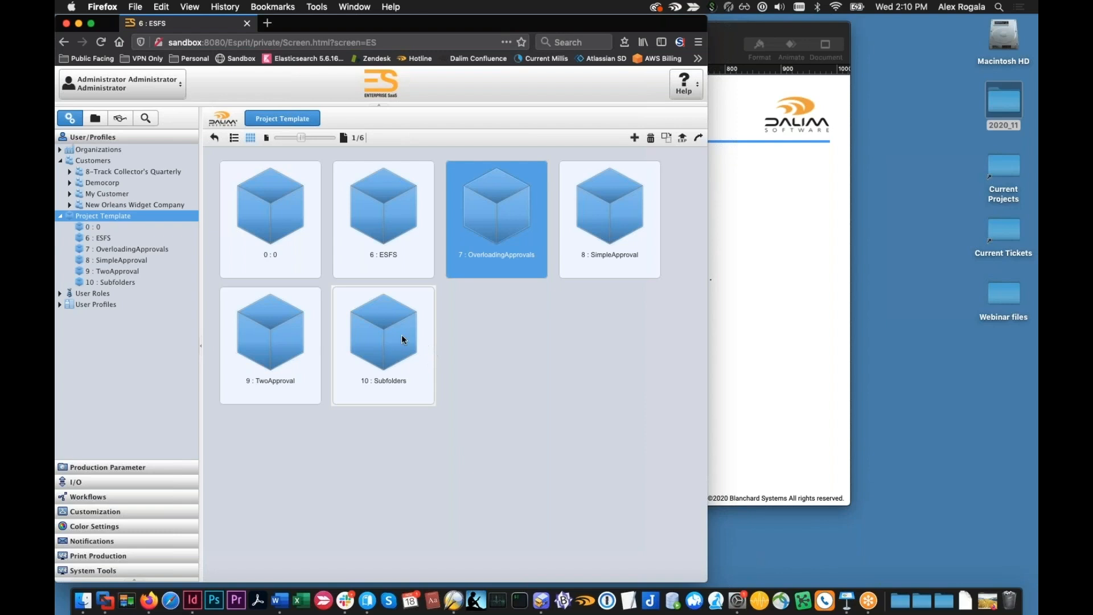
Glance at ESFS's general settings and review TwoApproval's assigned users and the approvers in its Art Approval and Prepress Approval steps
double_click(356, 239)
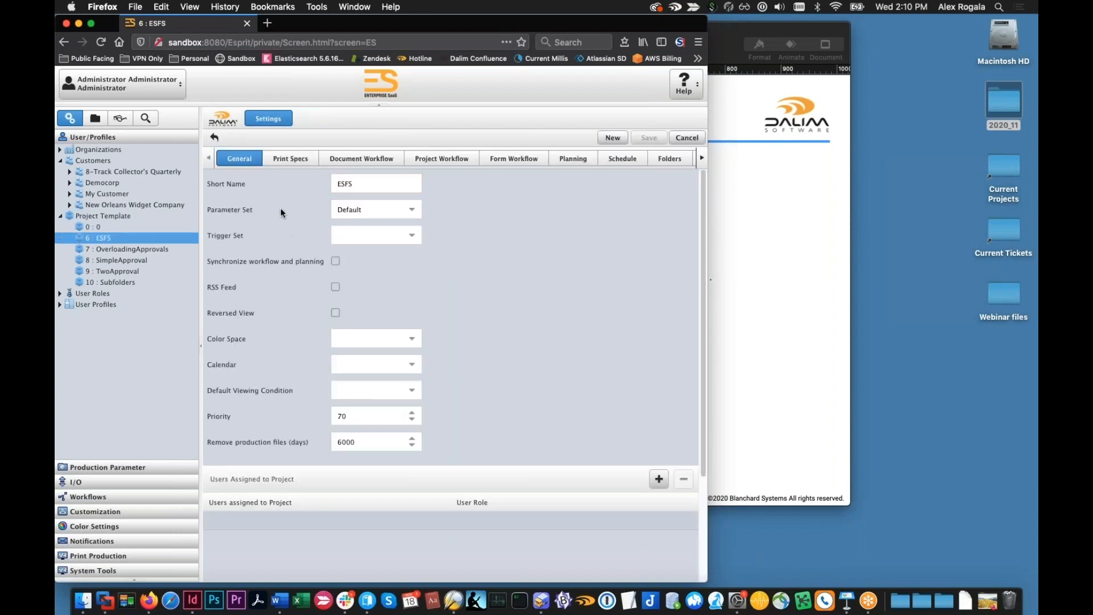
click(145, 220)
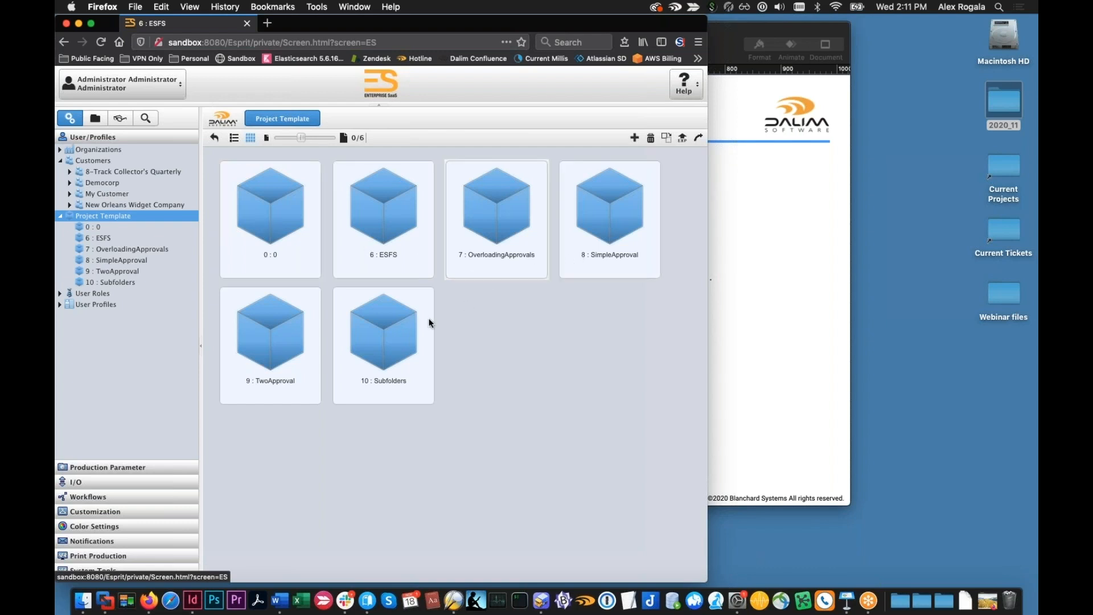
double_click(288, 330)
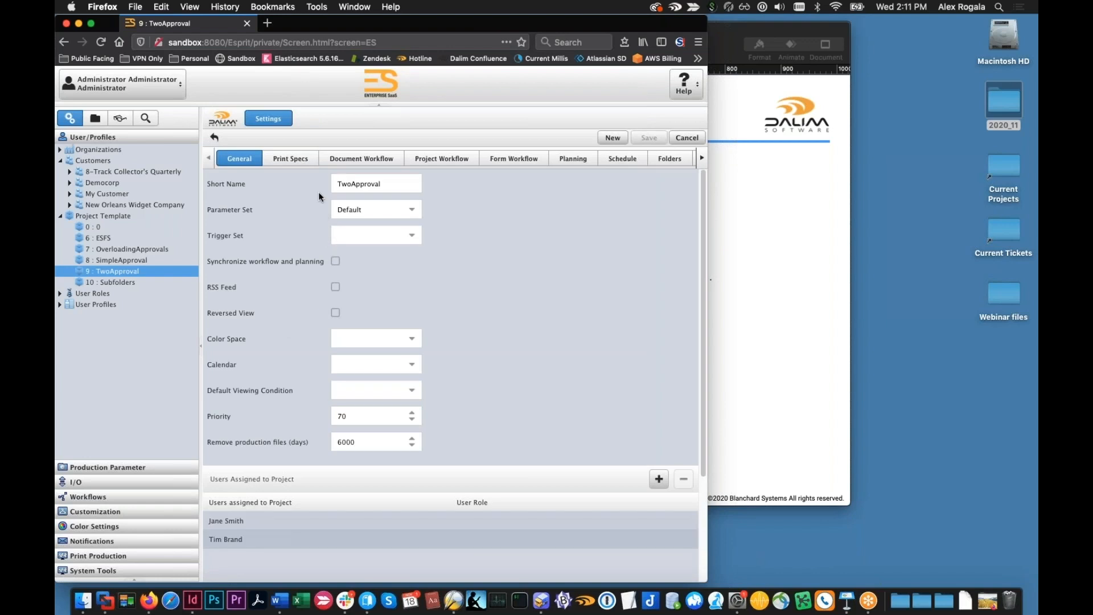
click(335, 163)
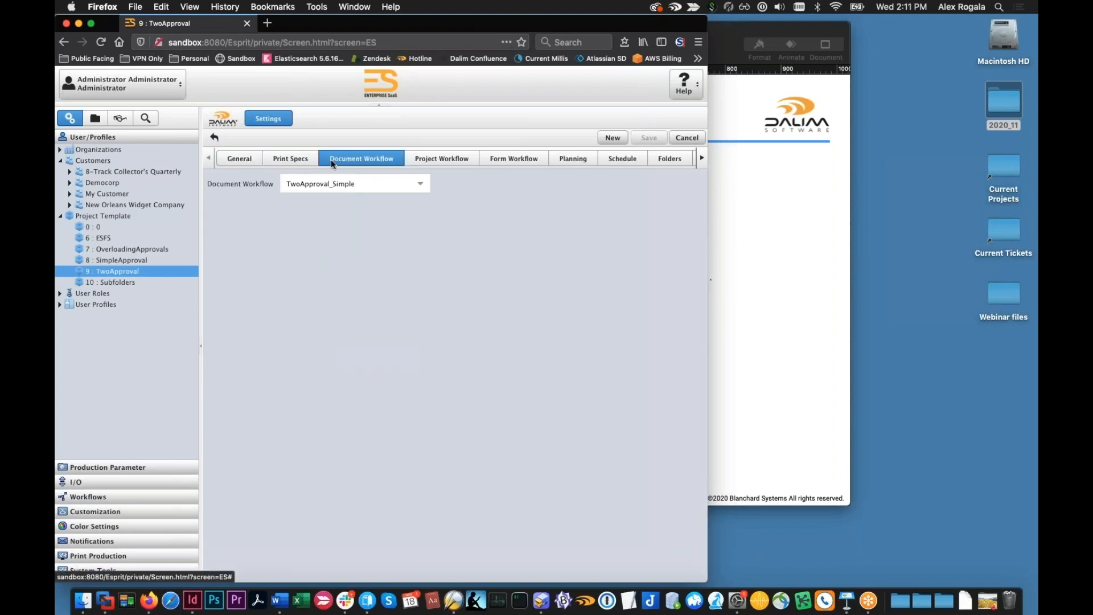
click(247, 162)
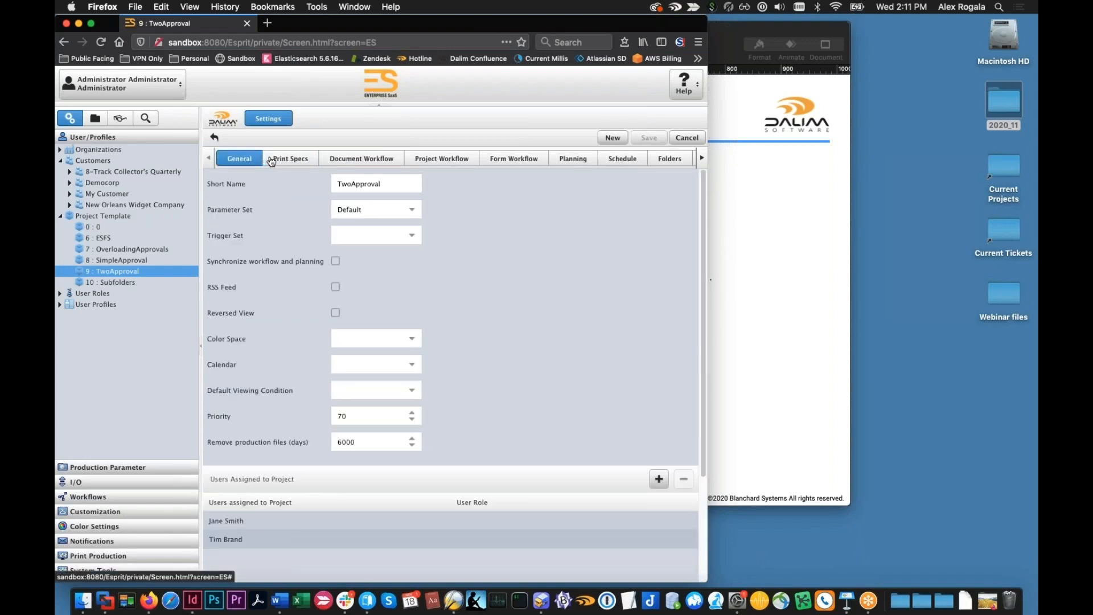
click(349, 159)
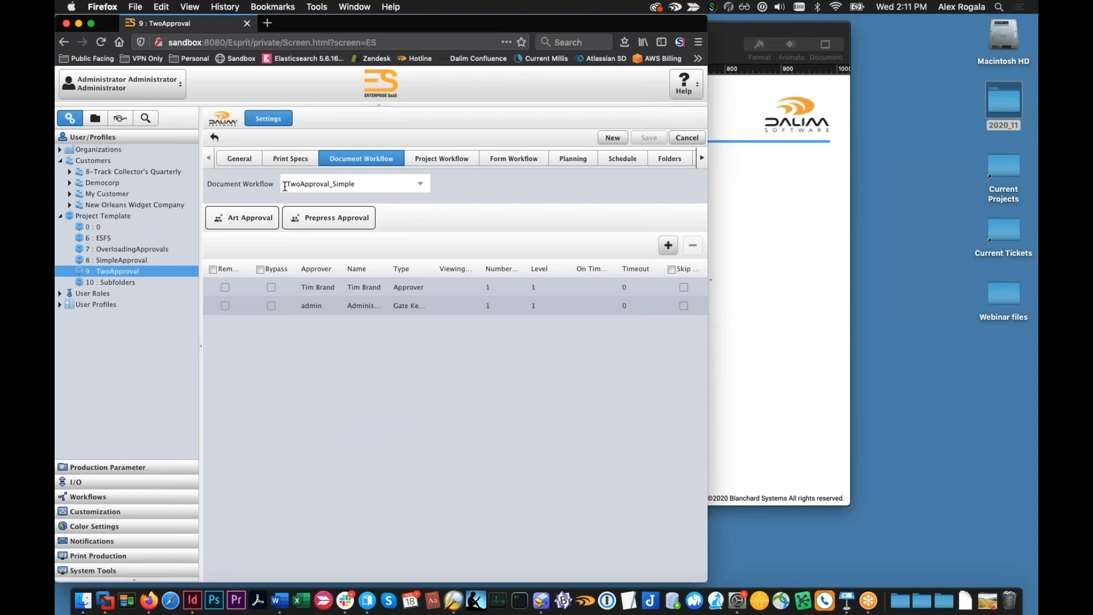
click(243, 220)
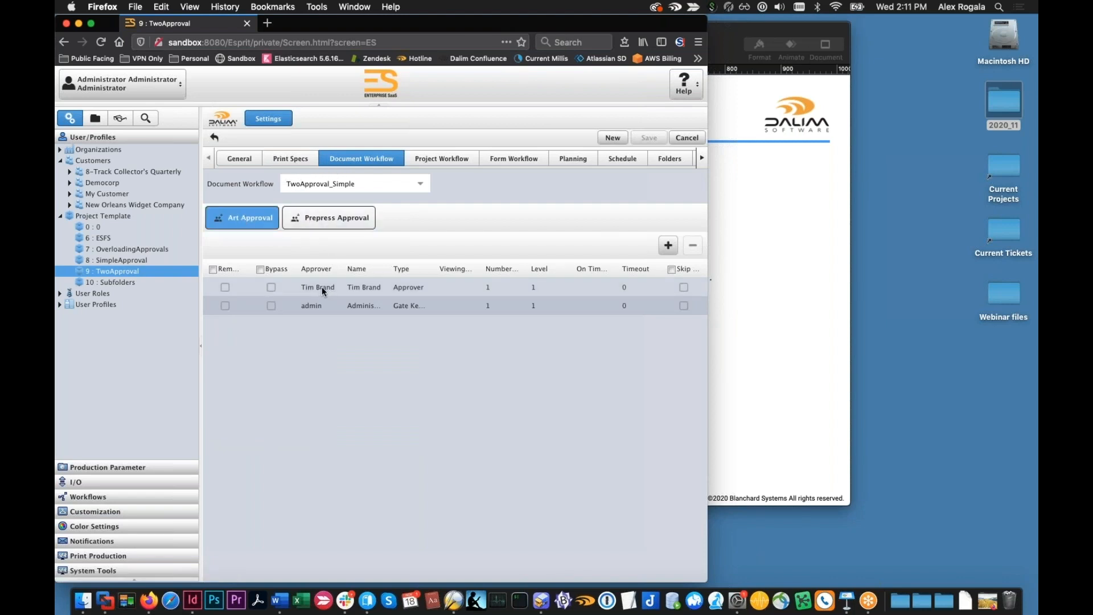
click(305, 226)
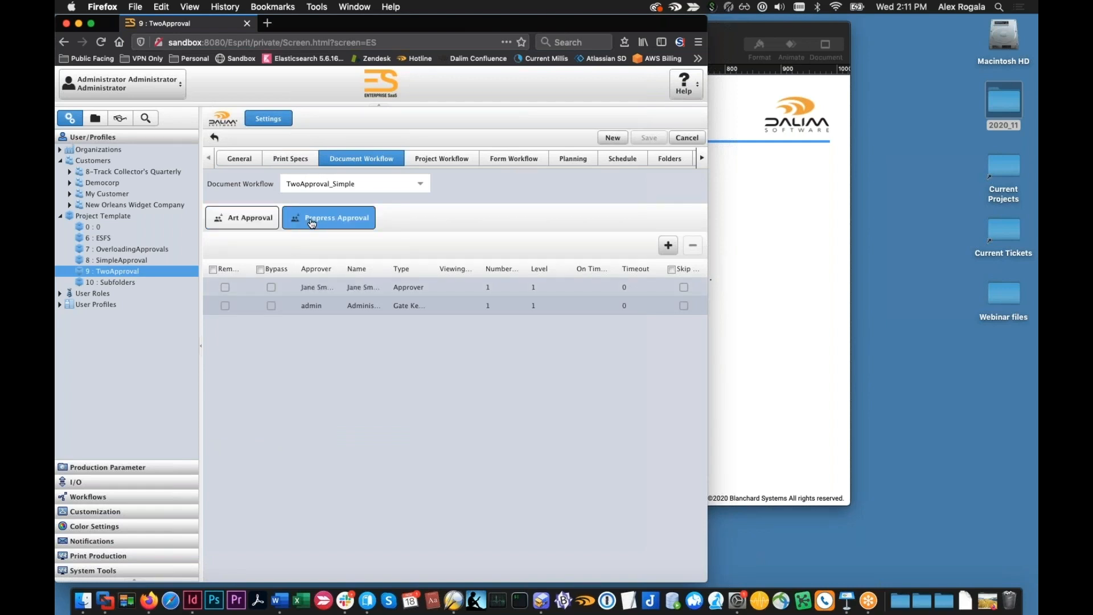
click(250, 158)
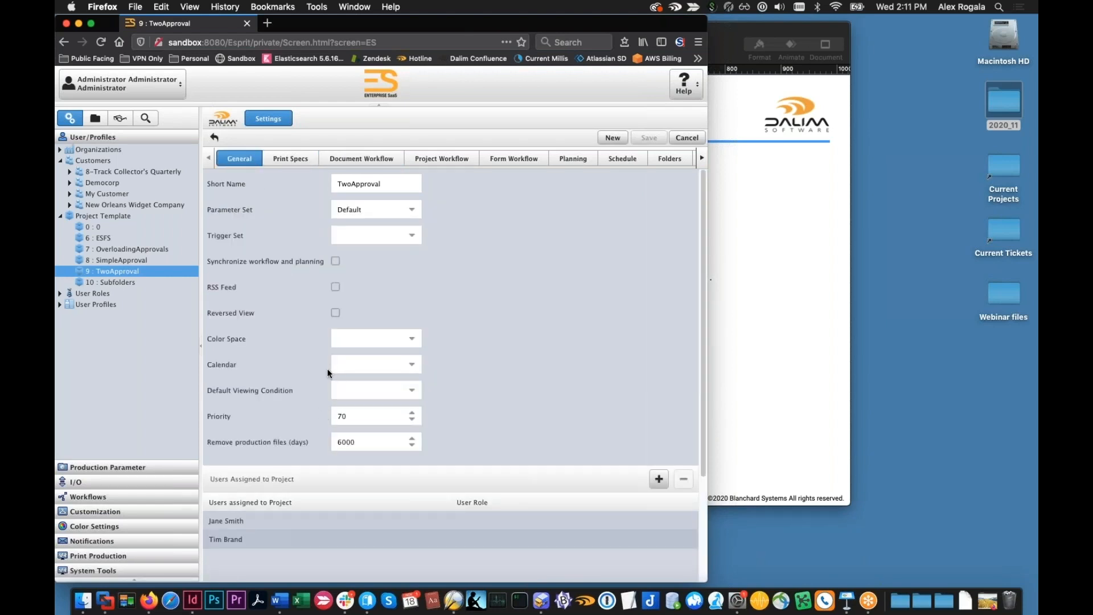
Start a new project for the customer Democorp and set its project template to TwoApproval
click(95, 118)
click(94, 172)
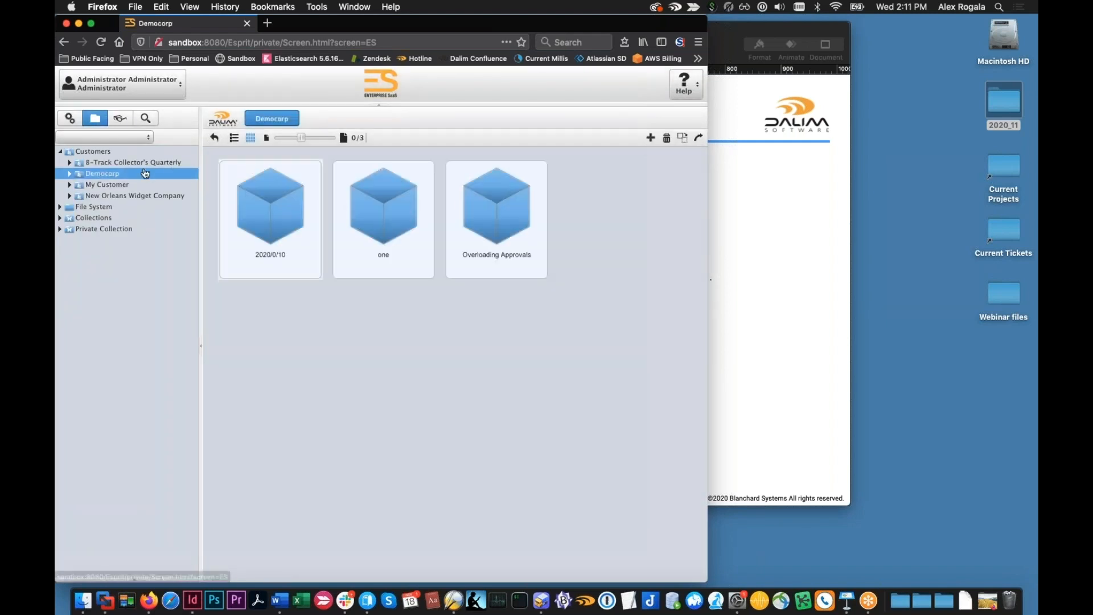
click(650, 138)
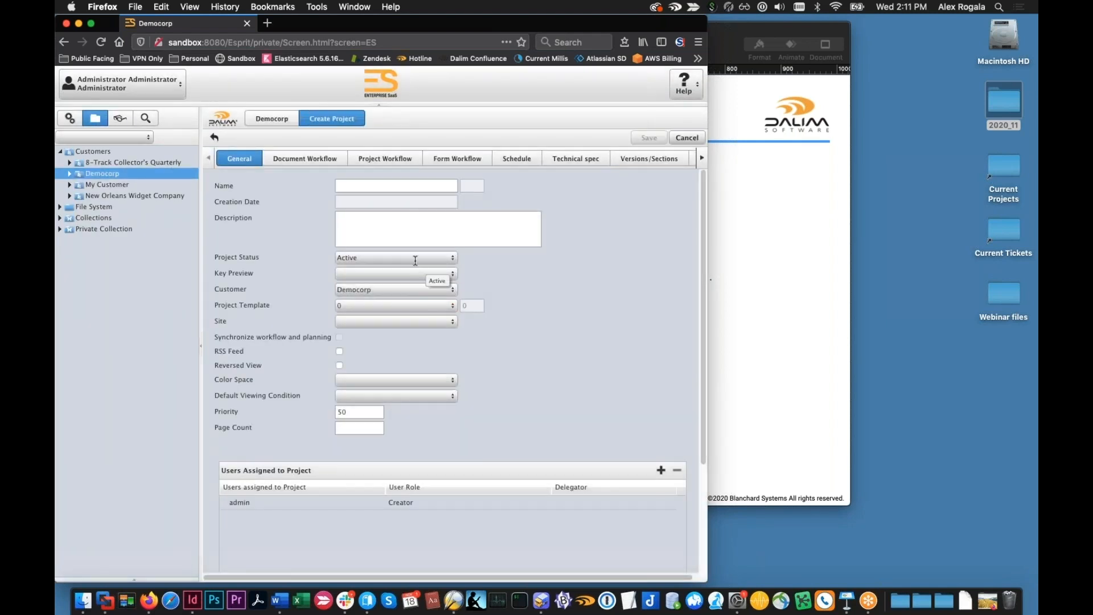
click(360, 306)
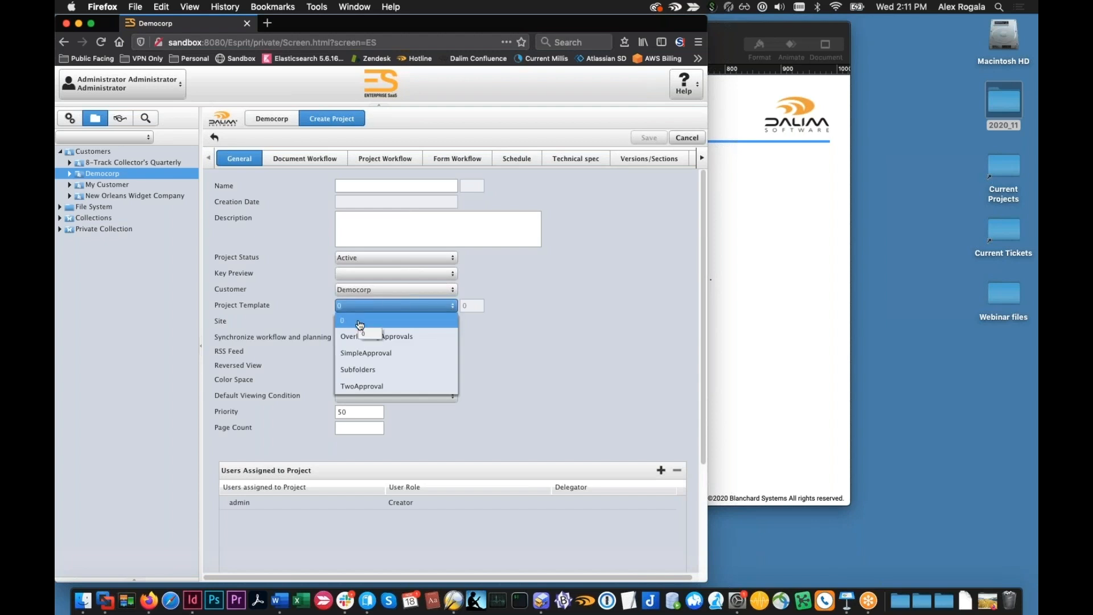
click(384, 388)
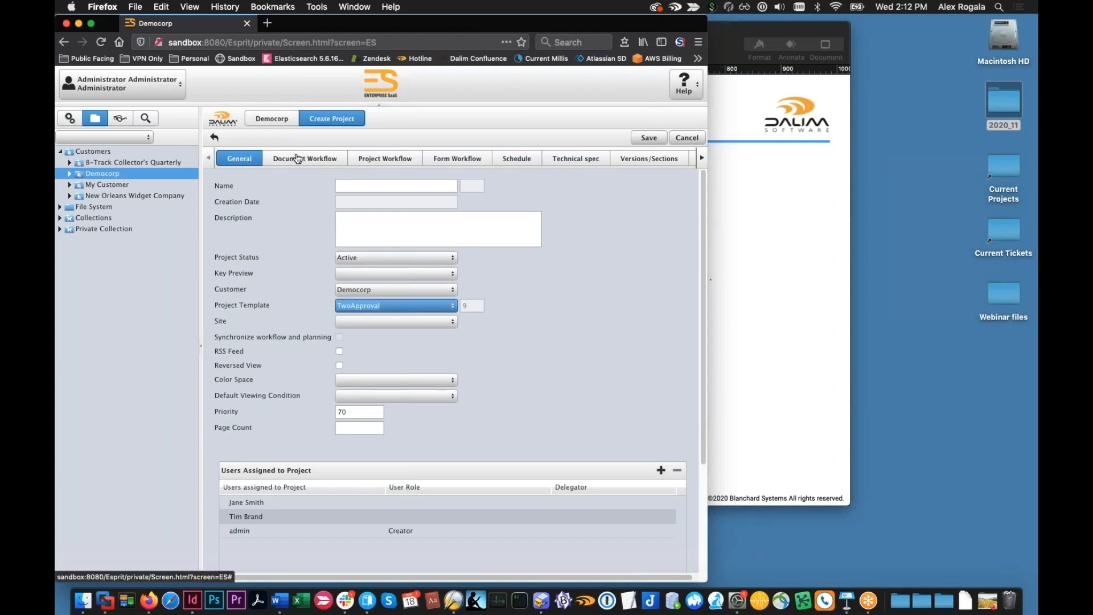
Check the new project's assigned users and the approvers in its Art Approval and Prepress Approval workflow steps
click(298, 159)
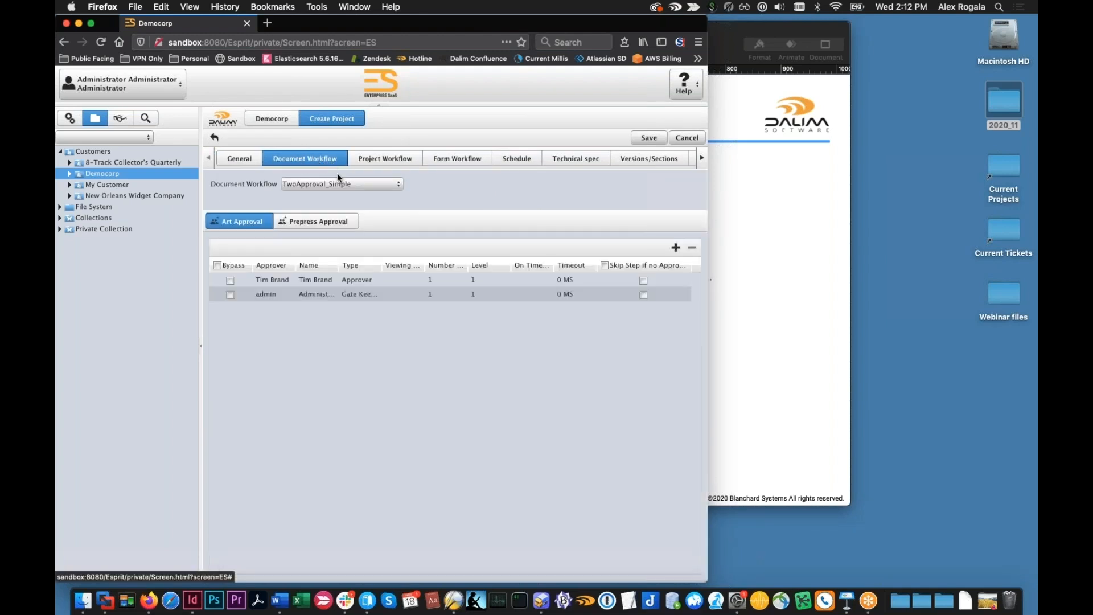
click(320, 221)
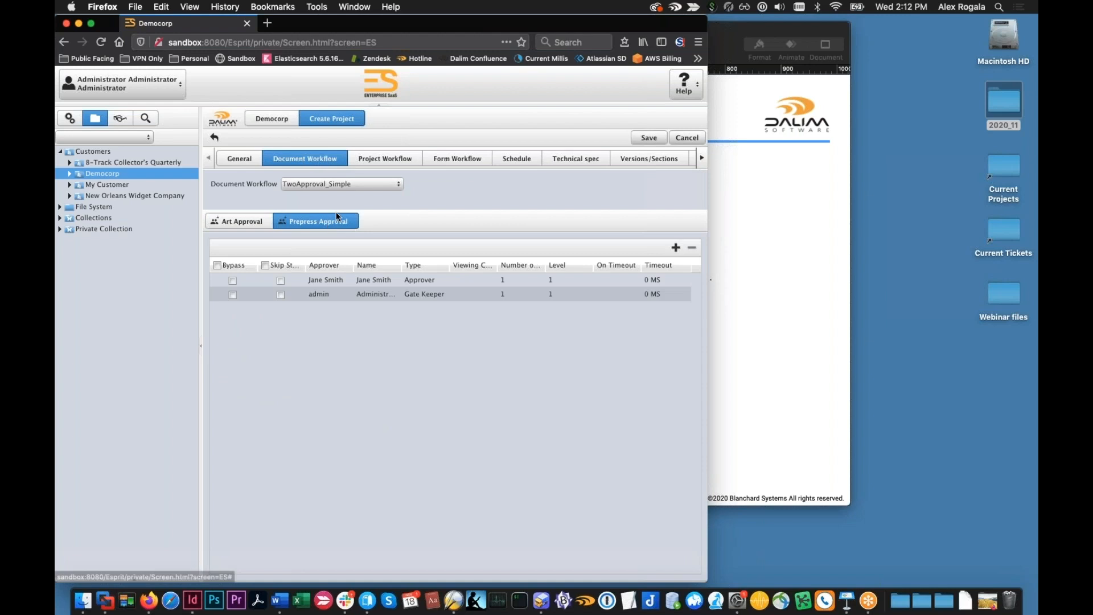
click(244, 161)
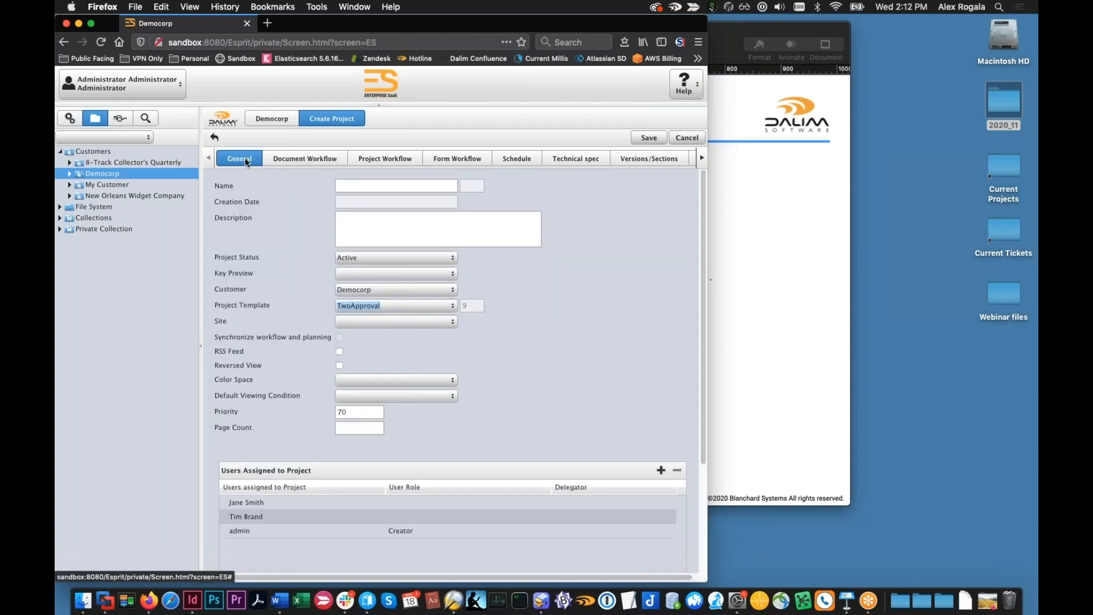
click(276, 157)
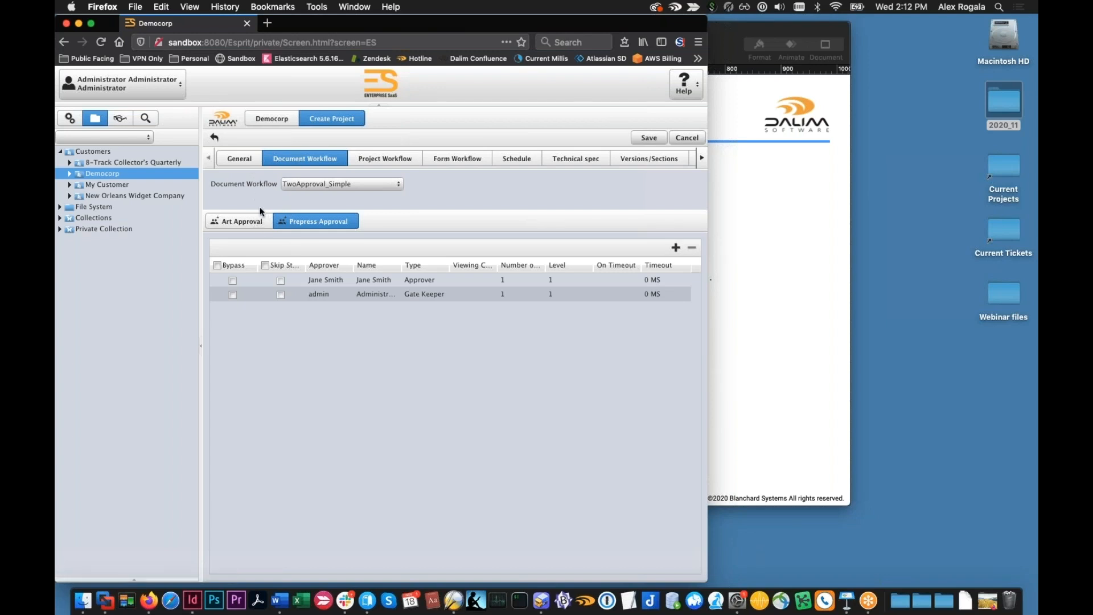
mouse_move(337, 283)
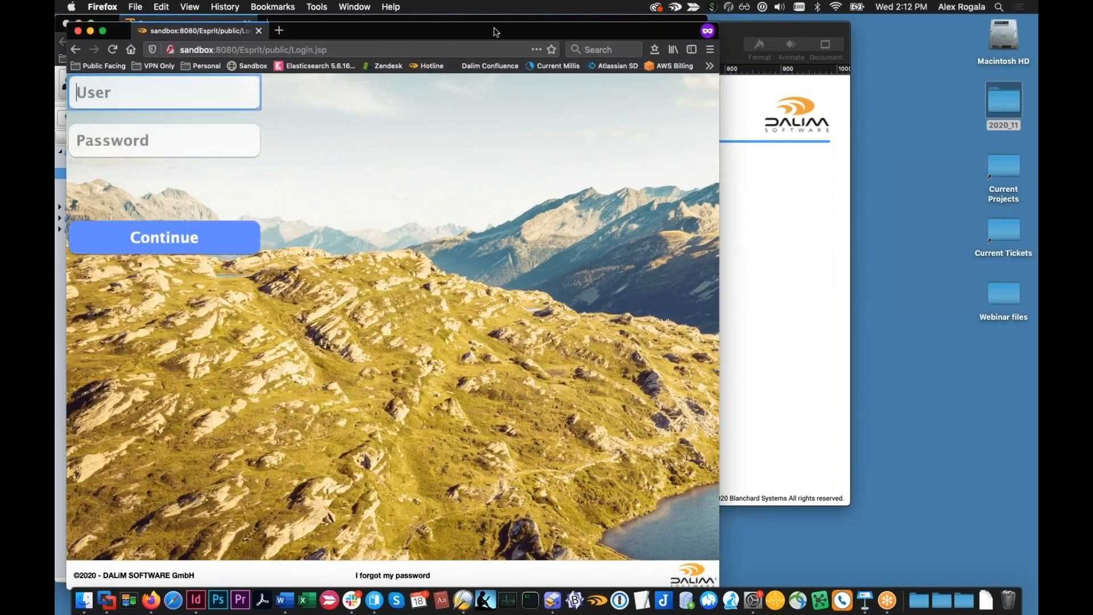
Sign in to the second browser window with the username admin and the account password
drag(494, 32, 819, 57)
text(admin)
key(Return)
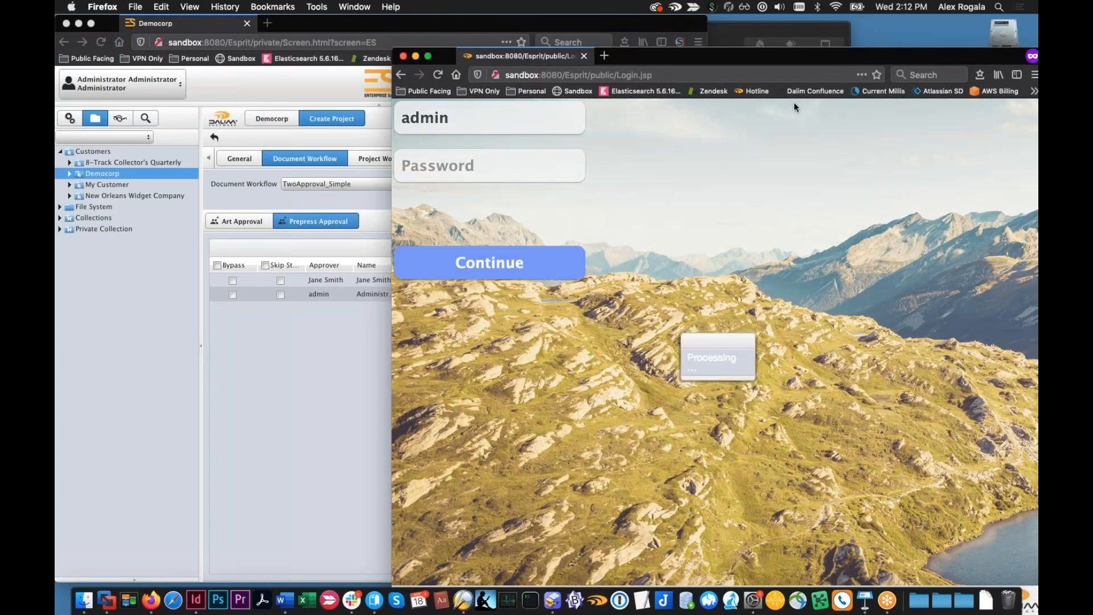
text(admin)
key(Return)
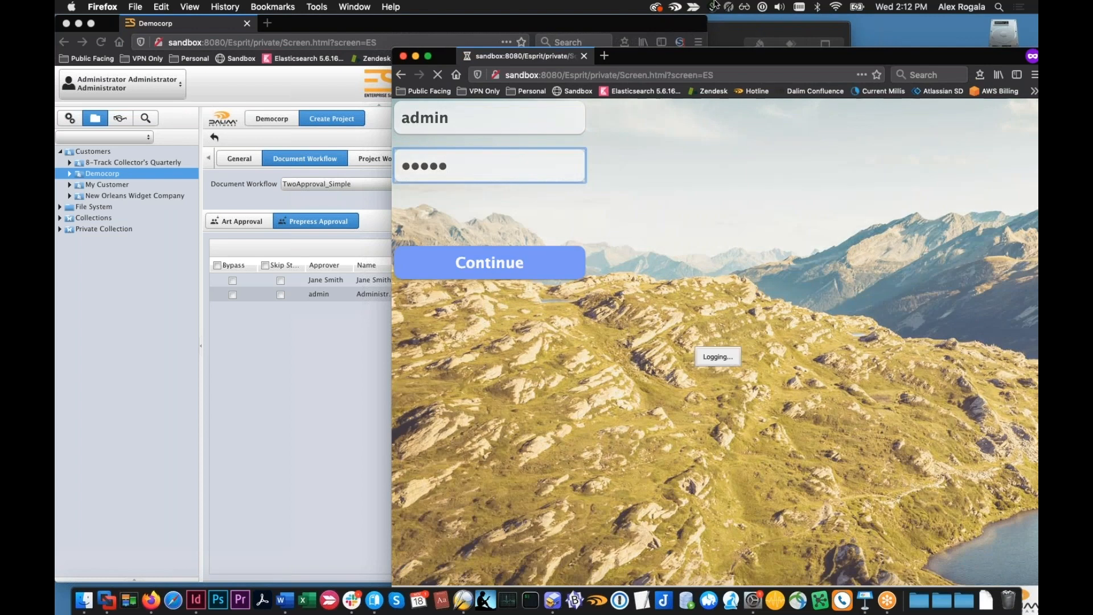
Arrange the two browser windows side by side, with the unsaved Democorp project form in the left half
click(666, 30)
key(alt+super+Left)
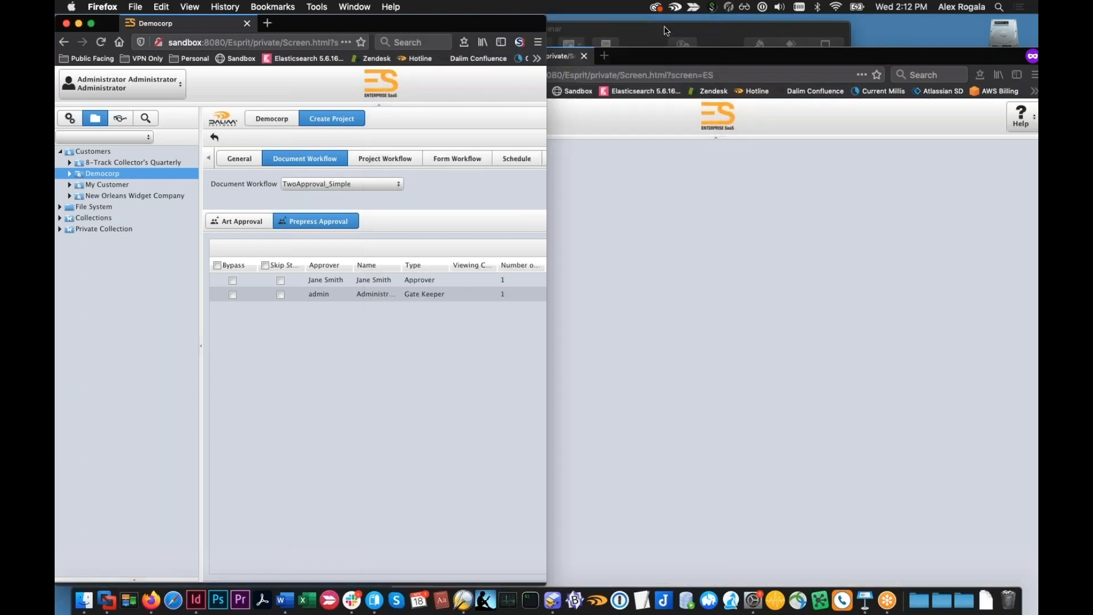
click(793, 71)
key(alt+super+Right)
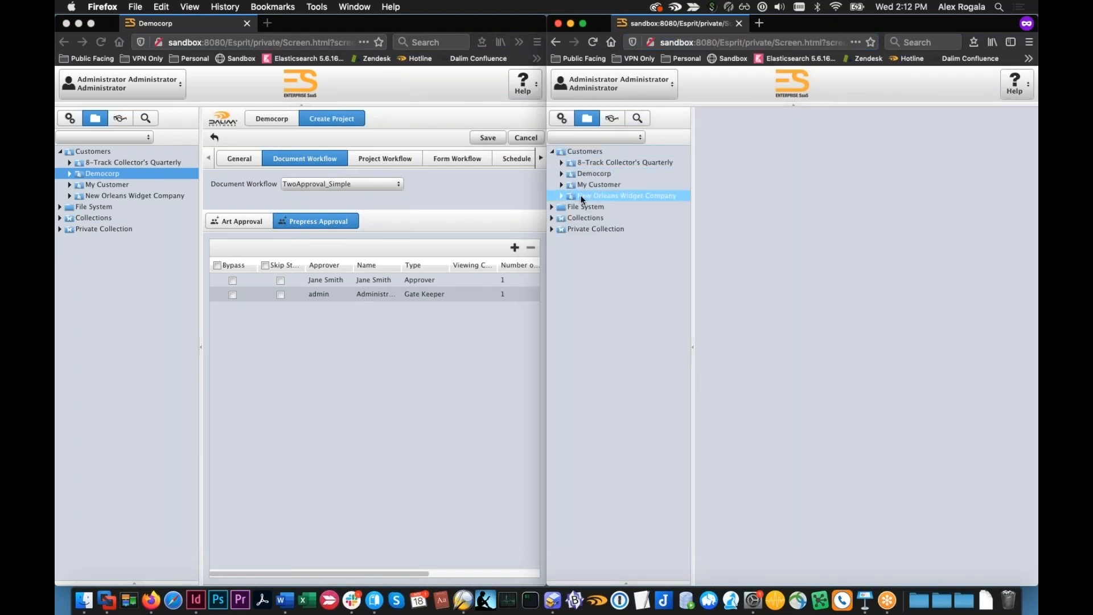
Start a new project for Democorp in the second browser window and widen that window to fit the form
click(582, 172)
click(983, 139)
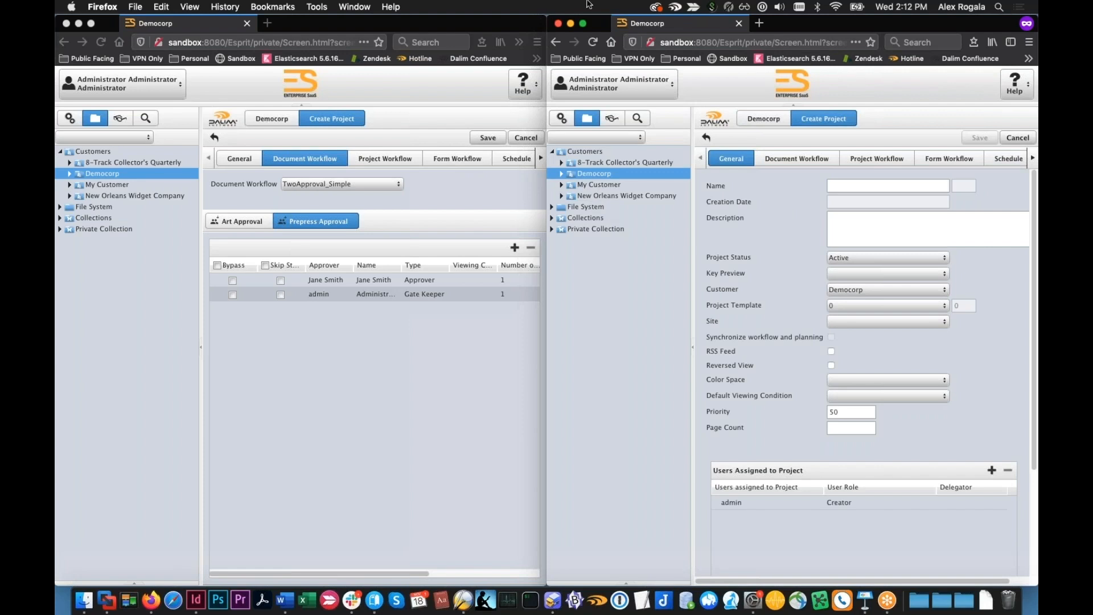
drag(545, 14, 488, 16)
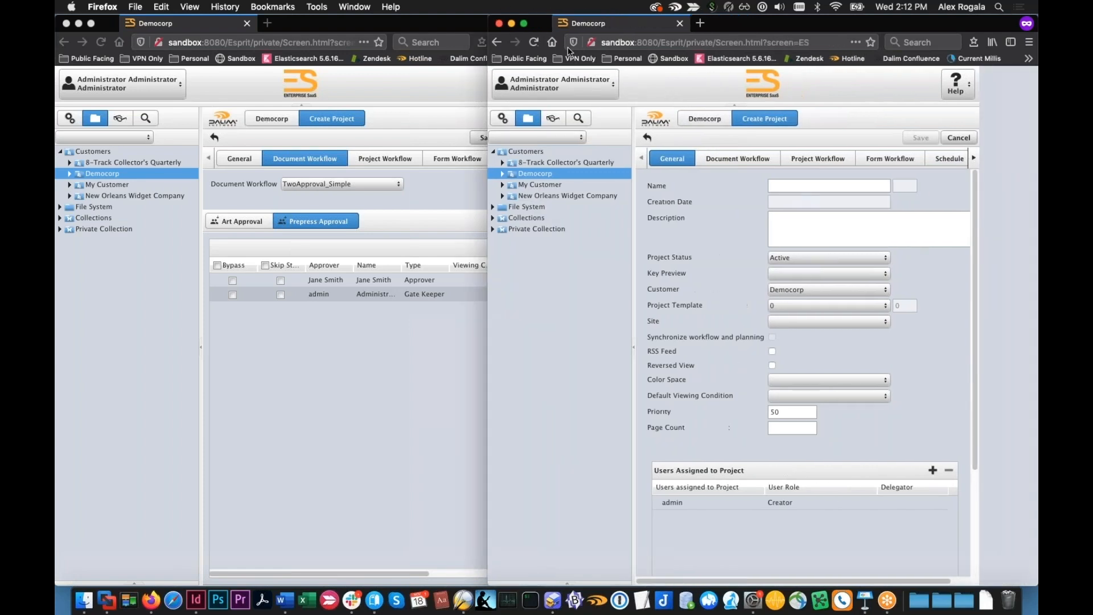
click(746, 159)
click(683, 159)
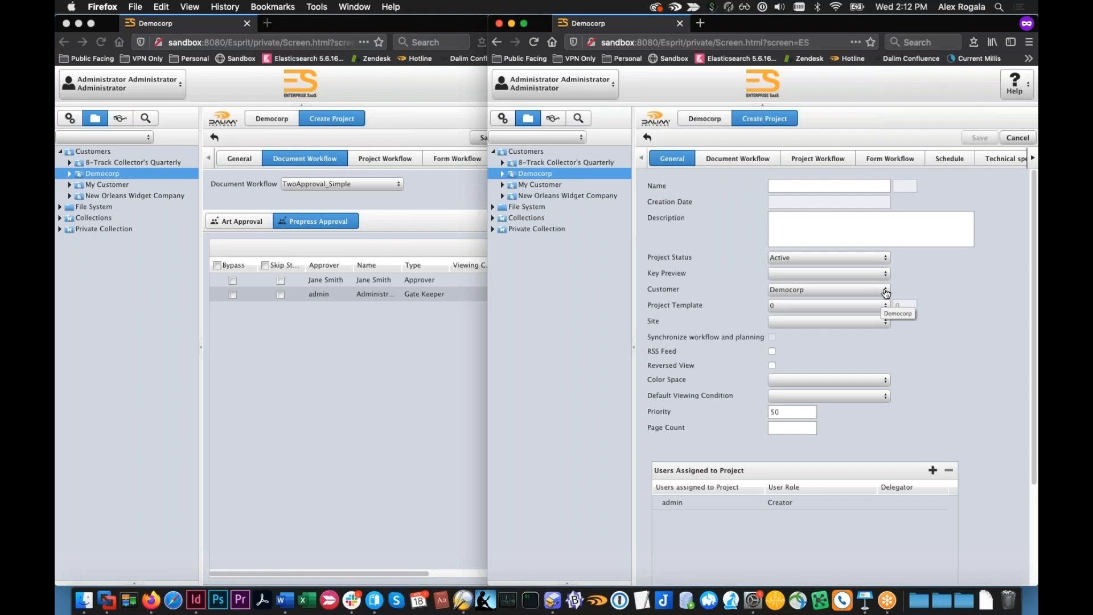
Set the project template to TwoApproval, name the project twoapproval, and save it
click(886, 312)
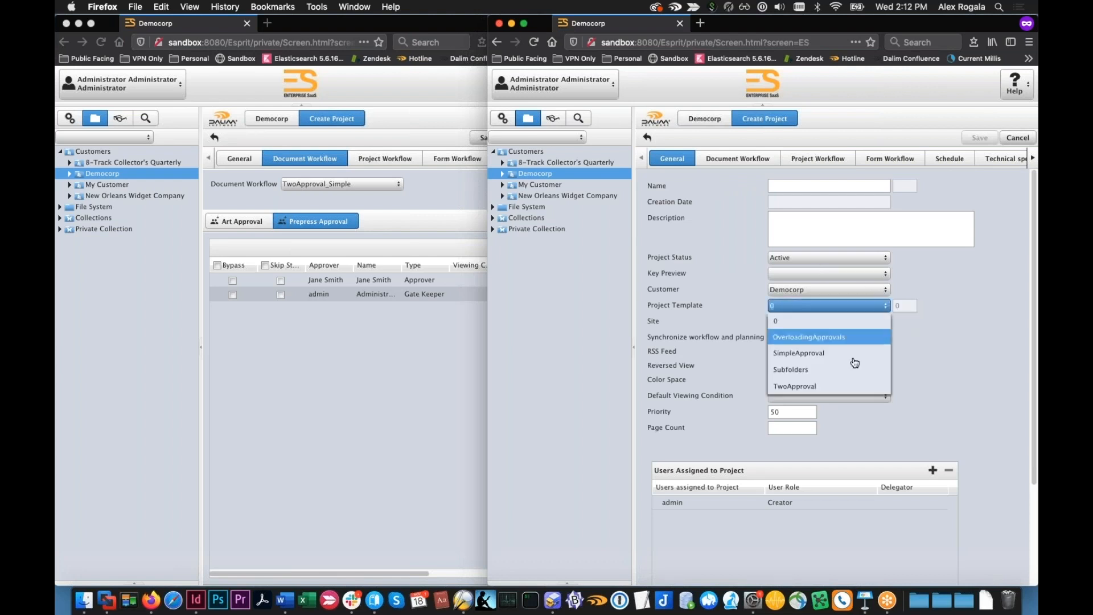
click(840, 385)
click(797, 181)
text(twoapproval)
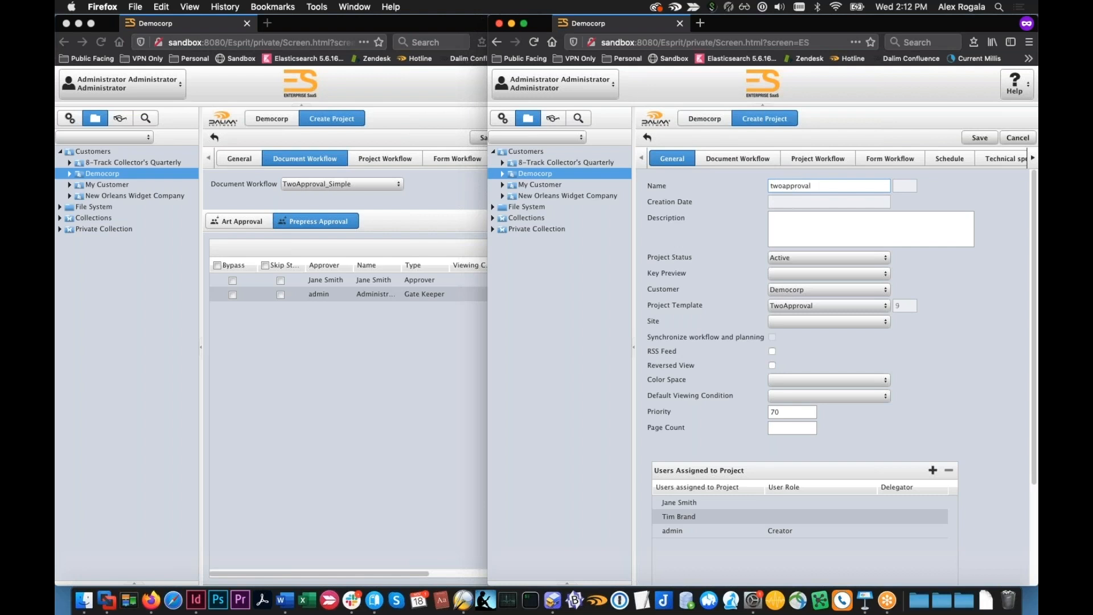
click(979, 138)
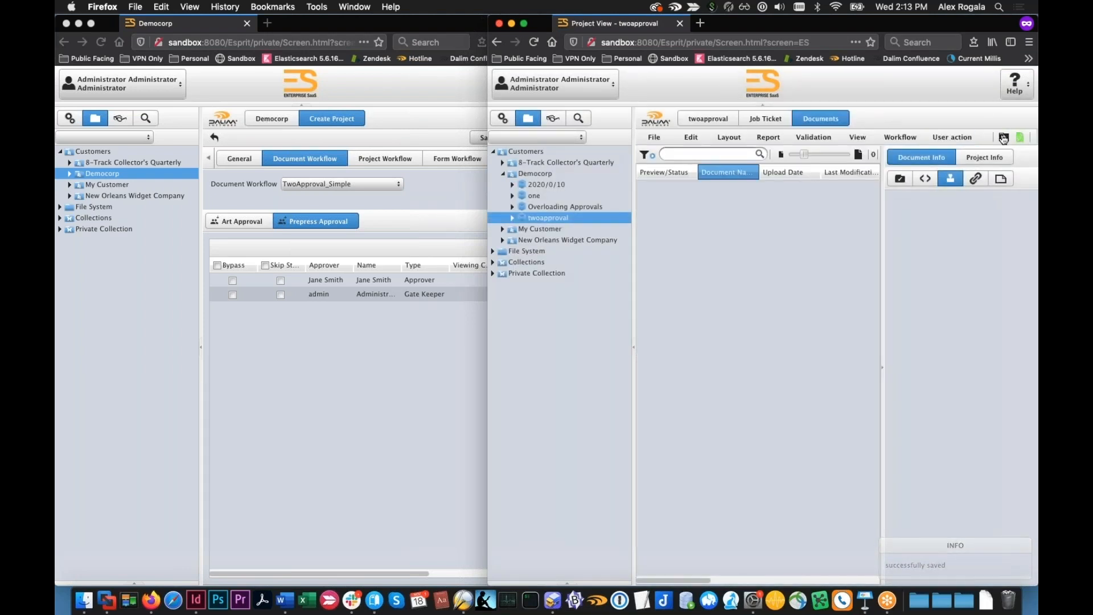
Upload DemoMailerR1.pdf from the misc folder of Webinar files to the twoapproval project
click(1003, 138)
drag(980, 19, 867, 10)
click(1005, 293)
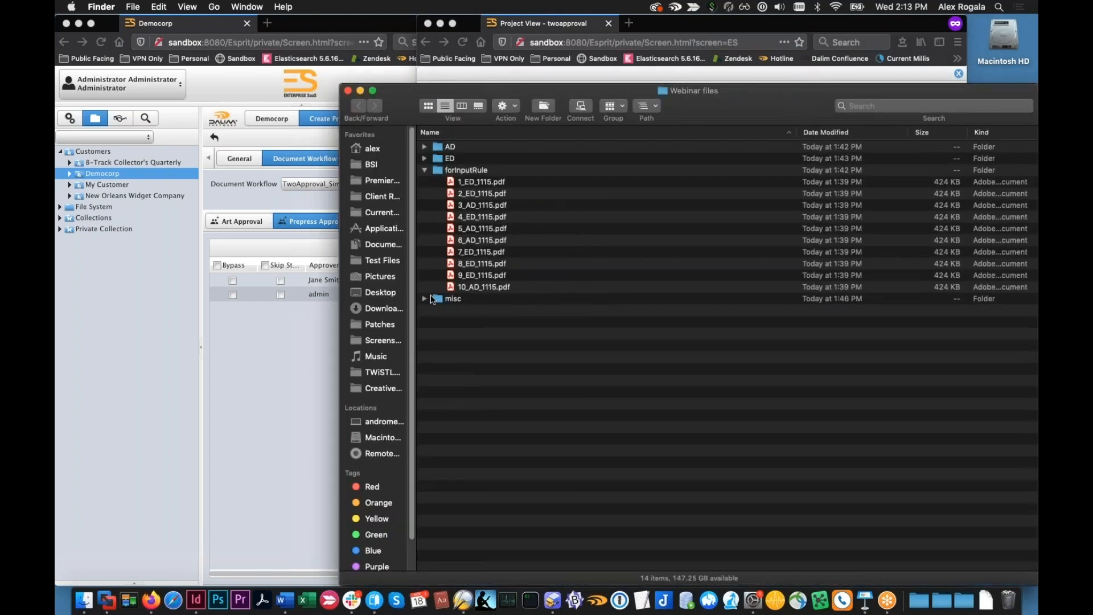
click(424, 298)
drag(340, 85, 720, 174)
drag(860, 401, 579, 323)
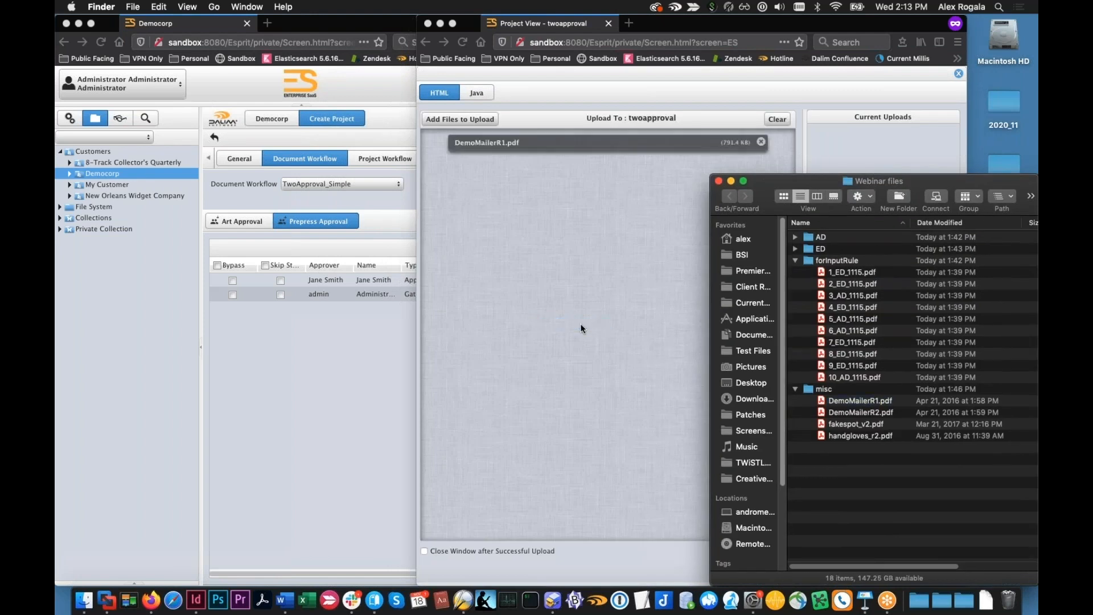
click(579, 323)
click(785, 561)
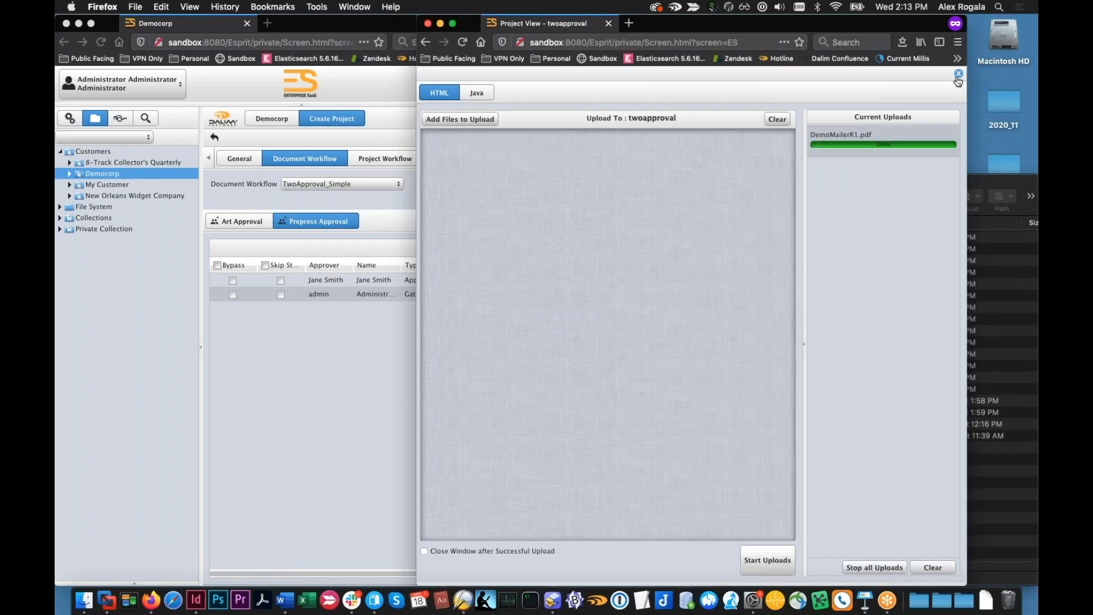
click(958, 73)
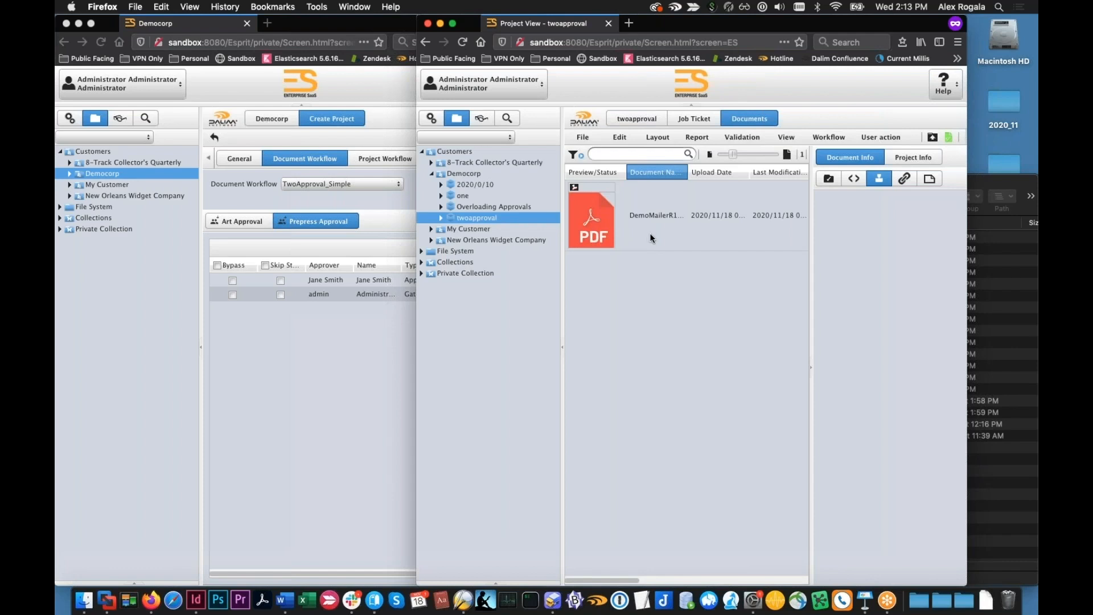
Compare the approvers assigned to DemoMailerR1.pdf with those in the unsaved project form's Prepress Approval step
click(651, 233)
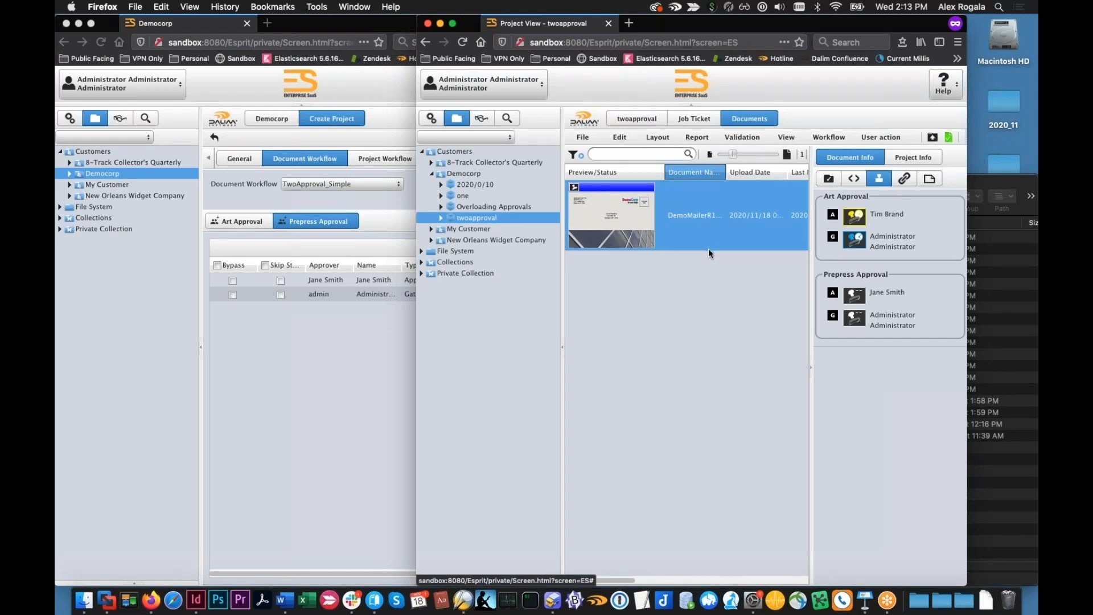
click(364, 387)
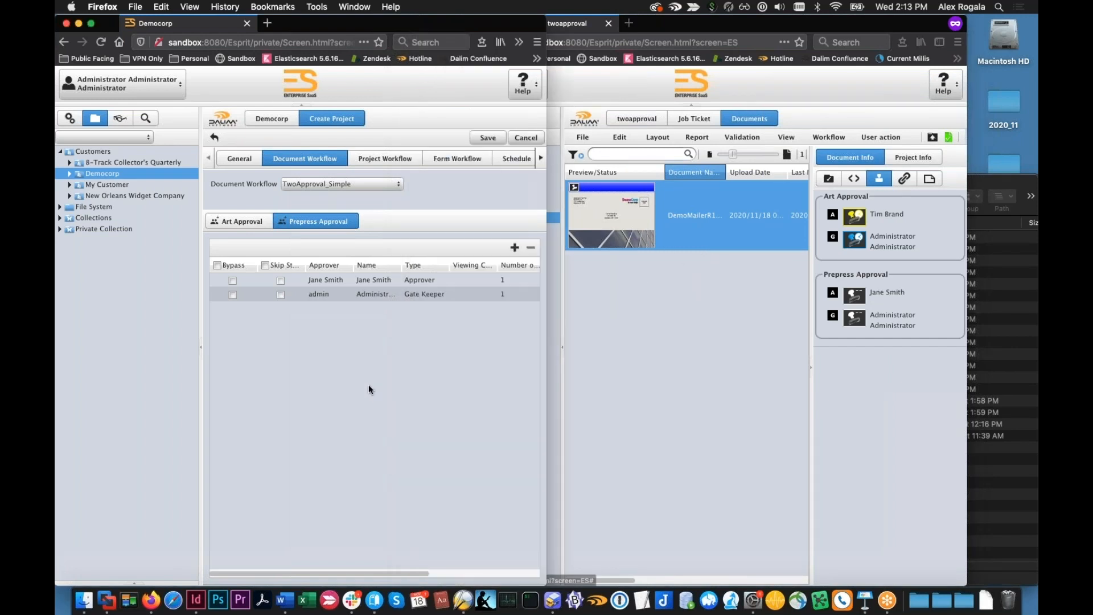
mouse_move(310, 292)
click(625, 326)
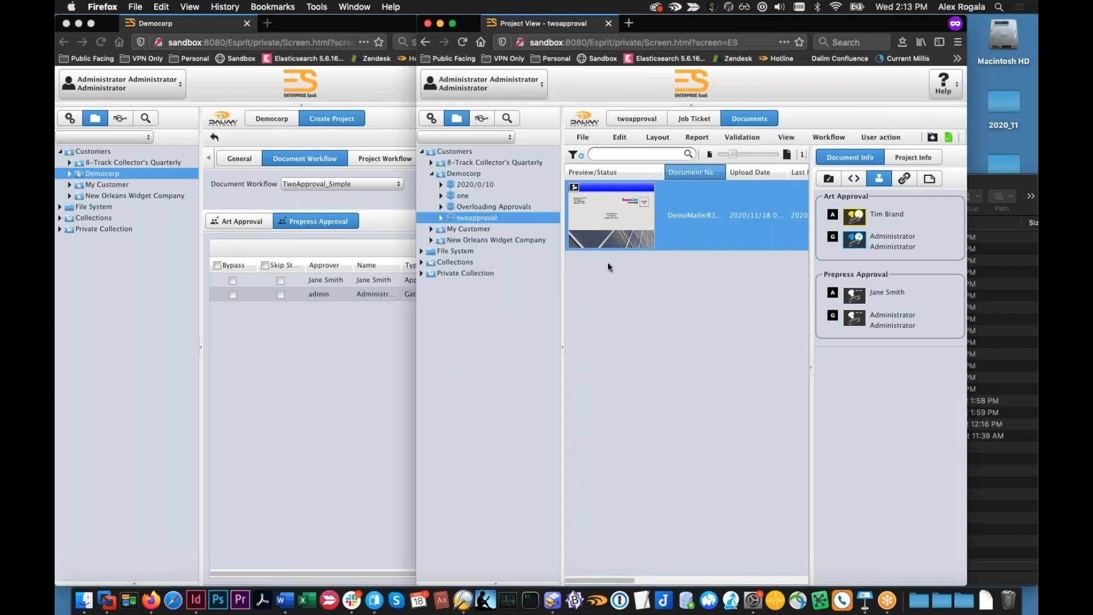
Add JDFAdmin as an approver to the Art Approval step in twoapproval's job ticket and save the change
click(680, 121)
click(681, 158)
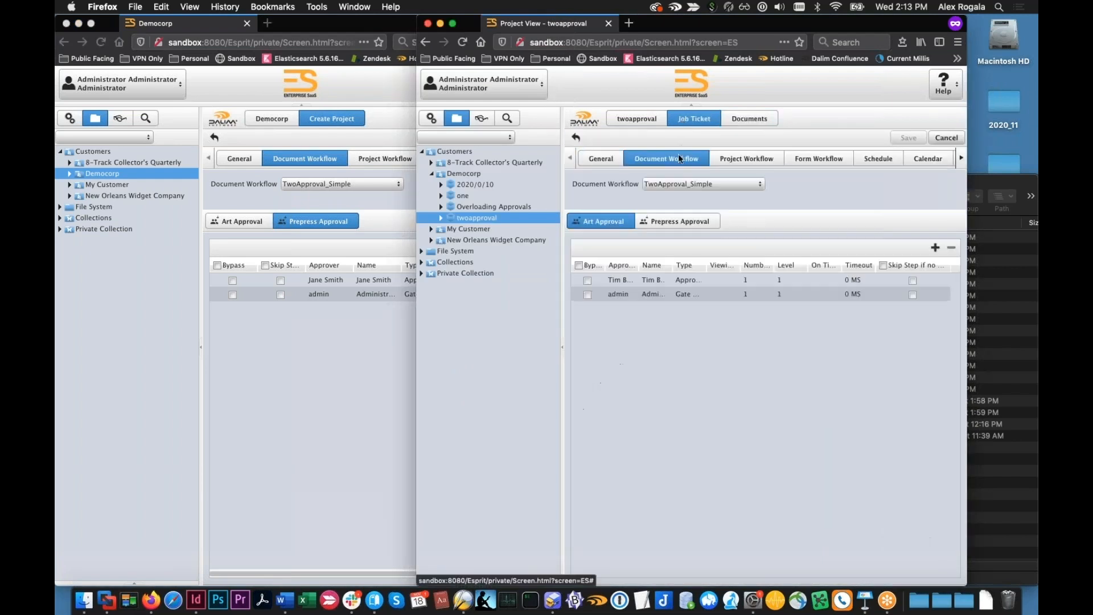
click(623, 278)
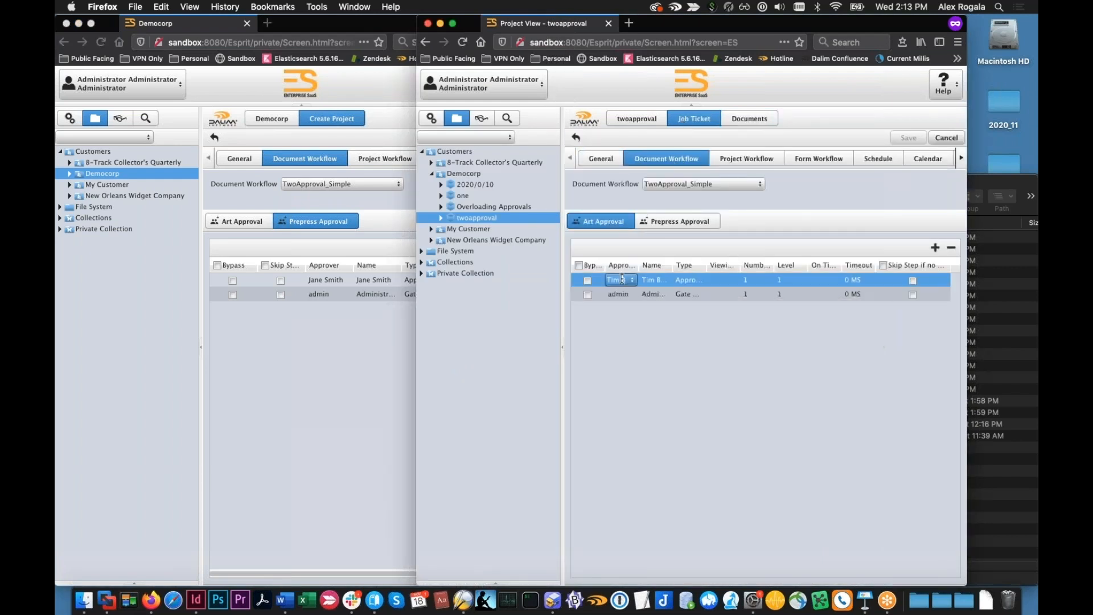
click(935, 247)
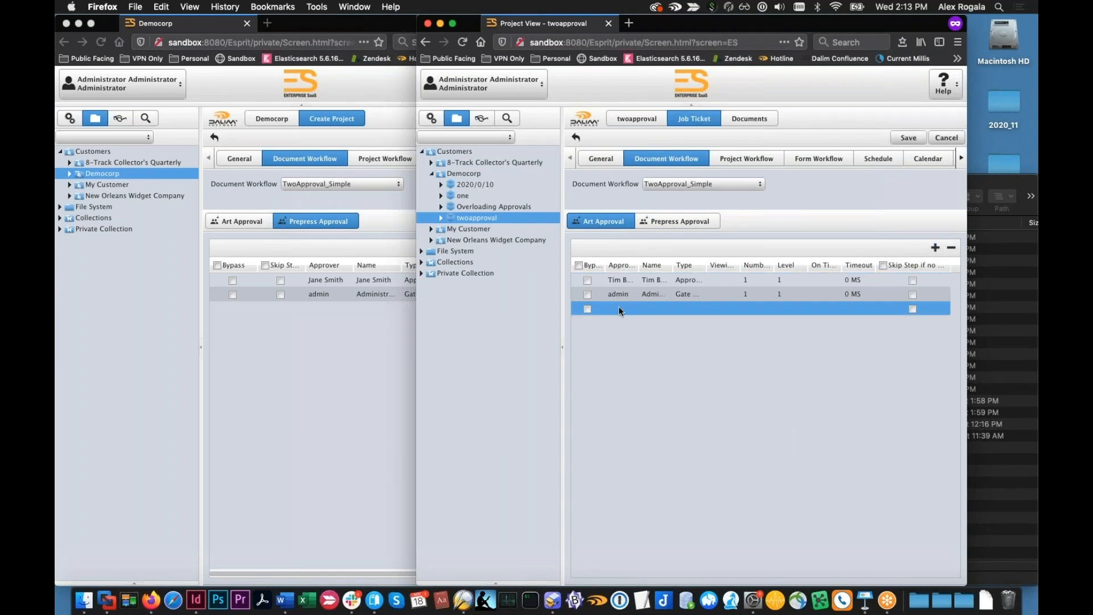
click(621, 308)
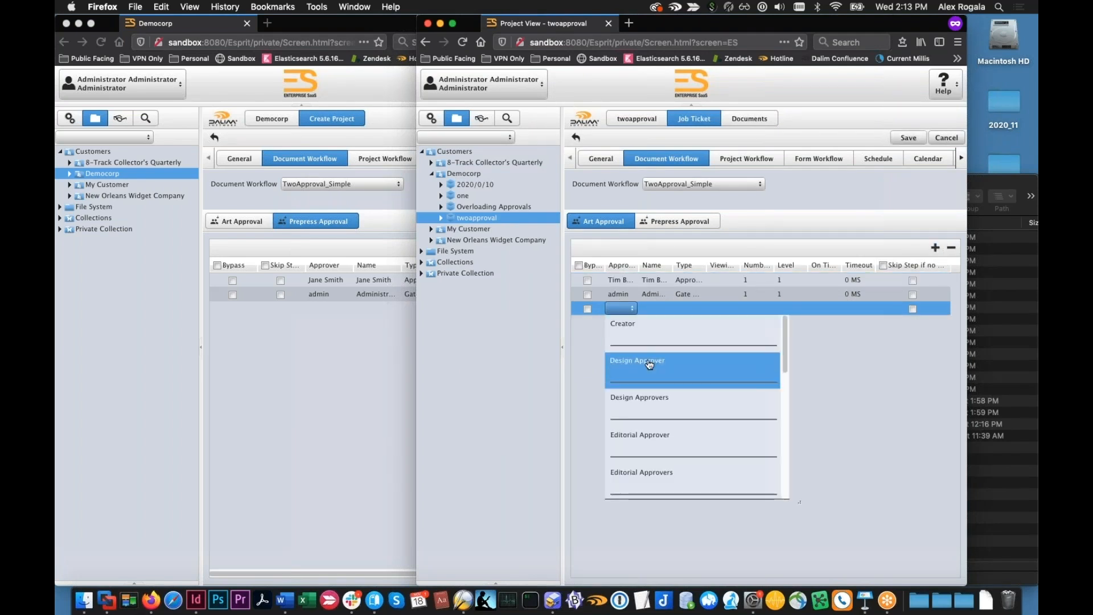
scroll(649, 369, down, 3)
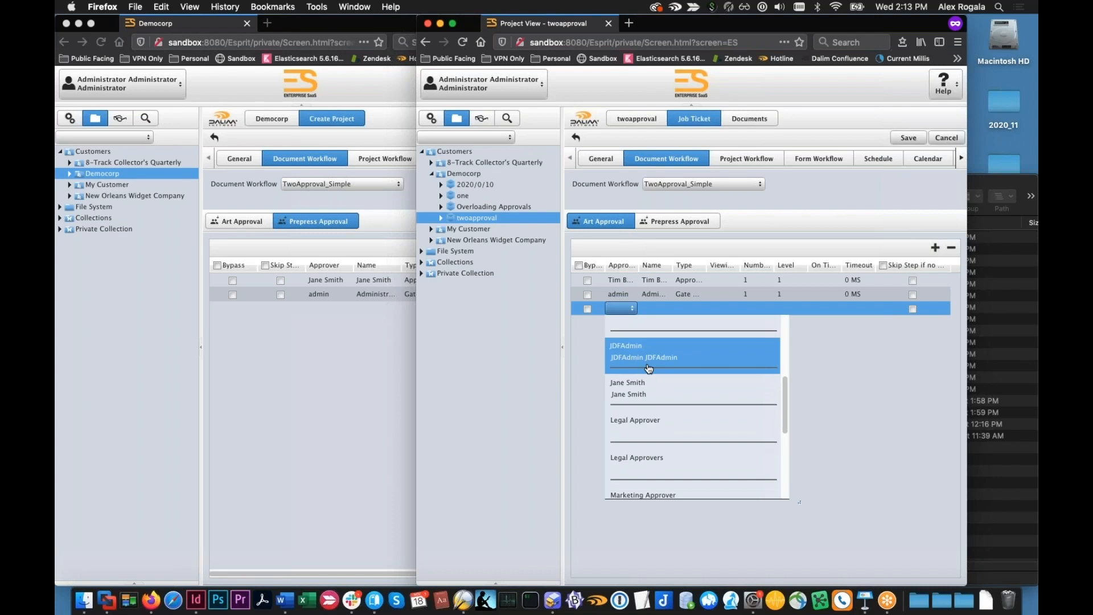
click(649, 368)
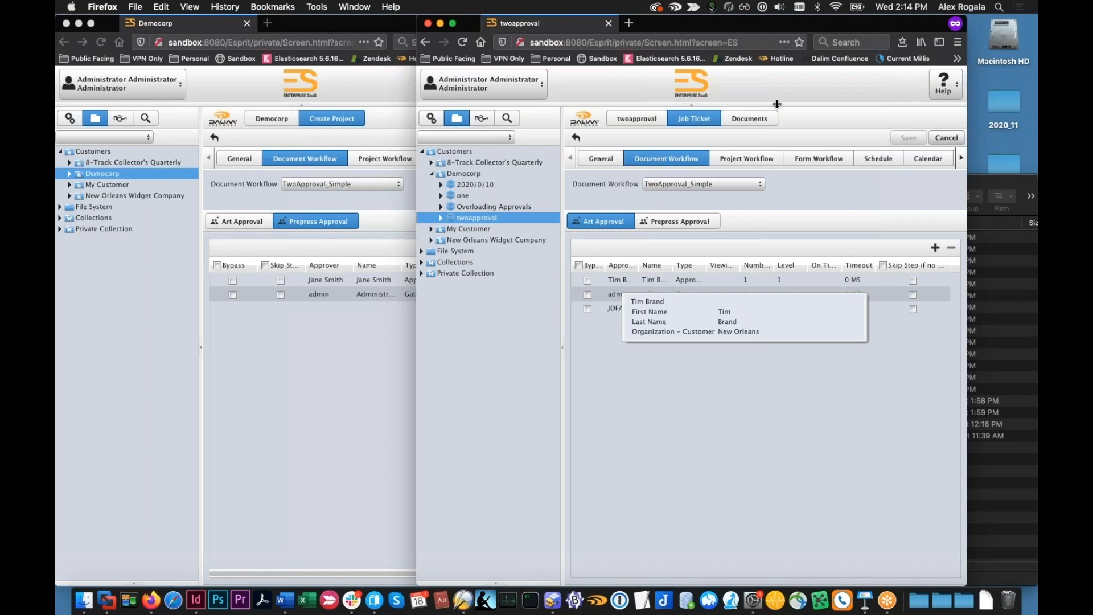
Recheck DemoMailerR1.pdf's approvers in the project's documents and upload DemoMailerR2.pdf to the twoapproval project
click(749, 118)
click(695, 207)
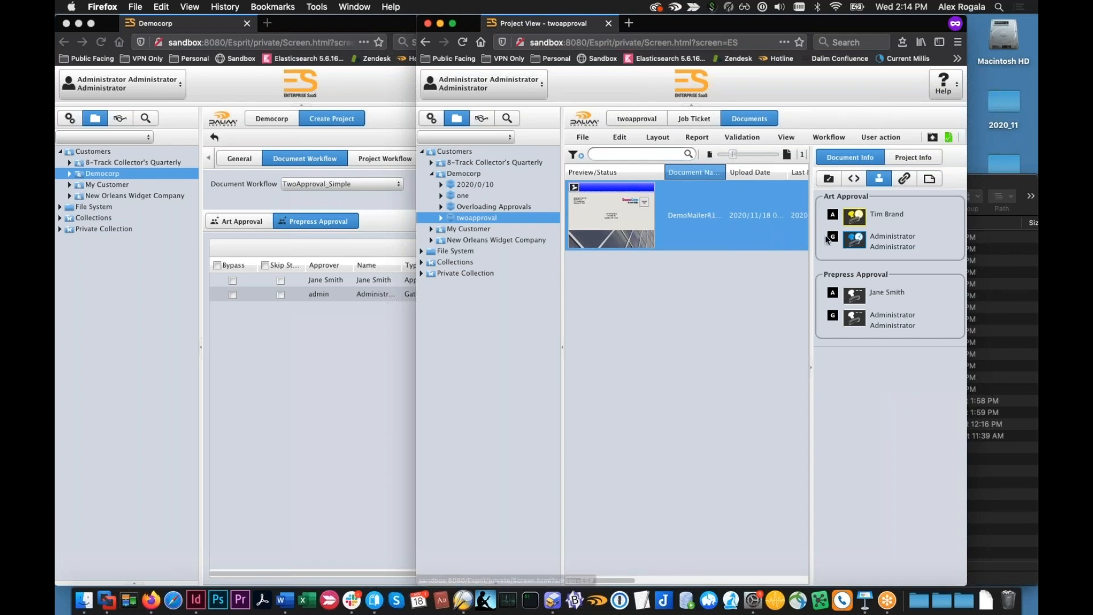
click(932, 137)
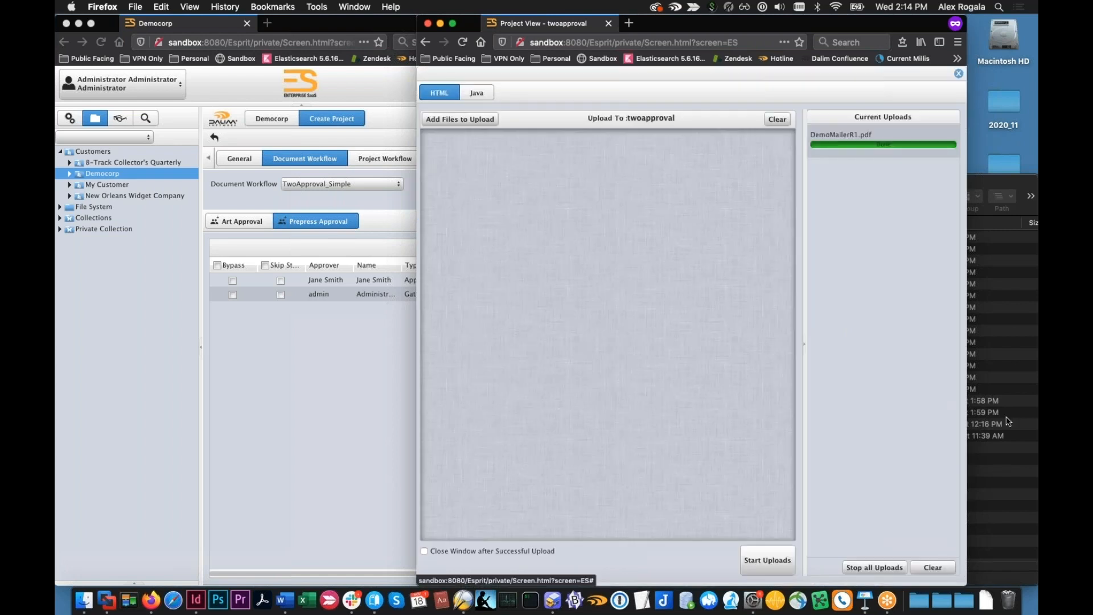
click(1008, 420)
drag(953, 416, 617, 310)
click(617, 311)
click(766, 560)
click(958, 73)
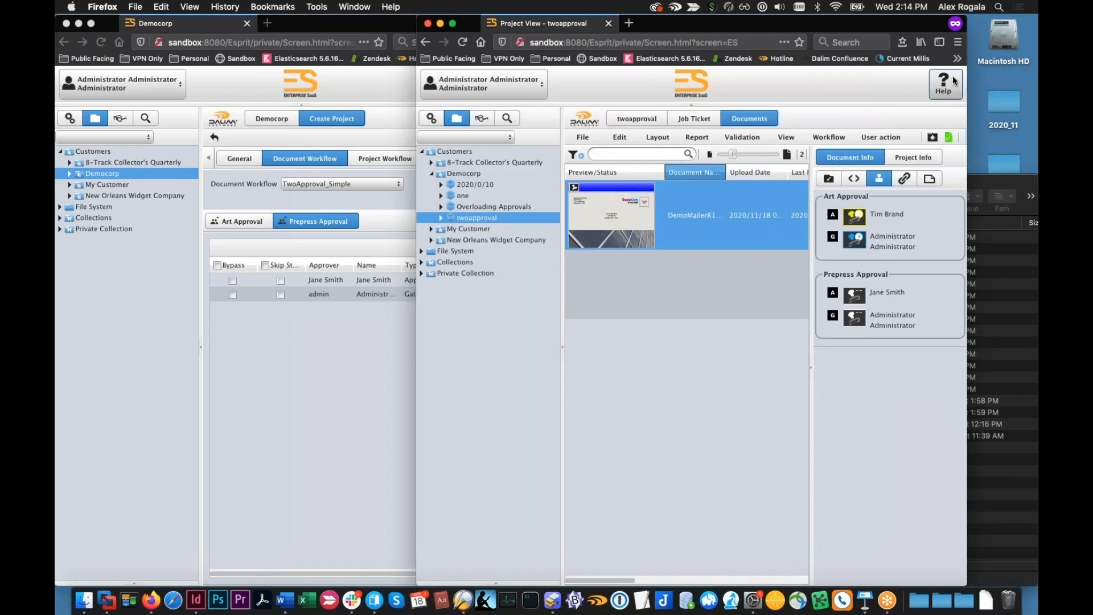
Compare the Art Approval and Prepress Approval approvers of DemoMailerR2.pdf with those of DemoMailerR1.pdf
click(683, 288)
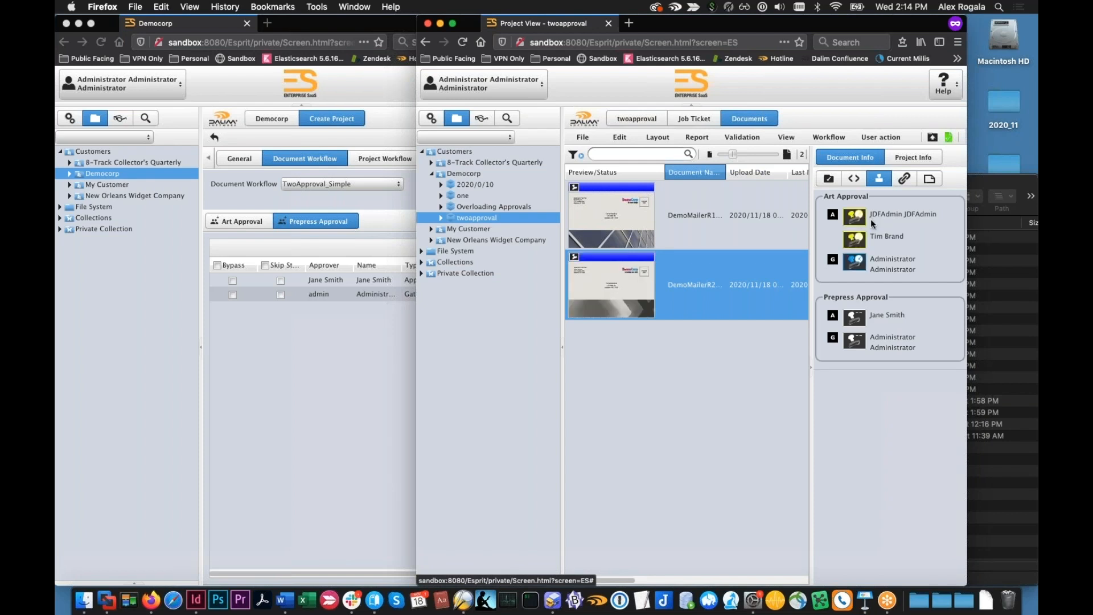
click(723, 230)
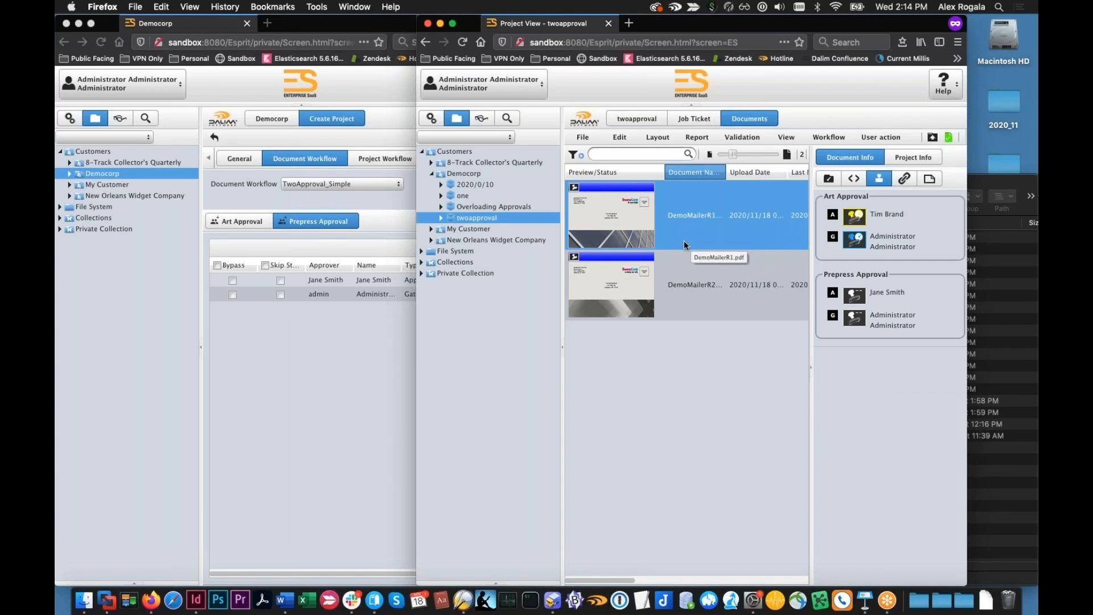
Remove the approver and the admin gate keeper from Prepress Approval in the unsaved Democorp project form
click(381, 337)
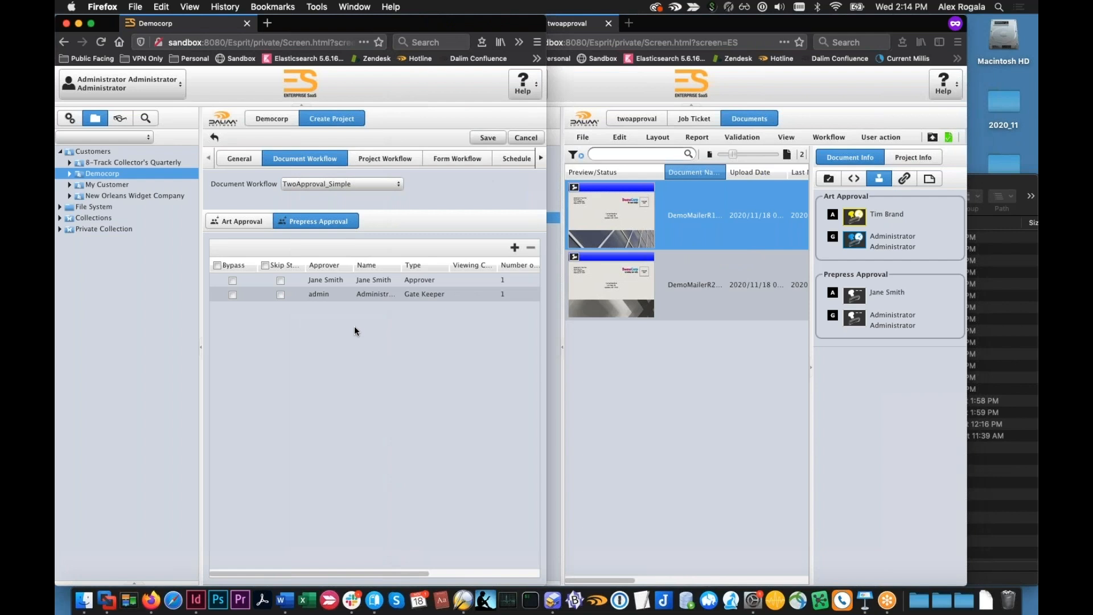
click(329, 293)
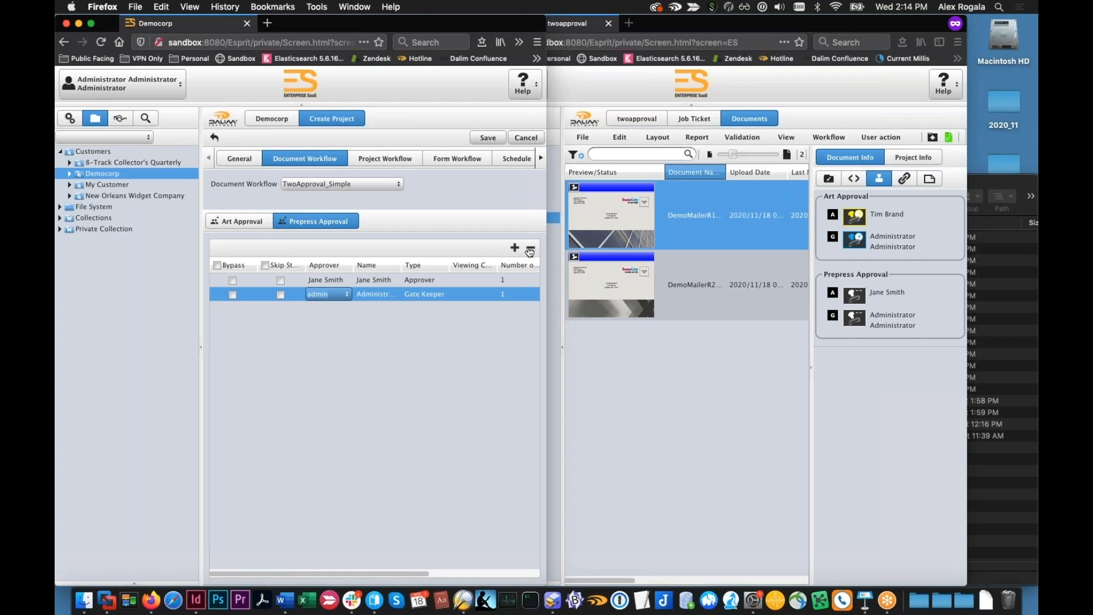
click(383, 280)
click(530, 248)
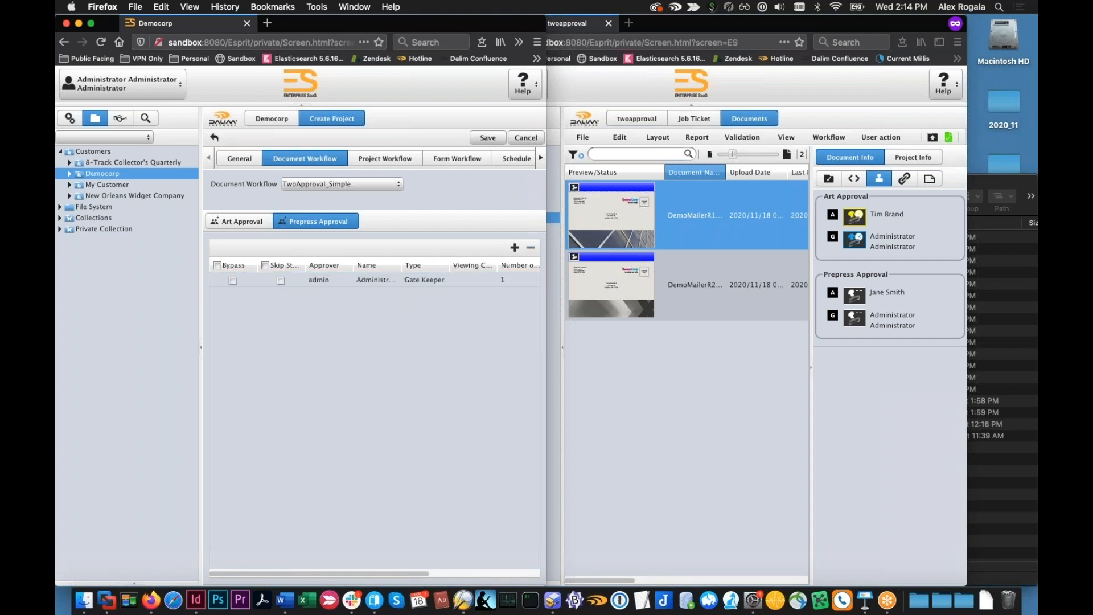
click(356, 278)
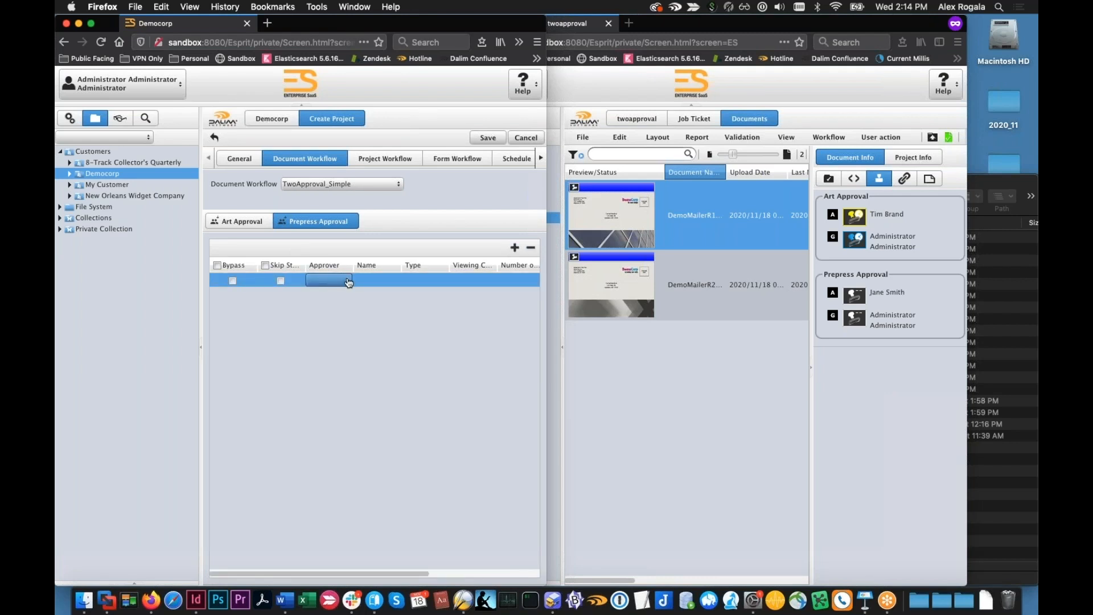
Add Design Approvers as a Prepress Approval approver in the unsaved Democorp project form with 1 as its number of approvers
click(345, 279)
scroll(371, 339, down, 1)
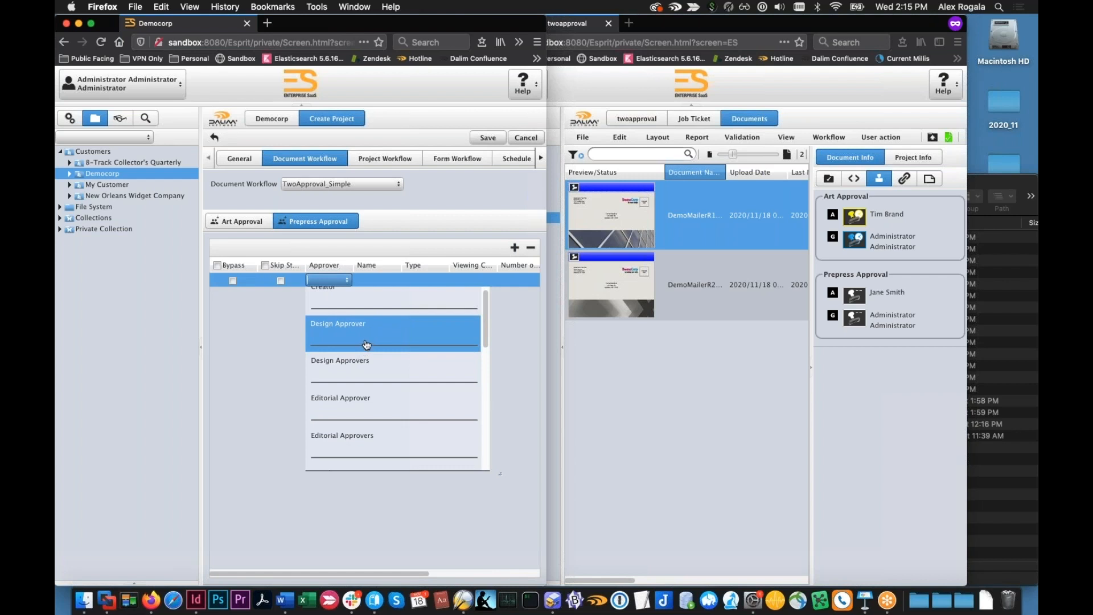
click(367, 343)
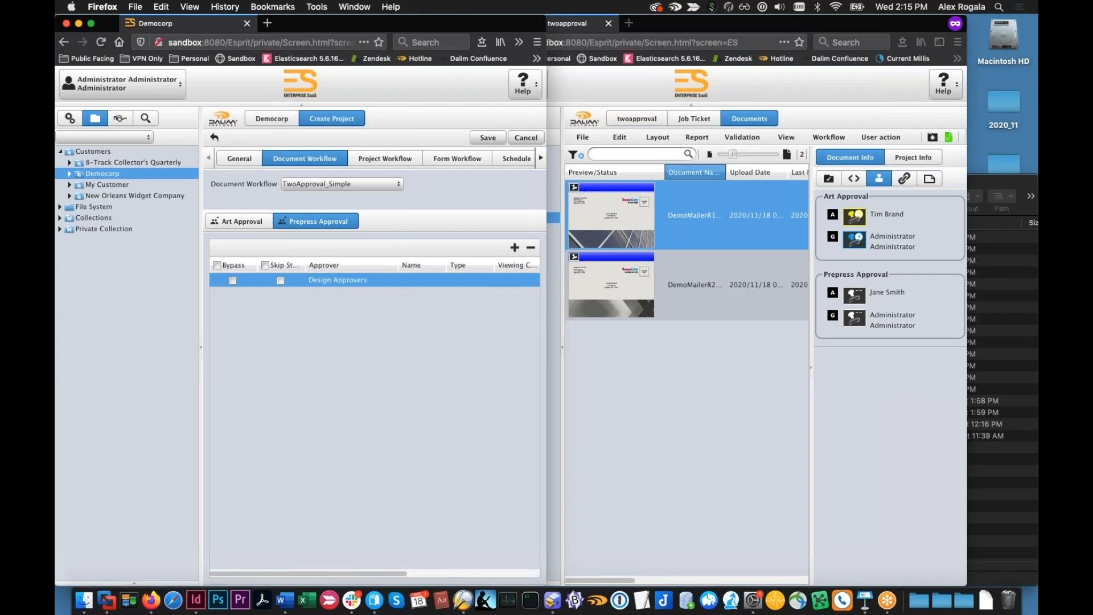
click(504, 280)
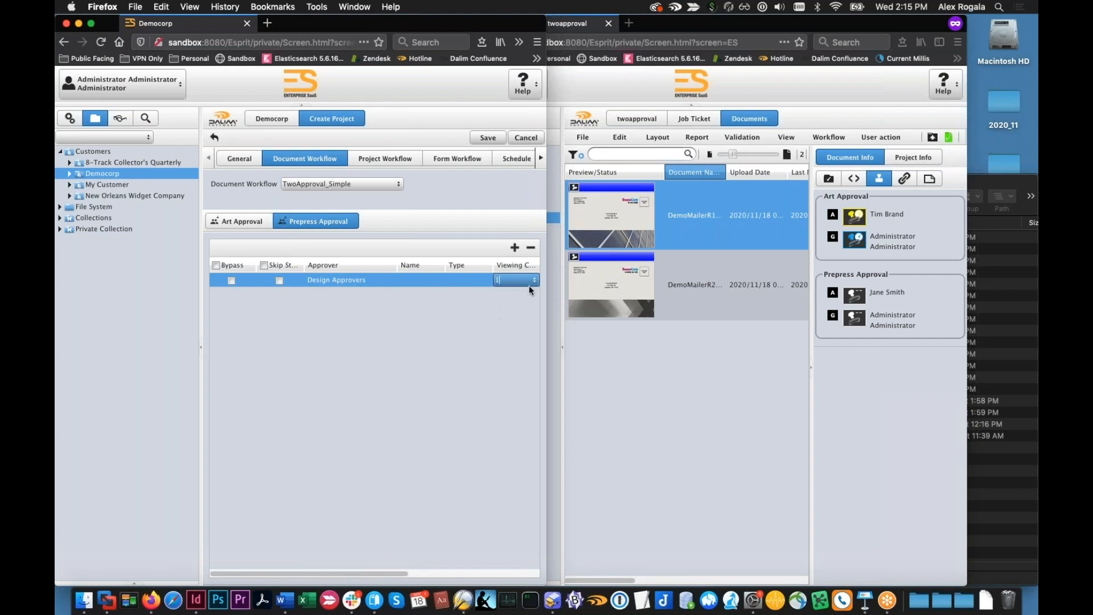
drag(546, 322, 713, 322)
click(583, 280)
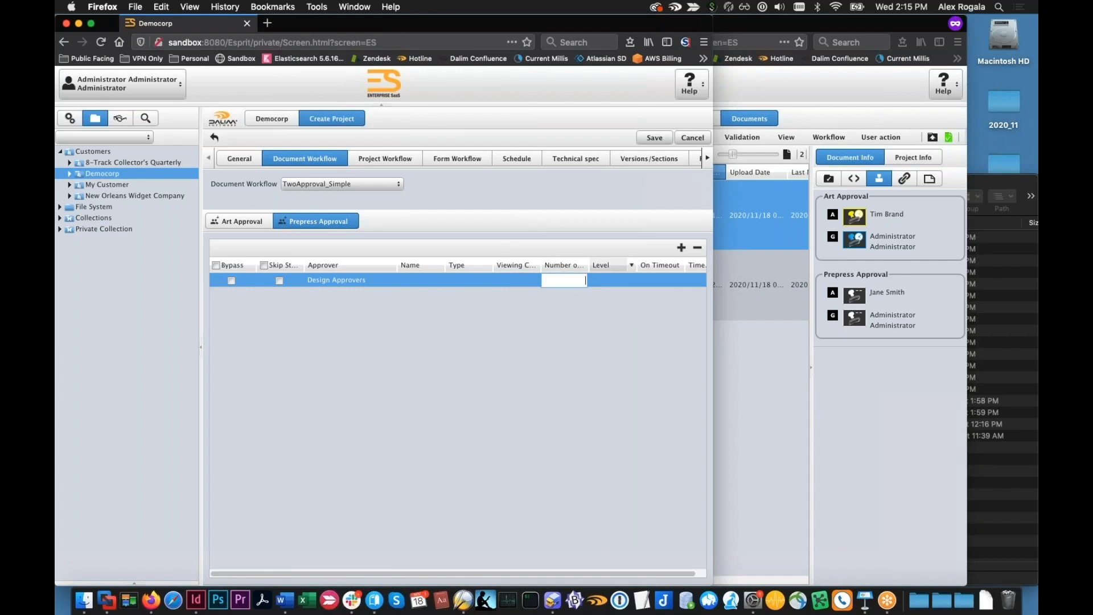
drag(601, 265, 614, 265)
click(571, 284)
text(1)
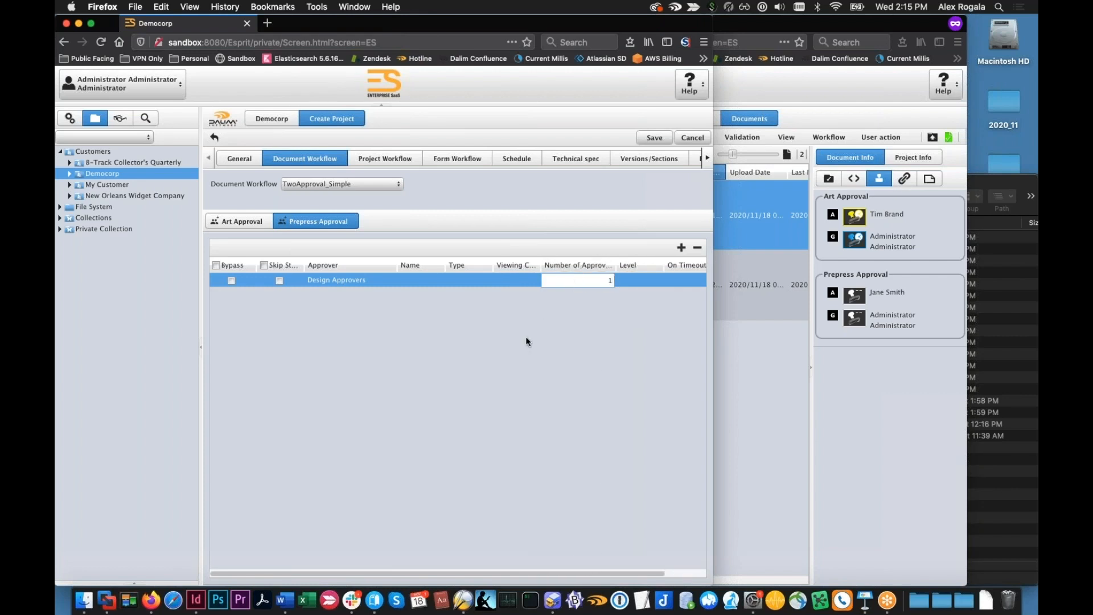
click(524, 336)
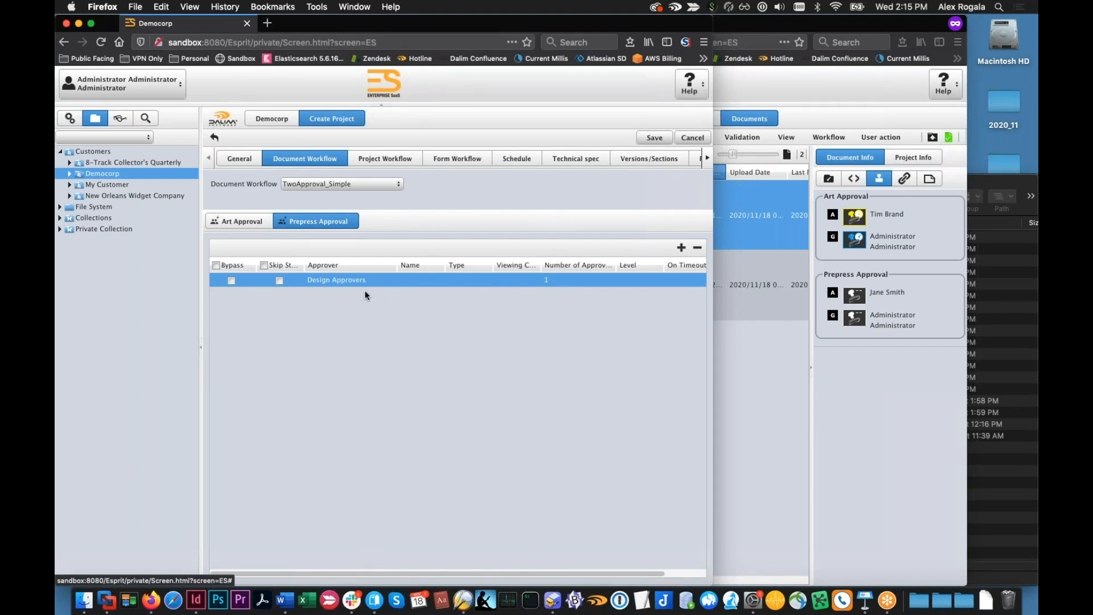
Examine the general document properties of DemoMailerR1.pdf in the twoapproval project and close them without changes
click(815, 368)
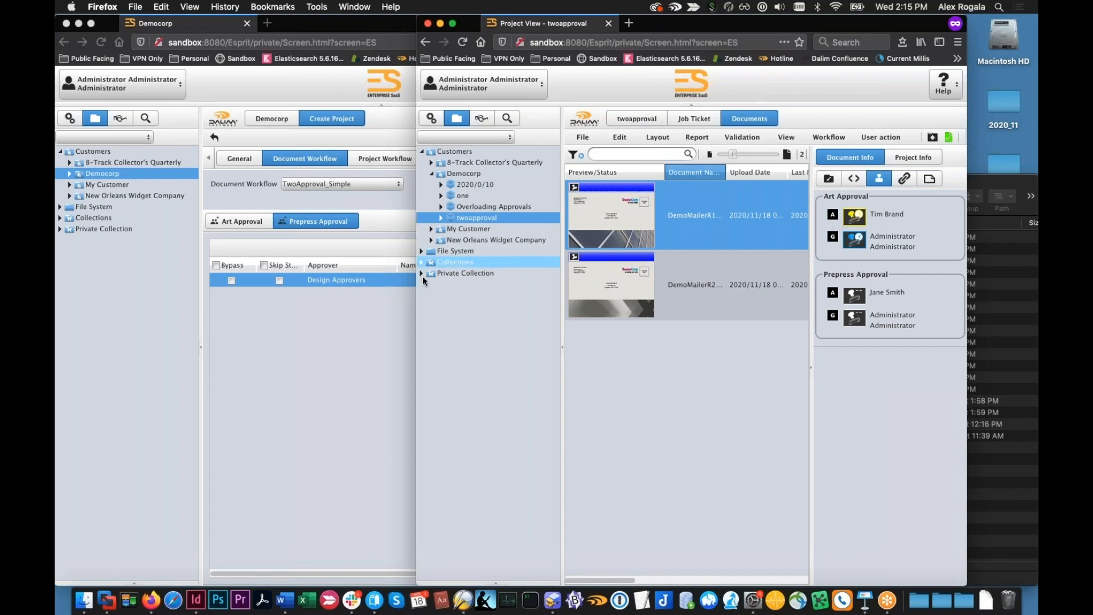
click(370, 285)
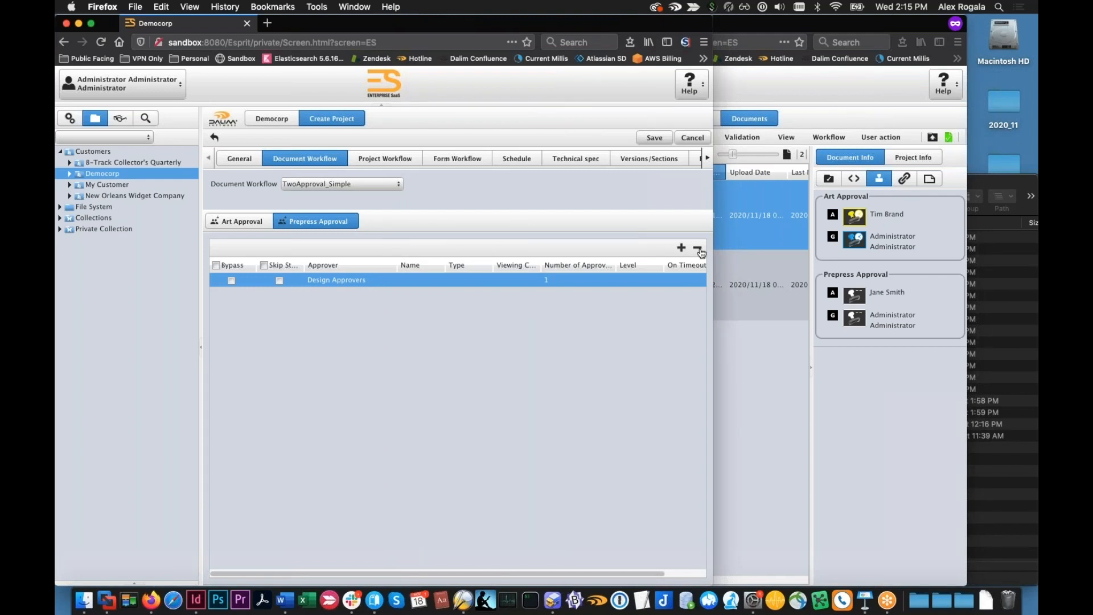
click(746, 227)
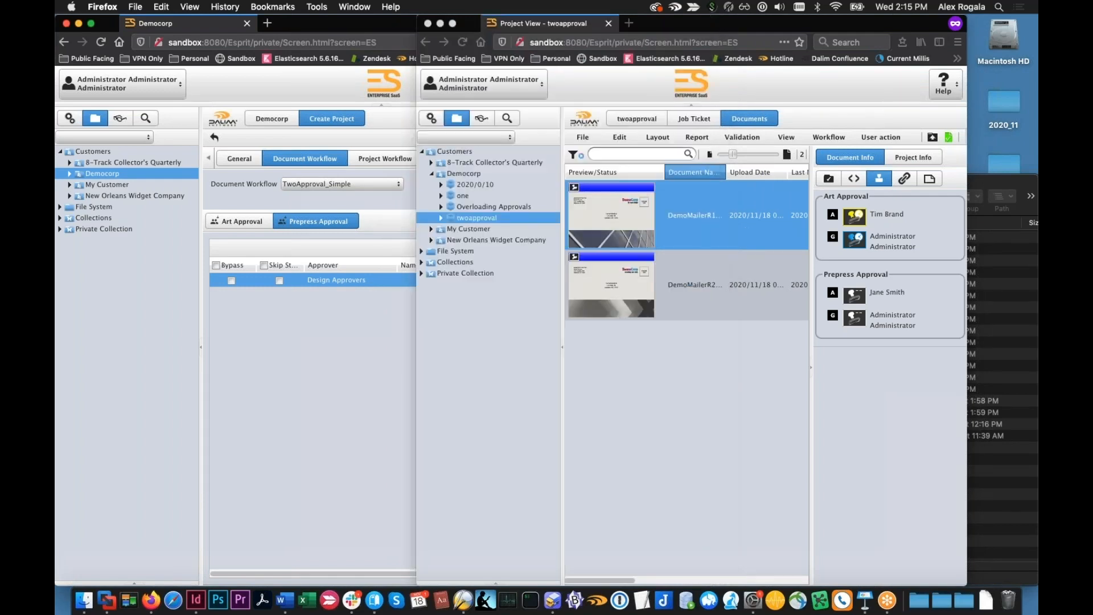
right_click(664, 223)
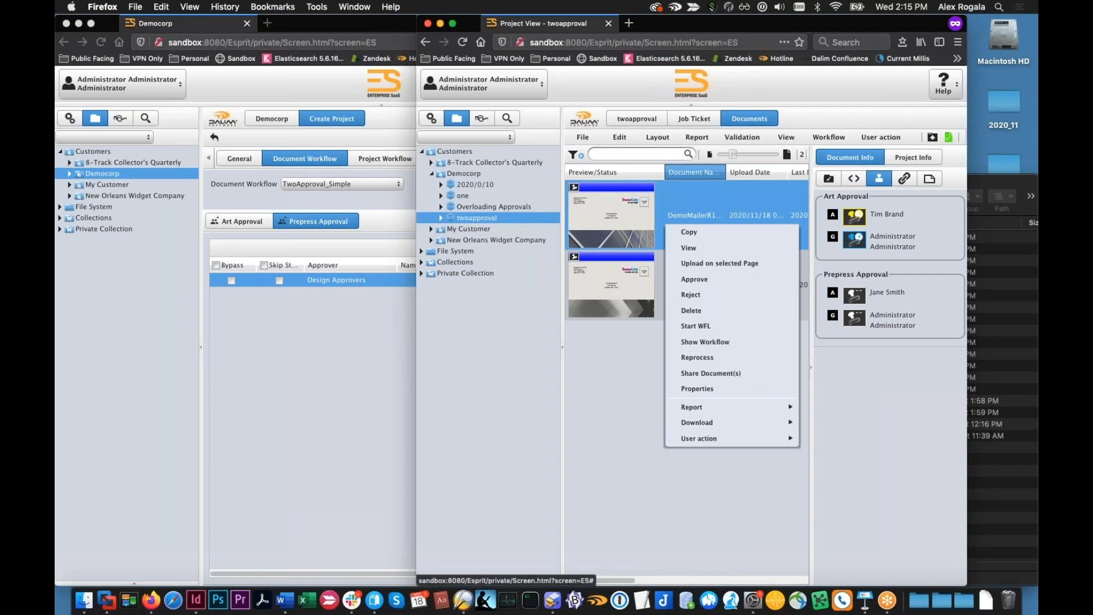
click(724, 392)
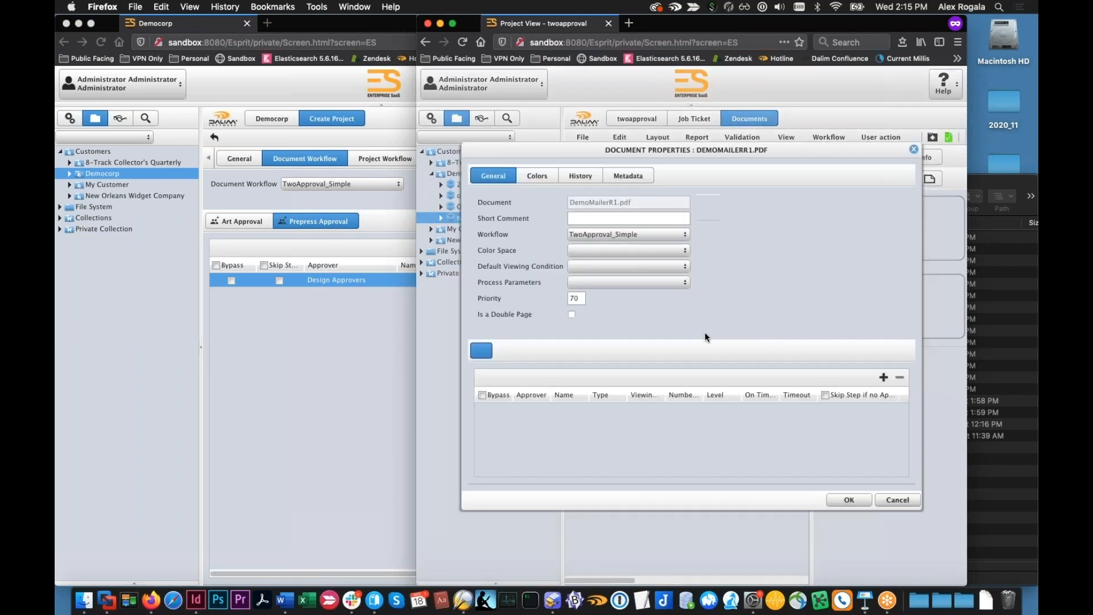
click(910, 500)
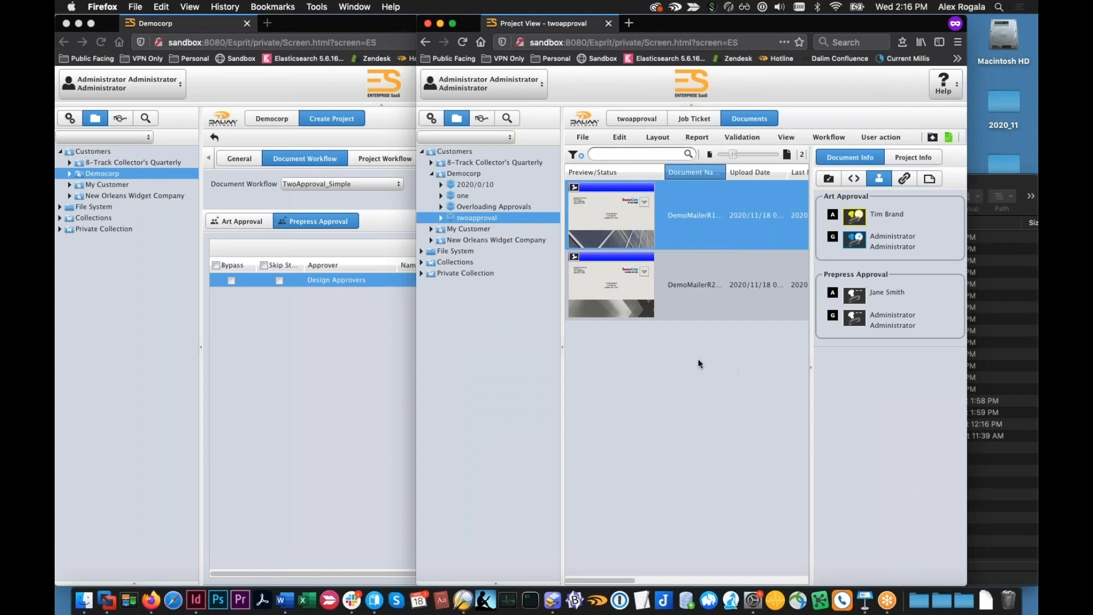
Remove the Design Approvers entry from Prepress Approval, discard the unsaved Democorp project form and return to the TwoApproval template settings
click(332, 318)
click(319, 277)
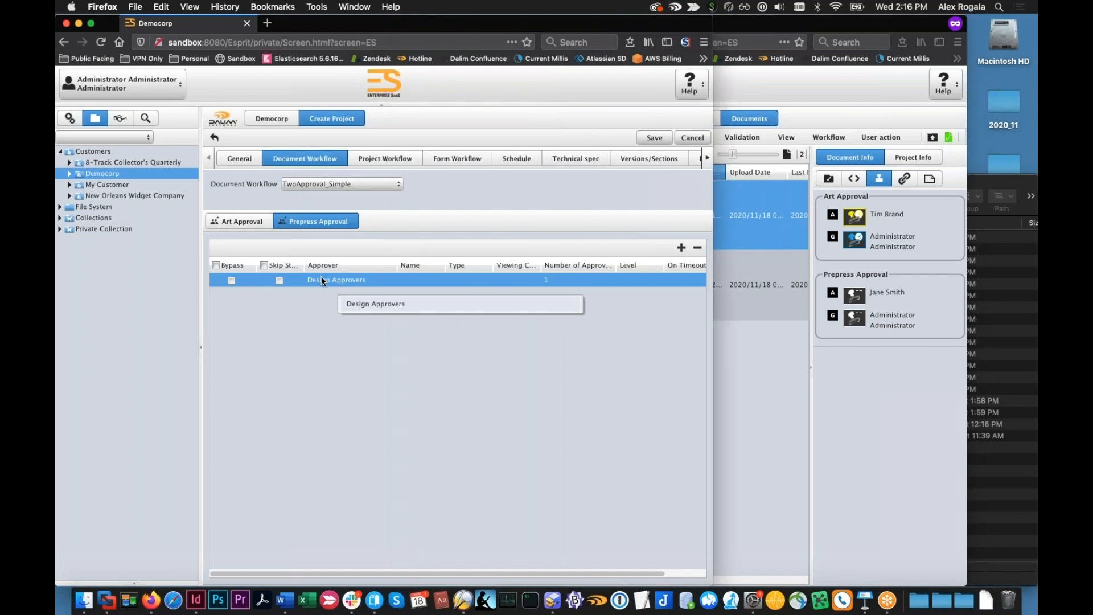
click(548, 281)
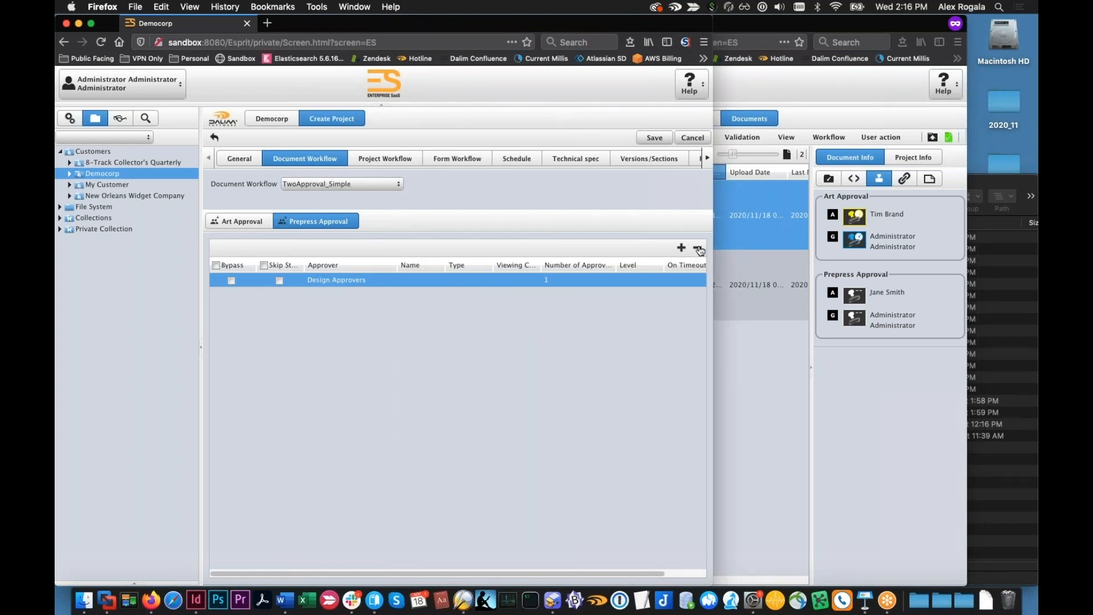
click(699, 251)
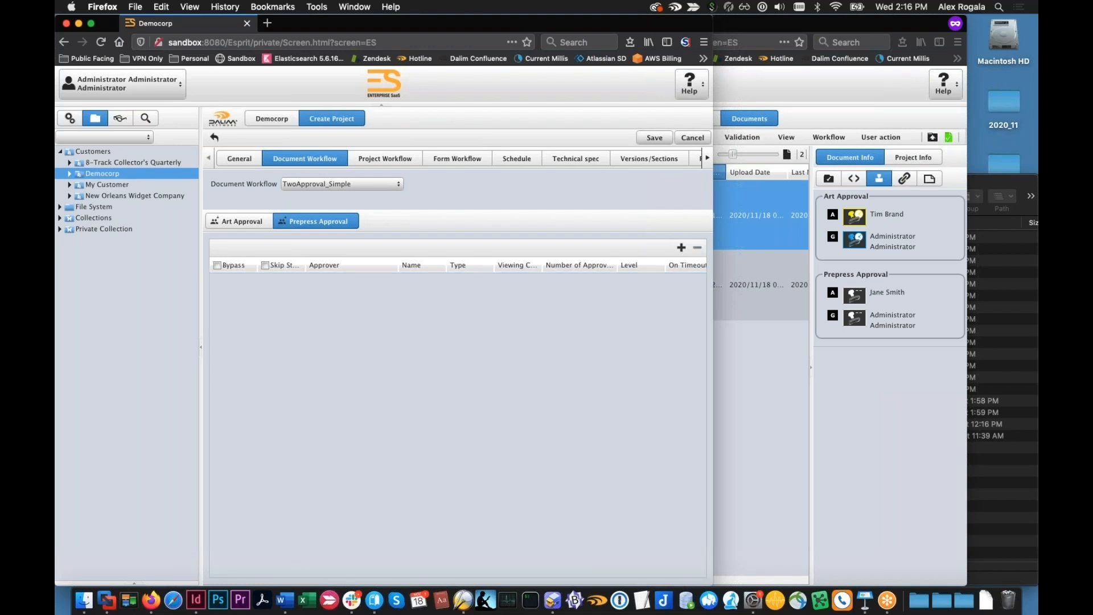
click(58, 118)
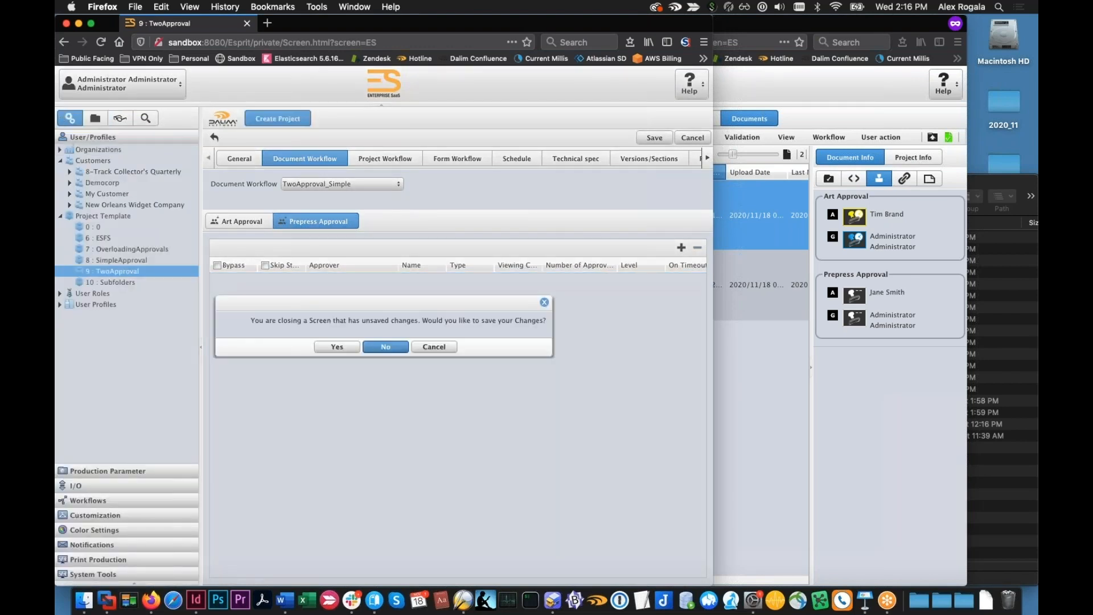
click(386, 347)
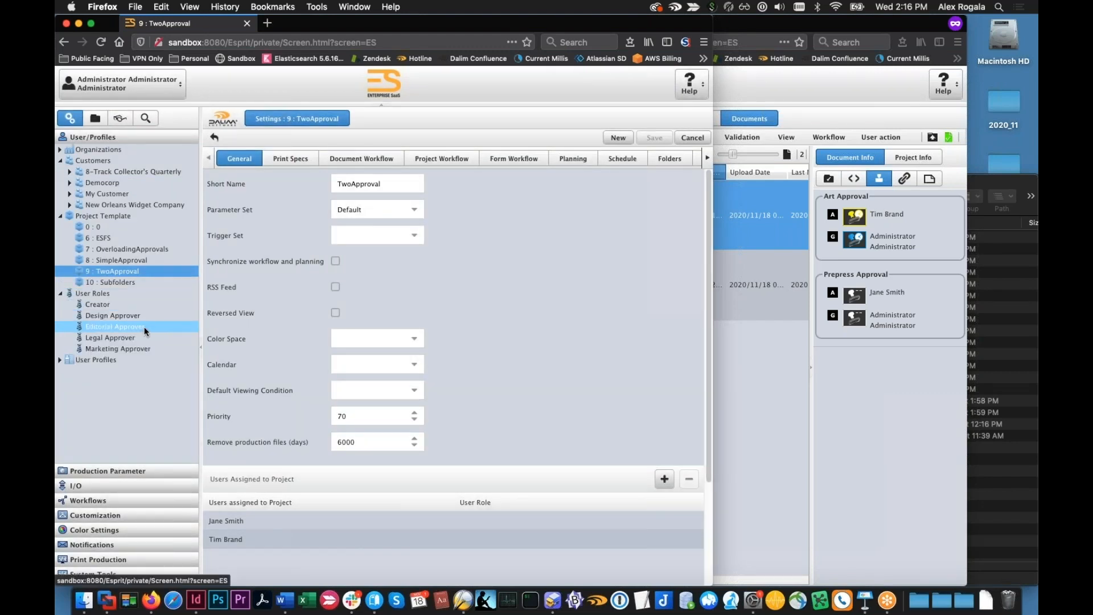
click(95, 118)
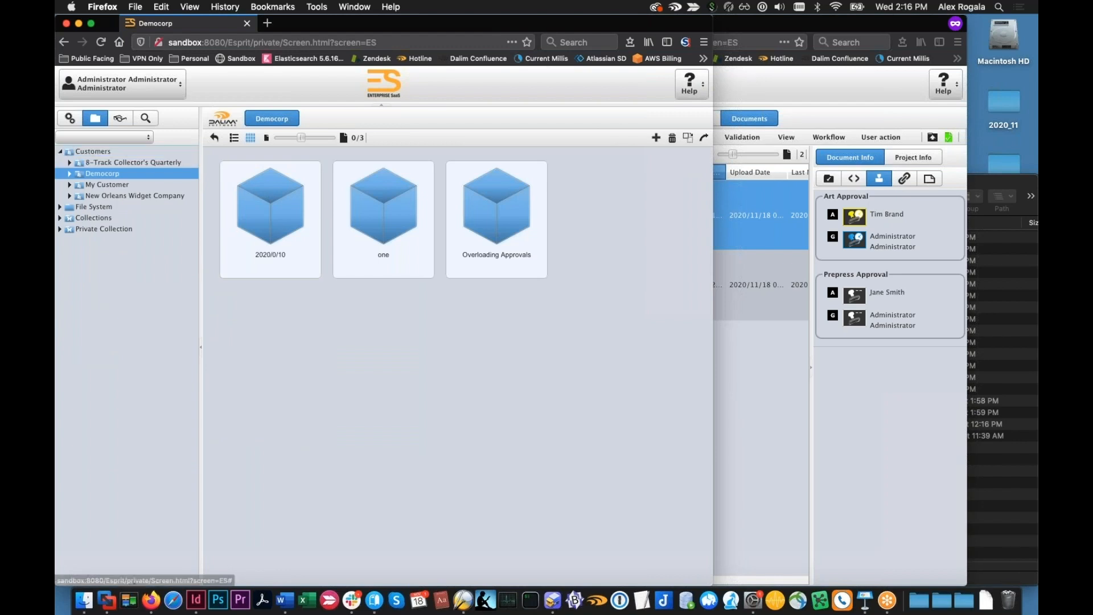
click(69, 120)
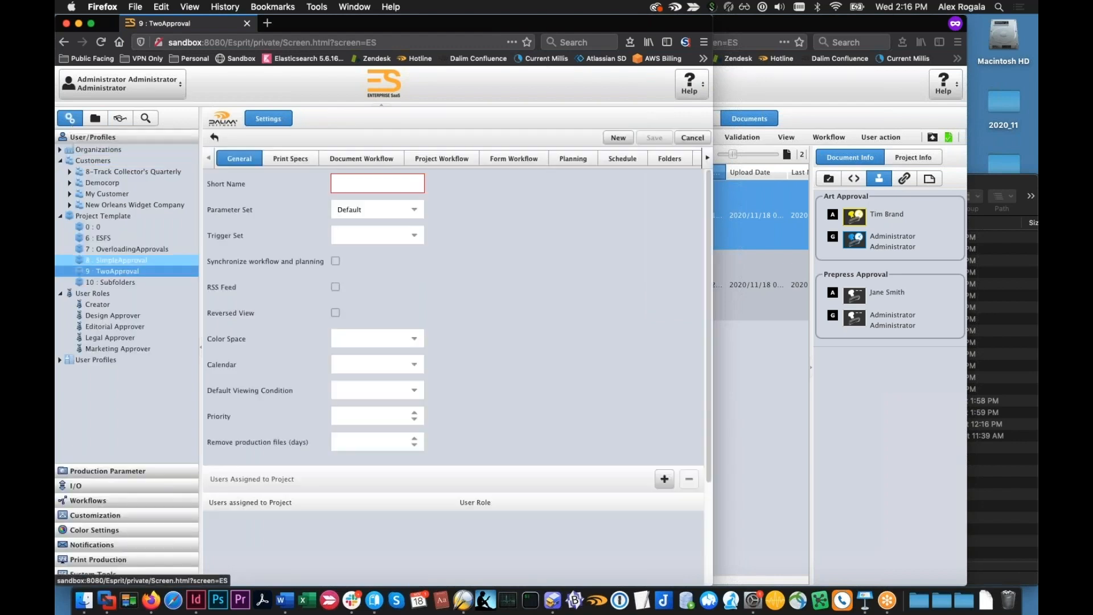
Remove every approver, including JDFAdmin, and the admin gate keeper from Art Approval in twoapproval's job ticket
click(764, 408)
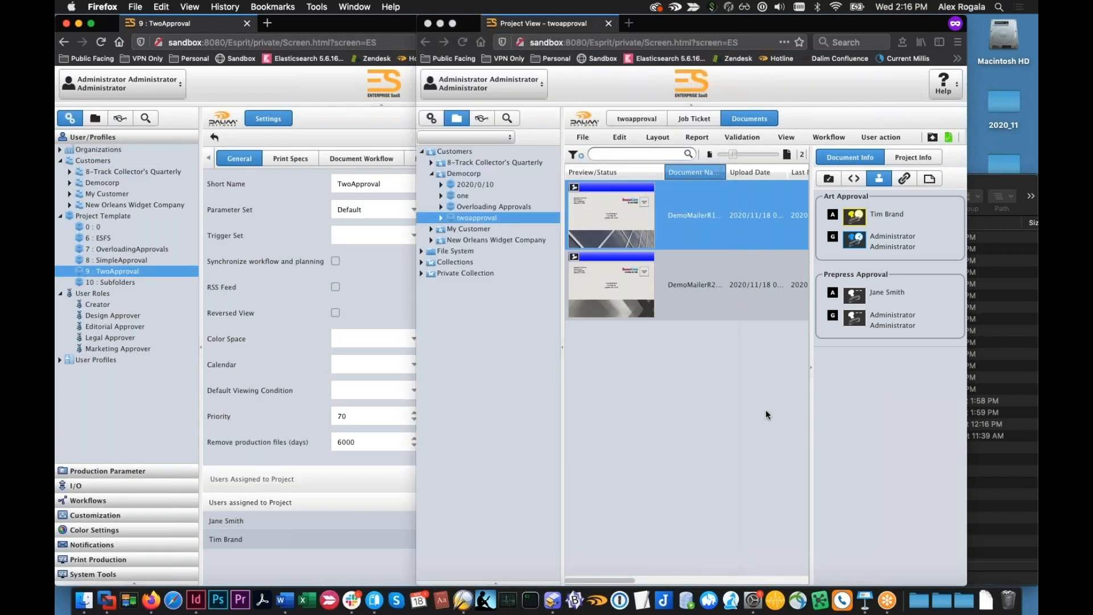
click(697, 119)
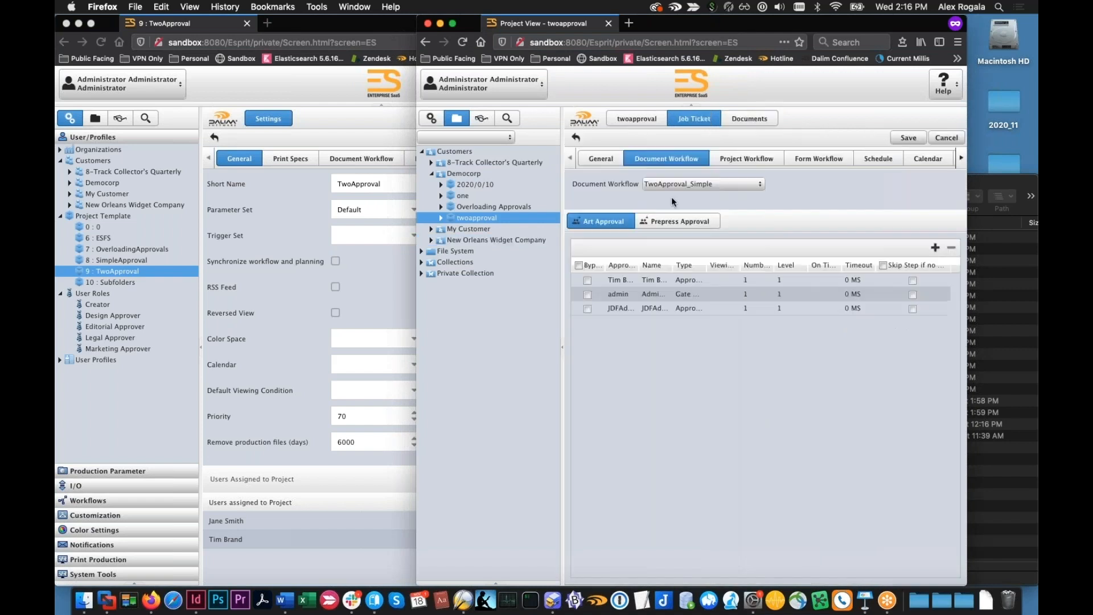
click(646, 122)
click(705, 121)
click(613, 280)
click(951, 249)
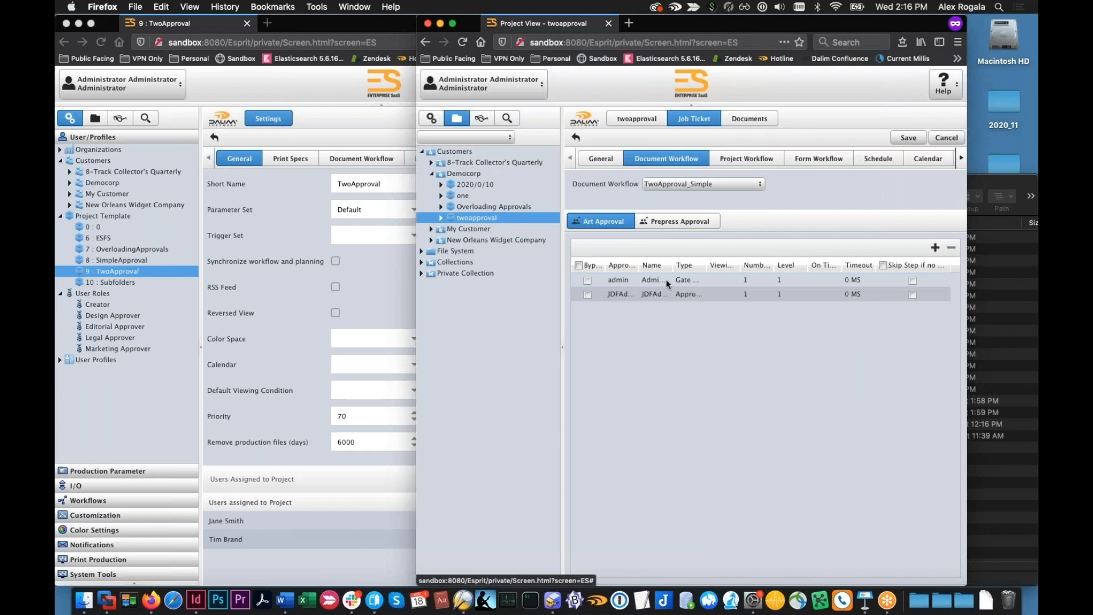
click(625, 281)
click(951, 248)
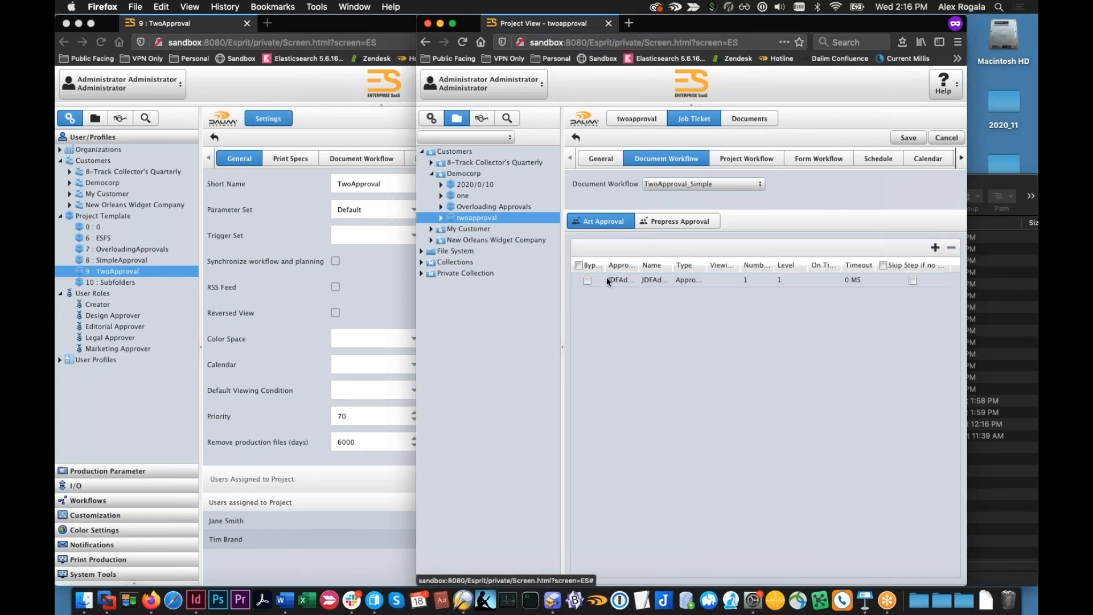
click(607, 280)
click(951, 248)
Add a design approver role entry to Art Approval in twoapproval's job ticket and choose its type
click(934, 249)
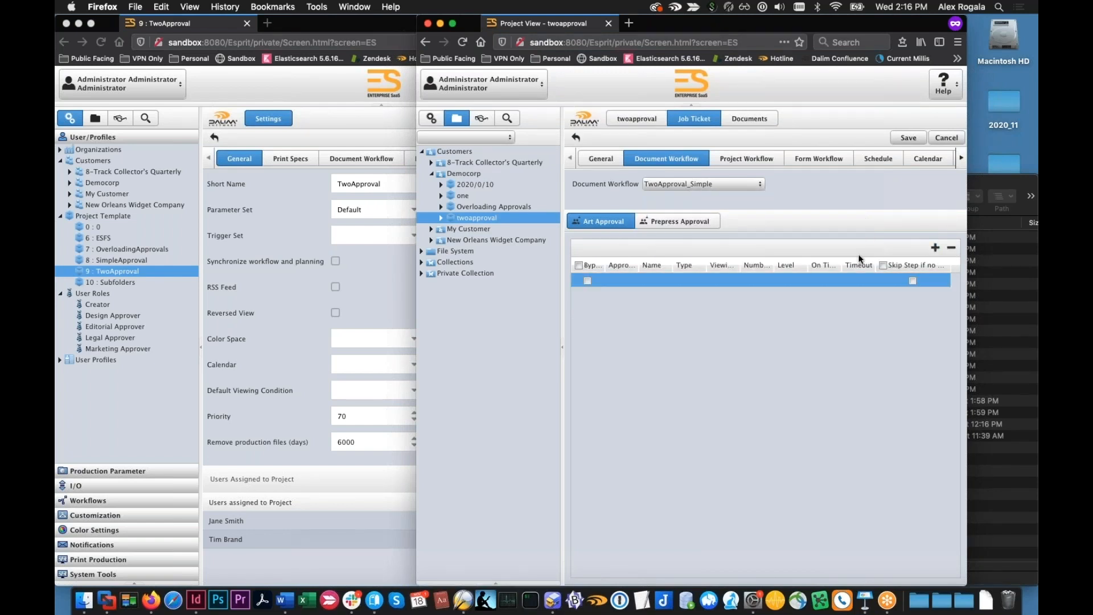
click(629, 280)
click(630, 280)
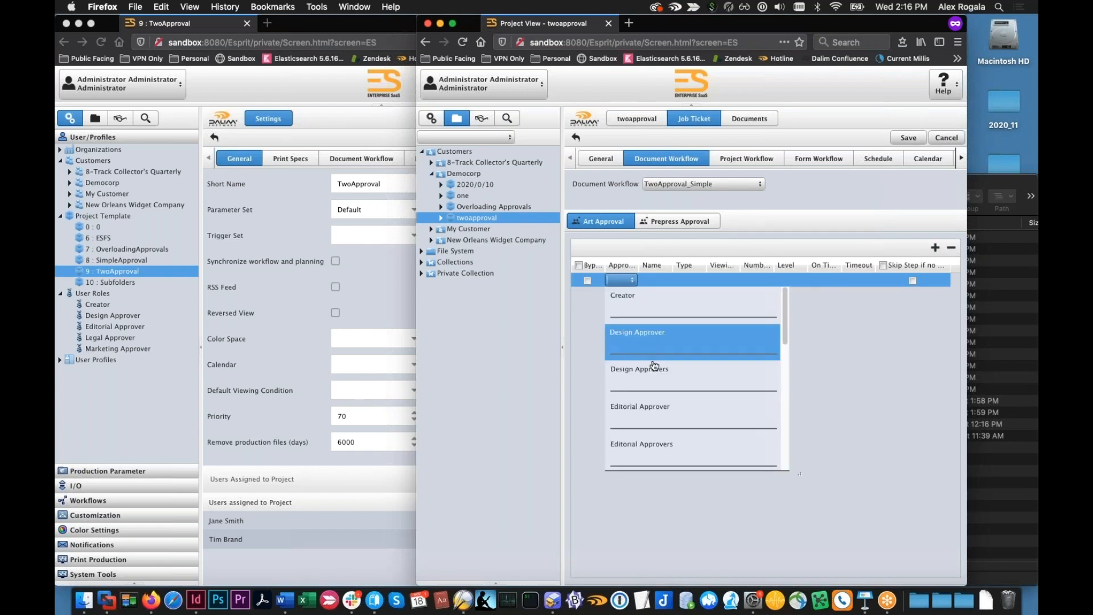
click(660, 343)
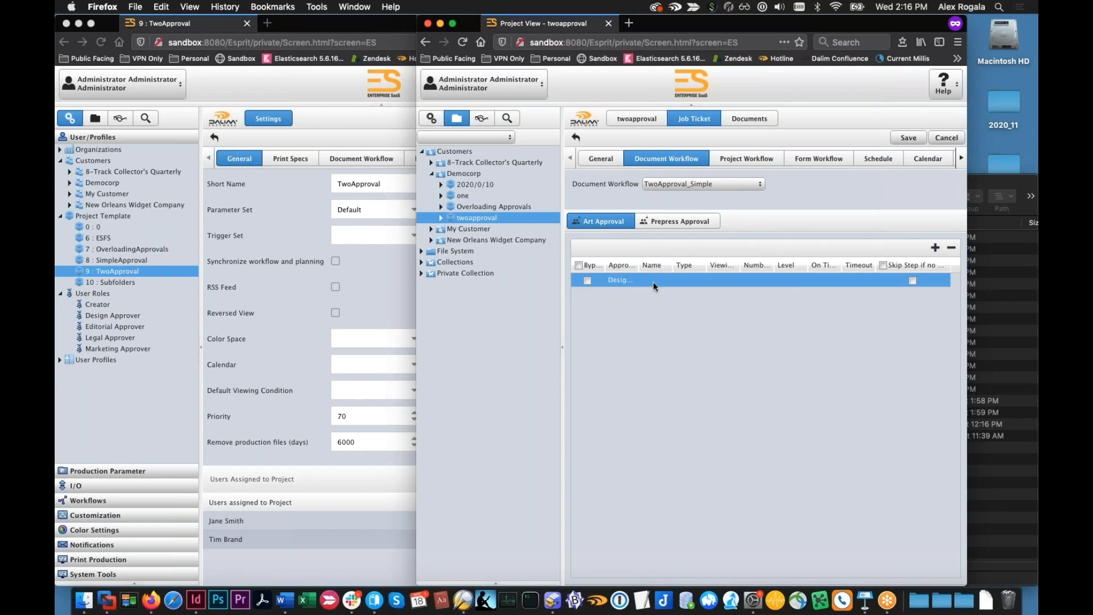
click(699, 281)
click(700, 280)
click(692, 309)
Assign the Design Approver role to the two template-assigned users among twoapproval's project users, leaving JDFAdmin without a role
click(599, 159)
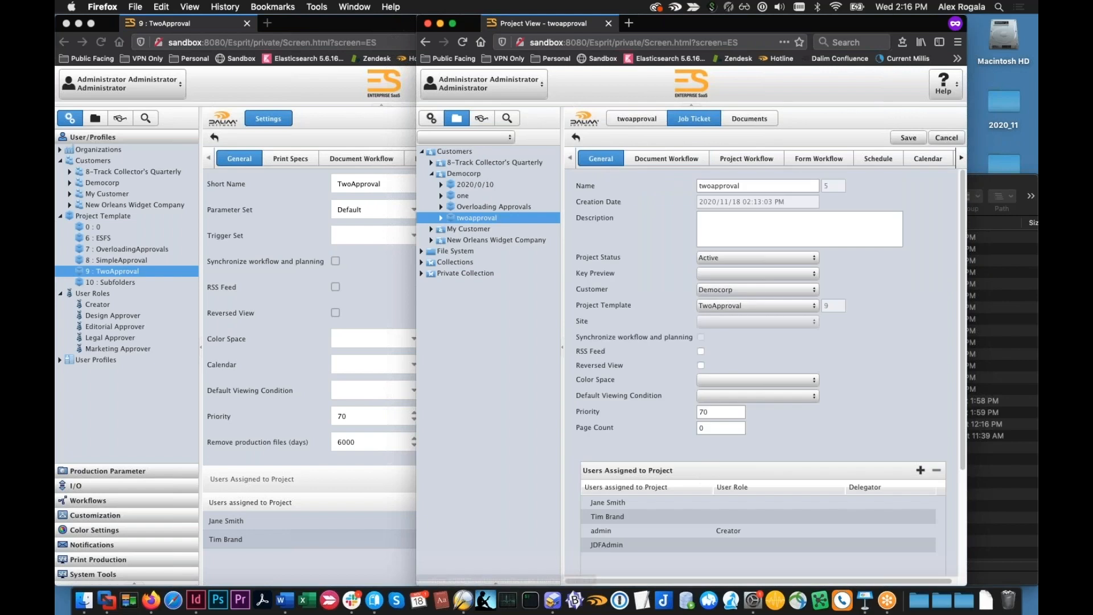
click(736, 491)
click(737, 502)
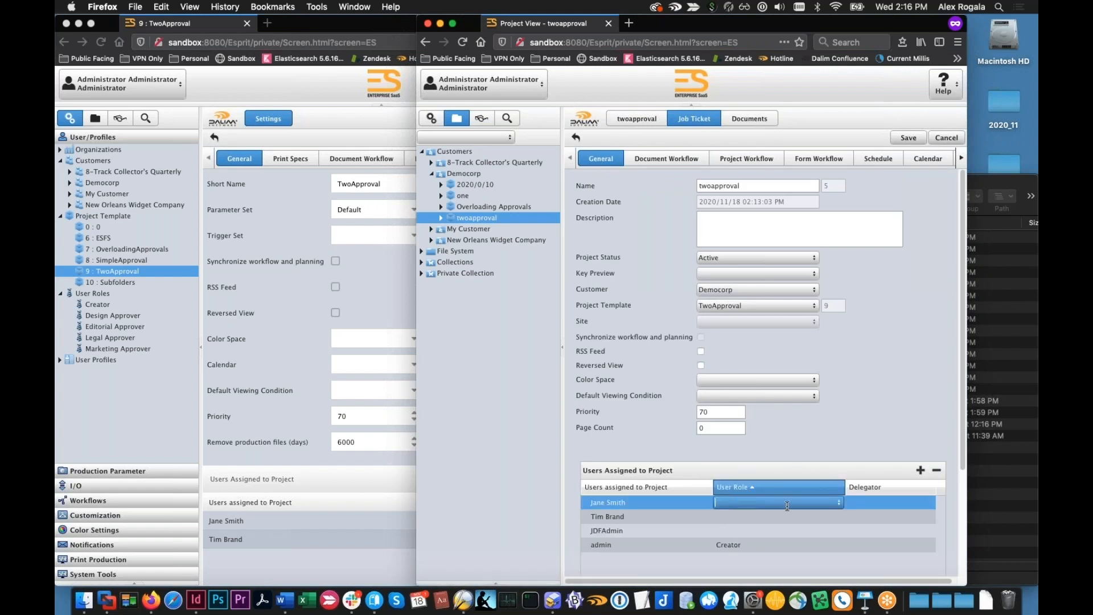
click(838, 502)
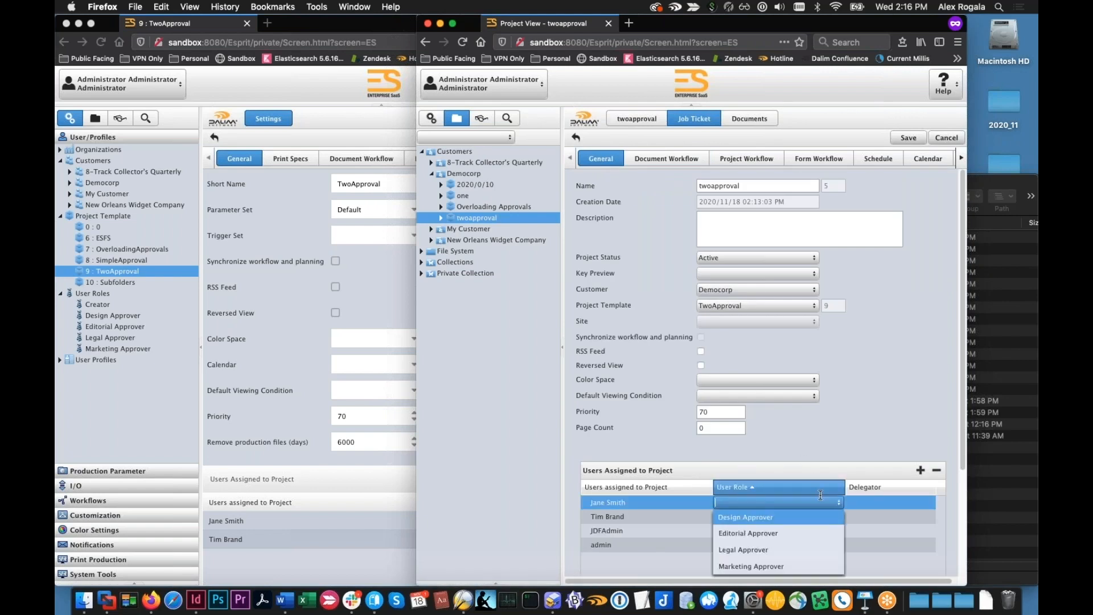
click(786, 517)
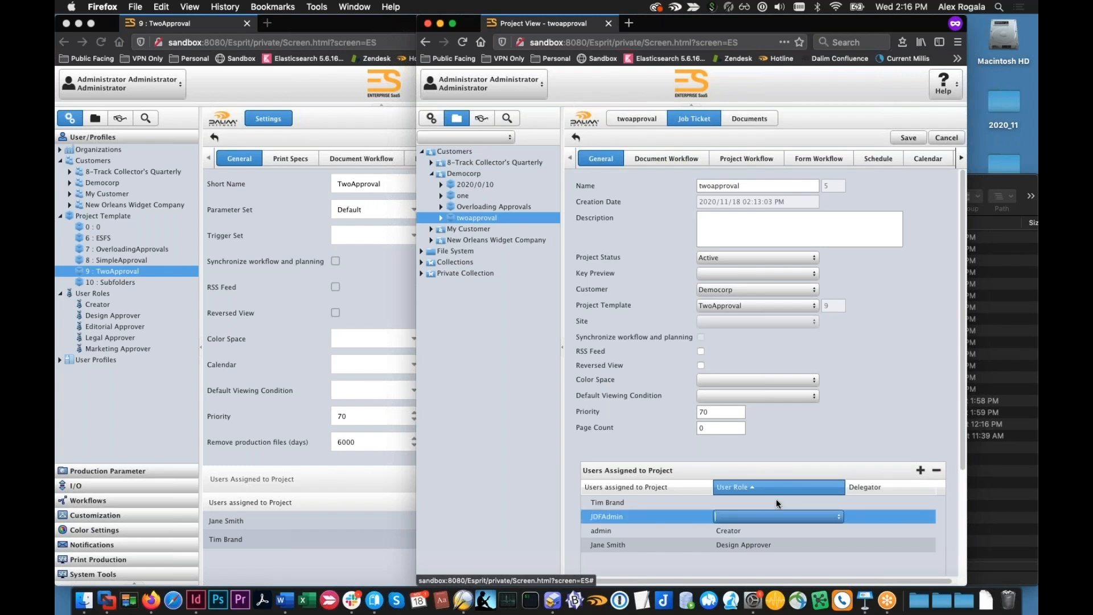
click(776, 500)
click(800, 507)
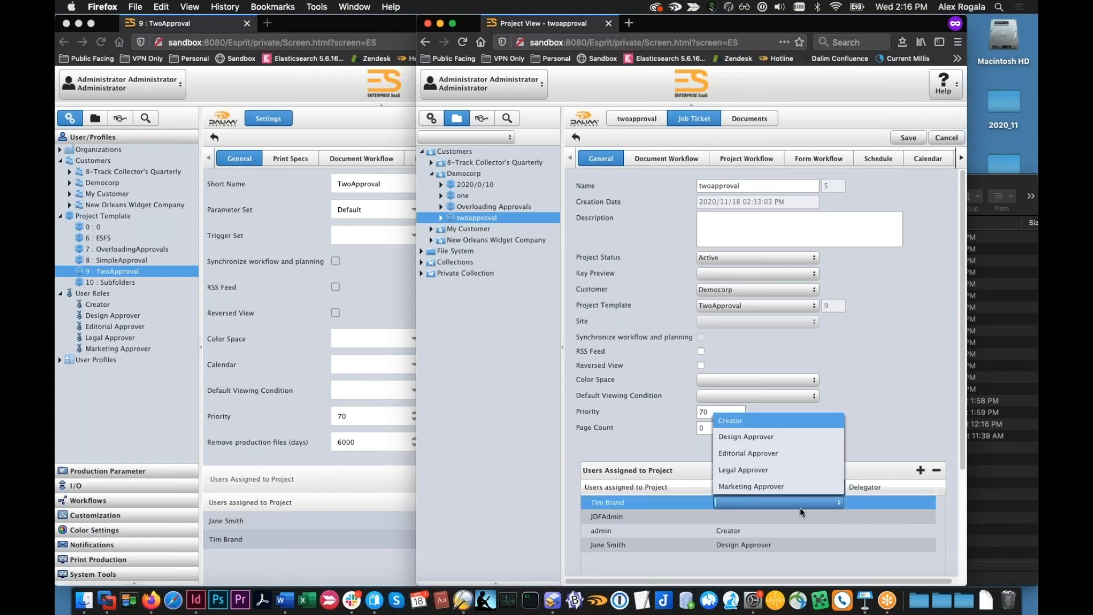
click(765, 437)
click(782, 568)
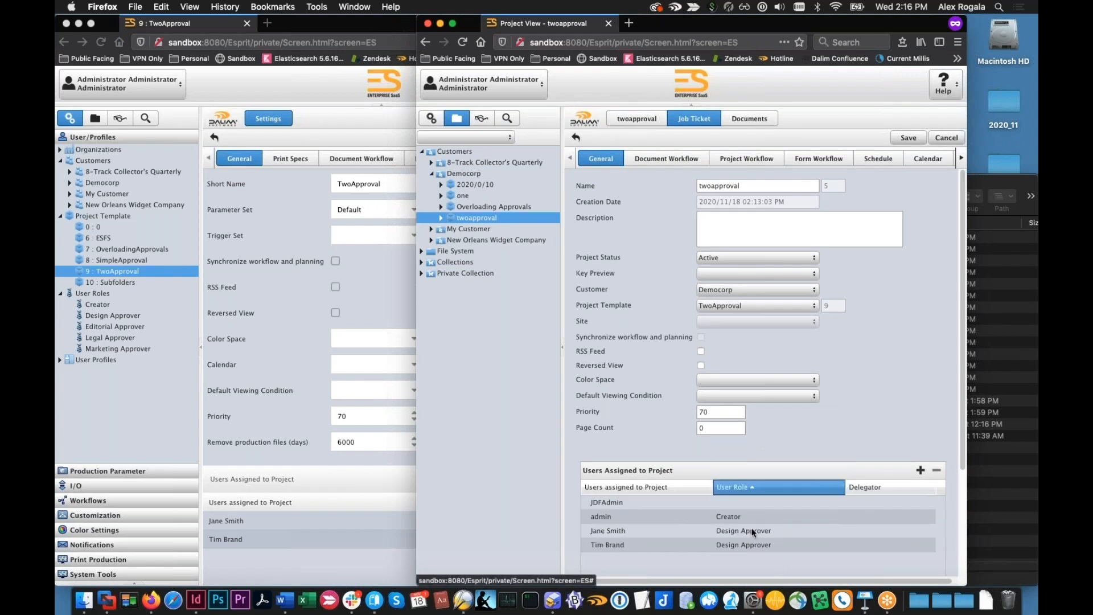
Review the role options for the admin user, keep Creator, and save twoapproval's job ticket
click(757, 518)
click(802, 517)
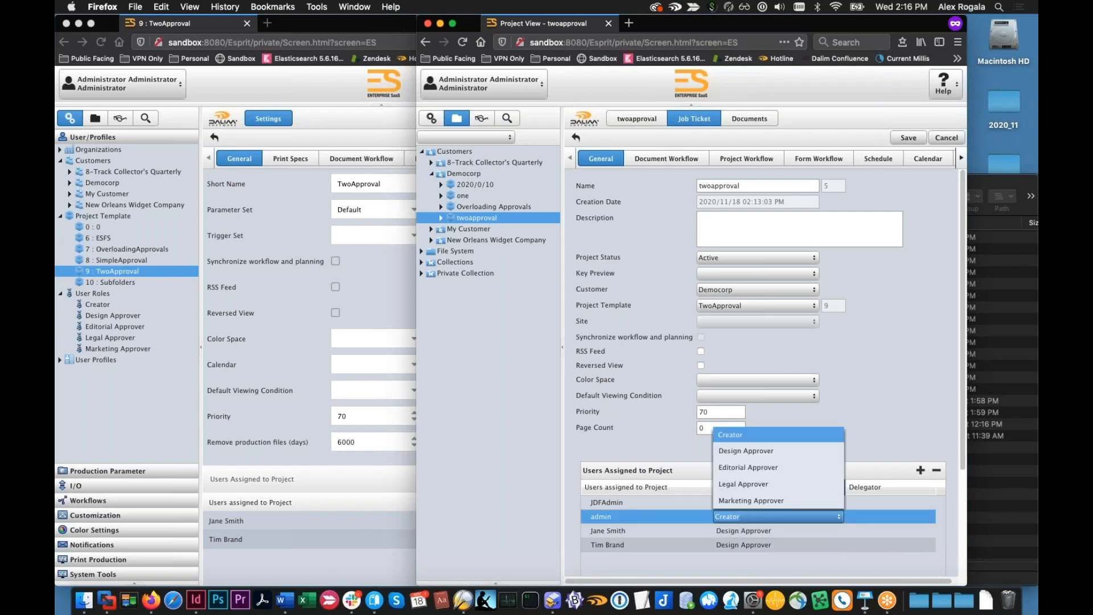
click(821, 562)
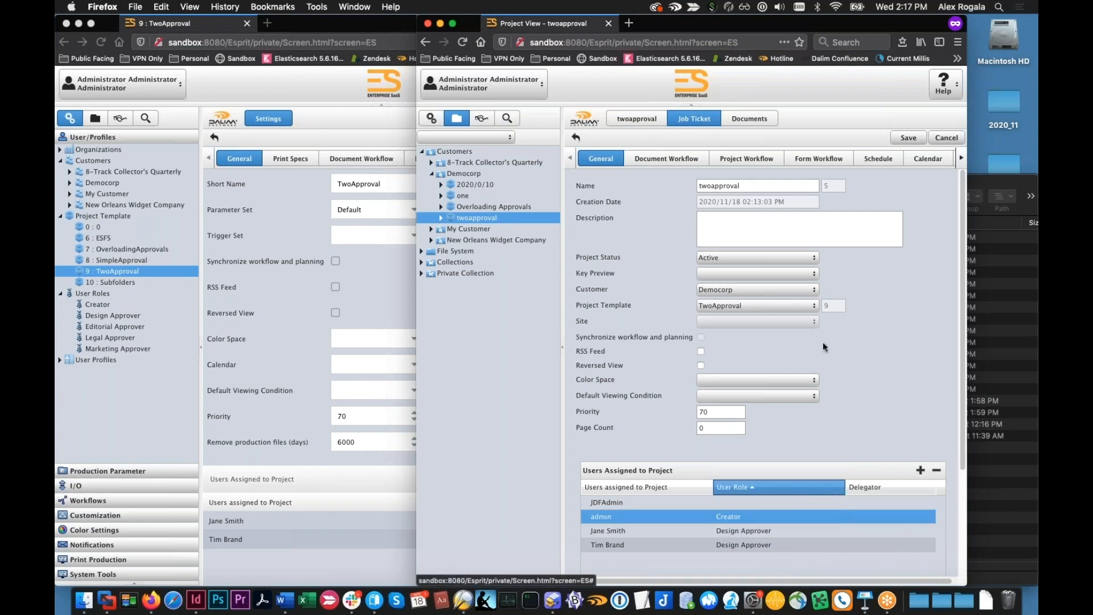
click(907, 140)
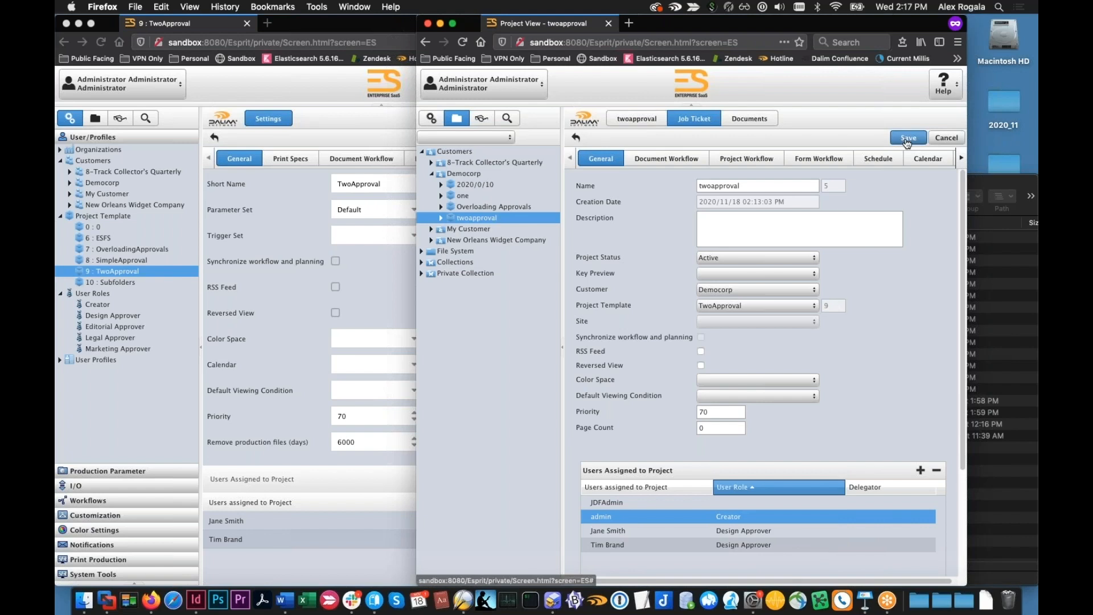
Upload fakespot_v2.pdf to the twoapproval project's documents and close the upload view
click(741, 119)
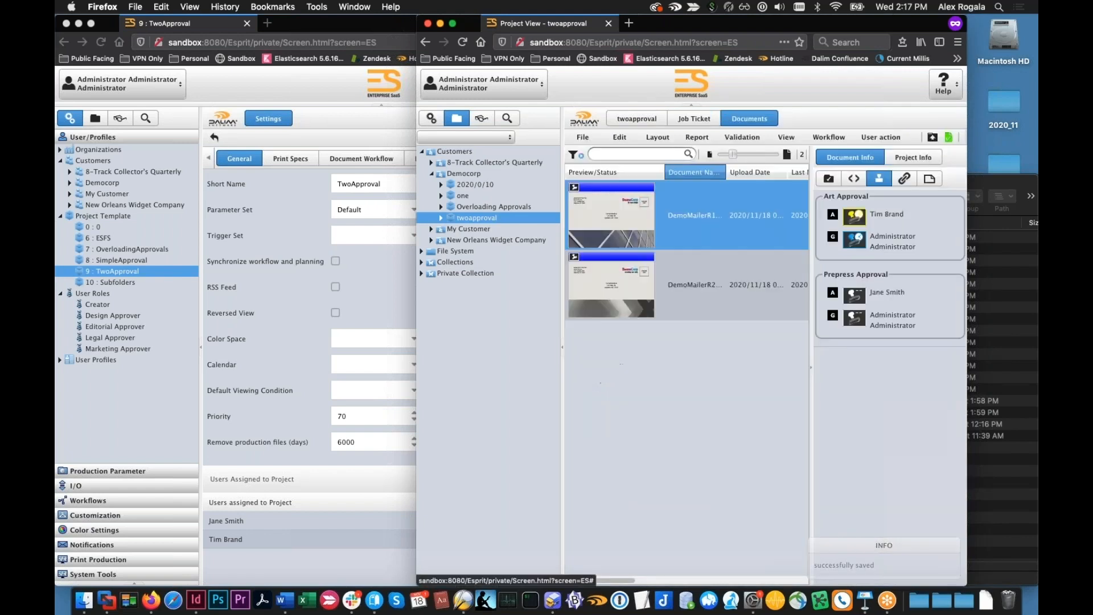
click(933, 140)
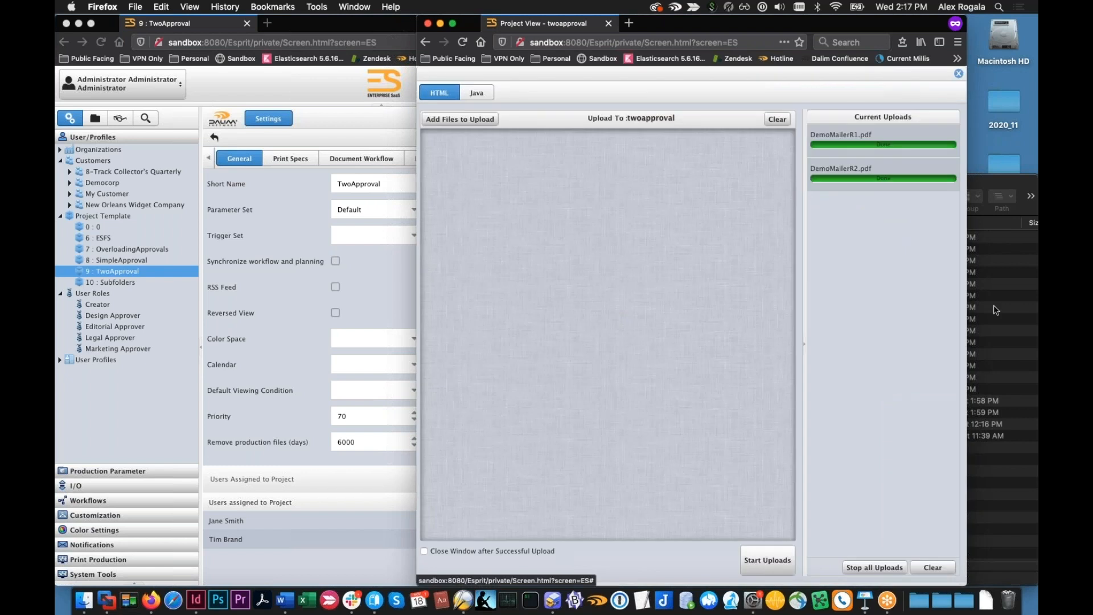
click(995, 310)
drag(854, 424, 611, 362)
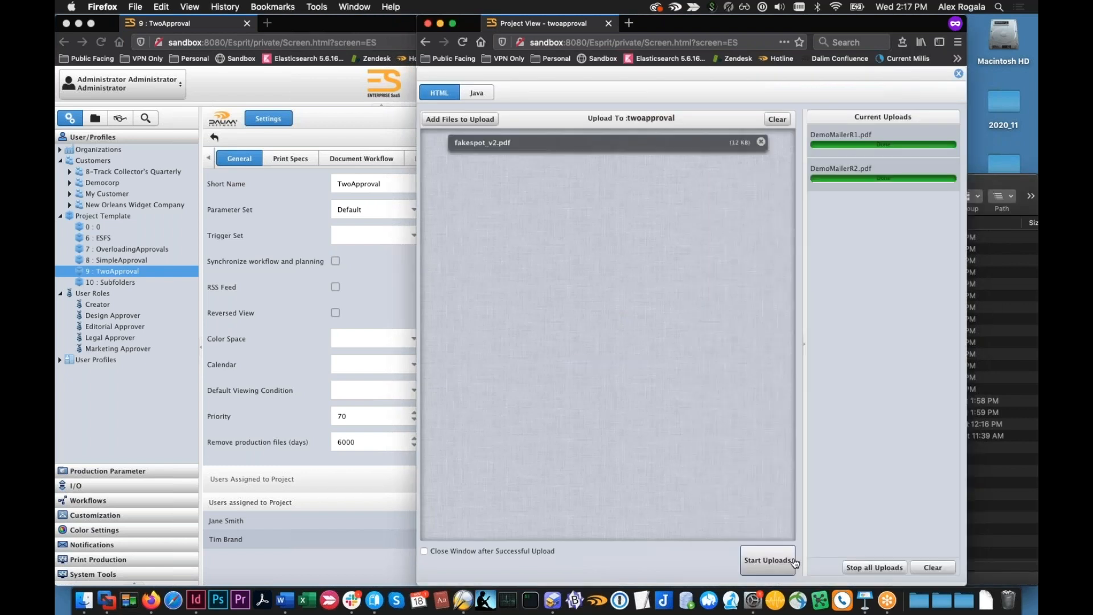
click(755, 569)
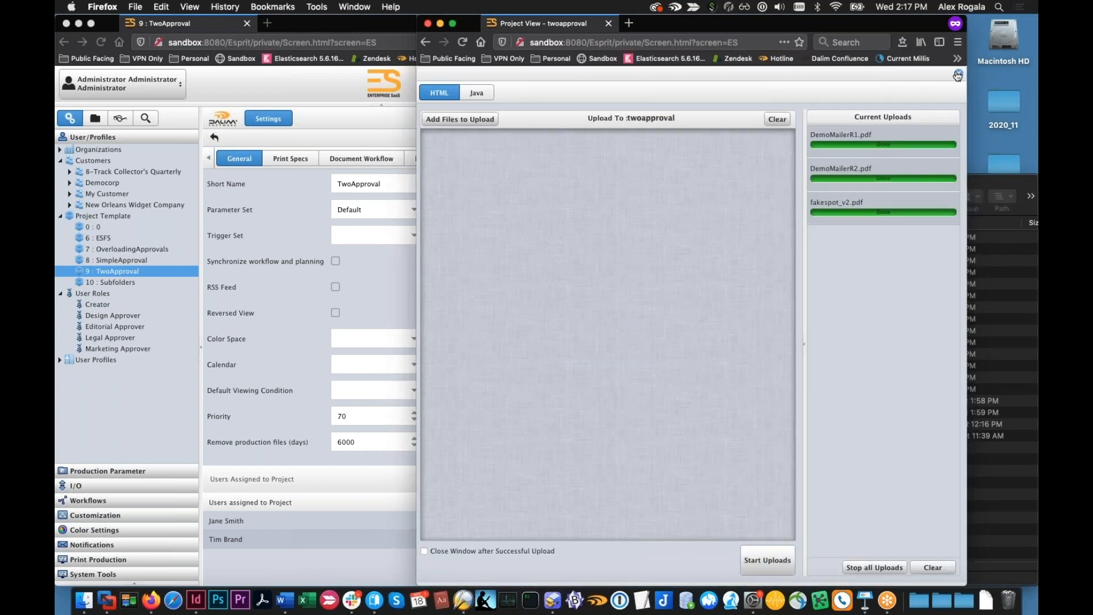
click(959, 73)
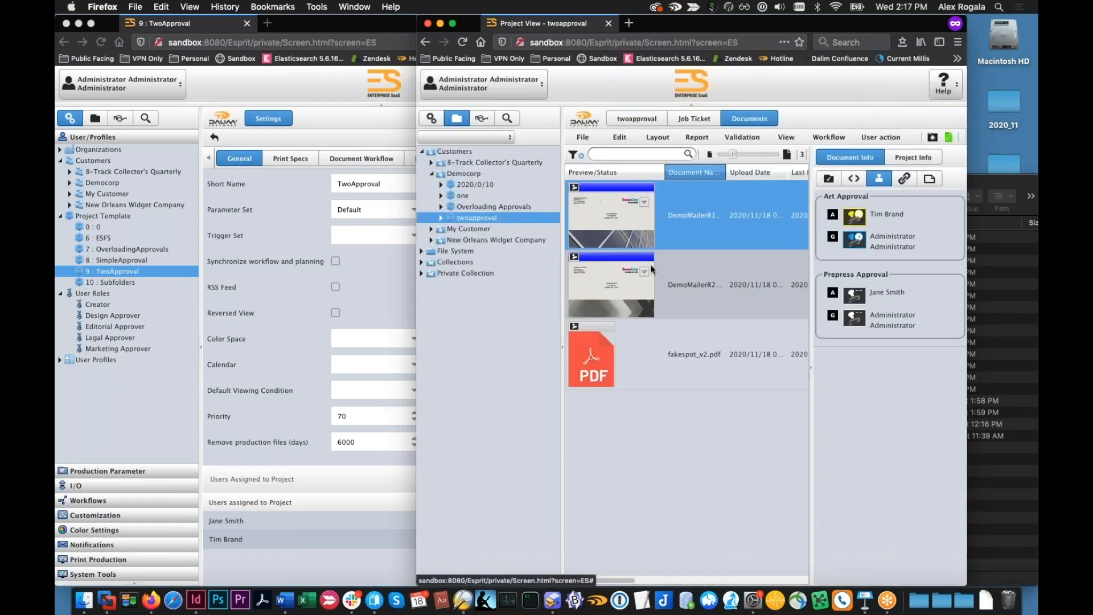
Examine the approvers of fakespot_v2.pdf and the users covered by the design approver entry in twoapproval's Art Approval step
click(654, 353)
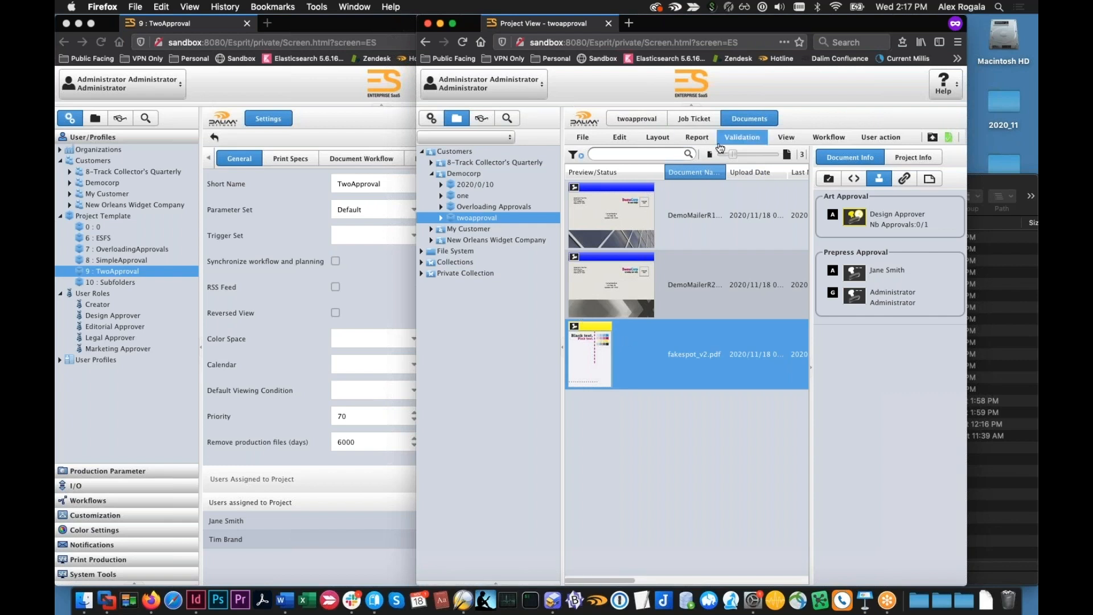
click(694, 120)
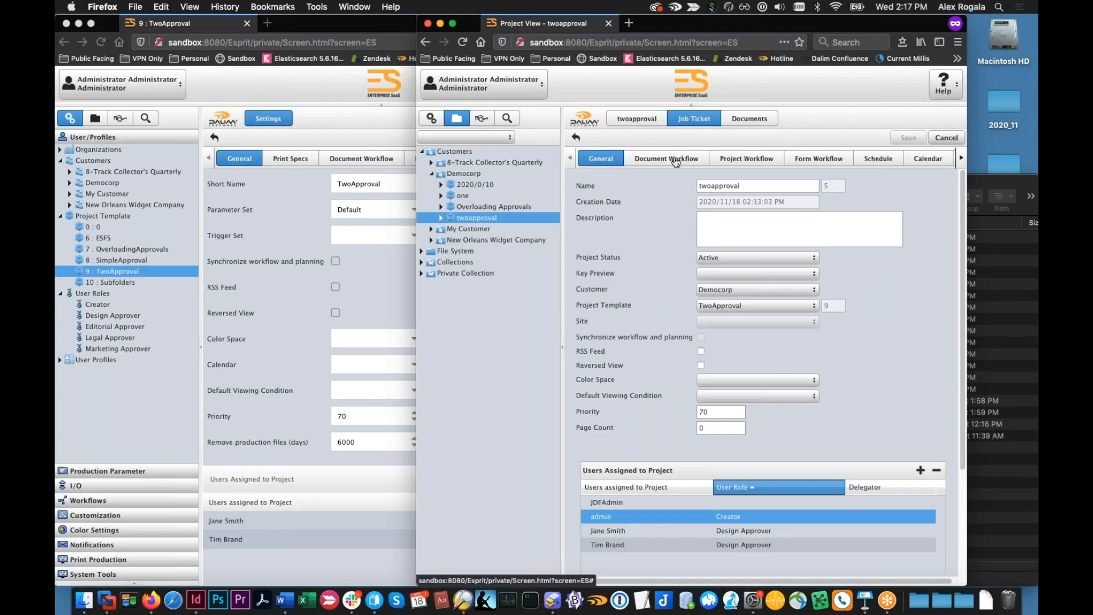
click(667, 159)
mouse_move(633, 280)
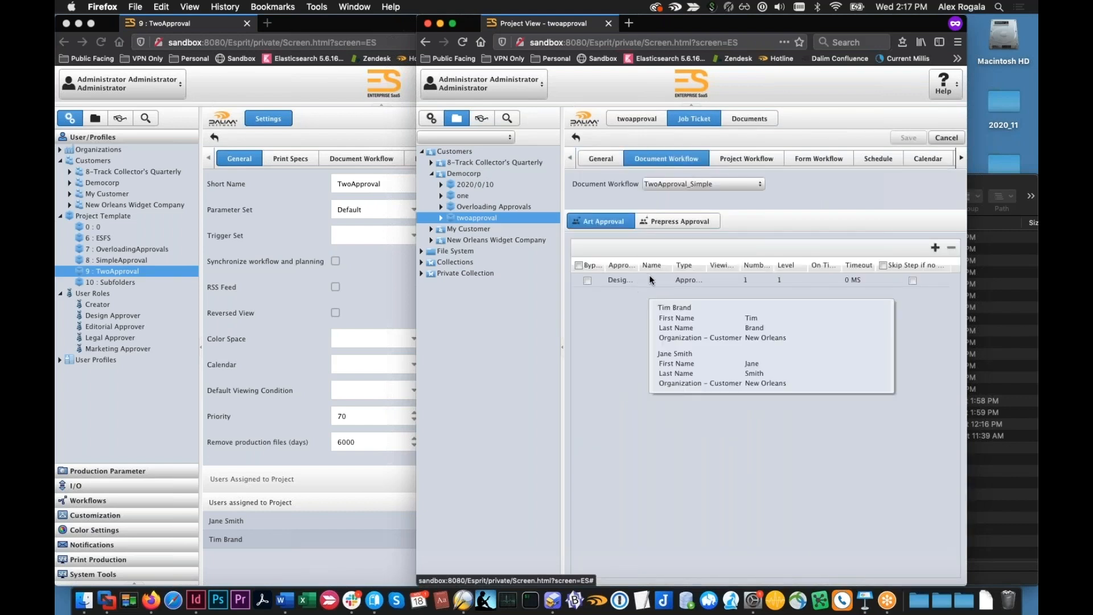
Change the admin user's role to Design Approver in twoapproval's assigned users and save the job ticket
click(614, 165)
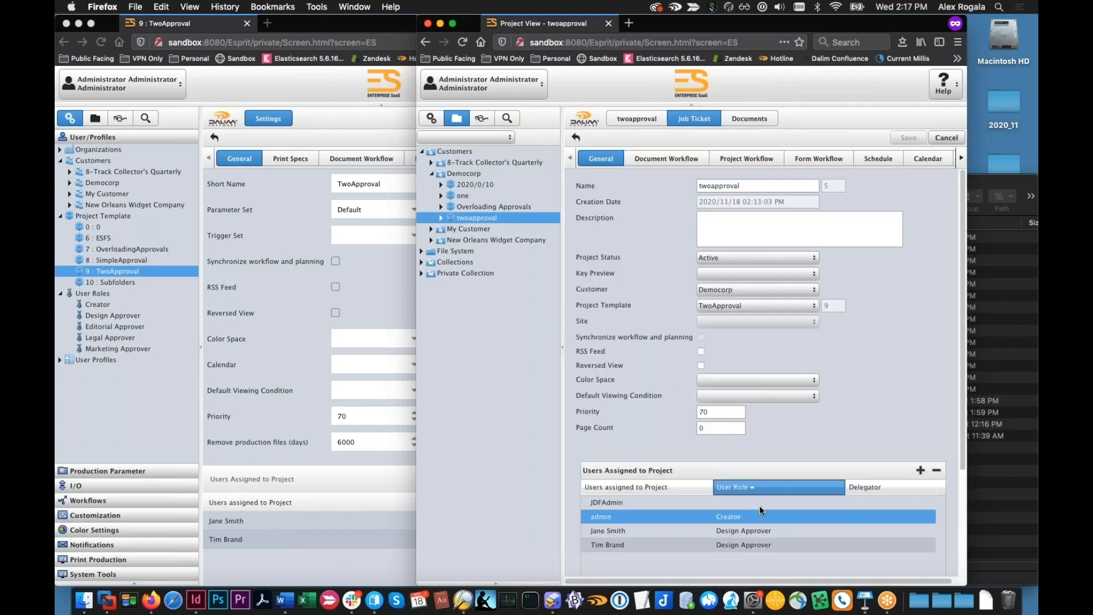
click(788, 523)
click(838, 520)
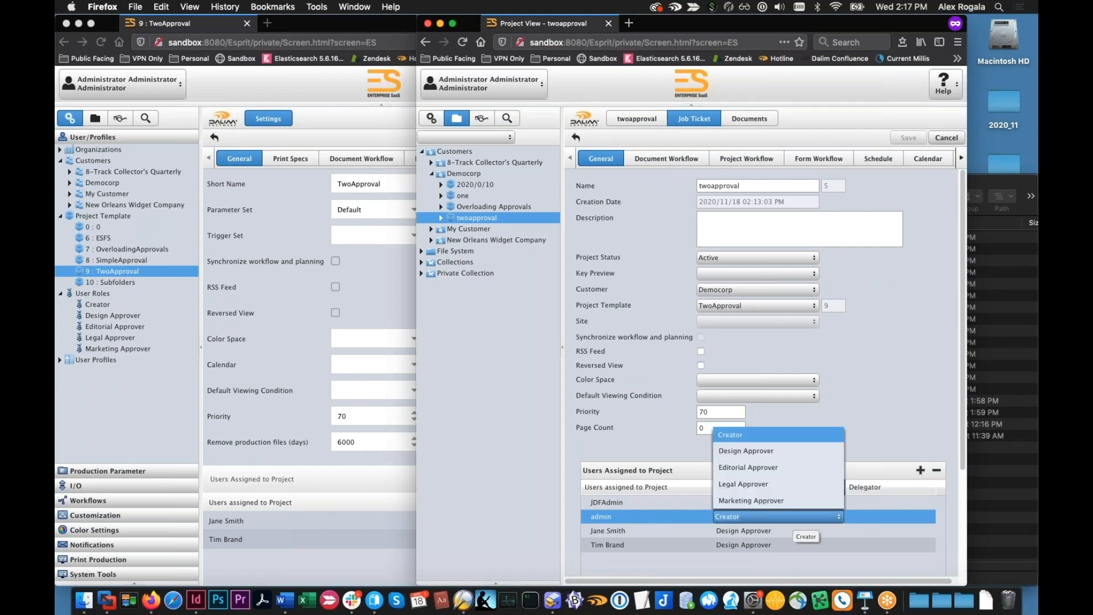
click(800, 449)
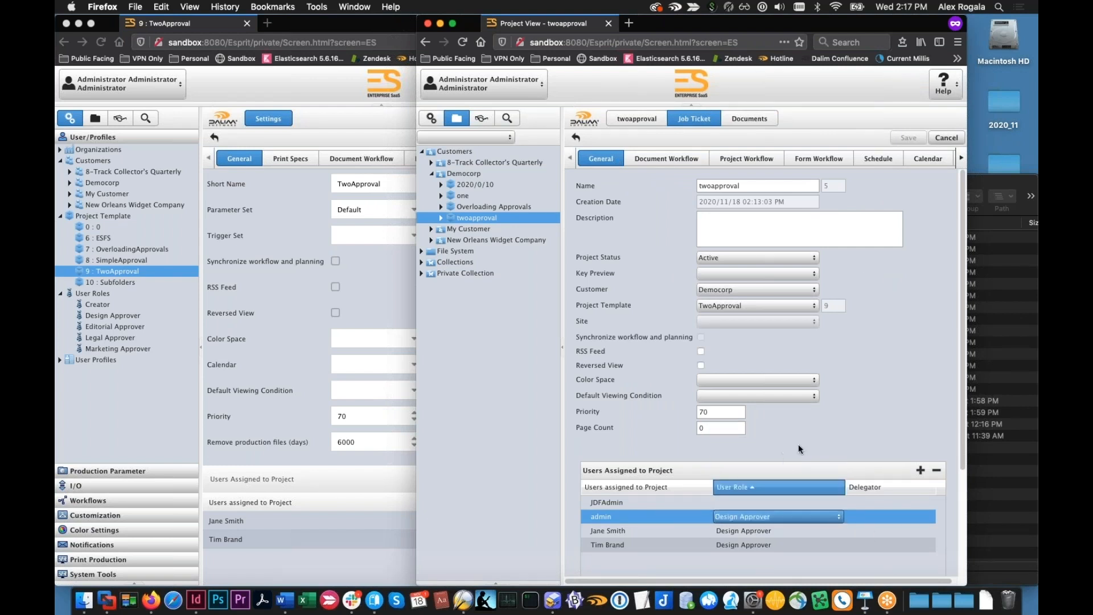
drag(950, 294, 943, 270)
click(907, 138)
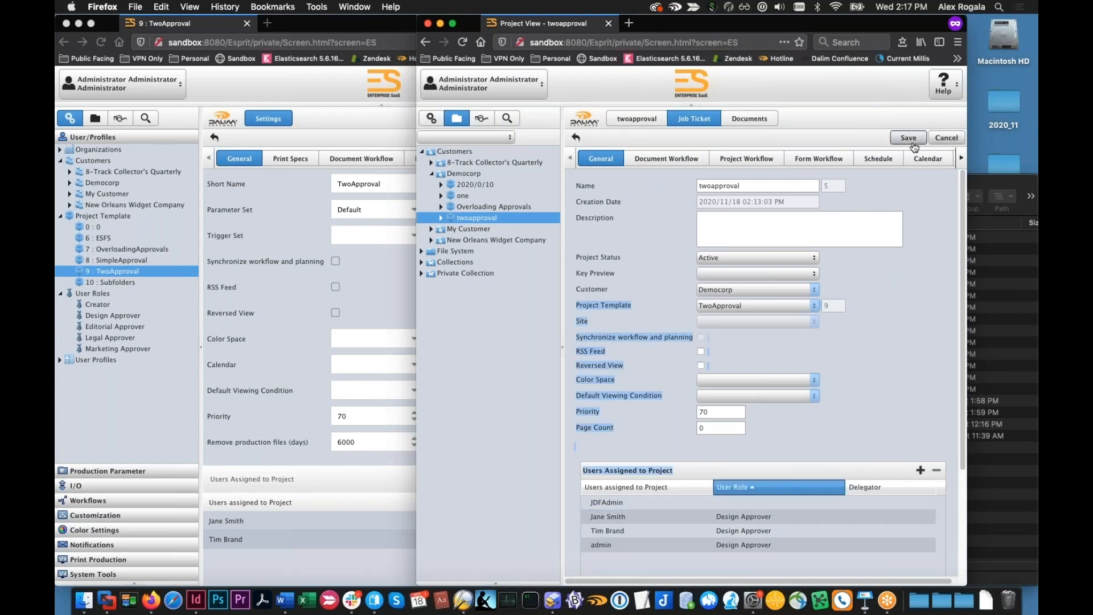
Approve fakespot_v2.pdf at its Art Approval step as the admin user, from twoapproval's documents
click(757, 119)
click(696, 266)
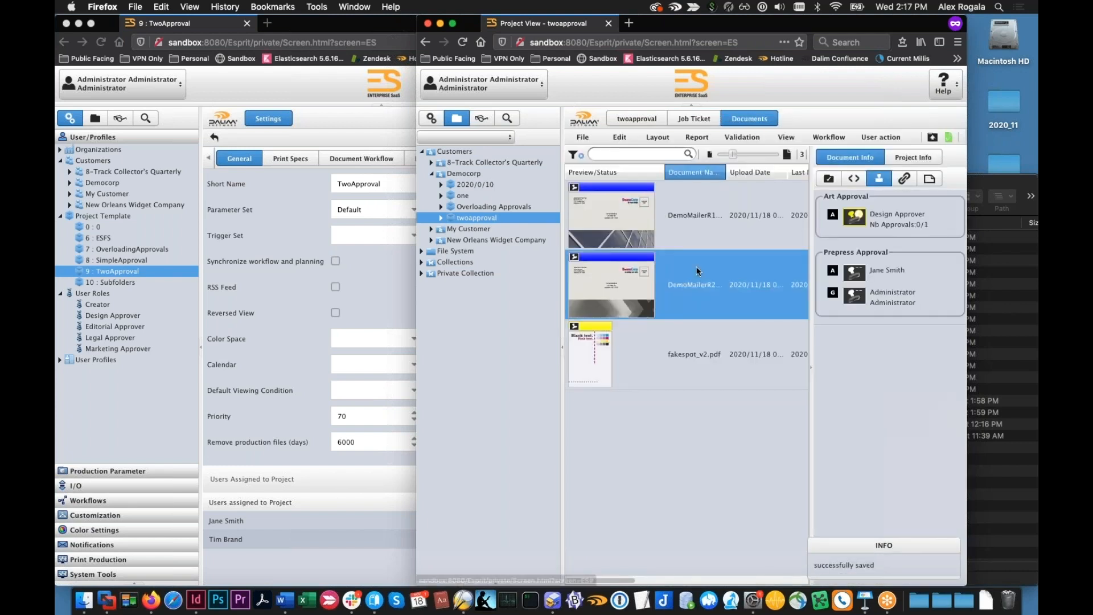
drag(985, 139, 1015, 138)
click(706, 347)
click(952, 137)
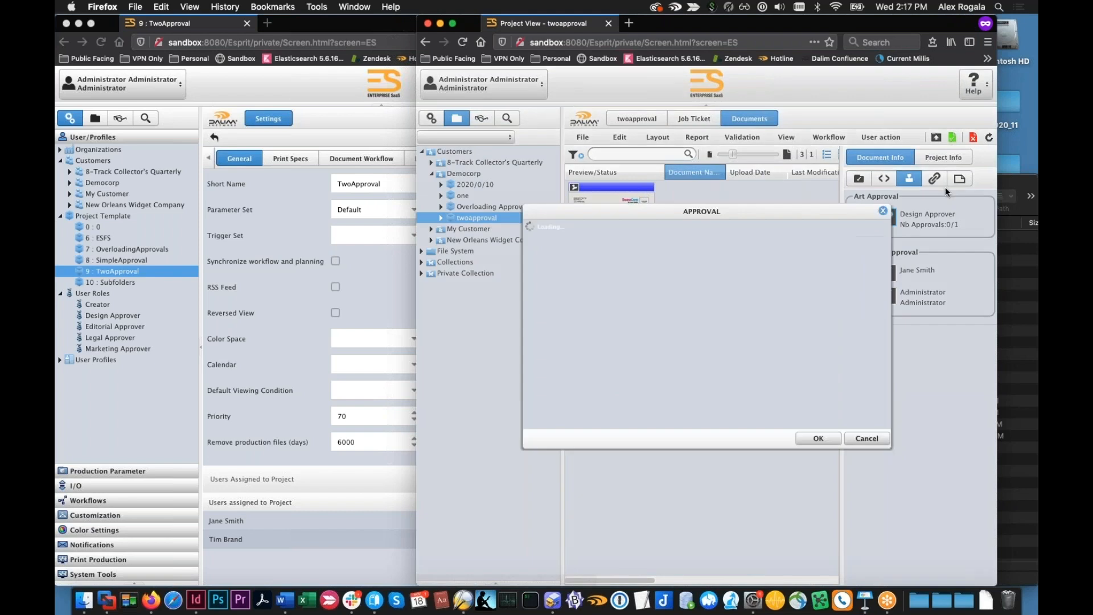
click(819, 439)
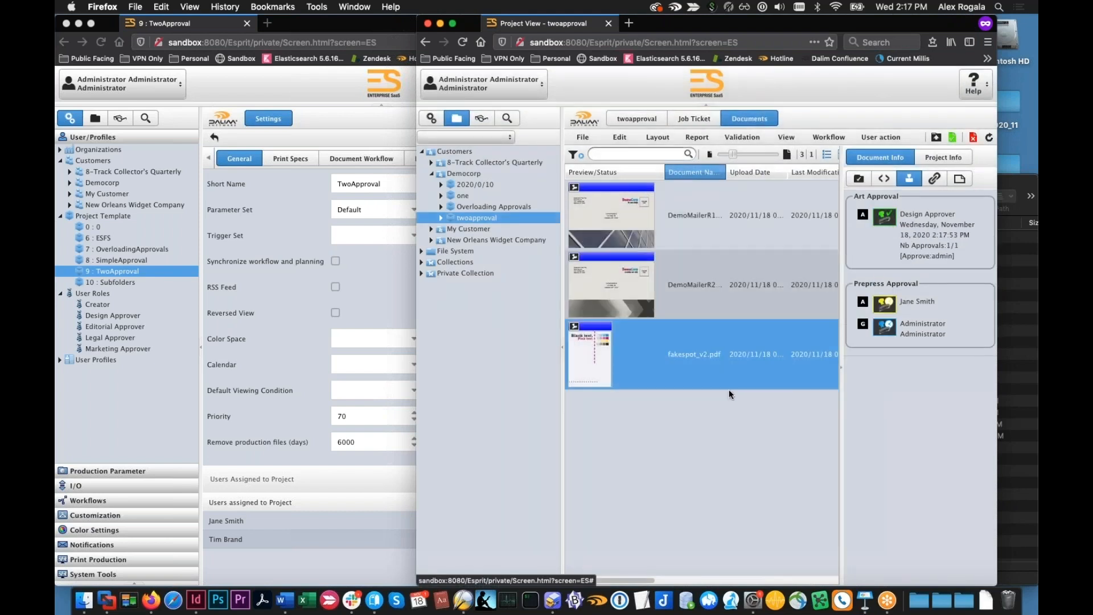
click(337, 135)
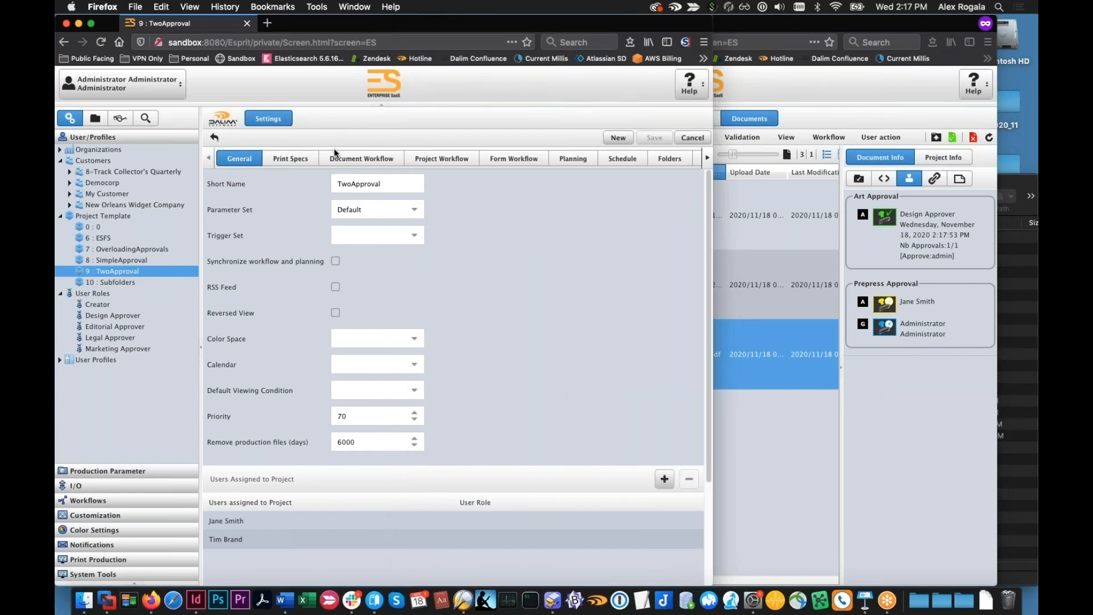
click(744, 453)
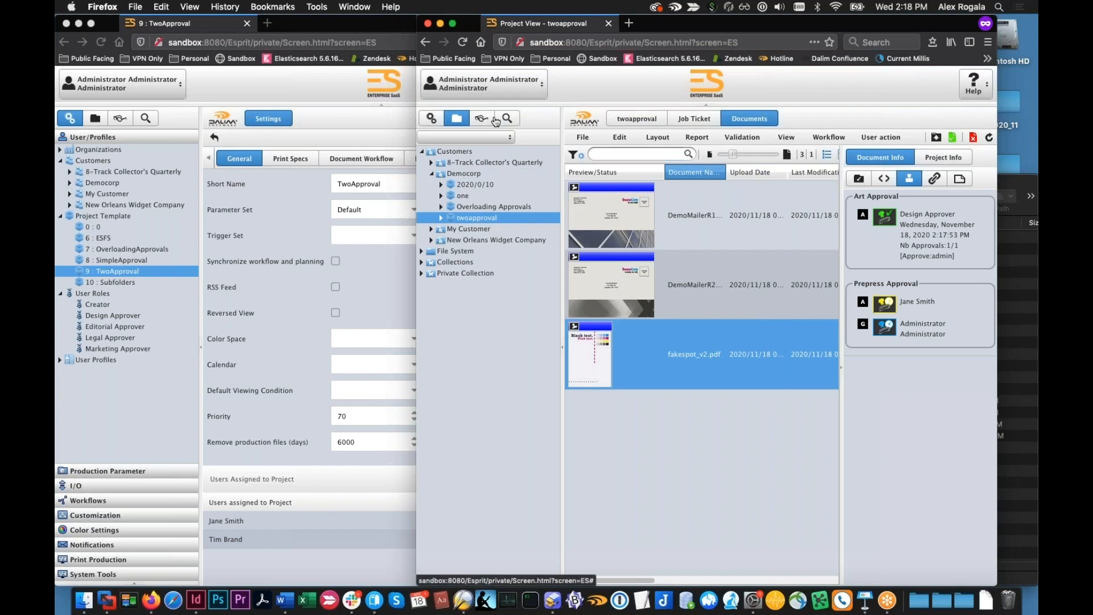
Log the administrator out of the project session and sign in with the customer user's login and password under the Customer profile
click(483, 86)
click(486, 128)
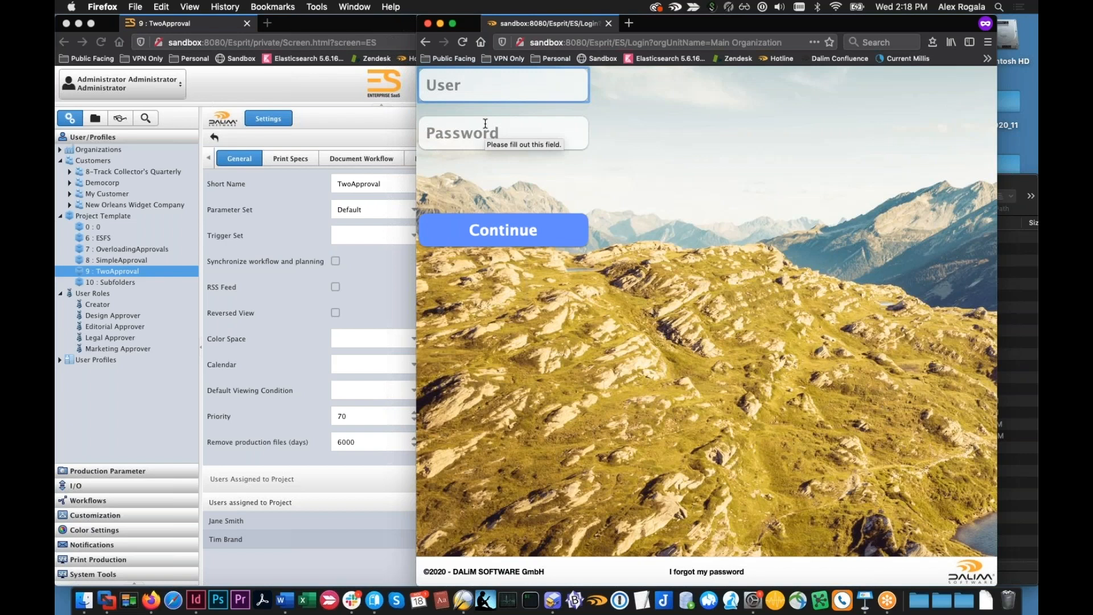
text(no)
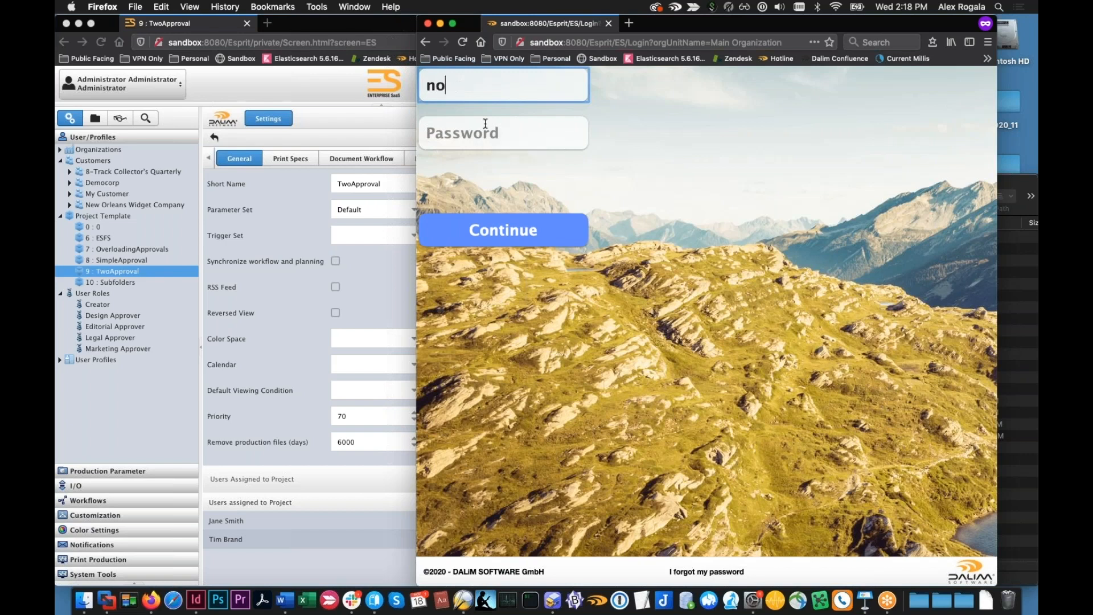
text(la1)
click(486, 124)
text(********)
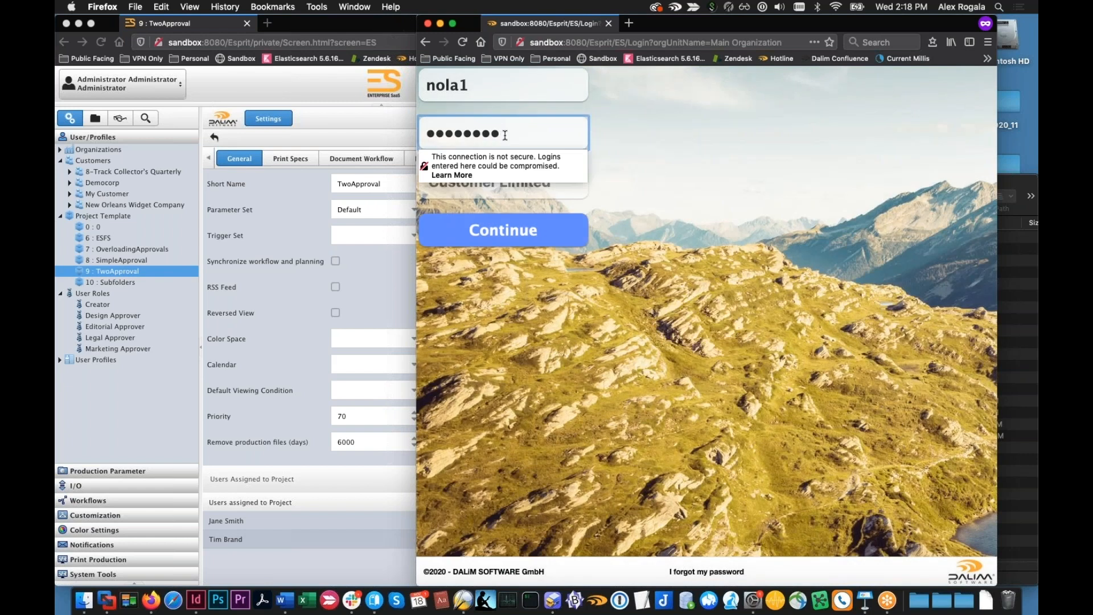
click(547, 188)
click(466, 153)
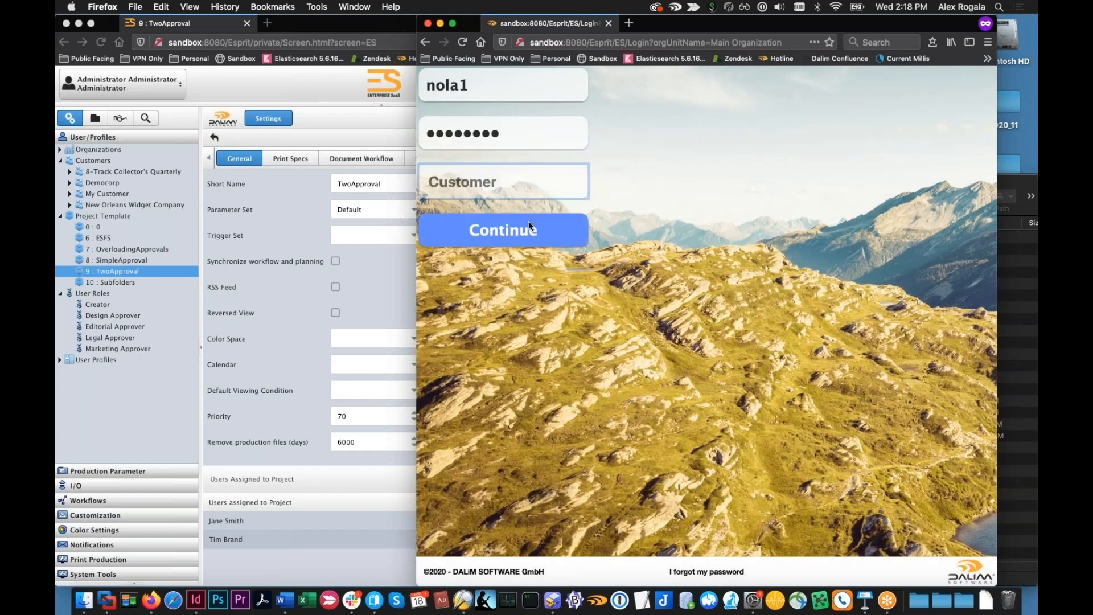
click(526, 227)
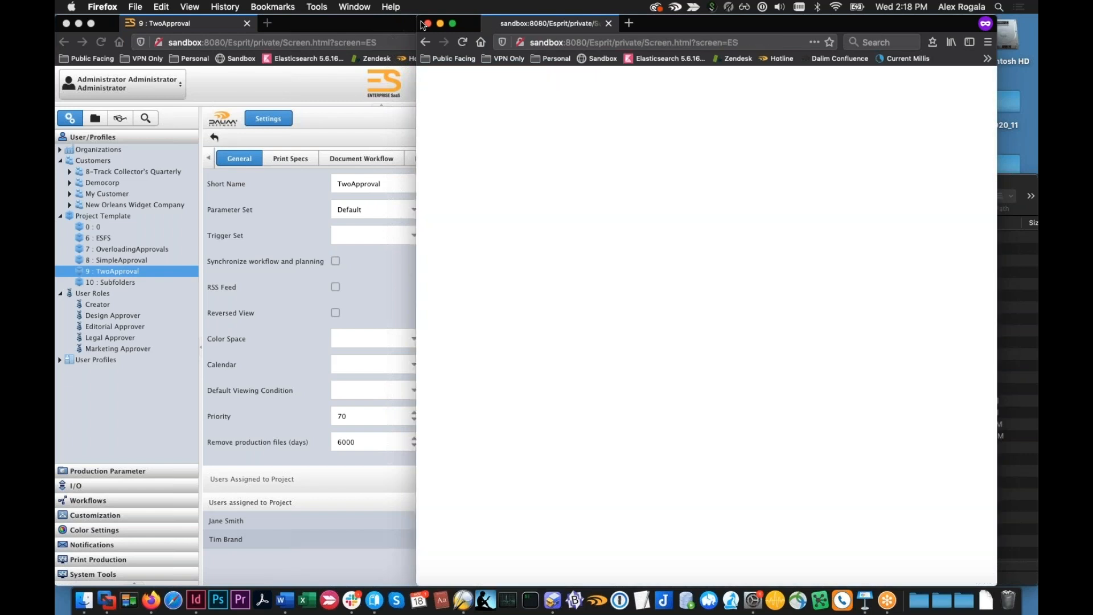
drag(422, 16, 432, 16)
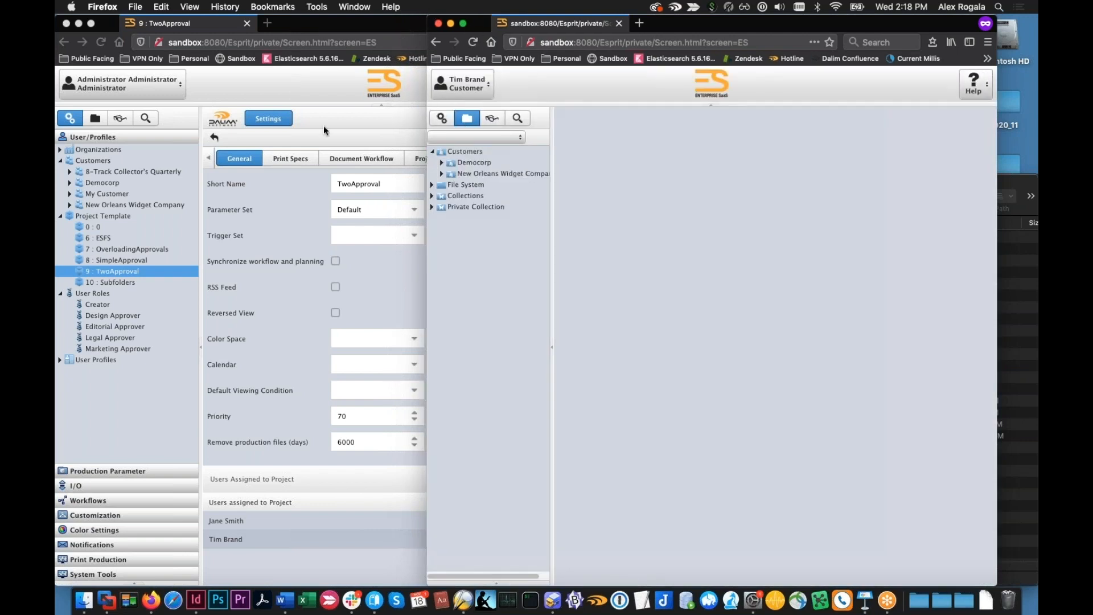
In the administrator session, create a project named Default under Democorp with project template 0, and open its job ticket
click(88, 118)
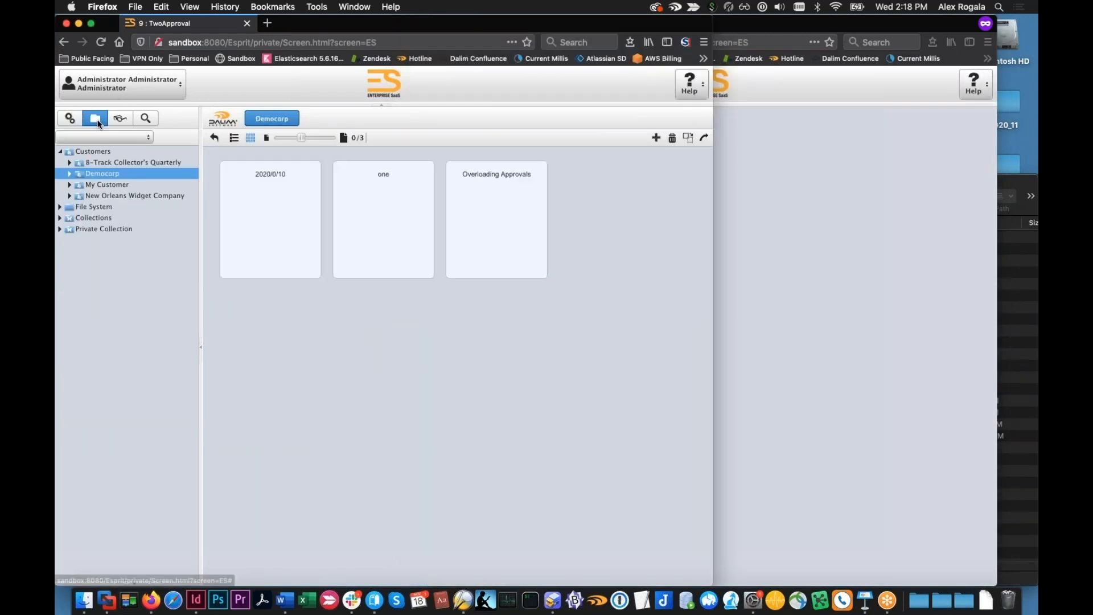
click(68, 174)
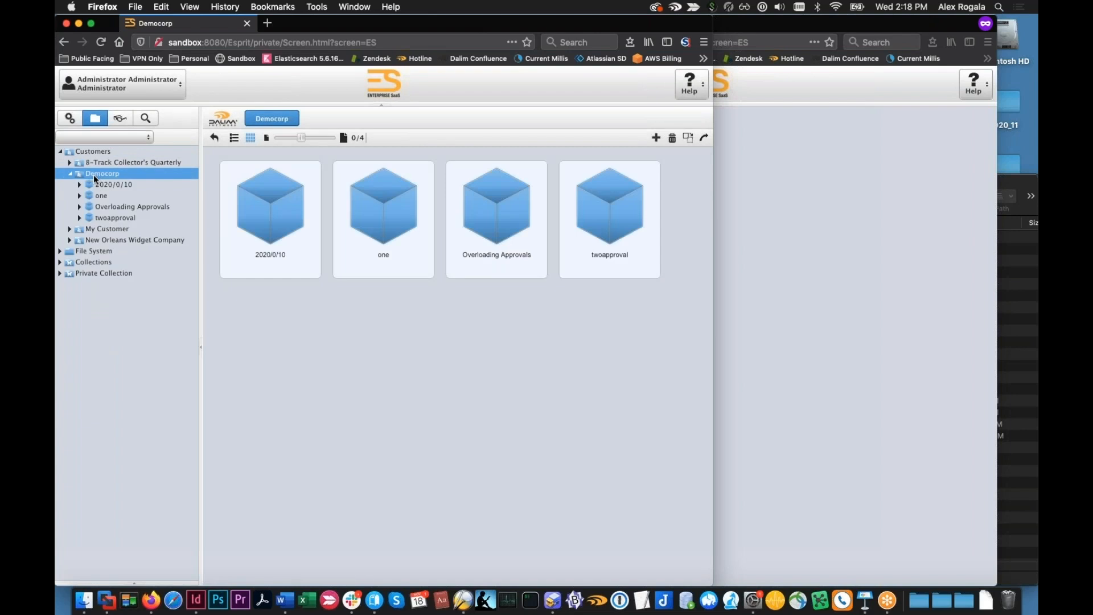
click(658, 139)
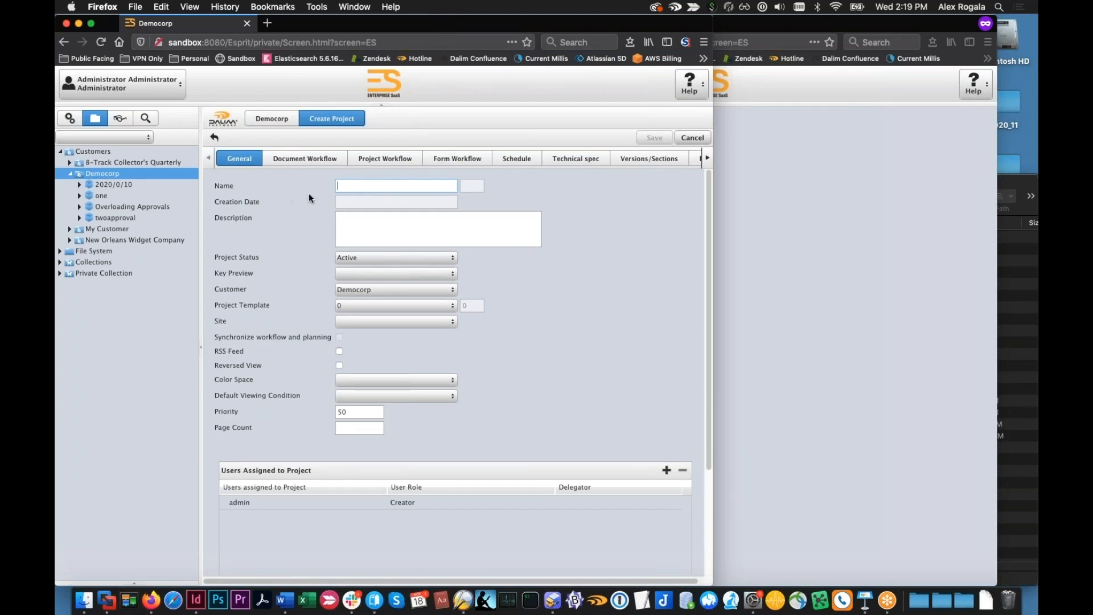
text(test1)
drag(369, 182, 308, 172)
text(Default)
click(649, 139)
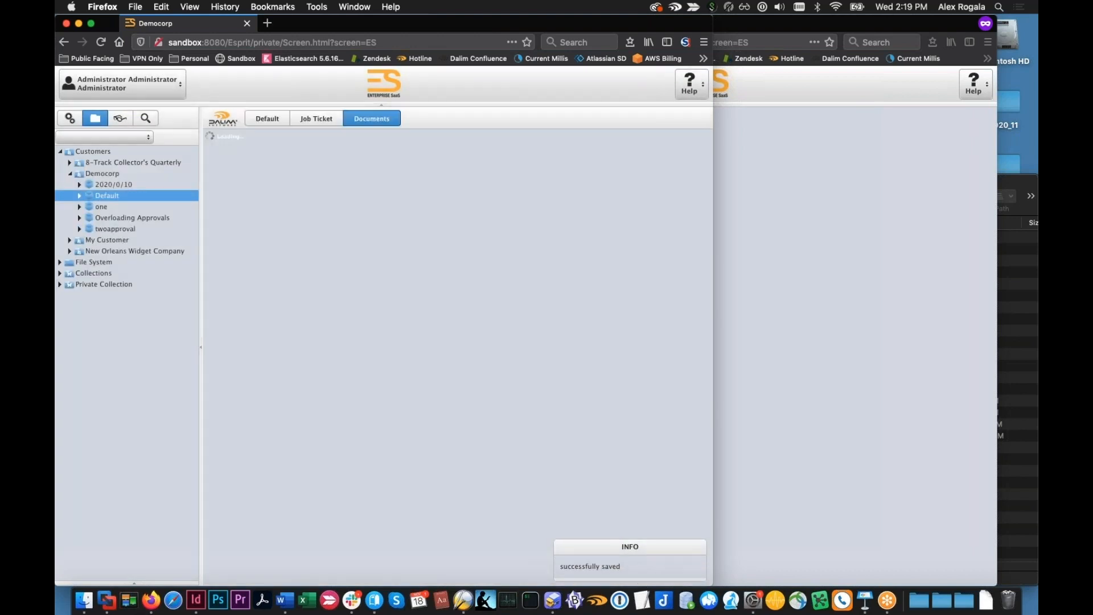
click(321, 120)
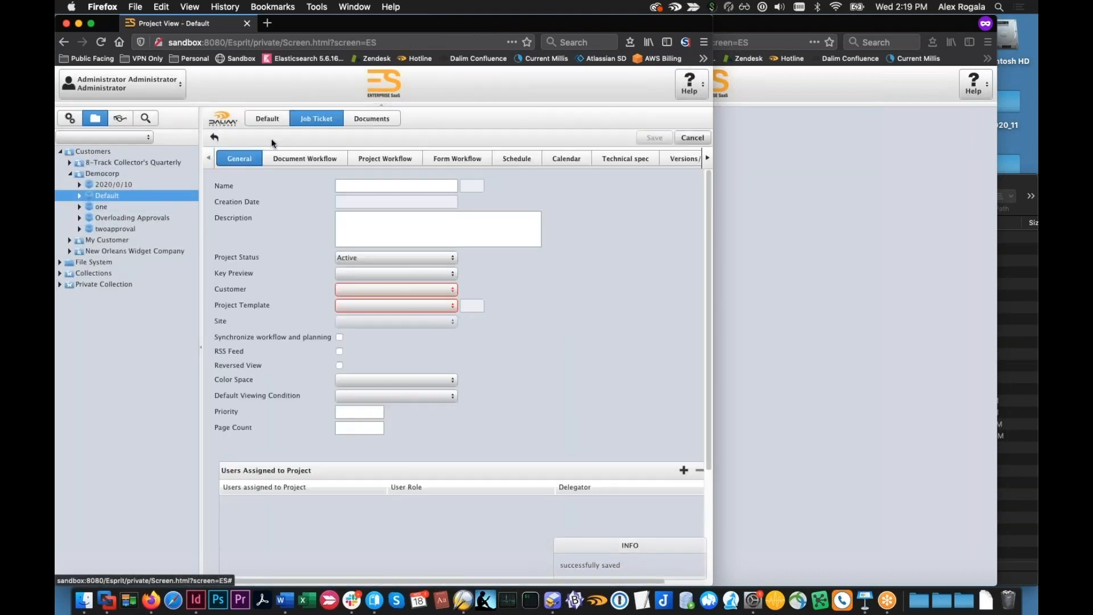
Open twoapproval's job ticket from the Democorp projects to review its assigned users and their roles
click(132, 175)
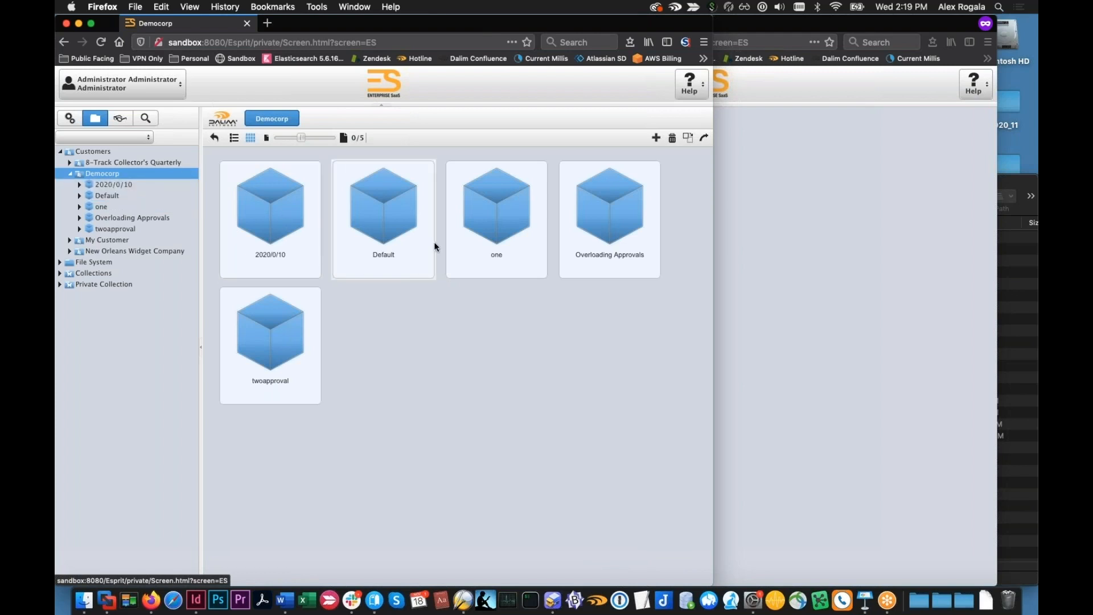
click(295, 339)
double_click(296, 339)
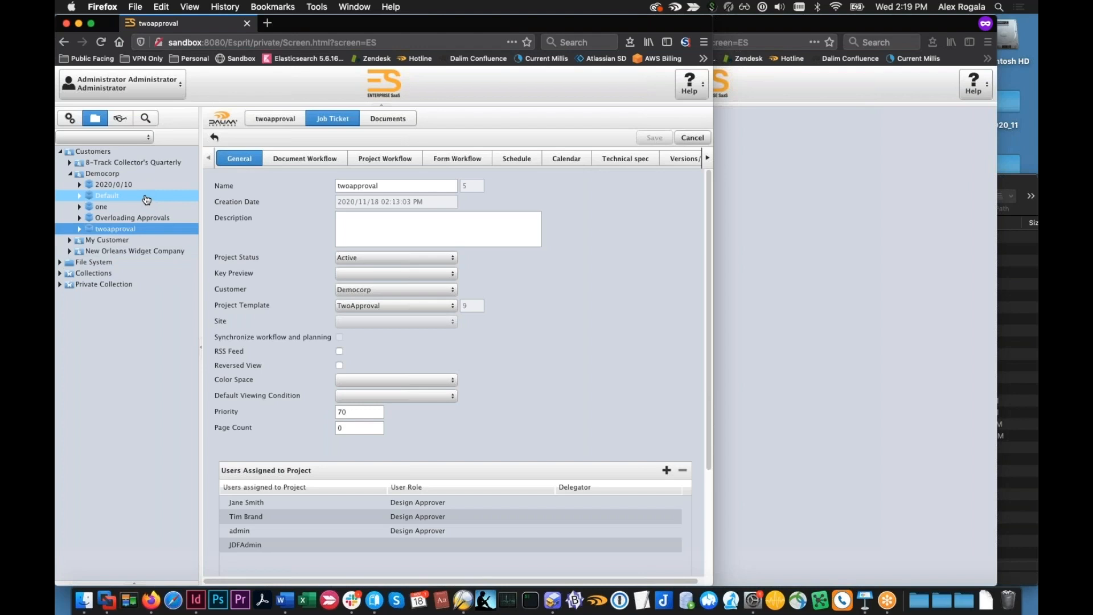
Expand Democorp in the customer user's session to check which projects that user can see
click(906, 299)
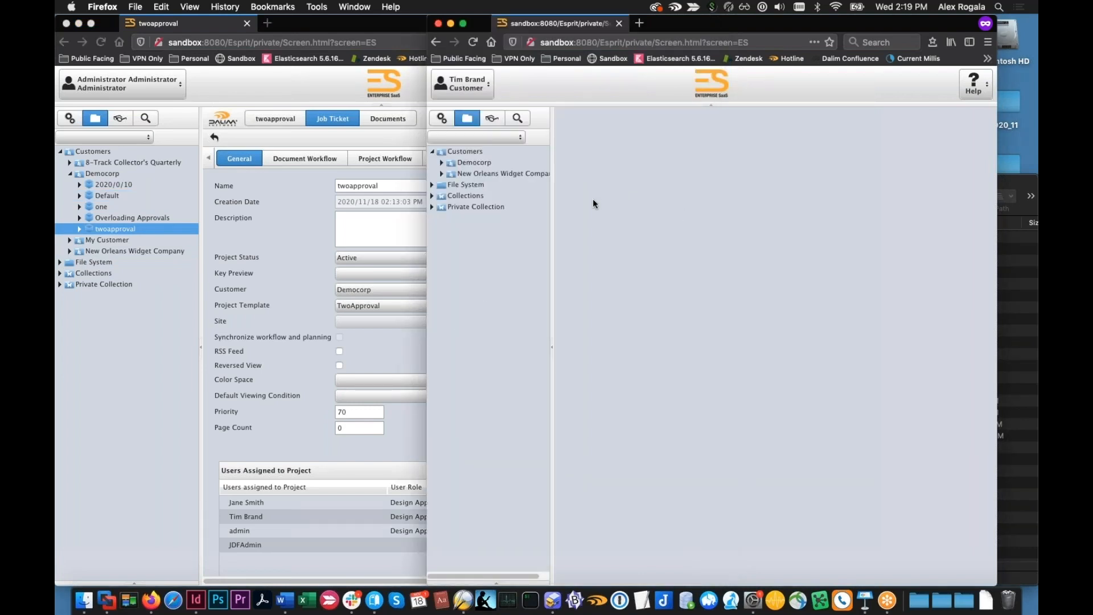
click(443, 163)
click(443, 163)
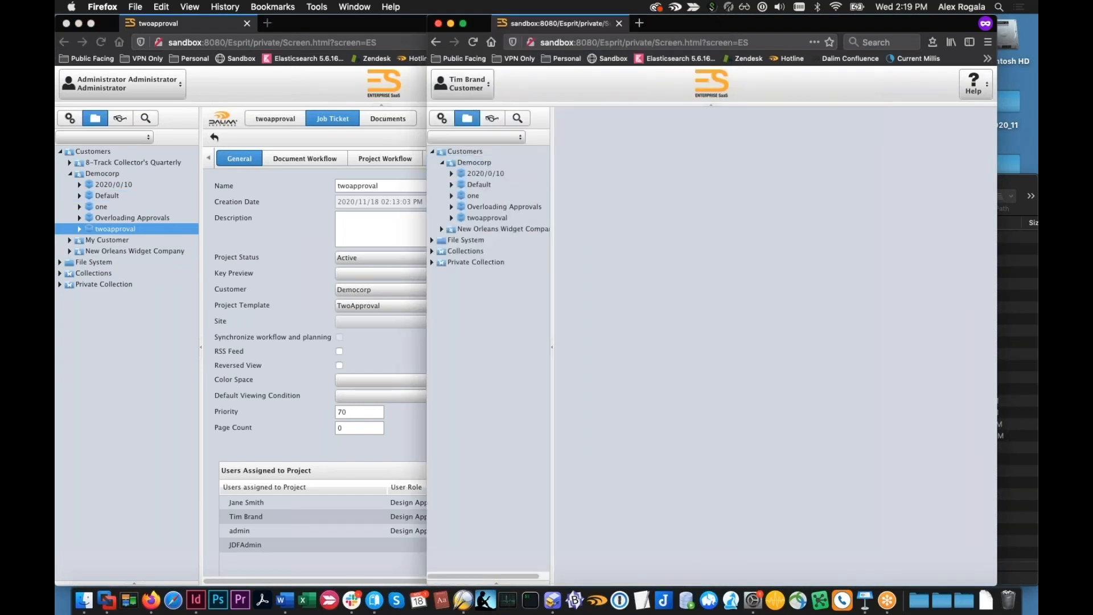
click(451, 195)
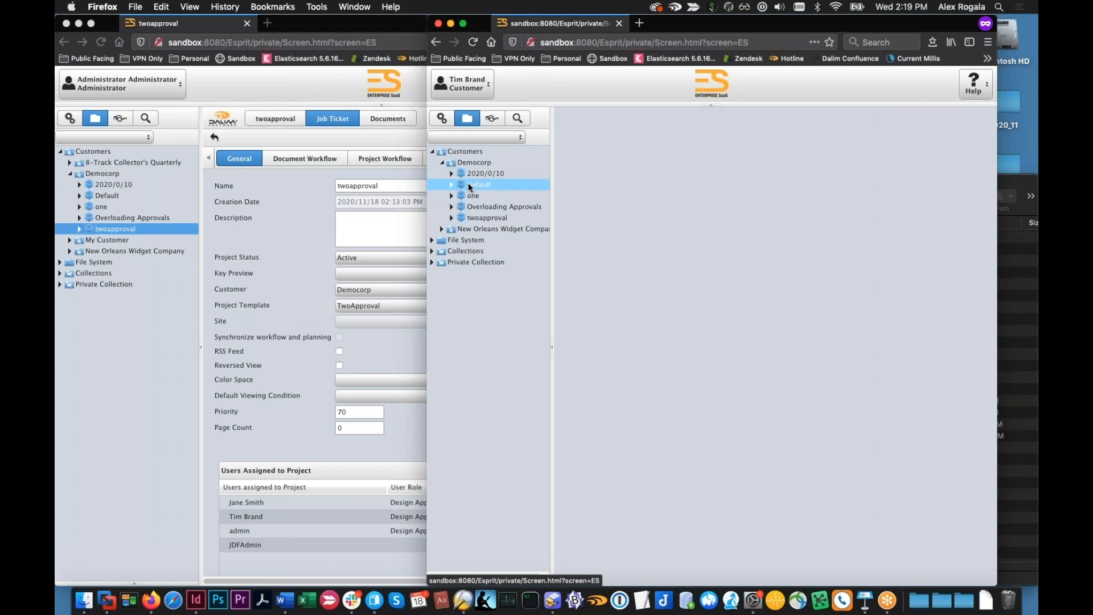
In the administrator session, expand Main Organization's New Orleans users and customers, and compare them with the Democorp projects in the customer user's session
click(72, 121)
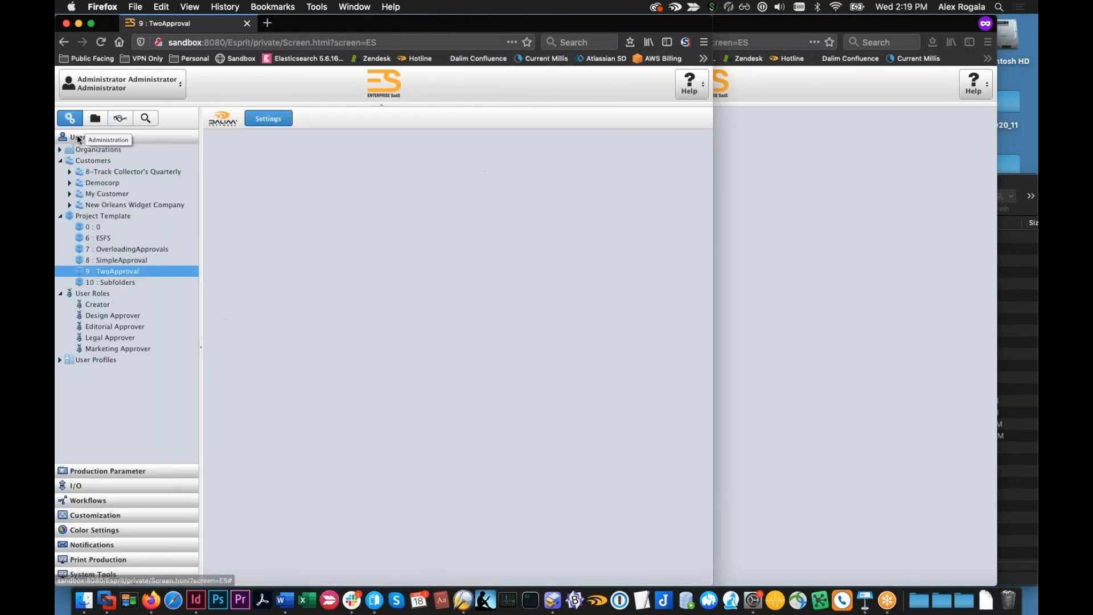
click(72, 149)
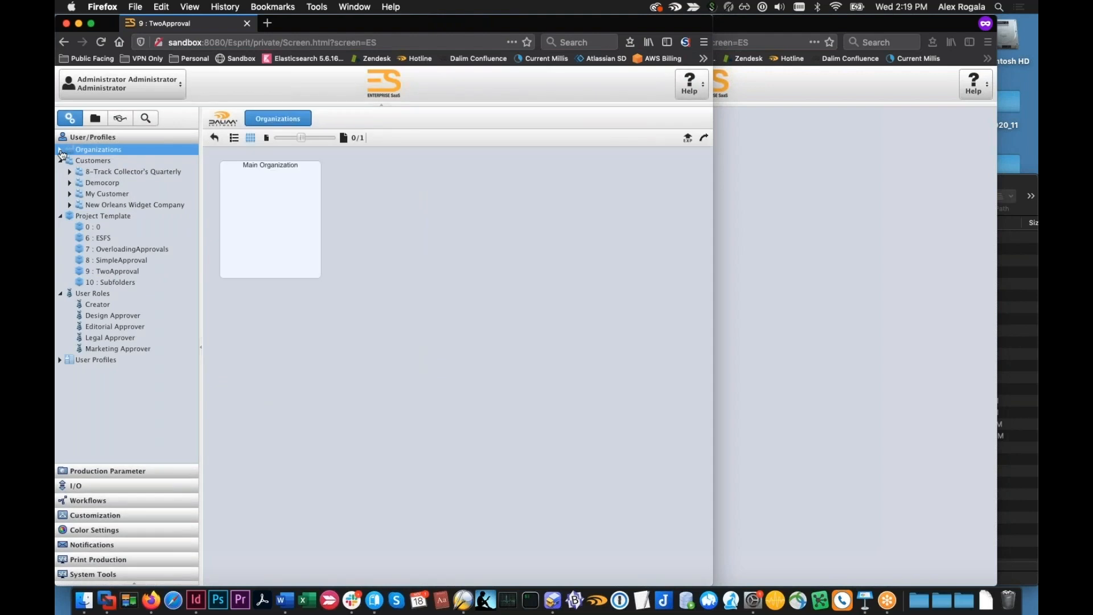
click(70, 161)
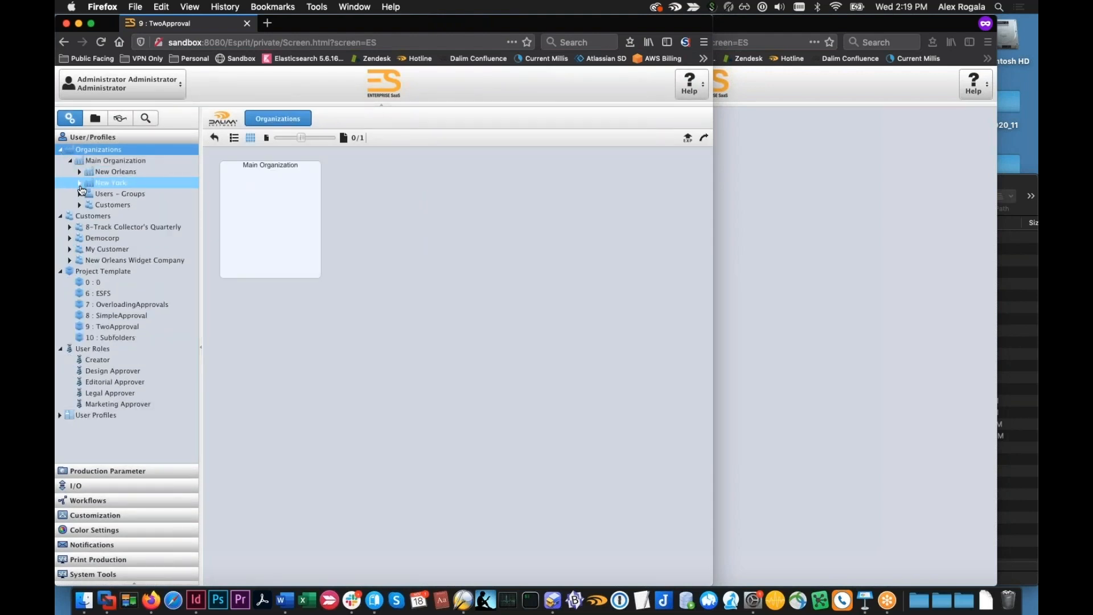
click(80, 172)
click(88, 182)
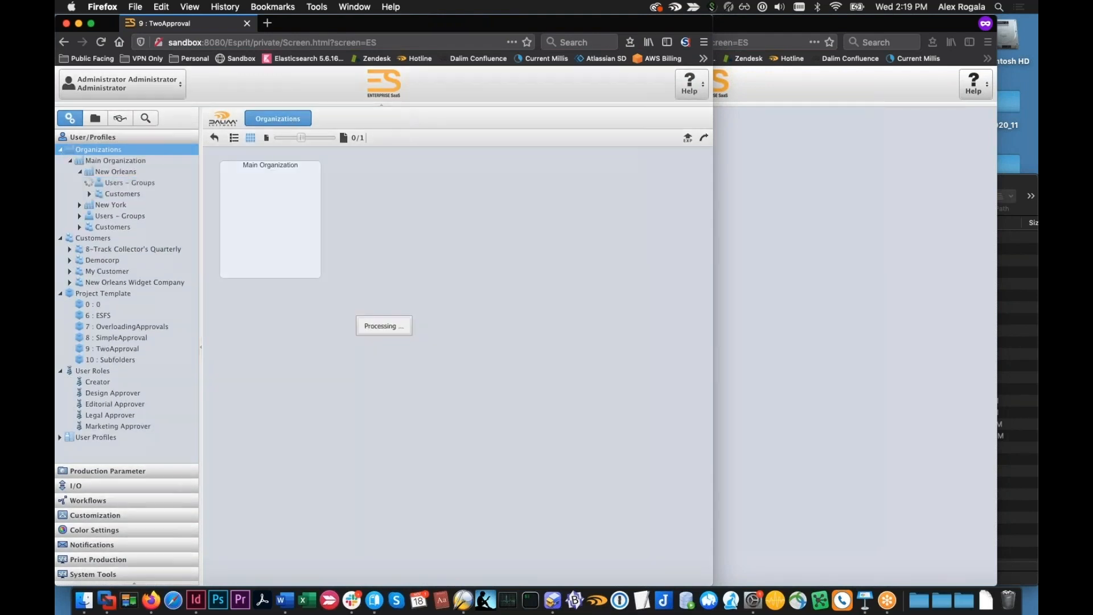
click(91, 262)
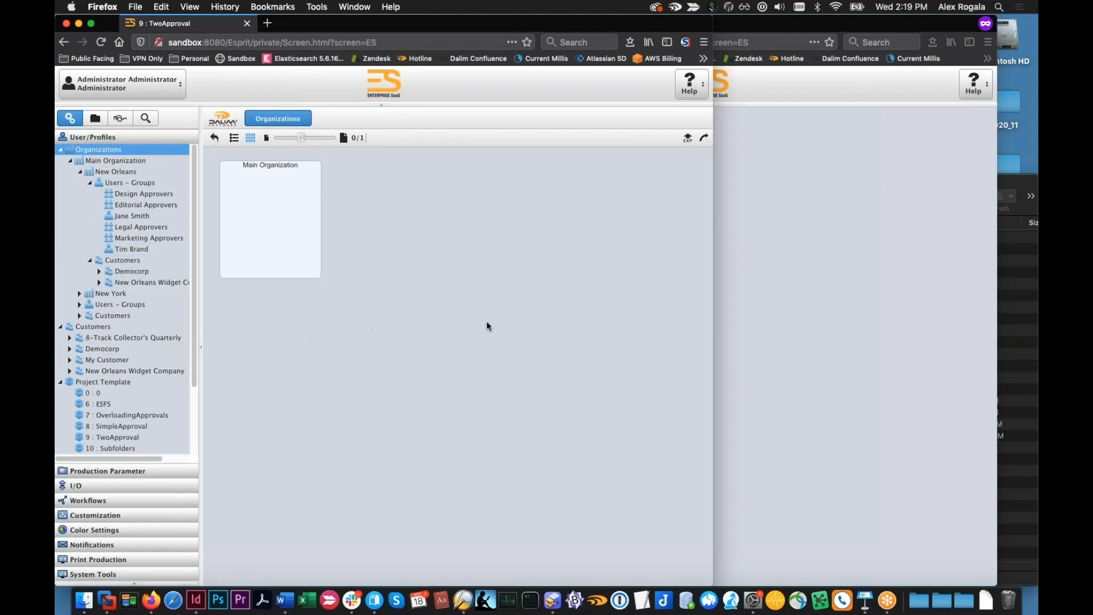
click(763, 305)
click(482, 196)
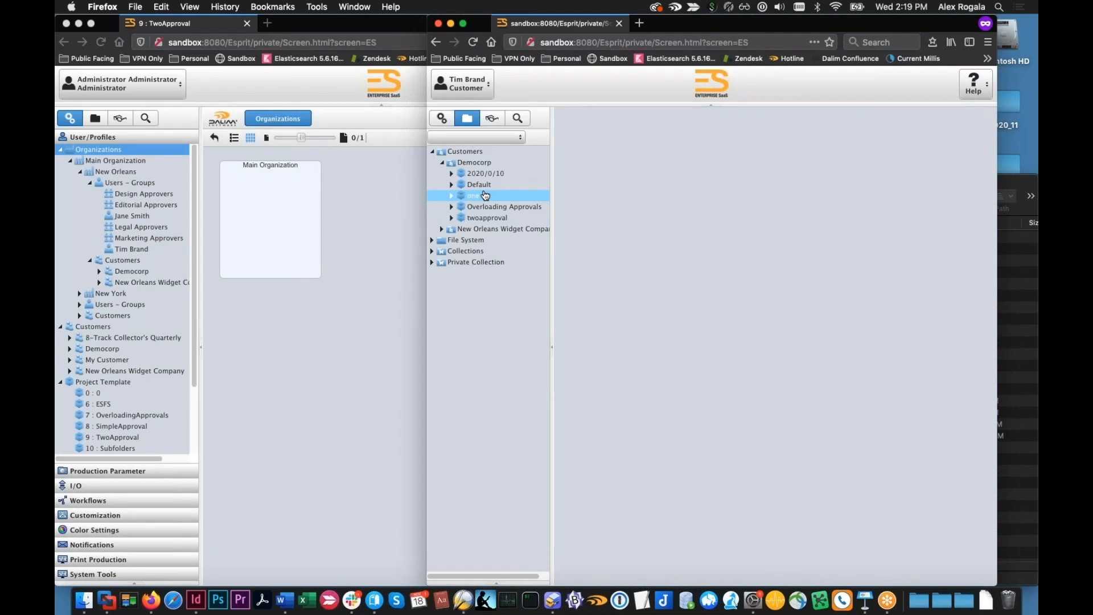
click(478, 186)
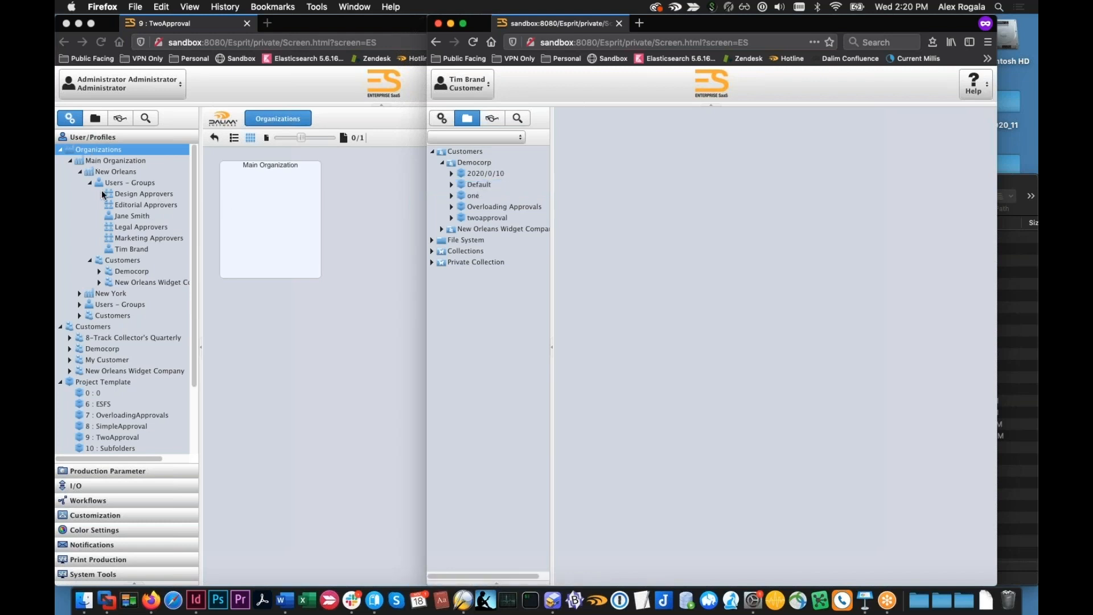
Collapse the organizations in the administrator session and open the Customer user profile to review its project filter options
click(61, 149)
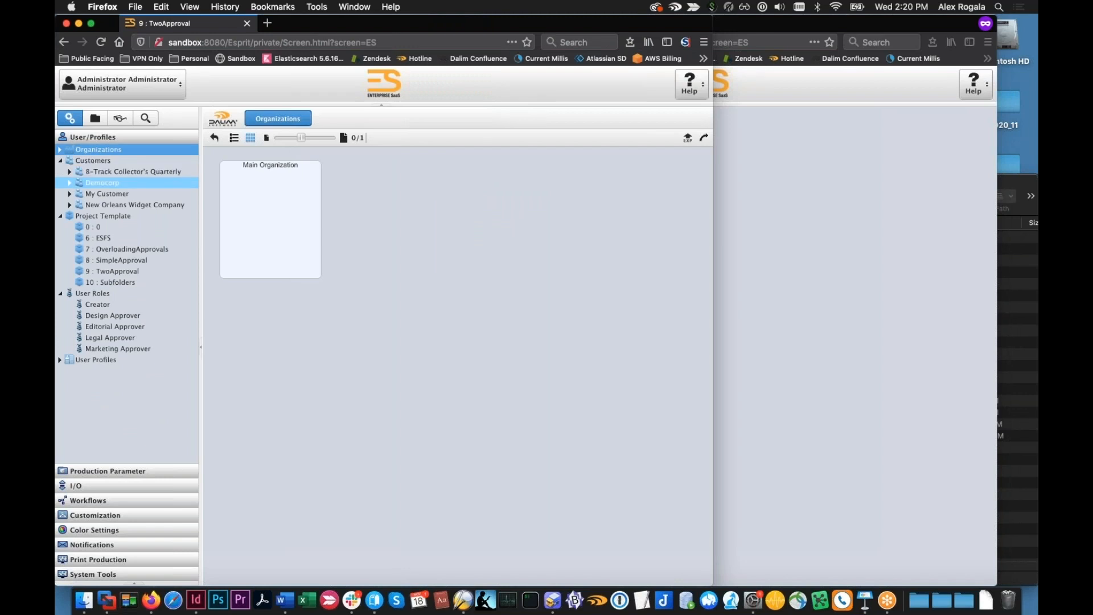
click(60, 360)
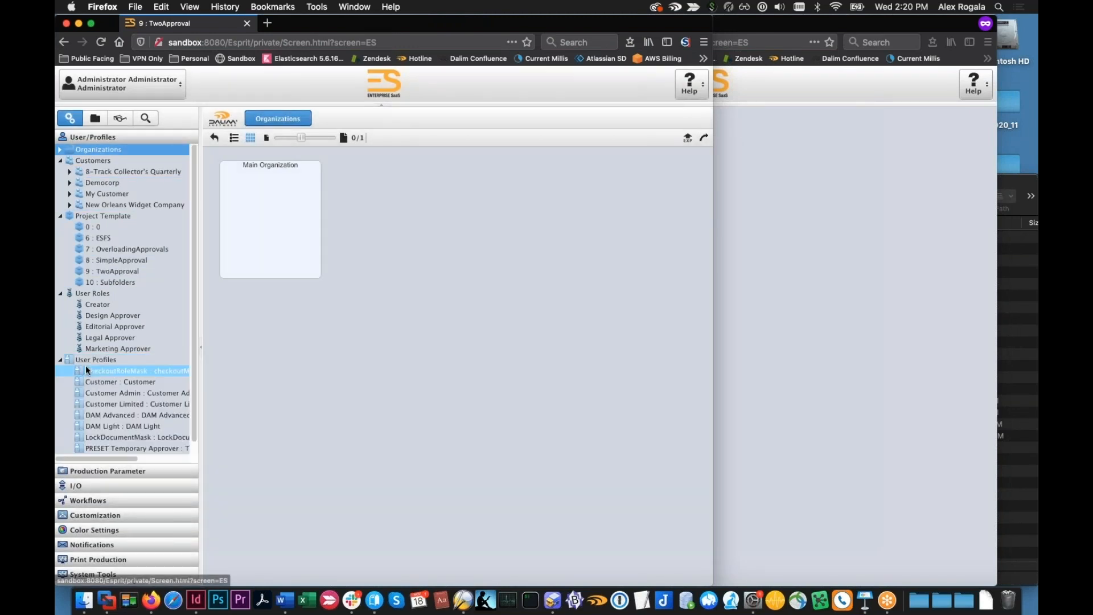
click(129, 369)
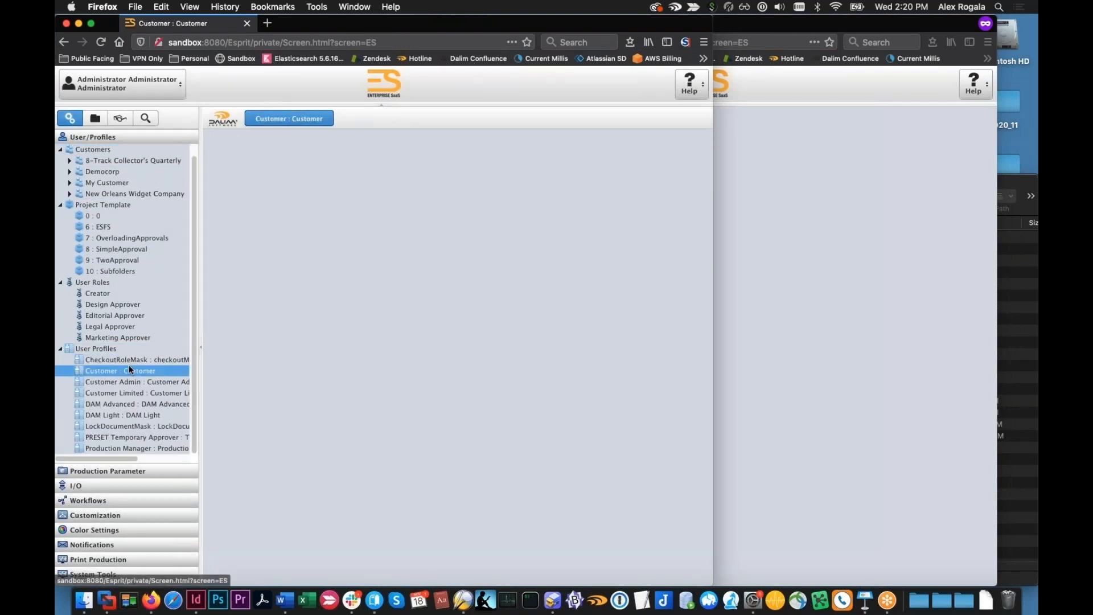
click(232, 292)
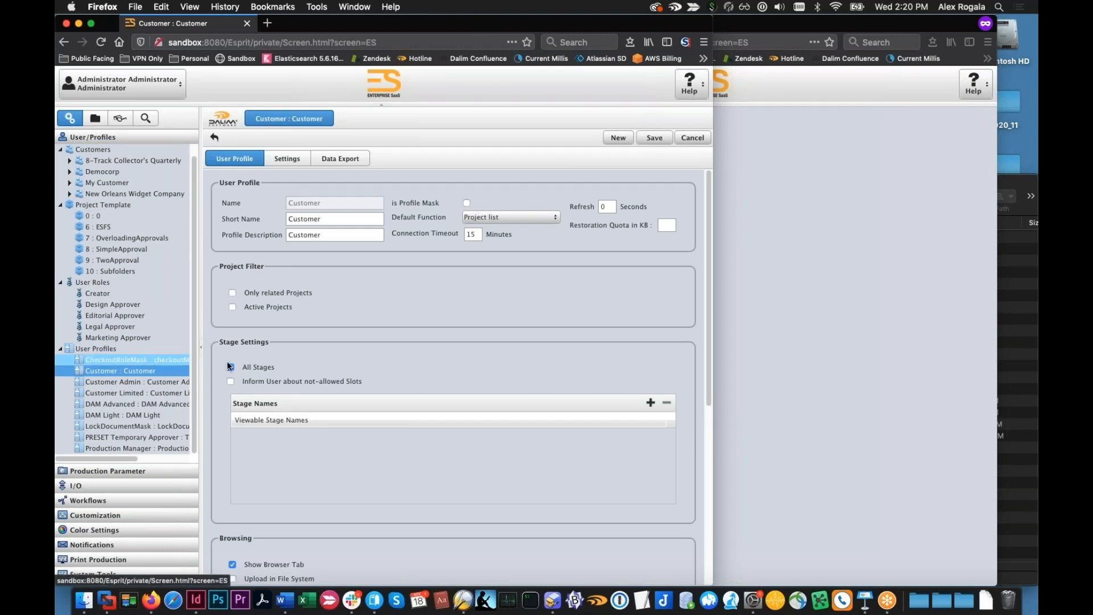
In the customer user's session, open Overloading Approvals' job ticket to review the users assigned to the project and their organization
click(777, 326)
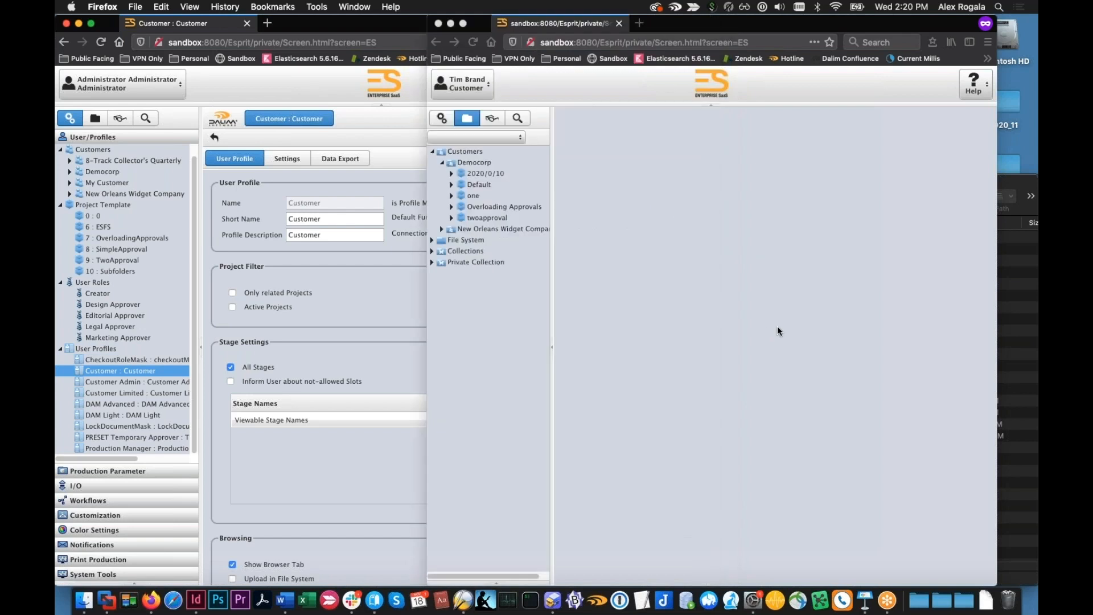
click(478, 206)
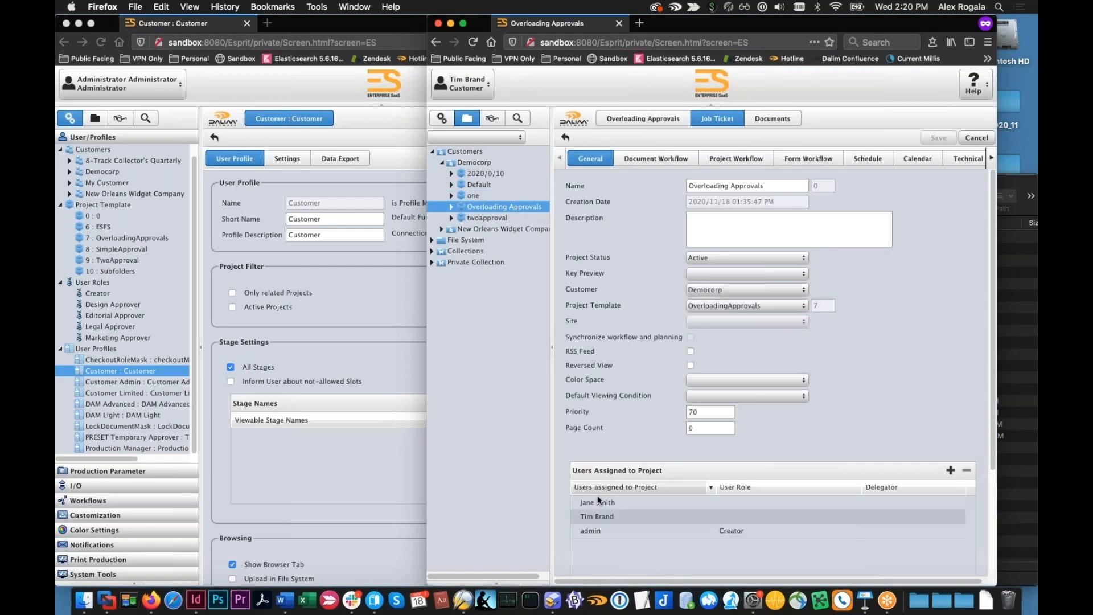
mouse_move(610, 504)
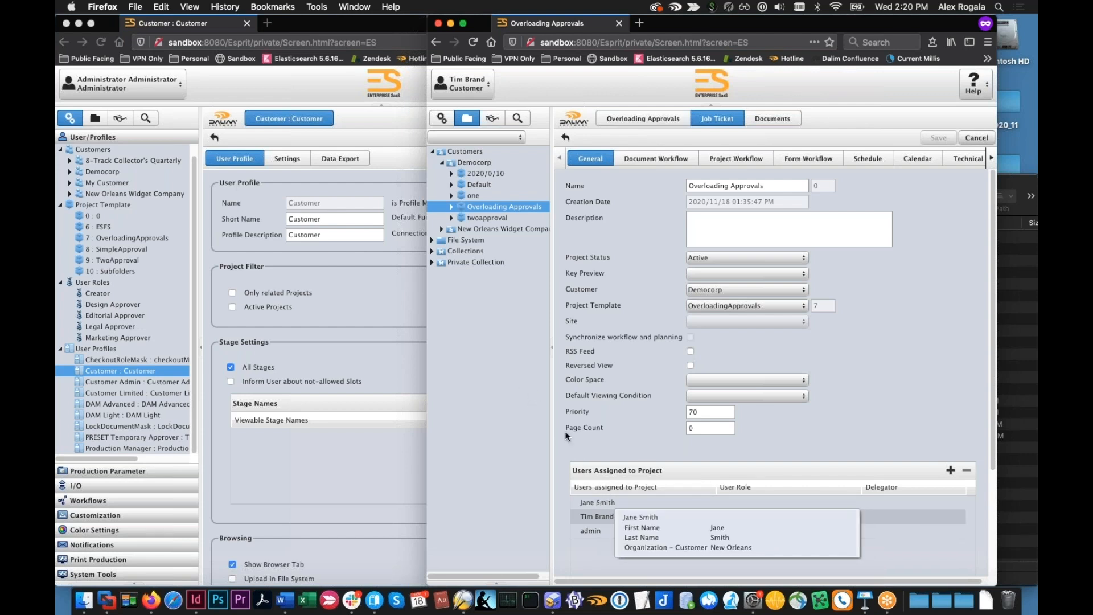
Open the Customer Limited user profile in the administrator session to check its project filter settings
click(156, 384)
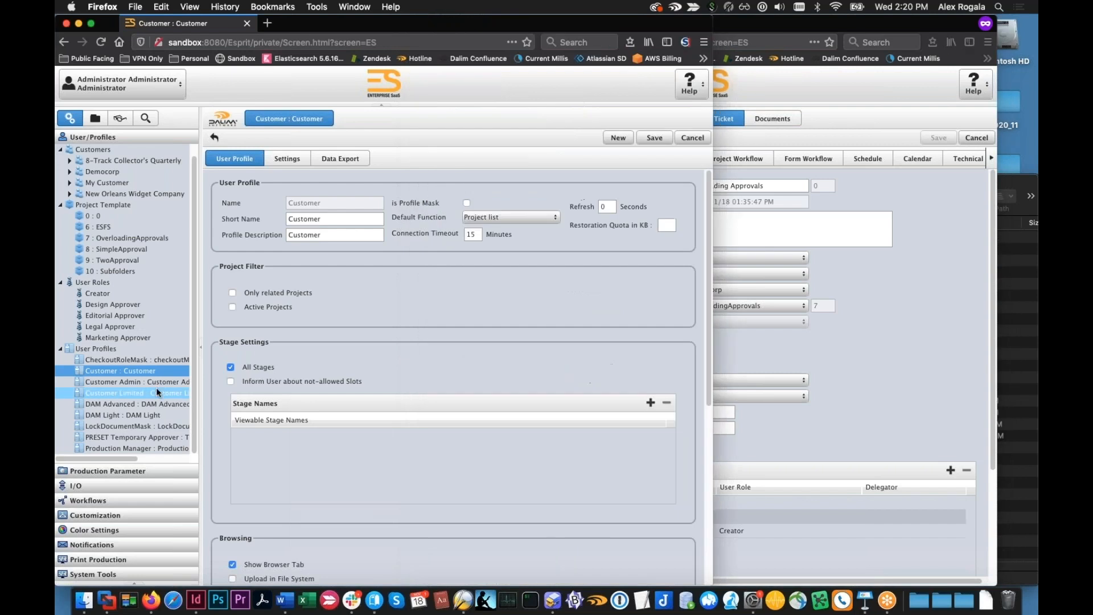
click(156, 388)
click(385, 347)
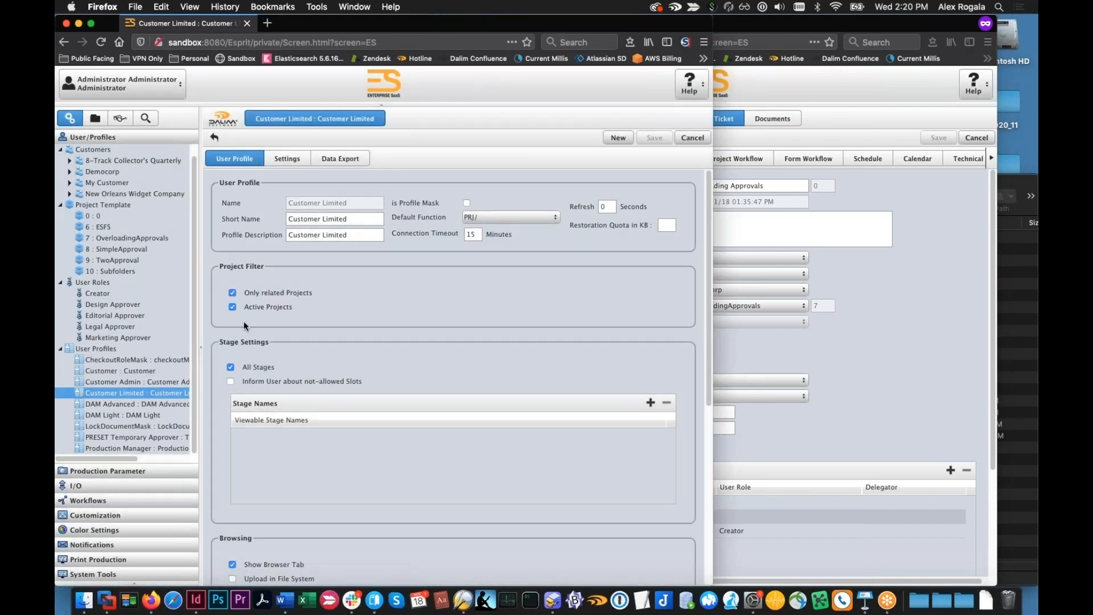
Sign the customer user out and back in with the user's login and password under the Customer Limited profile
click(849, 350)
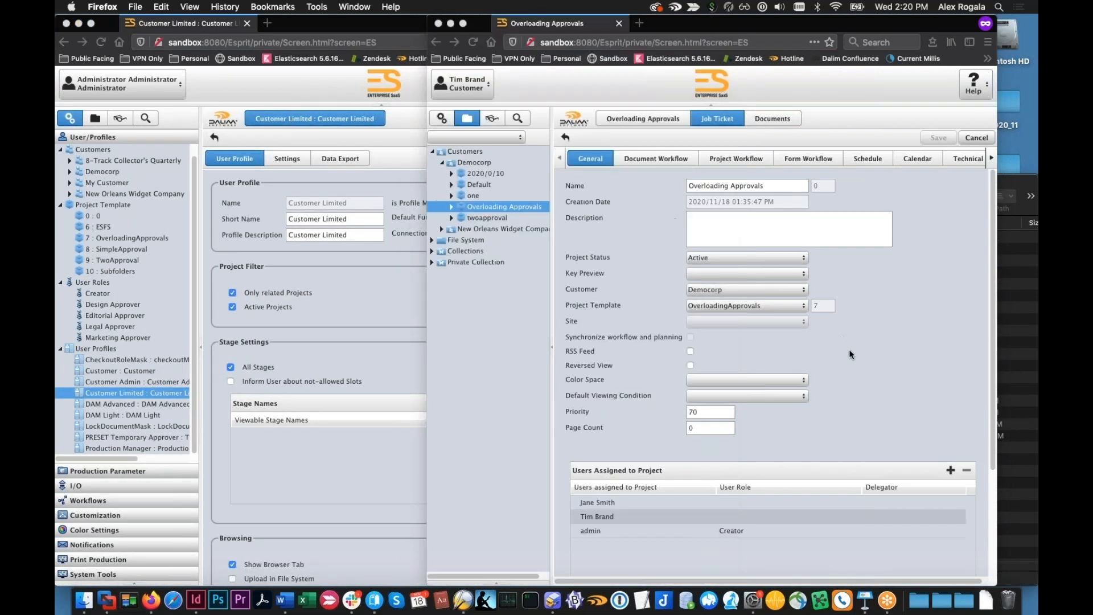
click(462, 84)
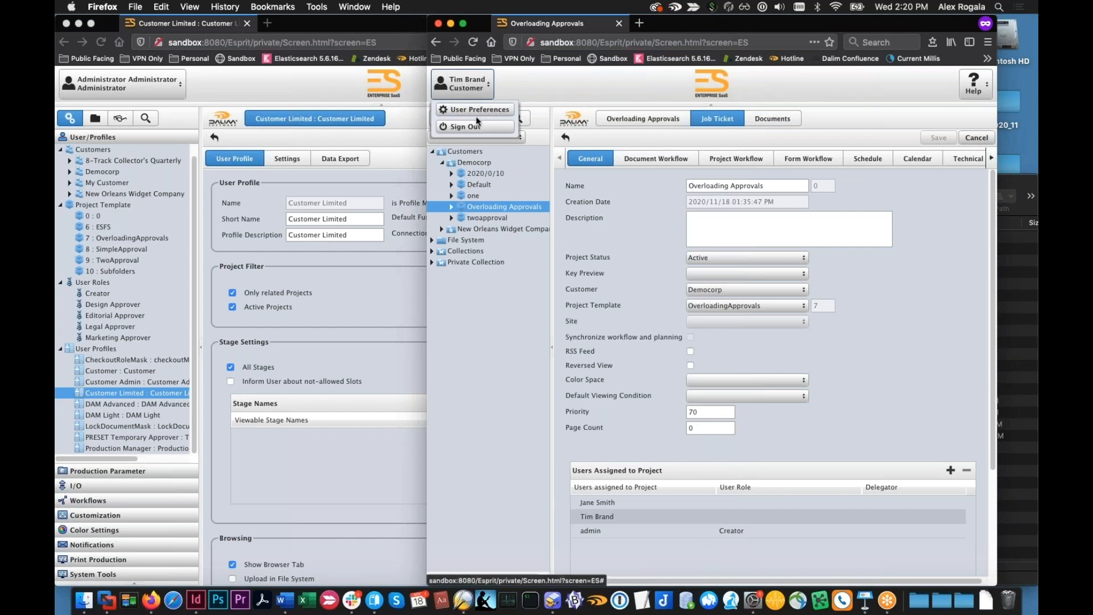
click(472, 127)
text(nola)
key(Tab)
text(********)
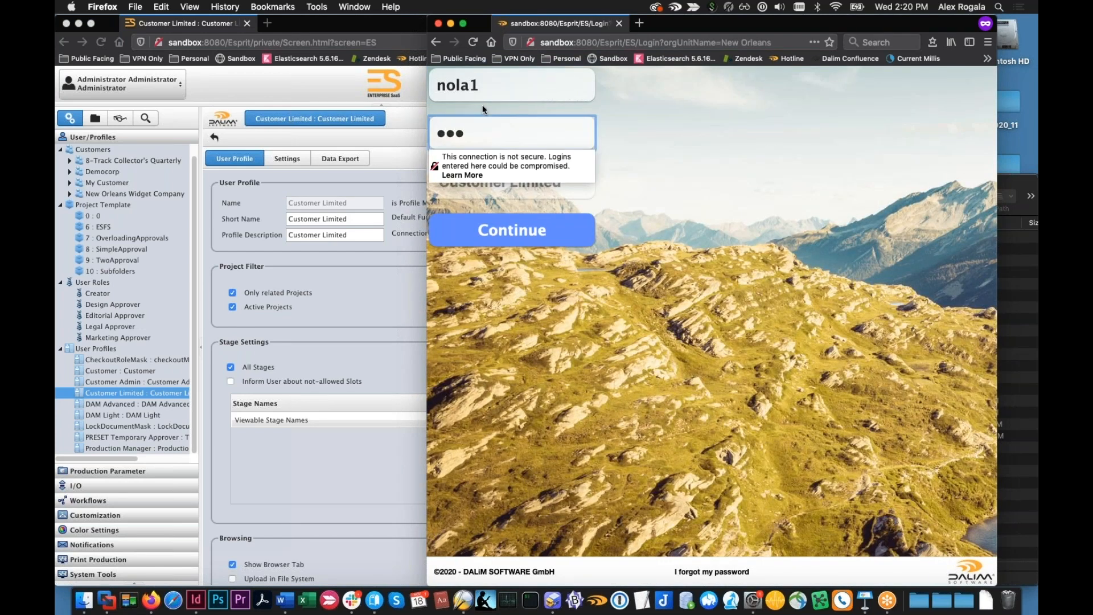
click(552, 193)
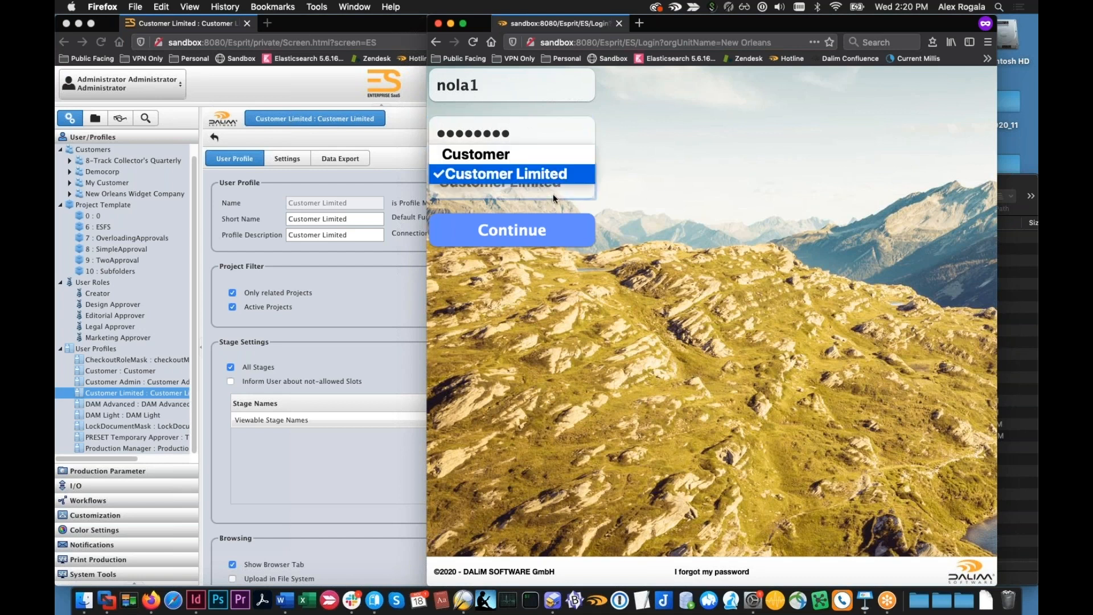
click(548, 219)
click(548, 224)
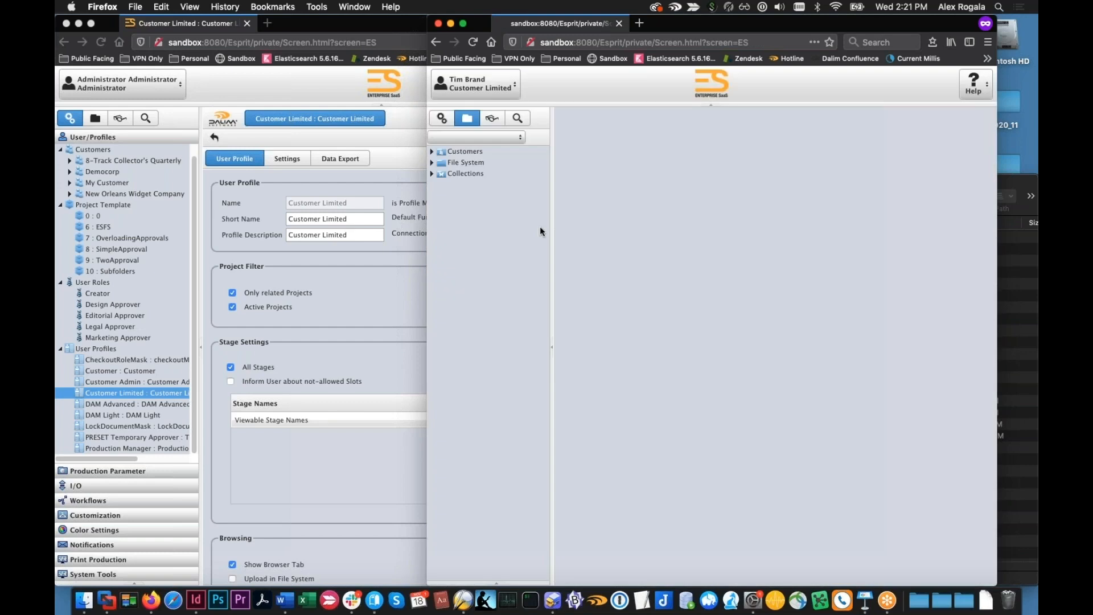
Expand Democorp under the limited profile and review the assigned users in the job tickets of 2020/0/10 and Overloading Approvals
click(432, 152)
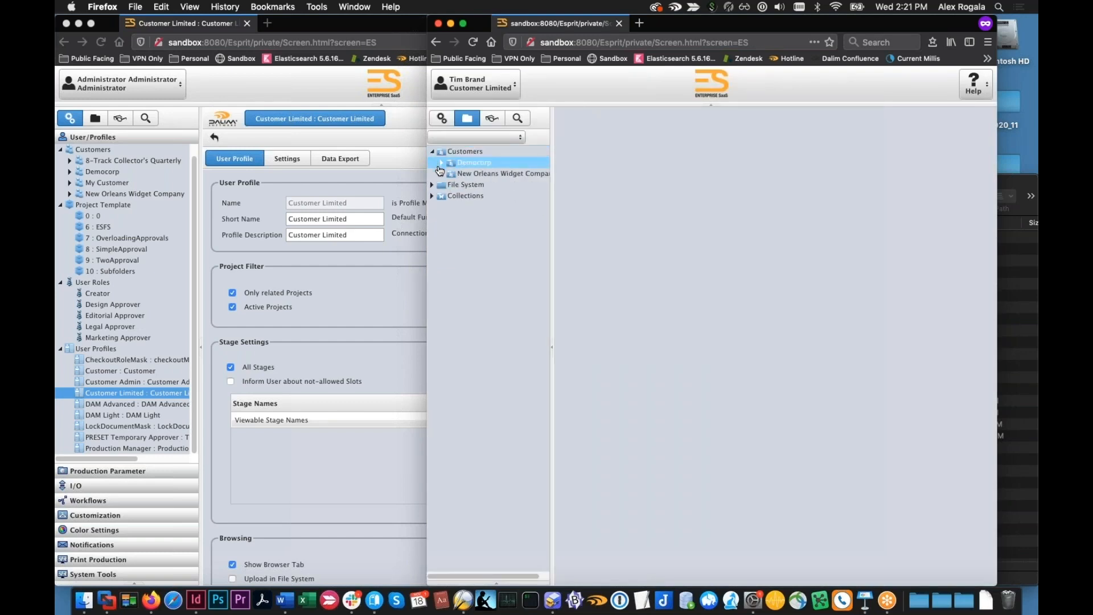
click(442, 162)
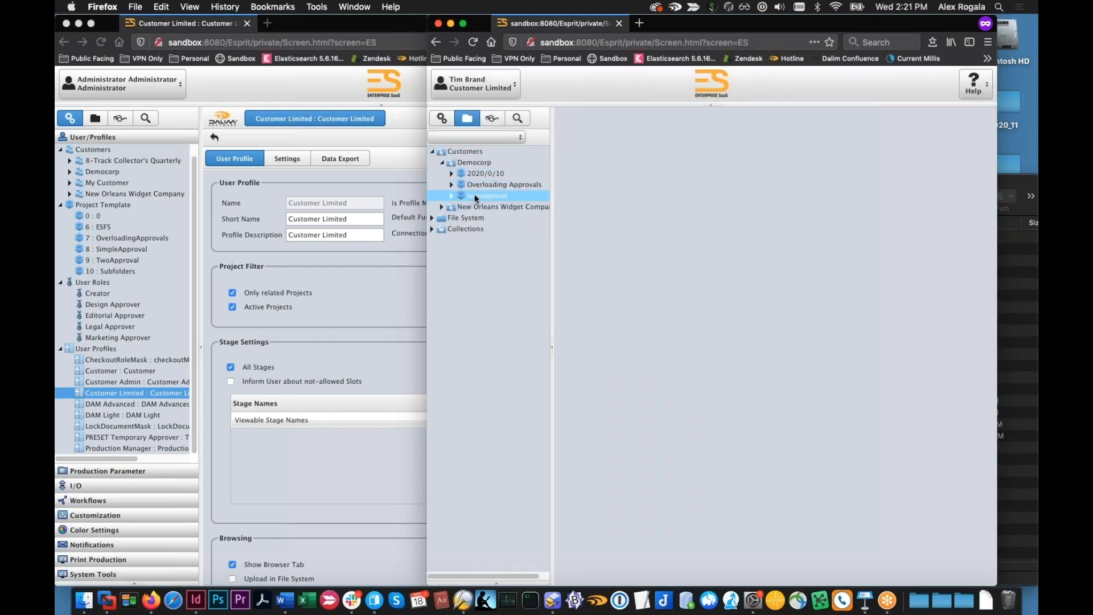
click(485, 173)
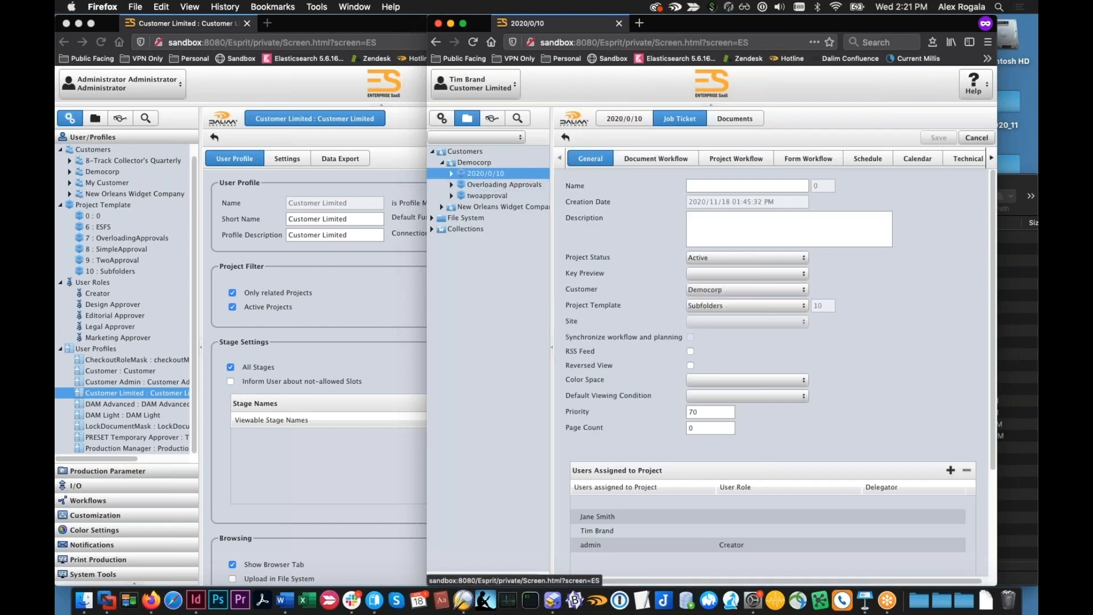
click(494, 186)
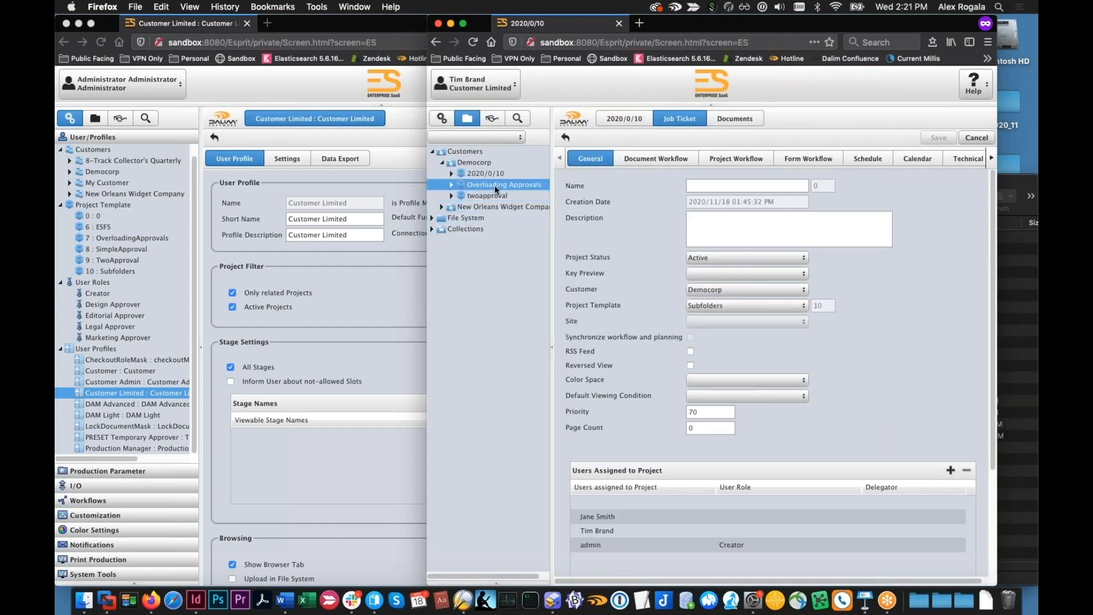
mouse_move(685, 514)
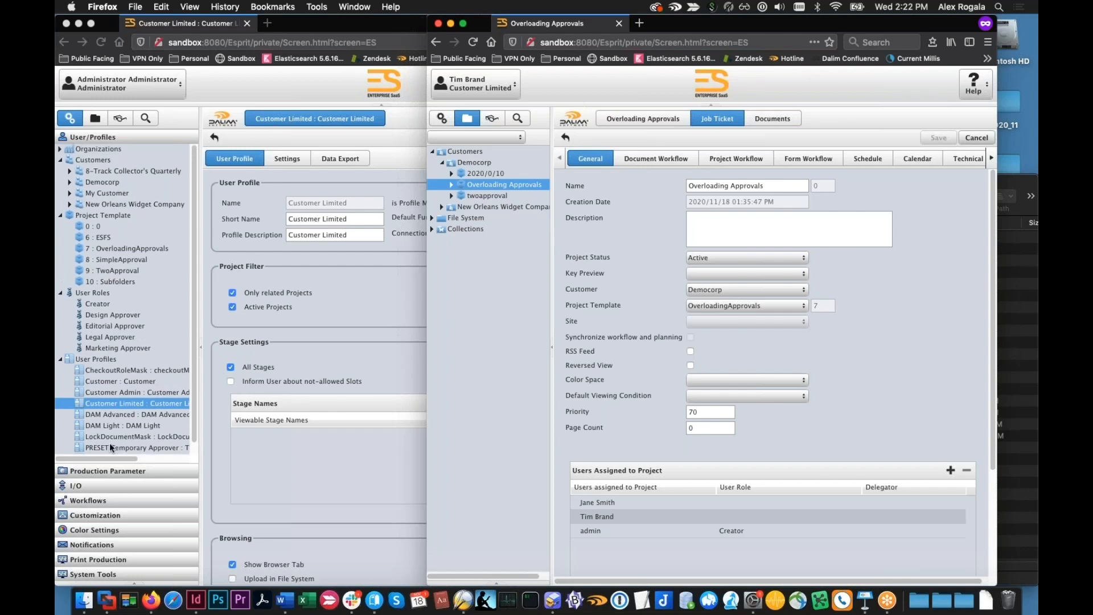
In the administrator session, open the Edit_WFL document workflow and examine its design and editorial approval stages
click(124, 503)
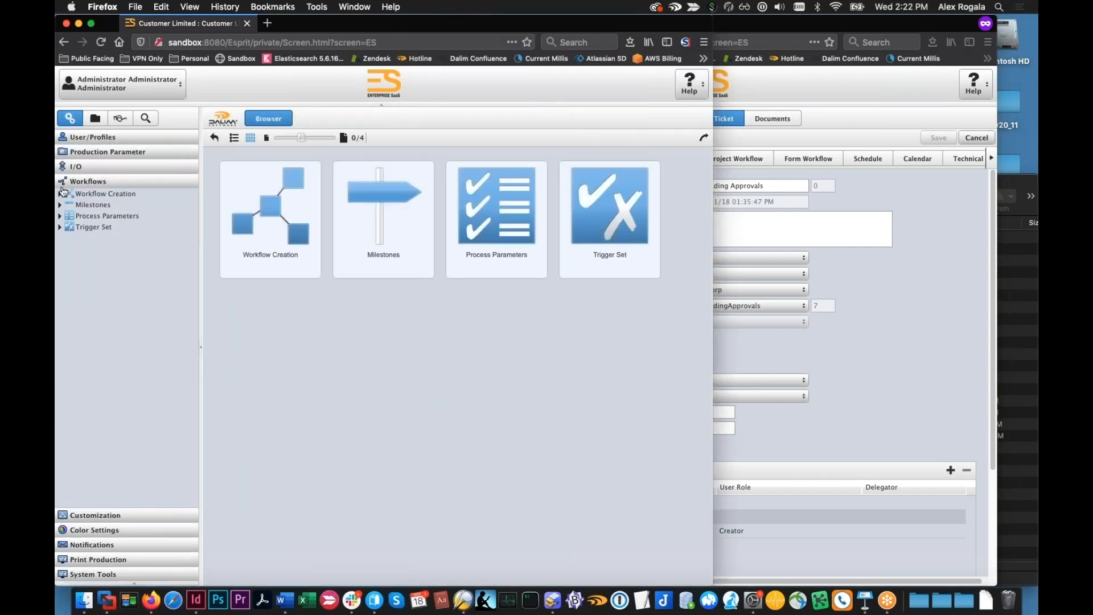
click(59, 206)
click(60, 195)
click(70, 216)
click(100, 237)
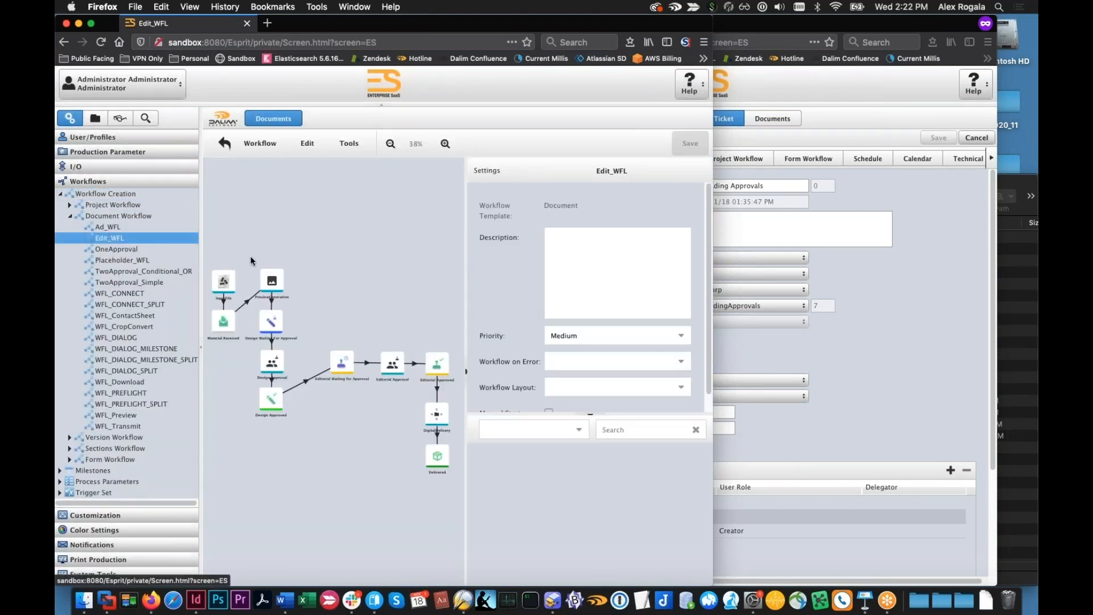
scroll(307, 338, up, 3)
scroll(306, 339, up, 3)
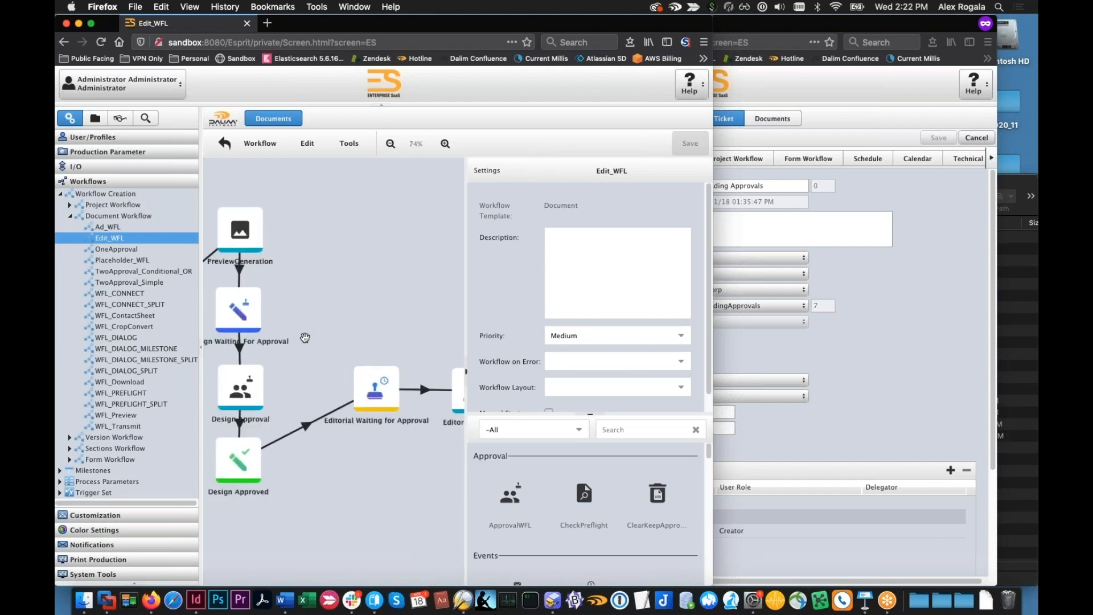
scroll(321, 283, right, 5)
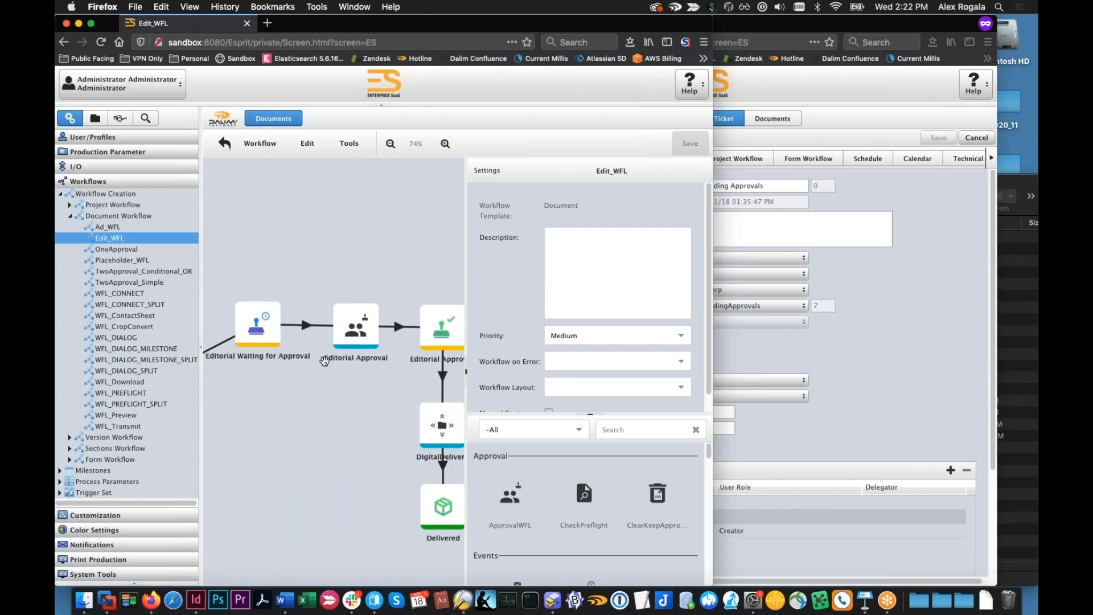
Open the Ad_WFL document workflow and examine its marketing and legal approval stages, selecting the Legal Approval step
click(104, 227)
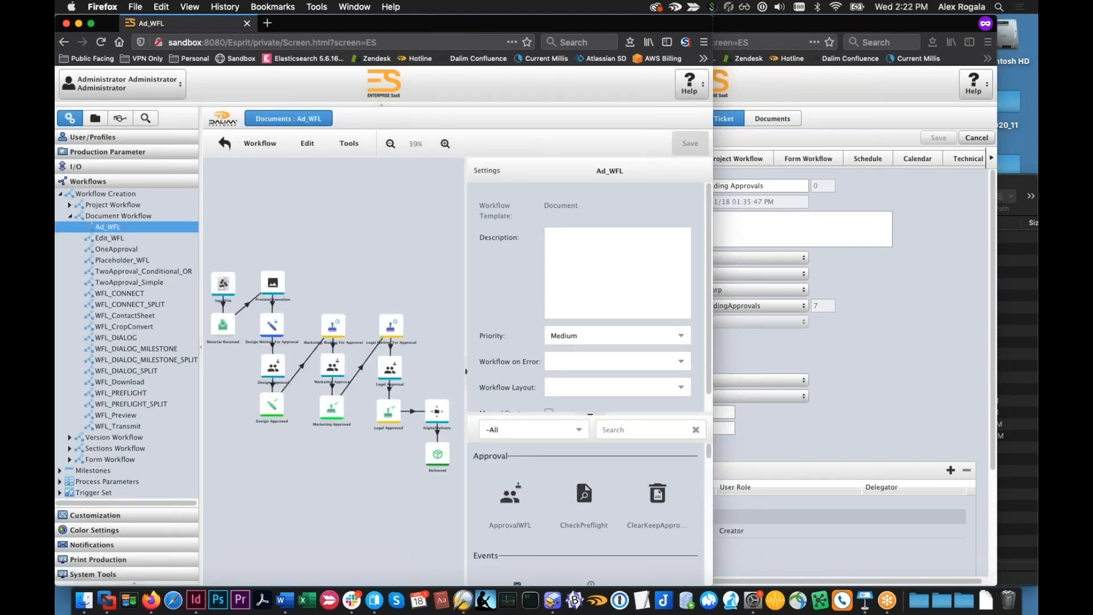
scroll(288, 449, up, 5)
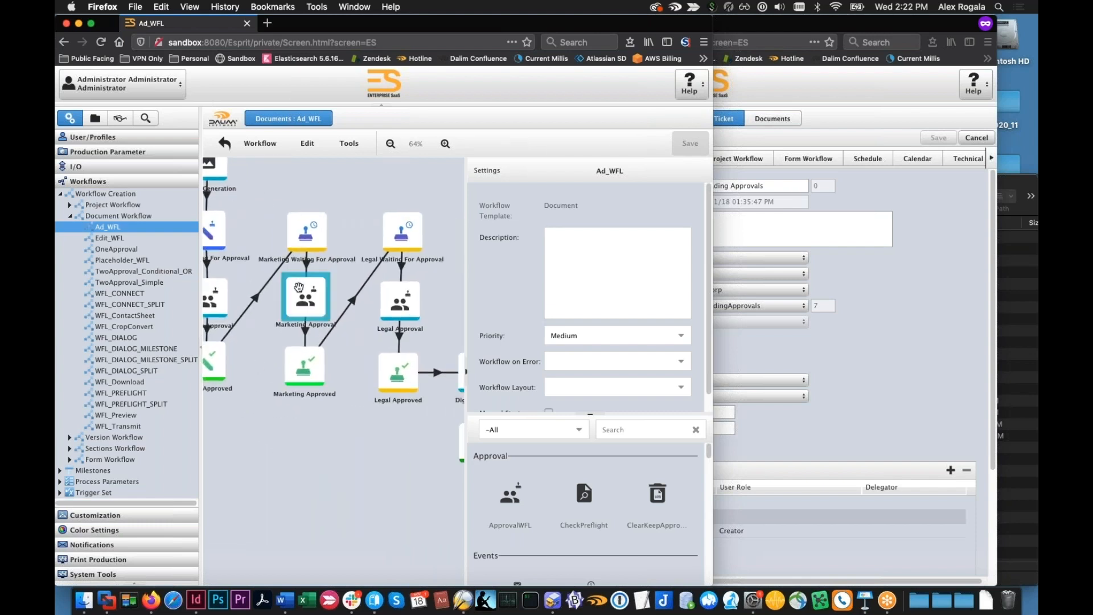
drag(371, 446, 338, 459)
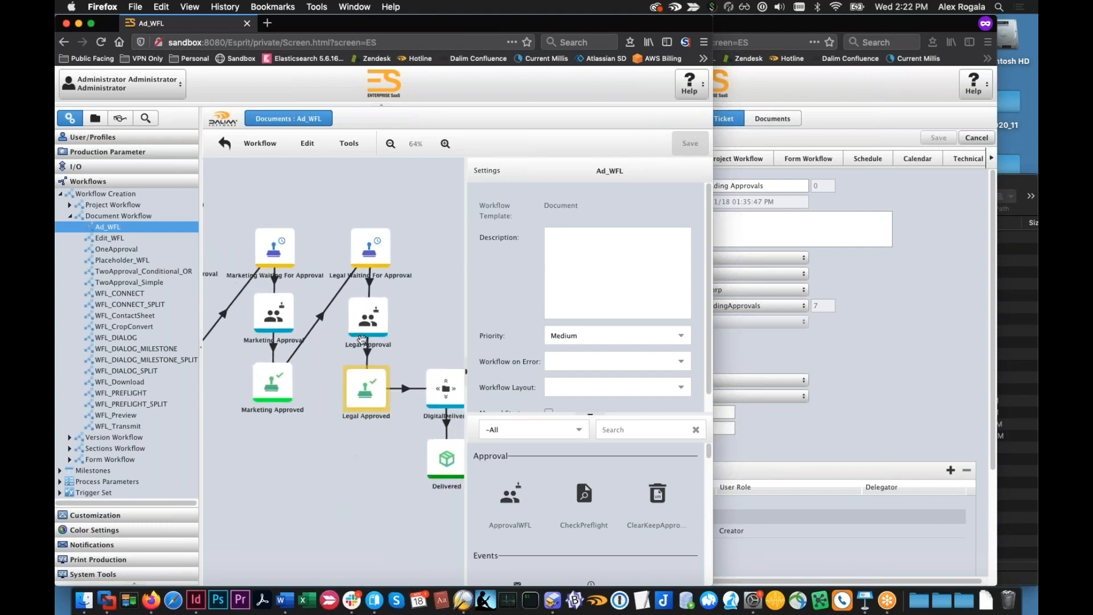
drag(416, 319, 389, 314)
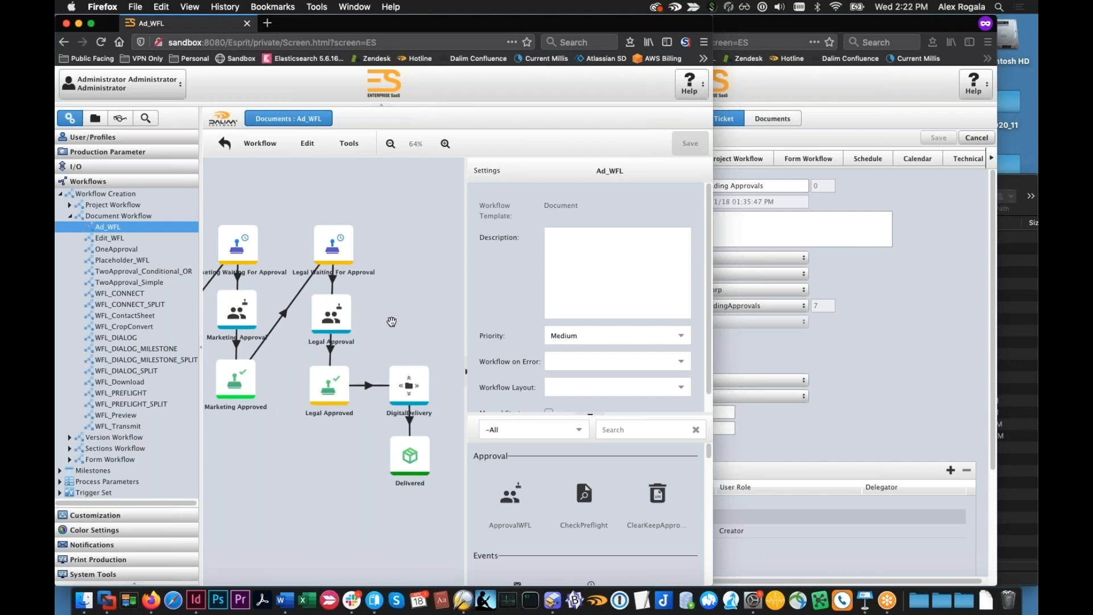
click(346, 317)
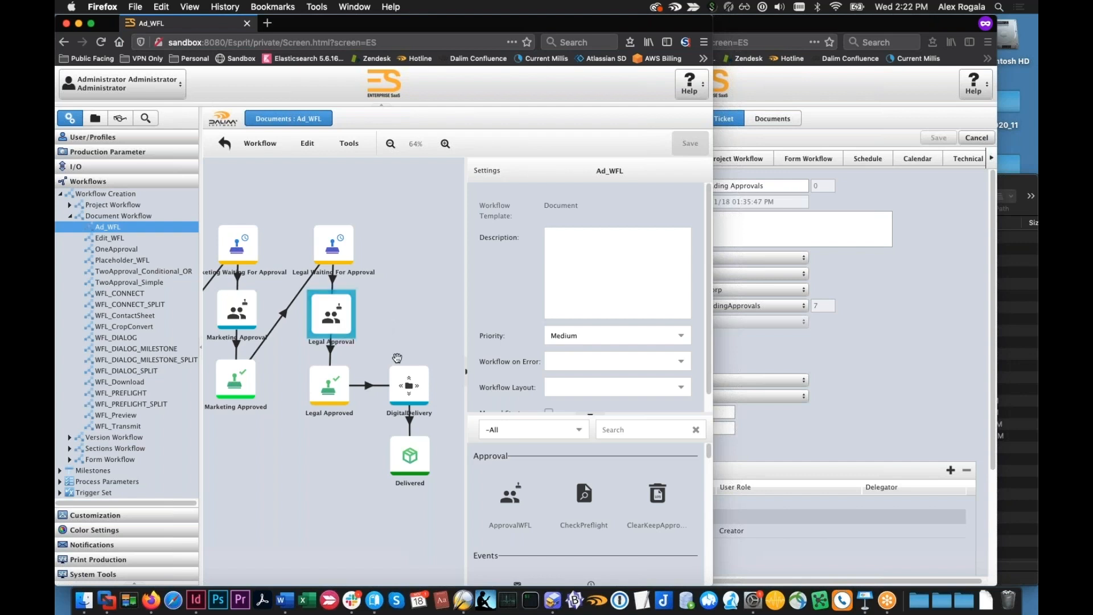
Examine the whole Ad_WFL diagram, following its design, marketing and legal approval stages in sequence
scroll(390, 361, down, 2)
scroll(385, 359, up, 2)
scroll(386, 359, down, 2)
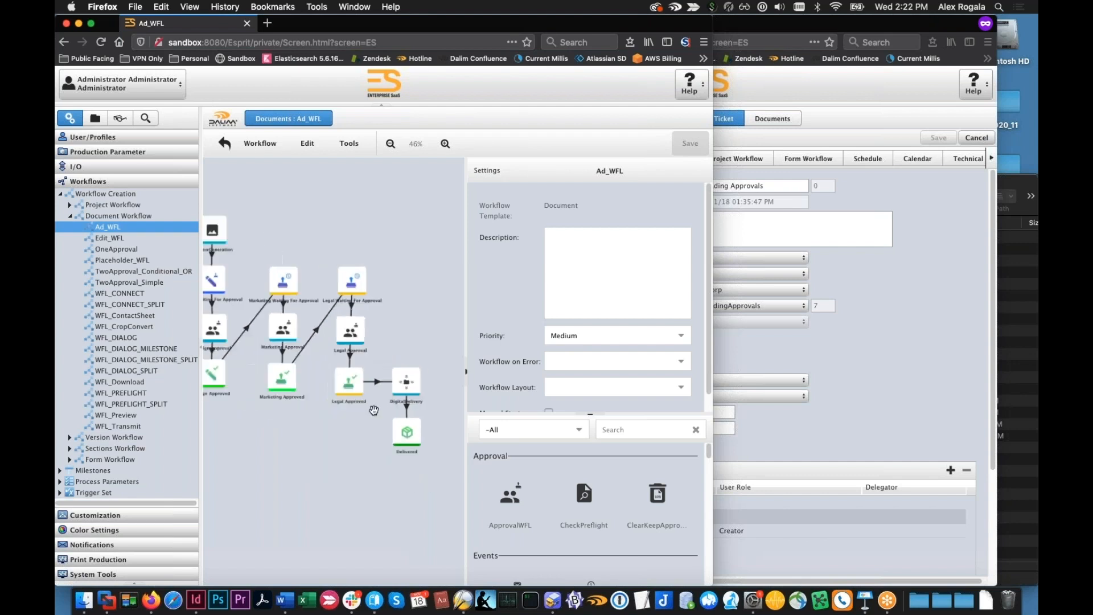
drag(311, 417, 353, 409)
In the customer session, try switching the twoapproval project's document workflow to Edit_WFL
click(856, 349)
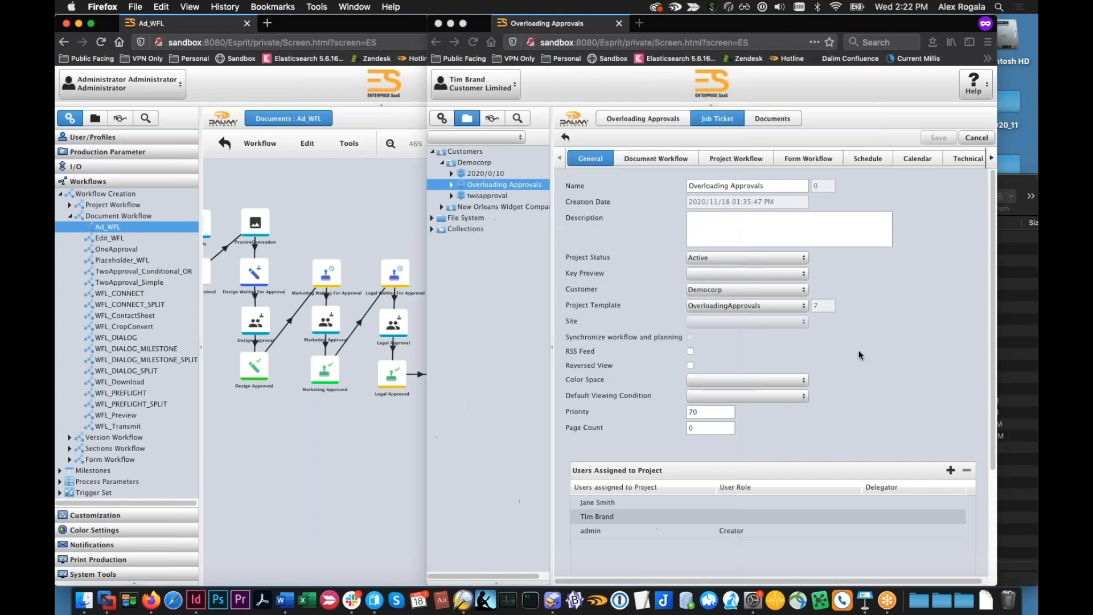
click(500, 197)
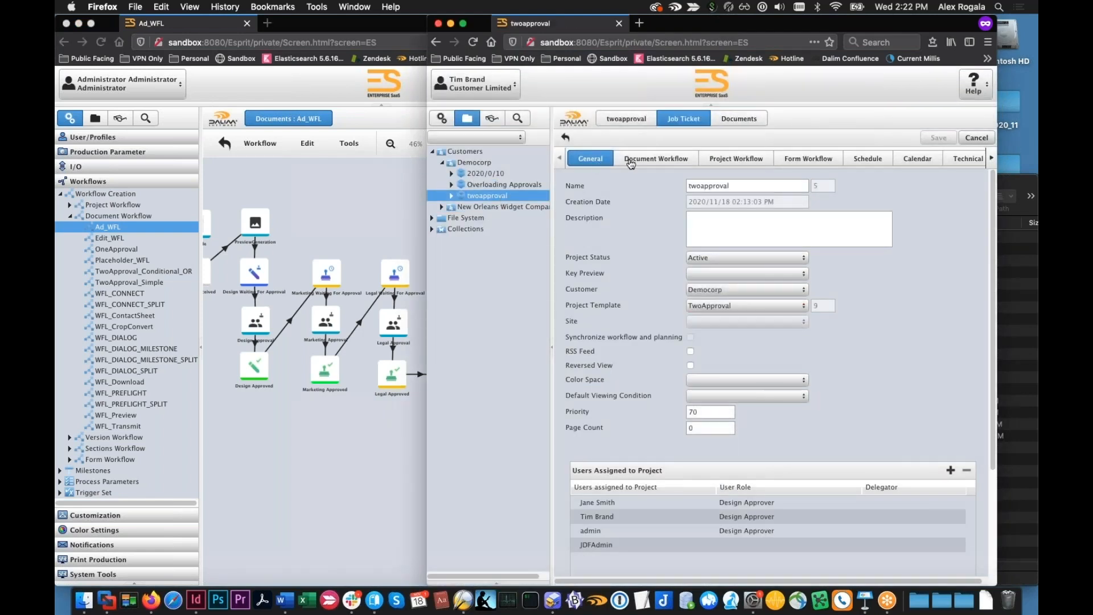
click(630, 163)
click(749, 185)
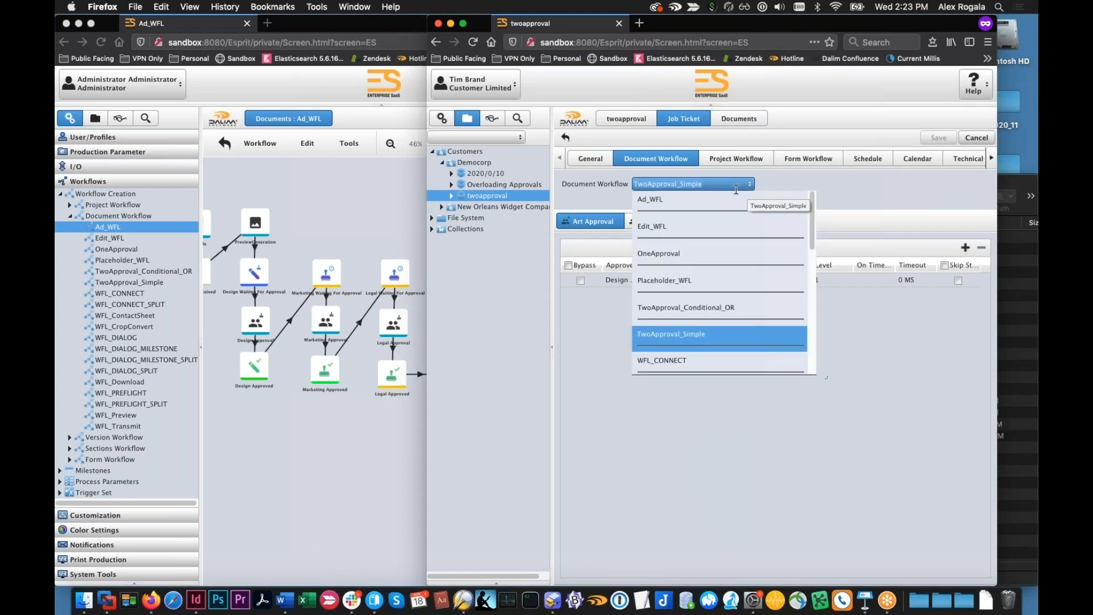
click(720, 225)
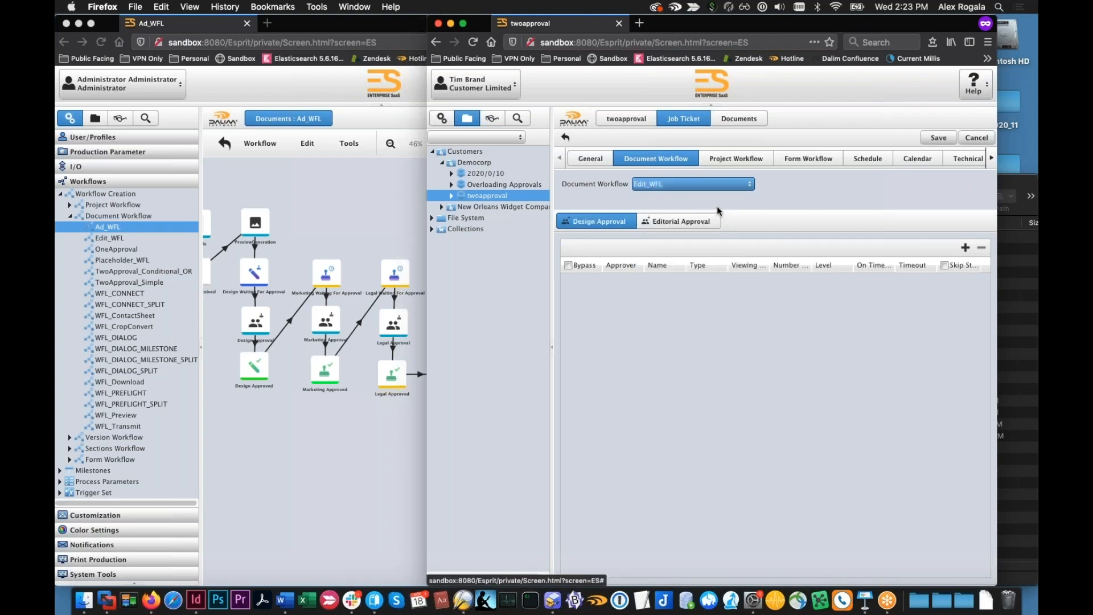
Leave the twoapproval job ticket for Democorp, discarding the unsaved workflow change
click(475, 164)
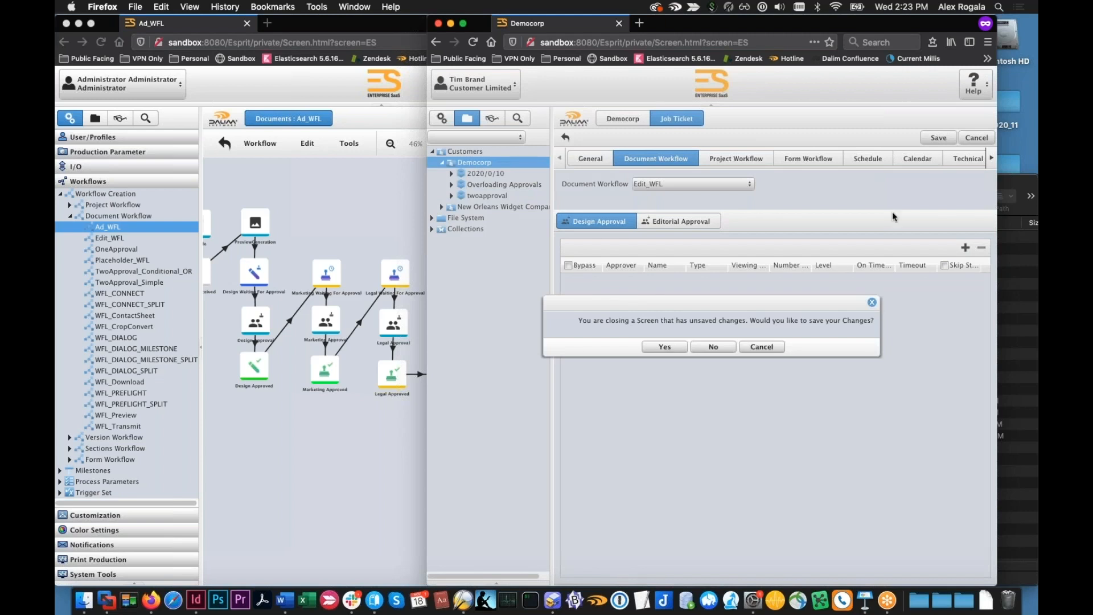
click(762, 349)
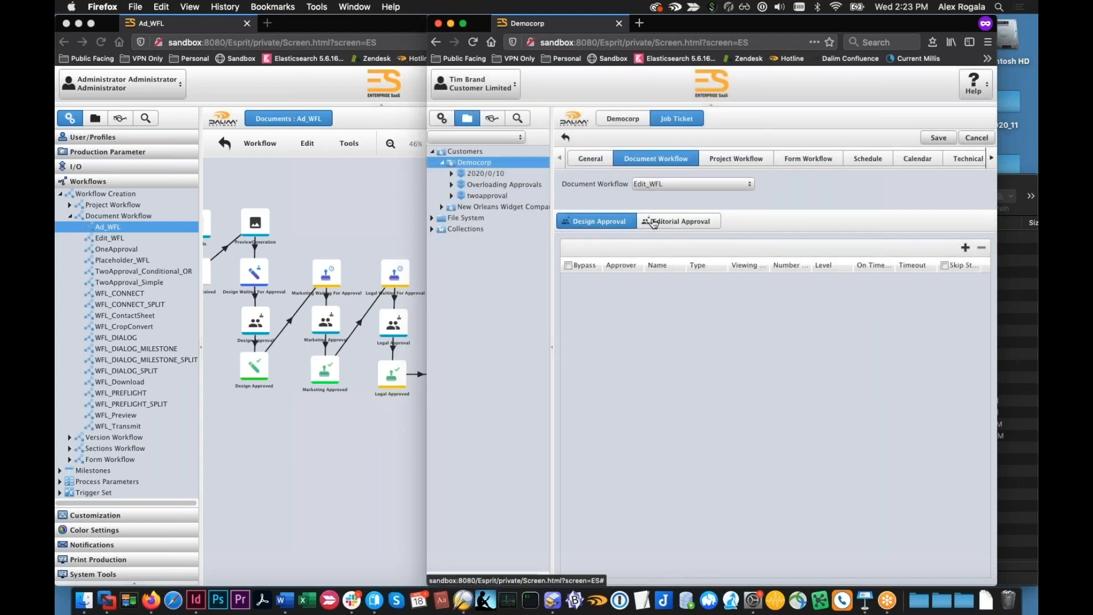
click(518, 195)
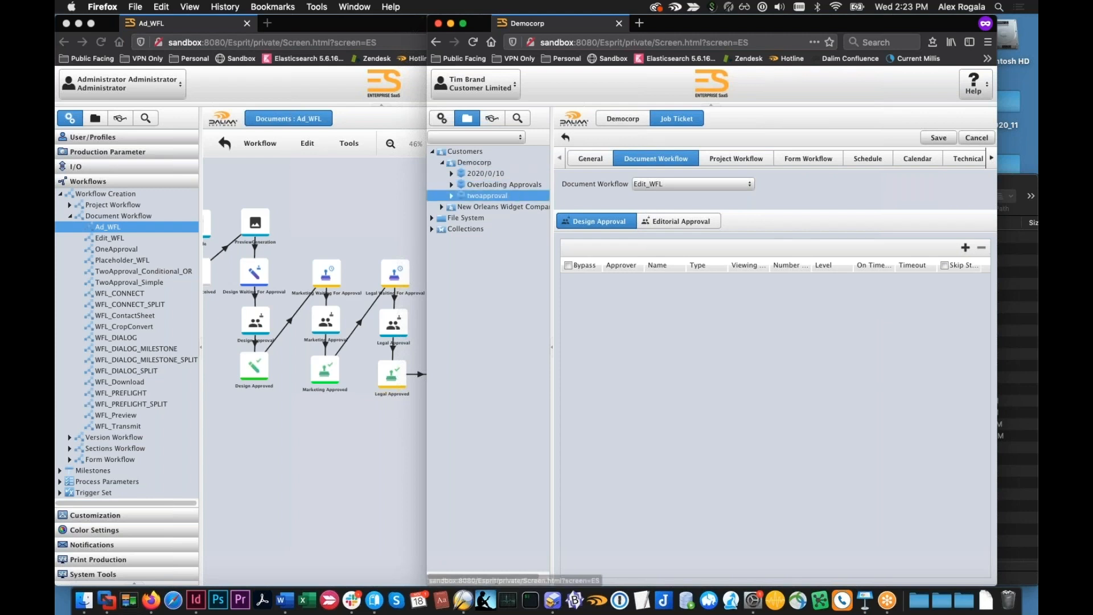
click(761, 349)
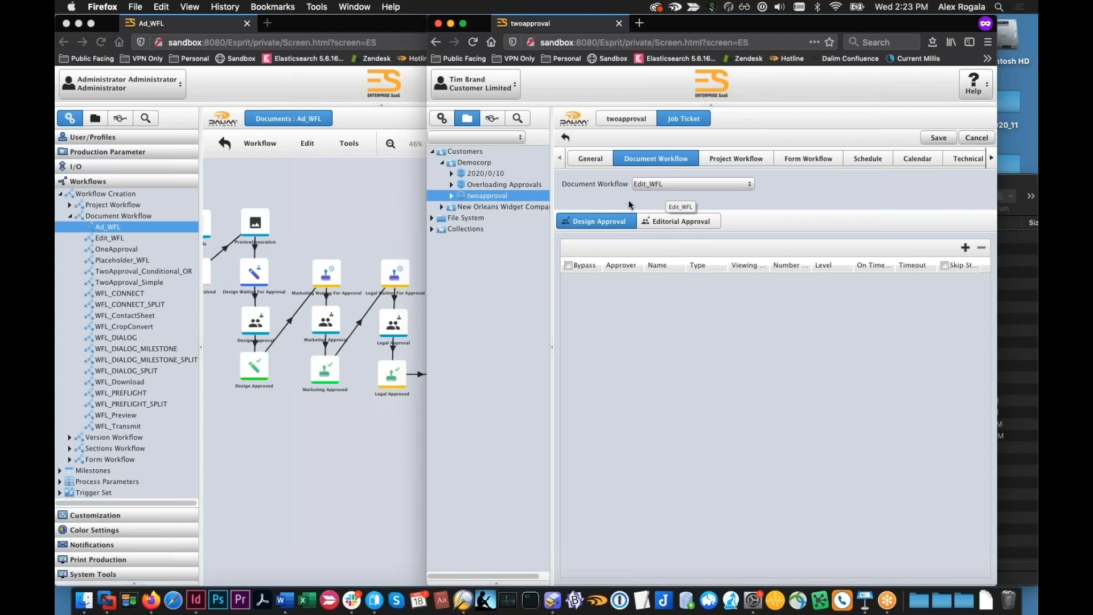
click(474, 162)
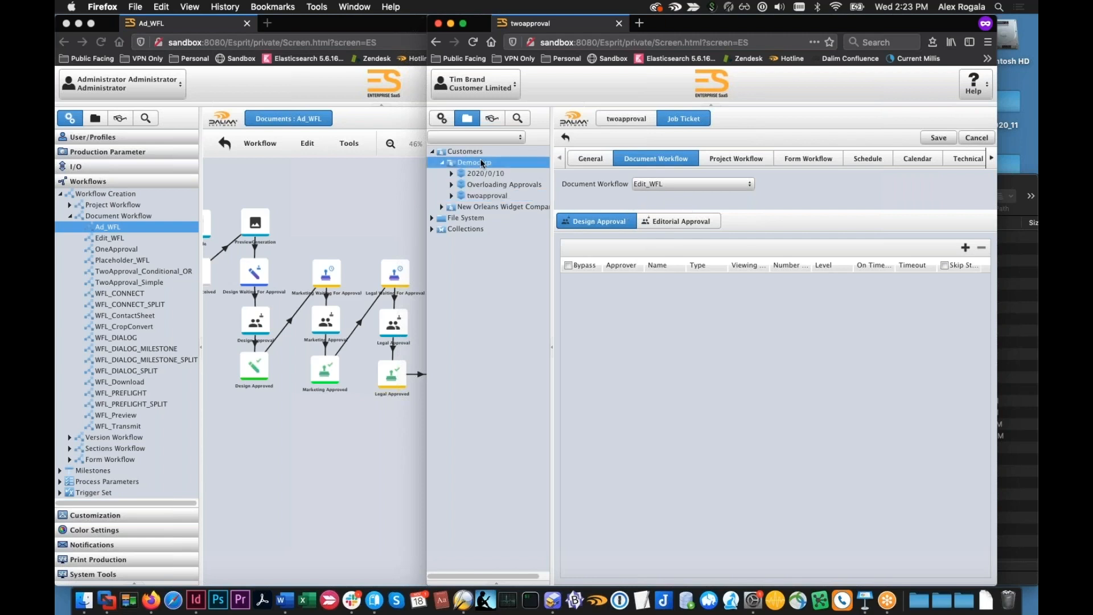
click(713, 349)
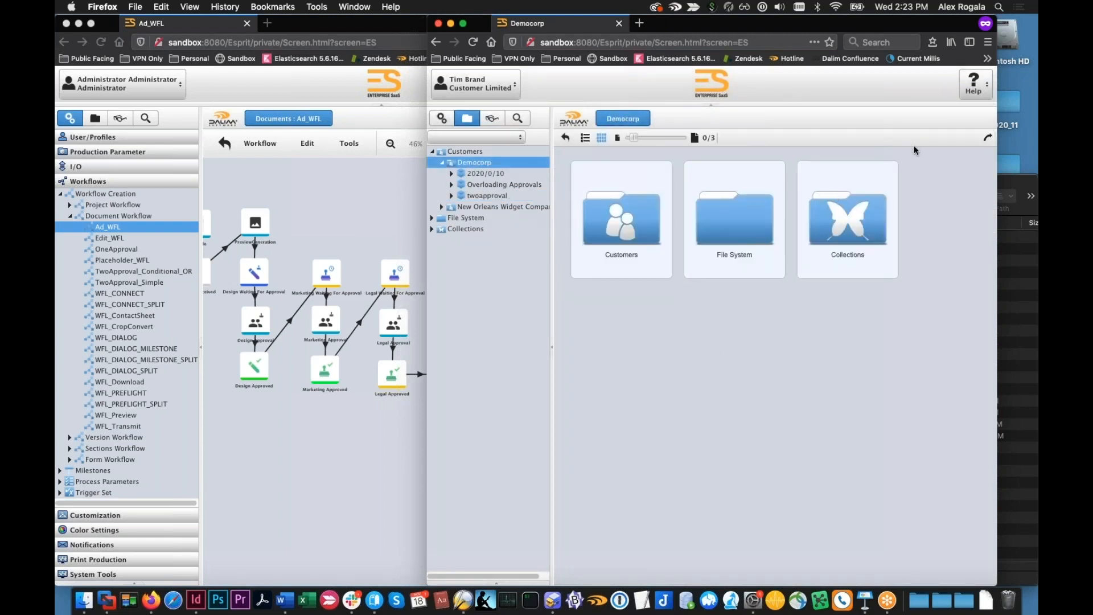
In the administrator session, start a new project under Democorp and set its document workflow to Edit_WFL
click(299, 166)
click(92, 119)
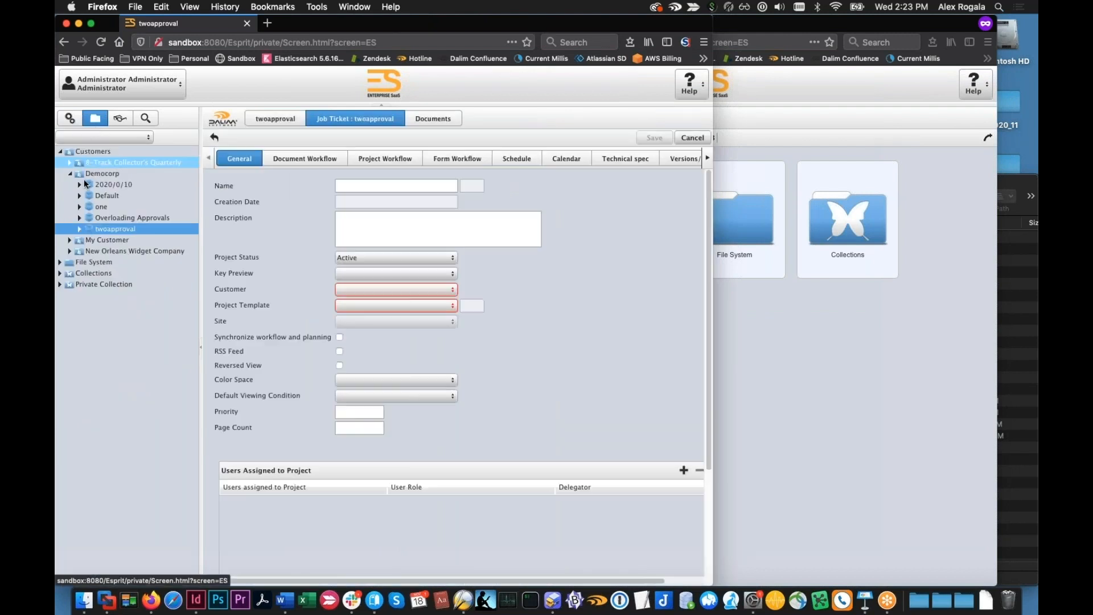
click(142, 173)
click(656, 138)
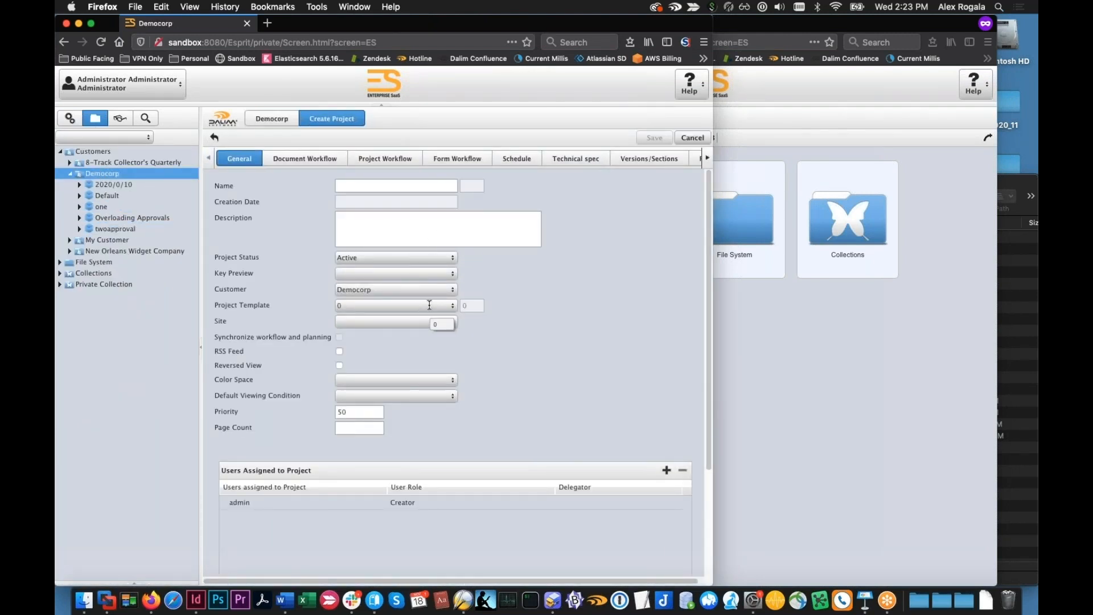
click(322, 164)
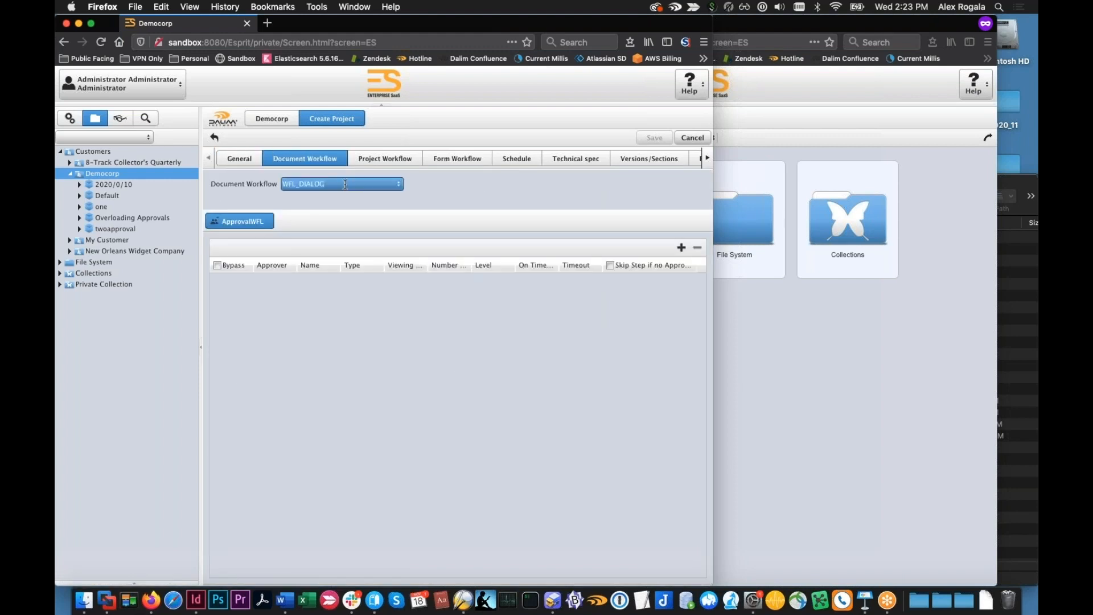
click(395, 189)
scroll(395, 305, down, 2)
scroll(385, 295, up, 3)
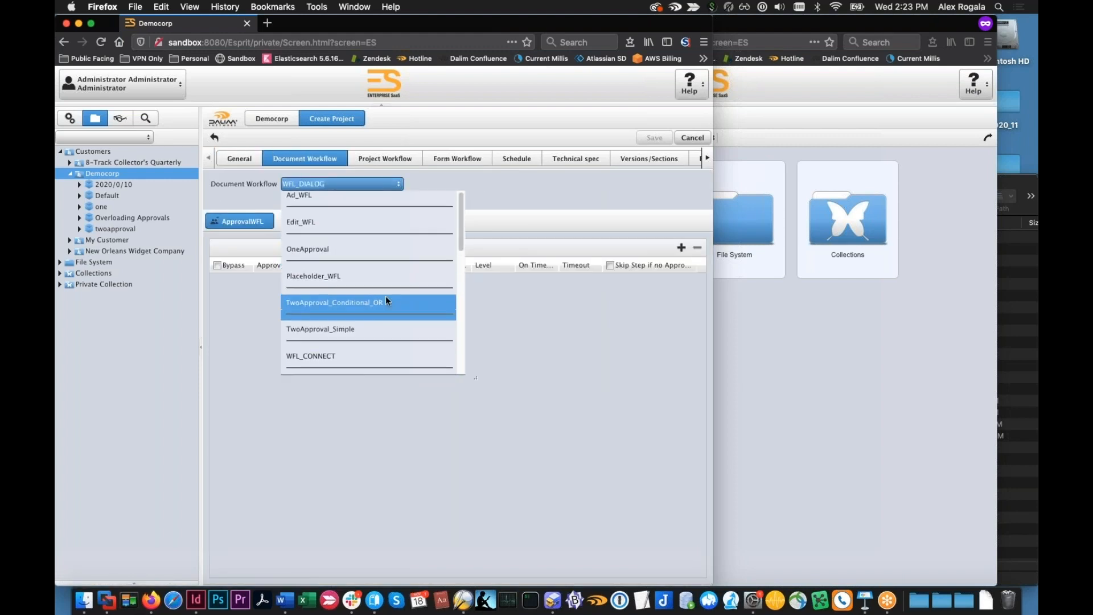
click(365, 229)
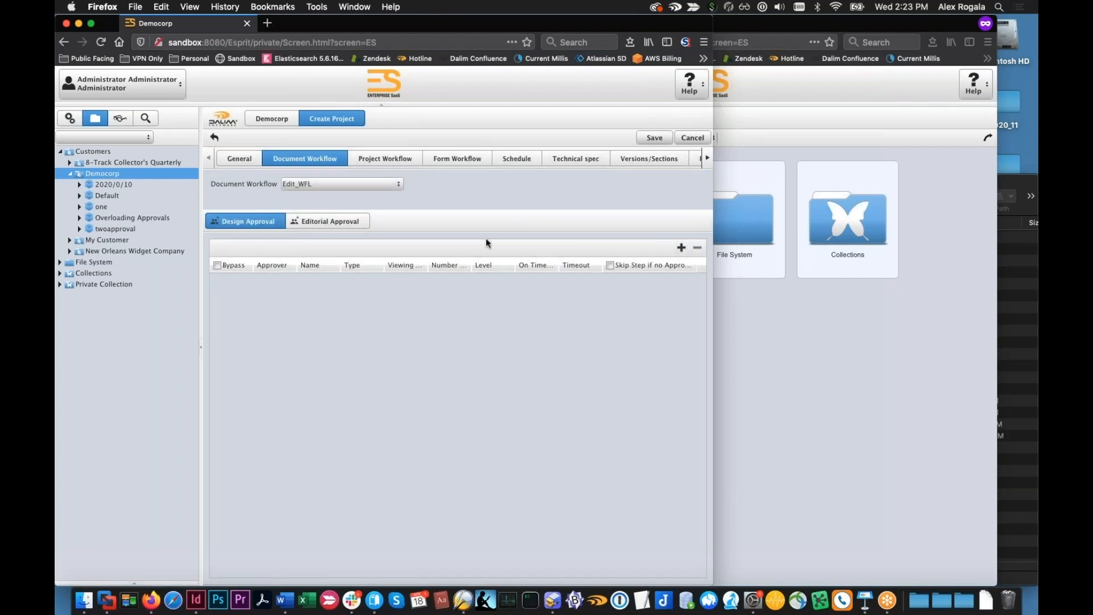
Add admin as an approver for the Design Approval step of the new project
click(681, 247)
click(282, 281)
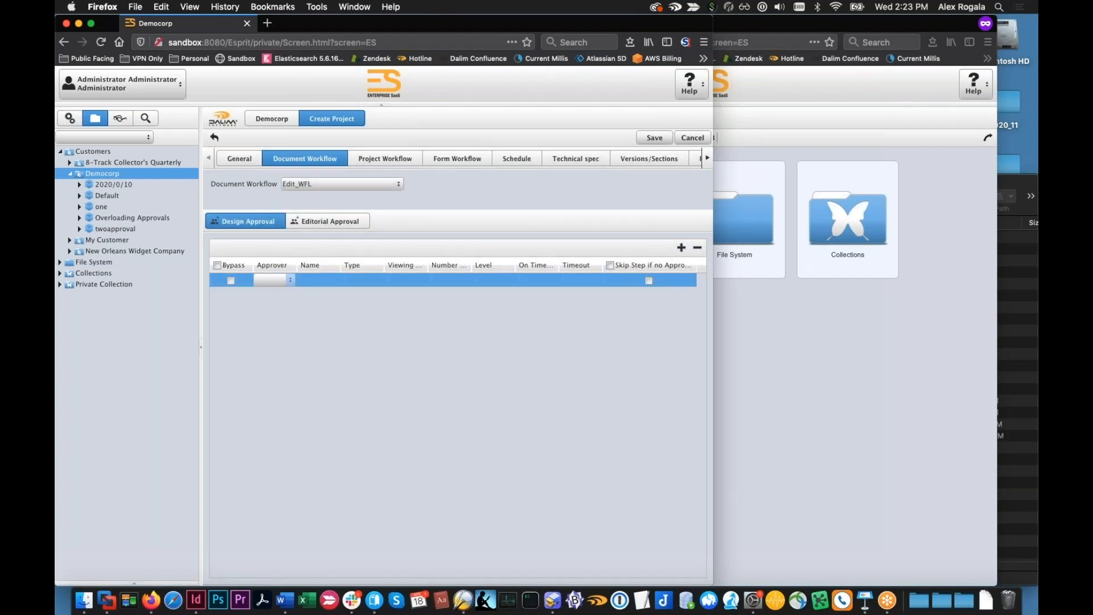
click(290, 280)
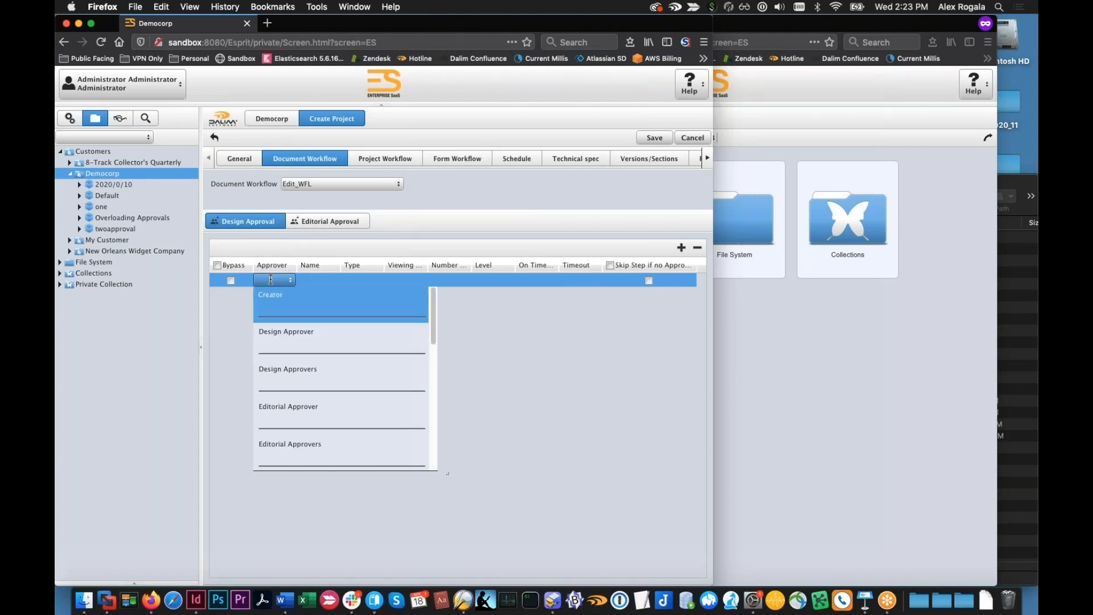
text(admin)
key(Return)
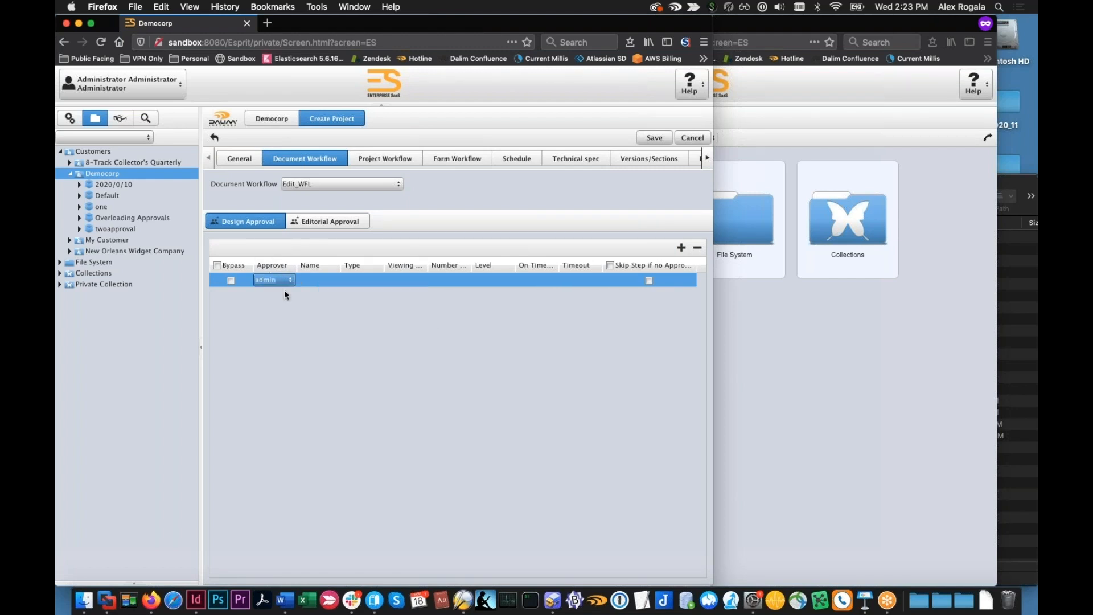
Add admin as the approver for the Editorial Approval step and save the new project
click(334, 223)
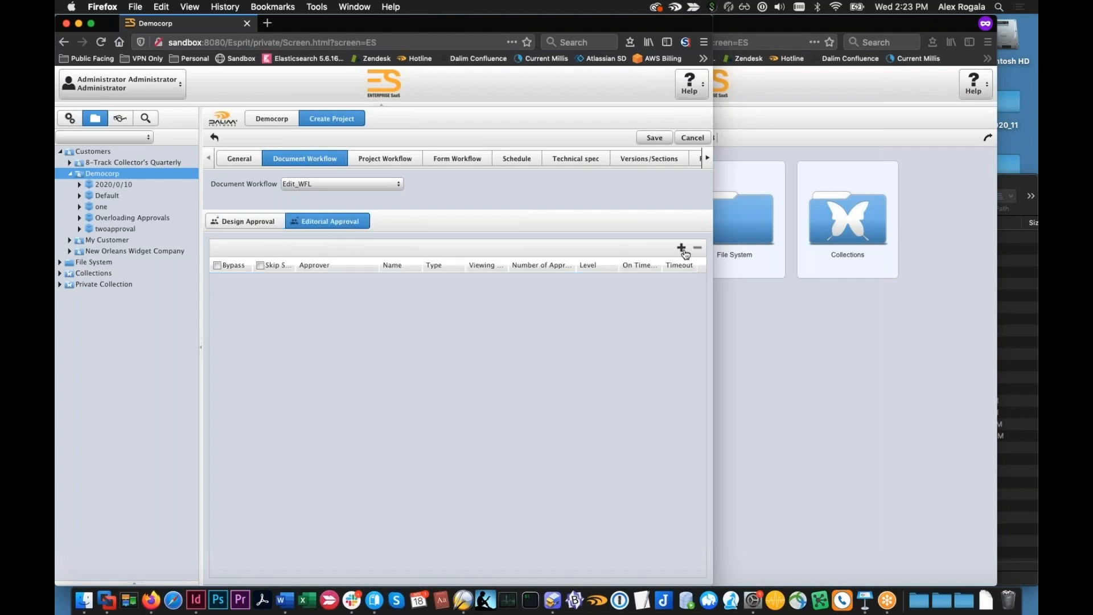
click(681, 248)
click(351, 282)
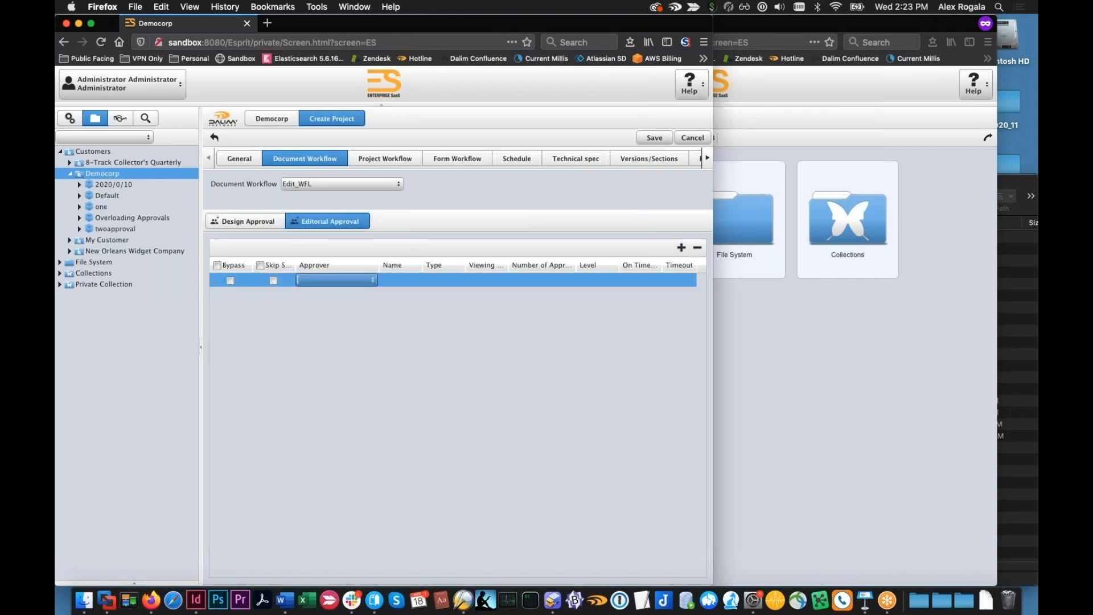
text(ad)
click(335, 299)
click(655, 138)
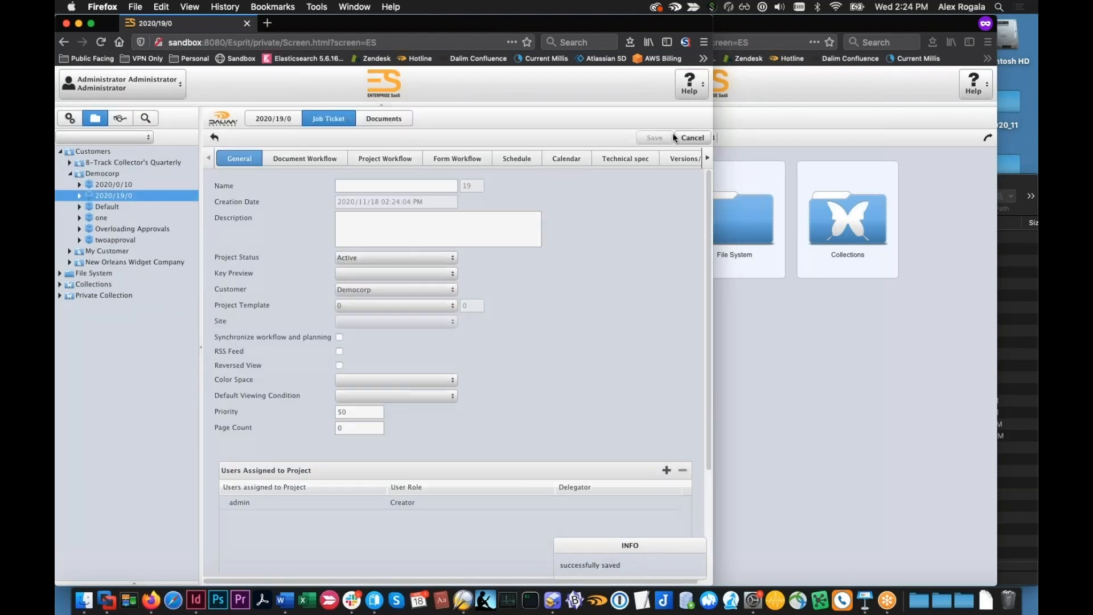
Open the document upload for the new project and queue 1_ED_1115.pdf from the ED folder in Finder
click(382, 119)
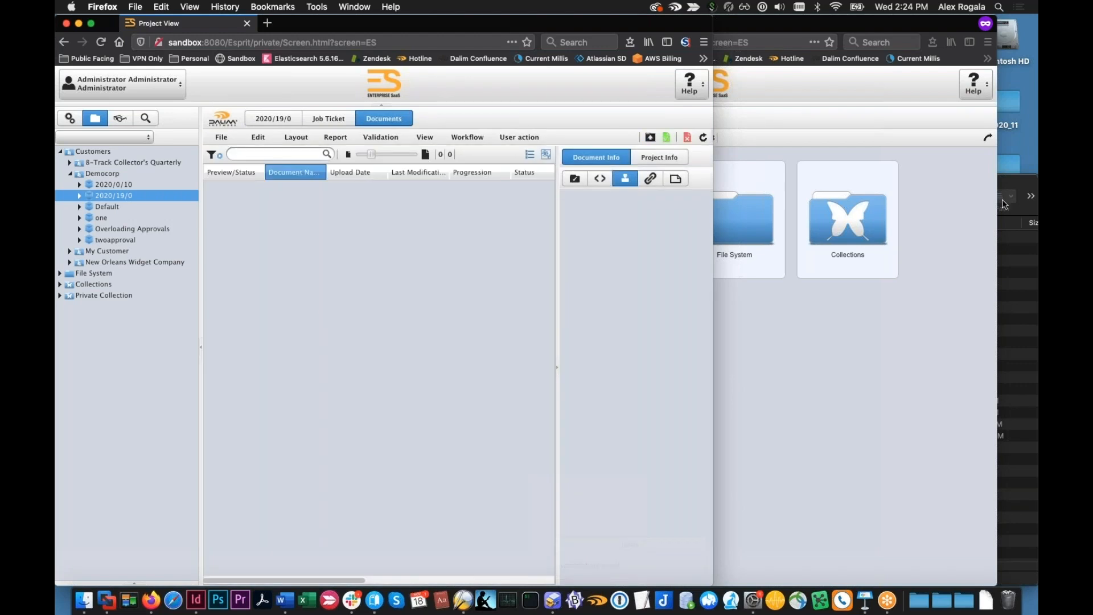
click(651, 139)
drag(644, 75, 675, 170)
drag(1020, 184, 1013, 156)
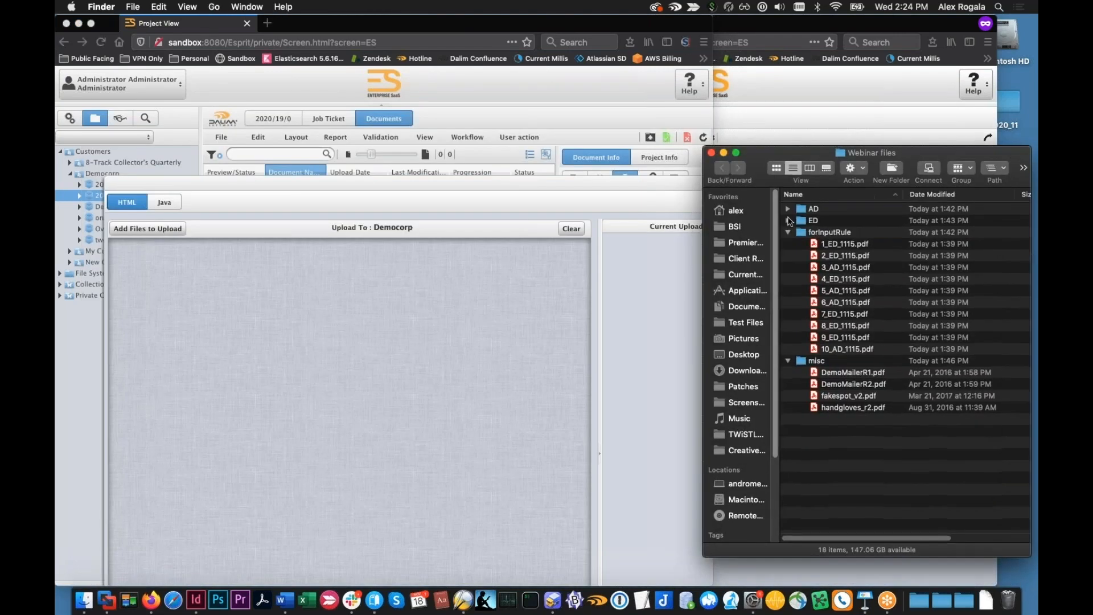
click(787, 221)
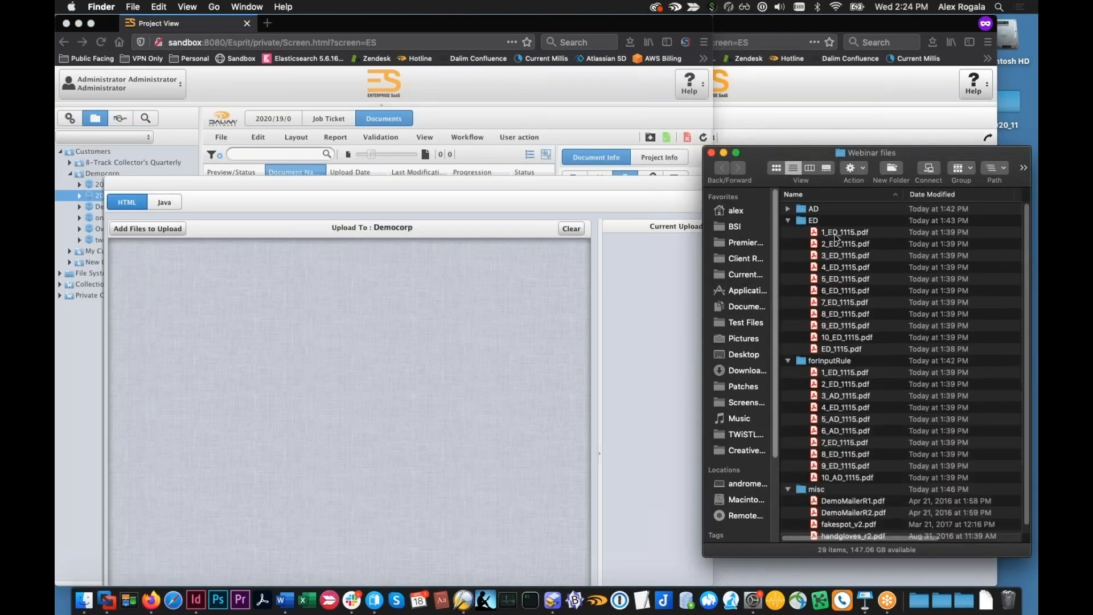
click(848, 233)
drag(848, 233, 375, 238)
click(375, 198)
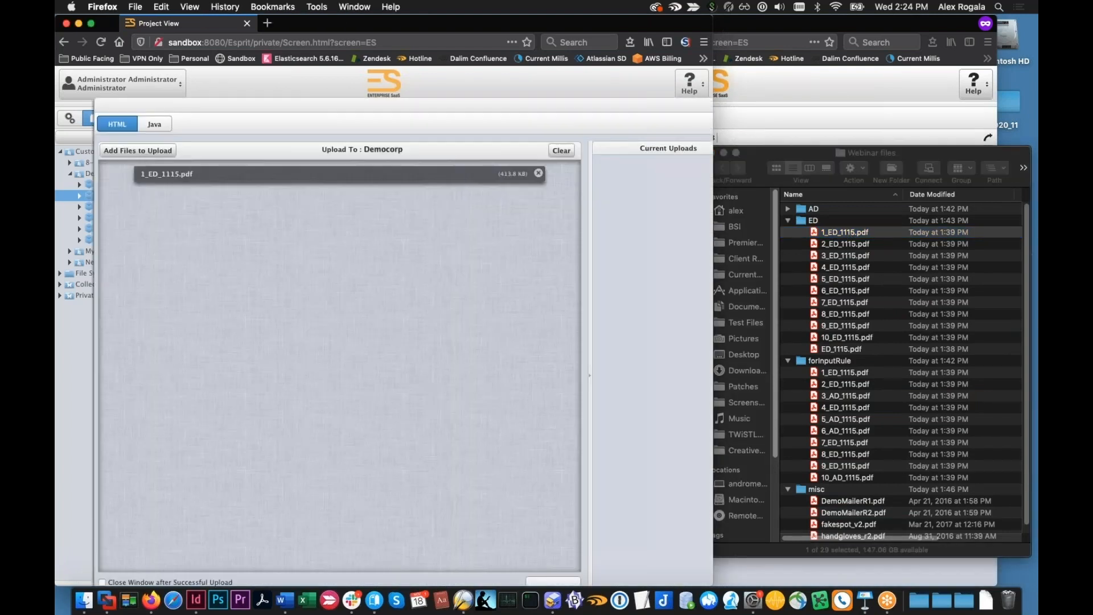
Add 2_ED_1115.pdf and 3_AD_1115.pdf to the upload queue and start the uploads
click(847, 247)
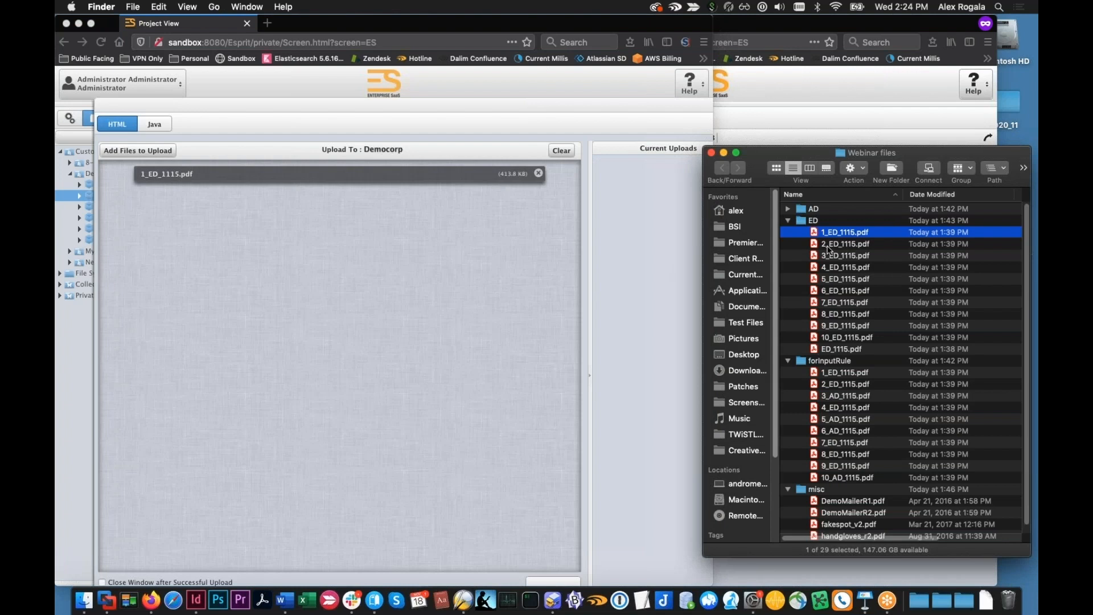
shift+click(845, 244)
drag(845, 243, 503, 195)
click(538, 193)
drag(518, 108, 499, 83)
click(856, 381)
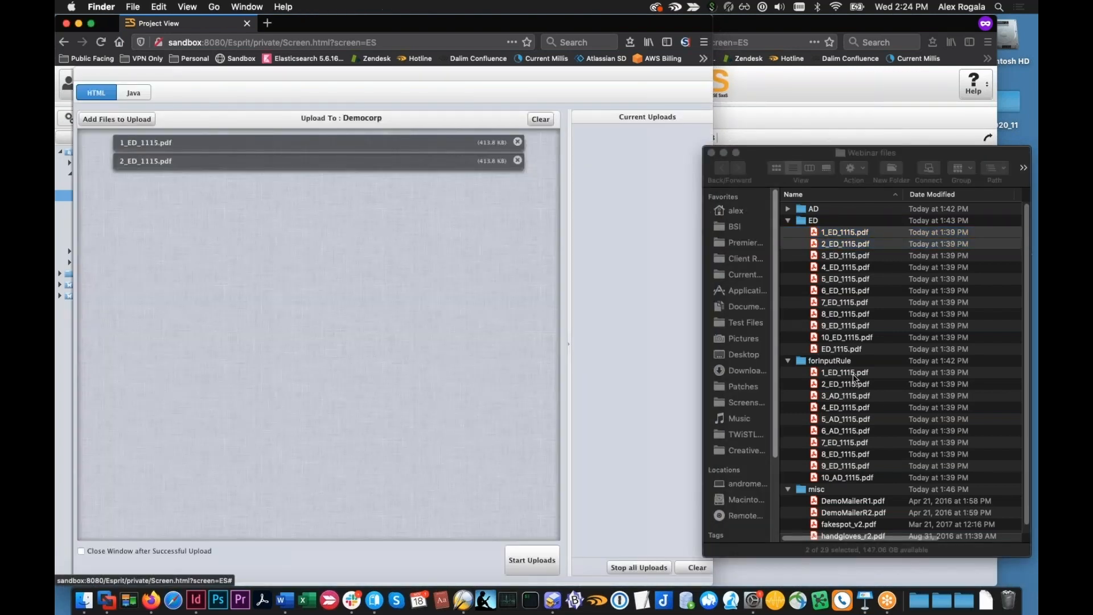
drag(836, 400, 422, 372)
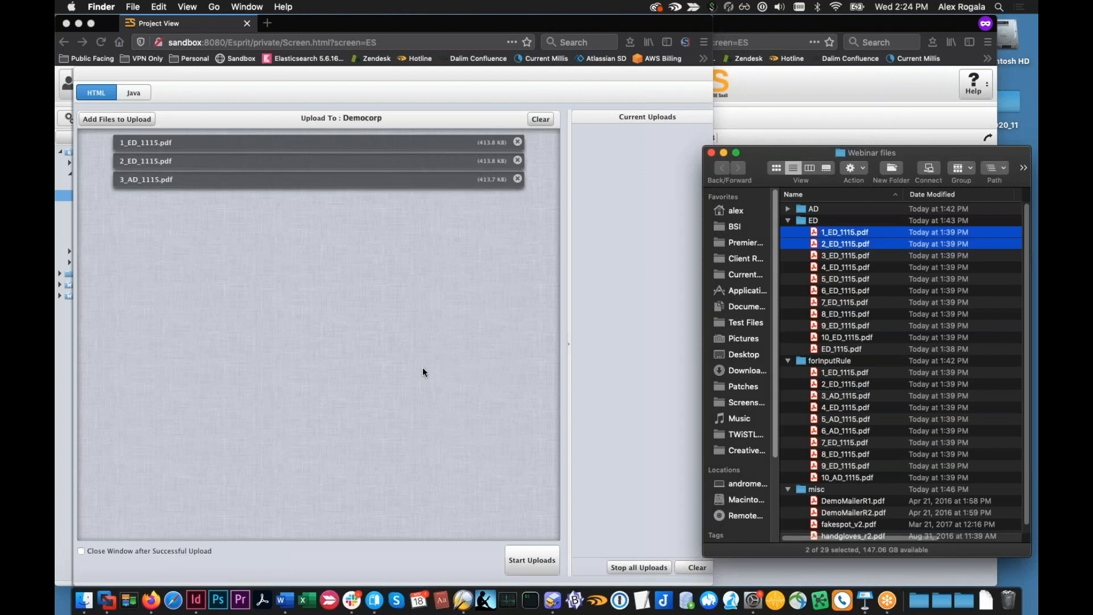
click(532, 560)
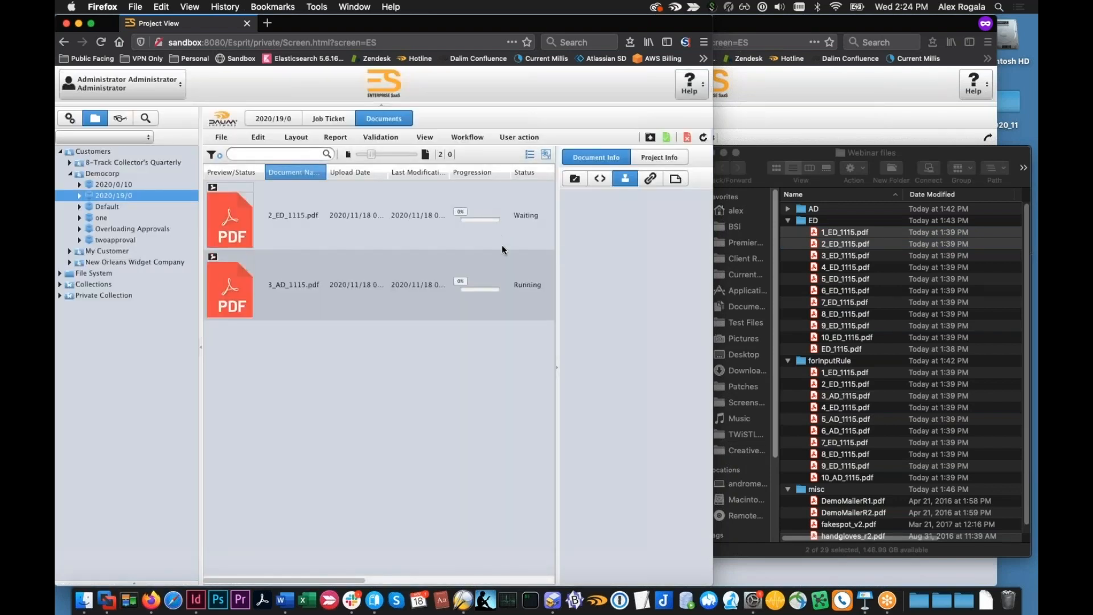
Widen the document list to check each document's current step and workflow, and review the first listed document's assigned approvers
drag(556, 252, 593, 258)
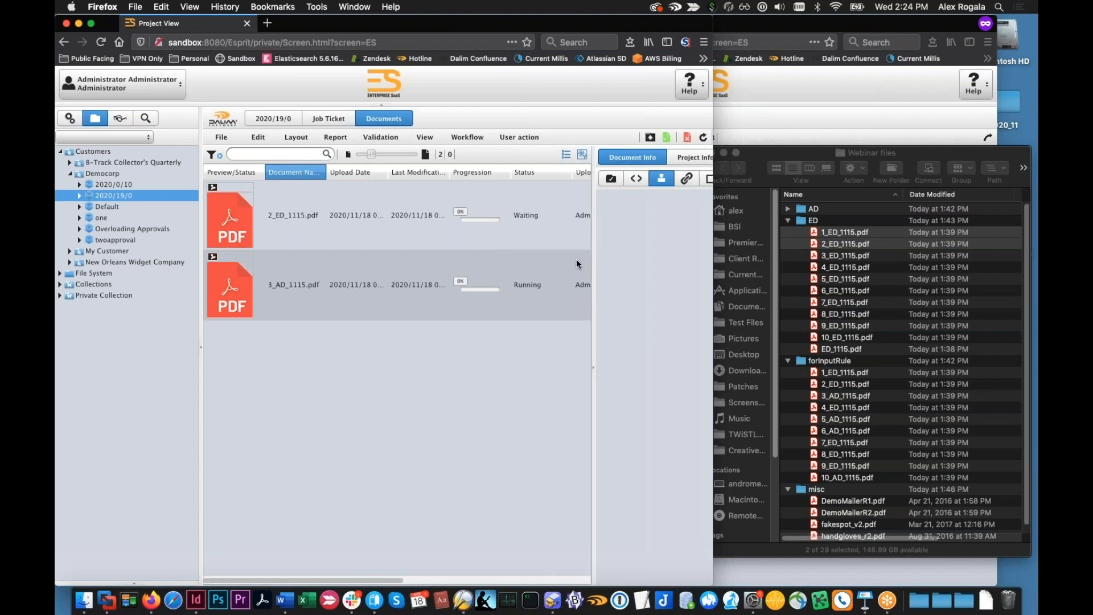
drag(713, 269, 839, 270)
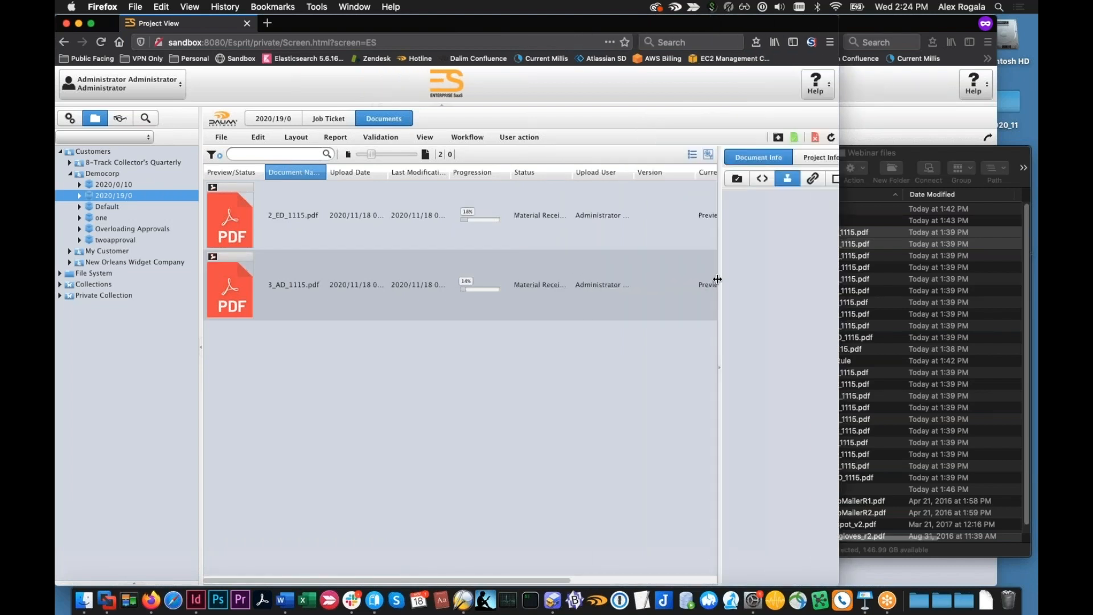
drag(720, 279, 767, 285)
click(586, 350)
drag(478, 581, 654, 581)
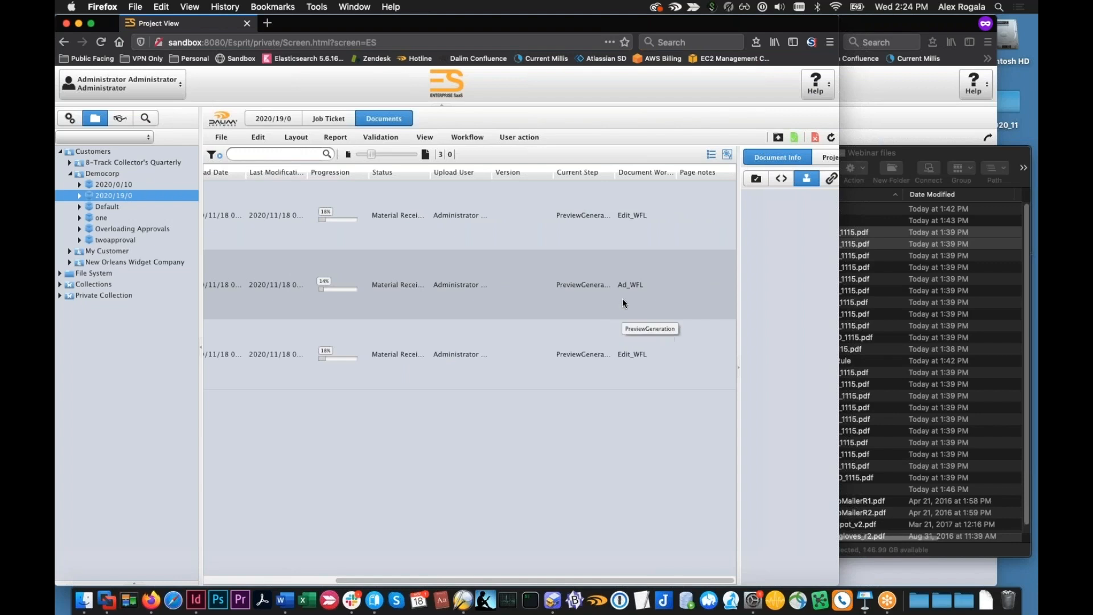
click(617, 242)
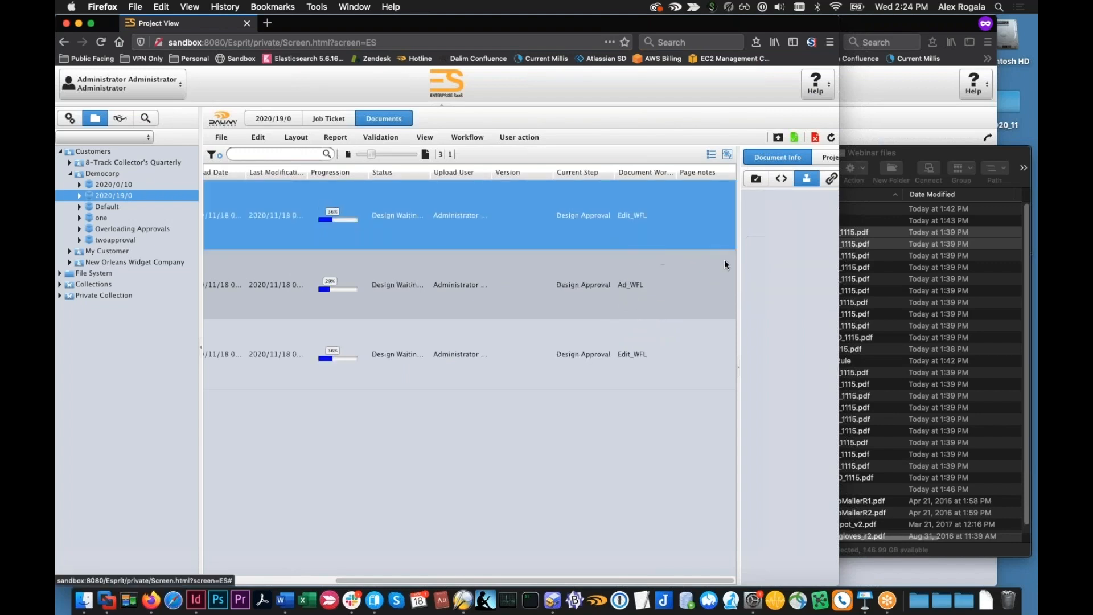
drag(738, 259, 653, 251)
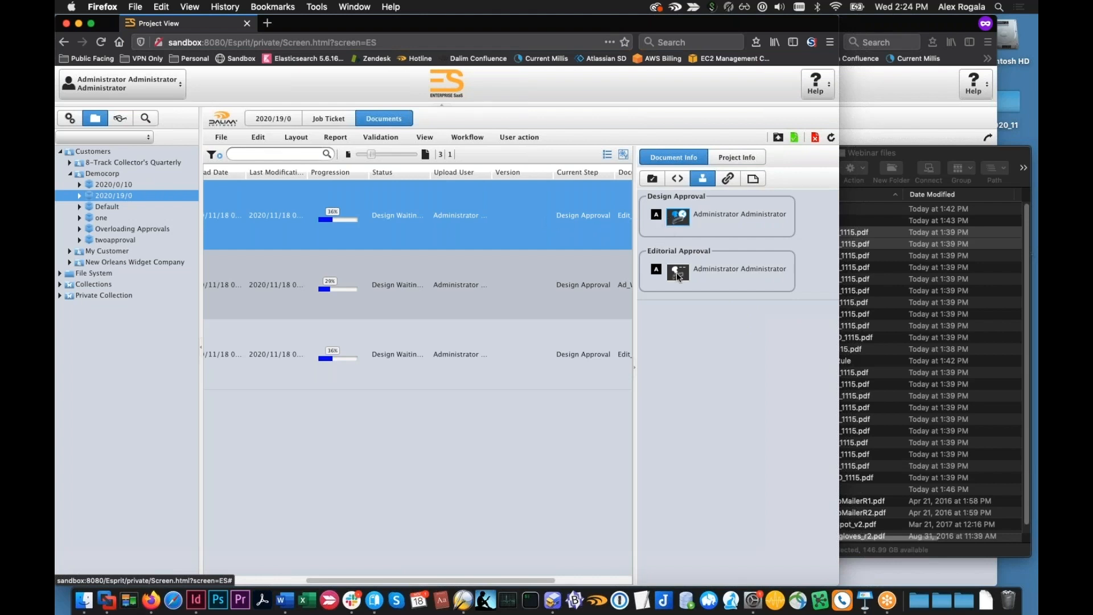
Review the approvers assigned to the second listed document, and compare them with the document workflow in the project's job ticket
click(582, 282)
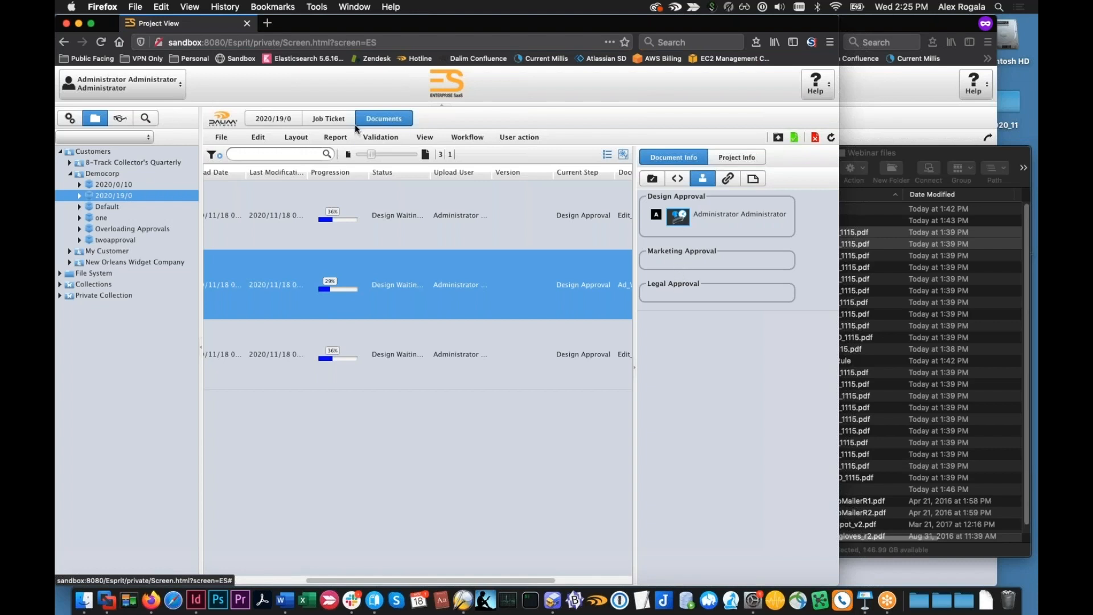
click(336, 124)
click(319, 160)
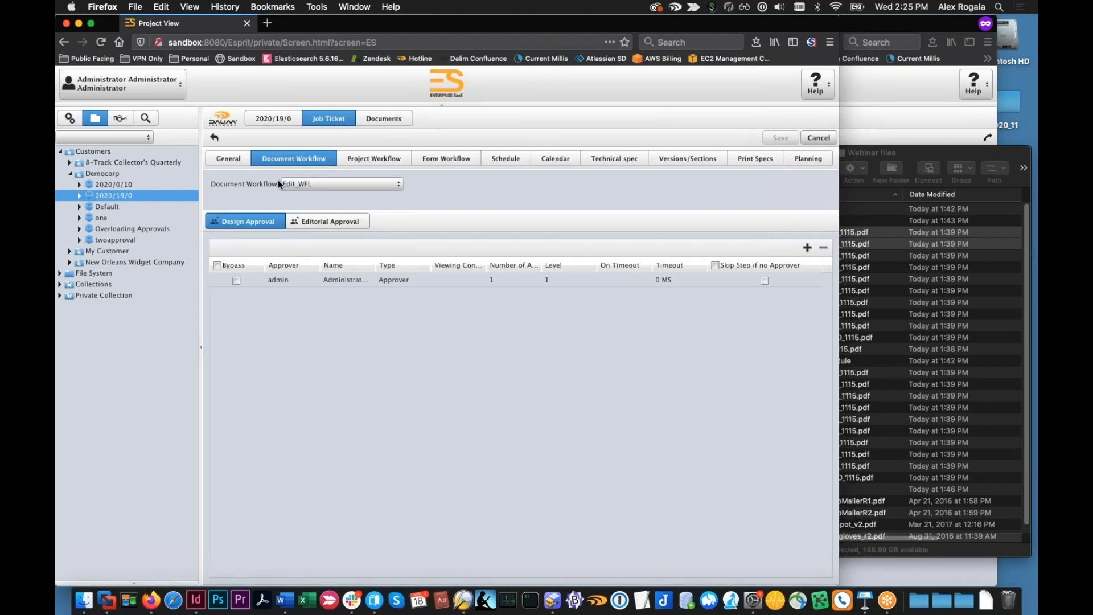
Open the Placeholder_WFL document workflow in the administration area and examine its DigitalDelivery step
click(78, 122)
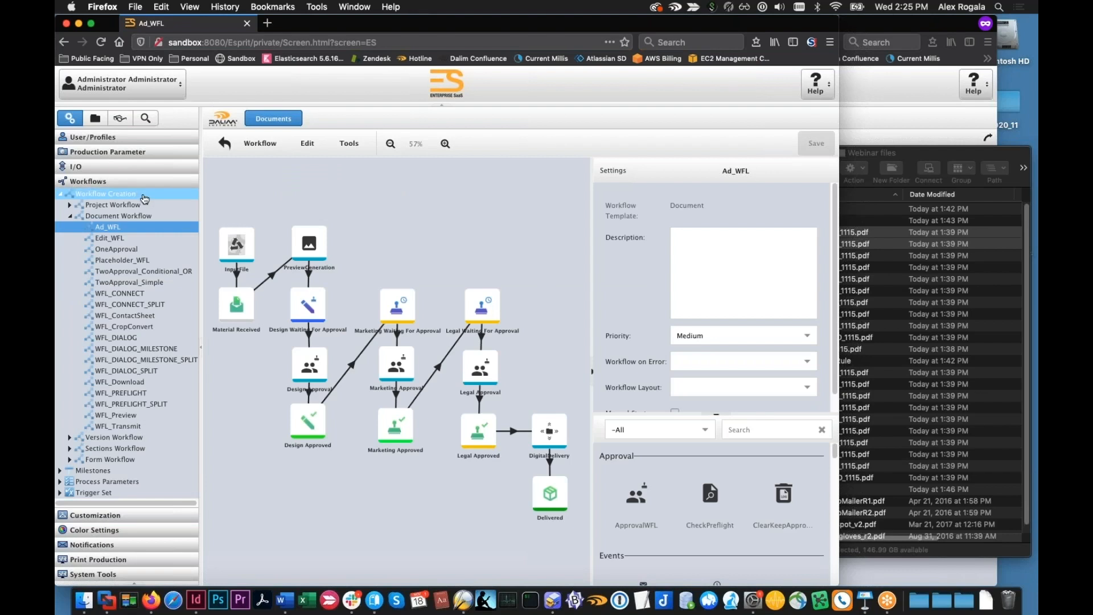
click(116, 259)
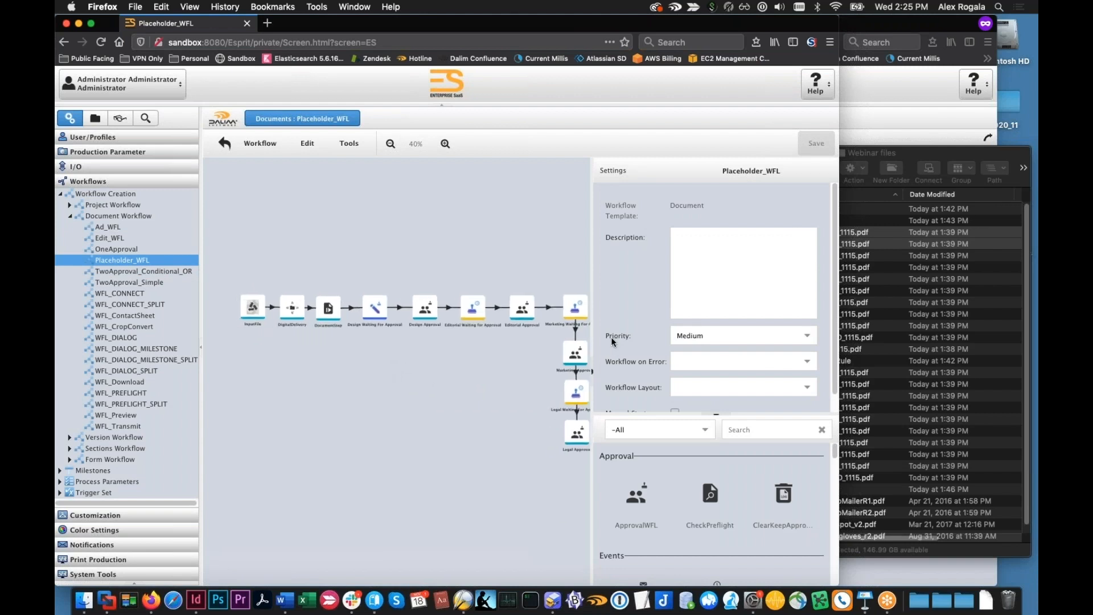
drag(592, 336, 708, 339)
scroll(410, 394, up, 4)
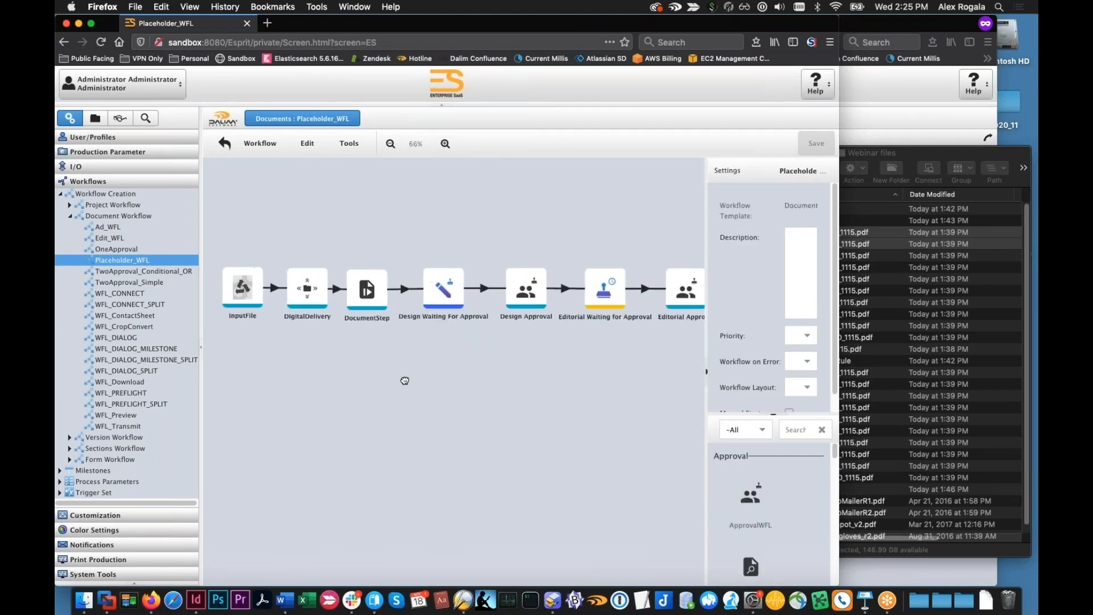
click(300, 298)
click(300, 297)
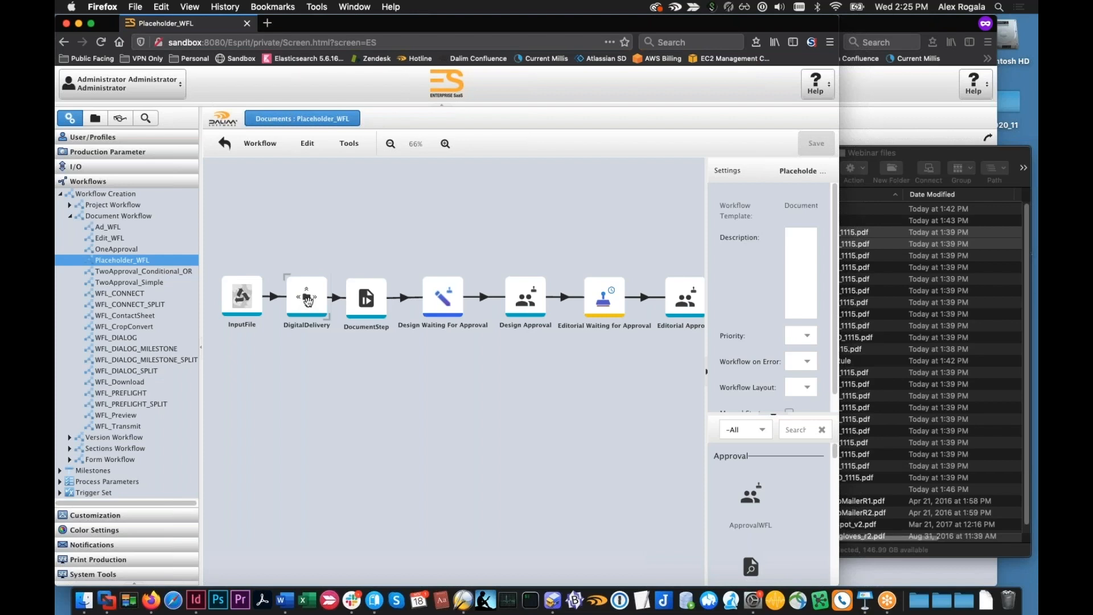
Examine the parameters of the DocumentStep in Placeholder_WFL, particularly its configured action
click(366, 297)
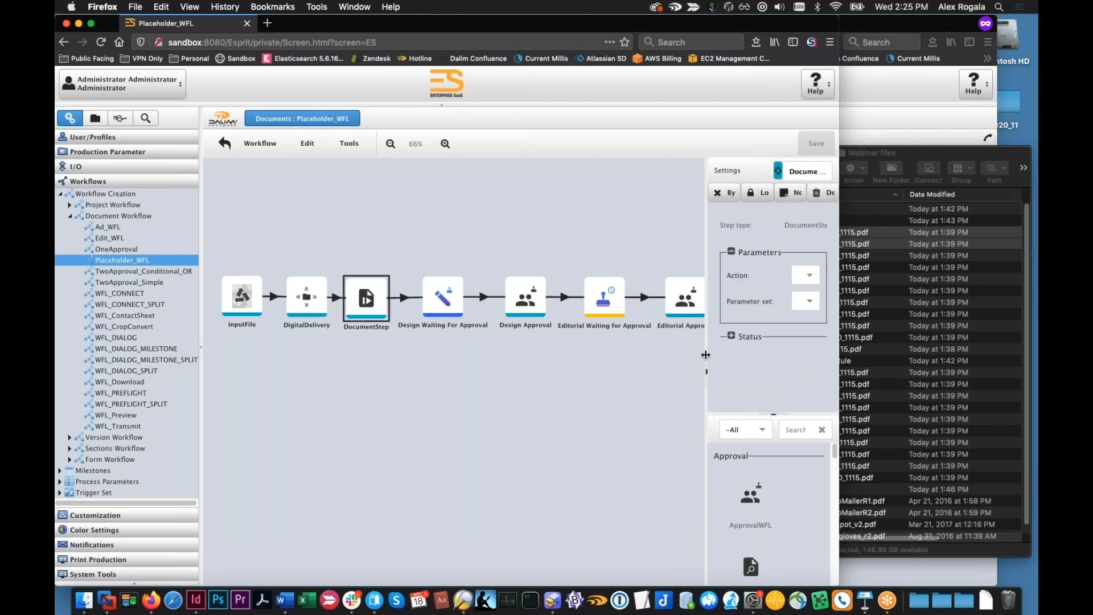
drag(705, 354, 583, 350)
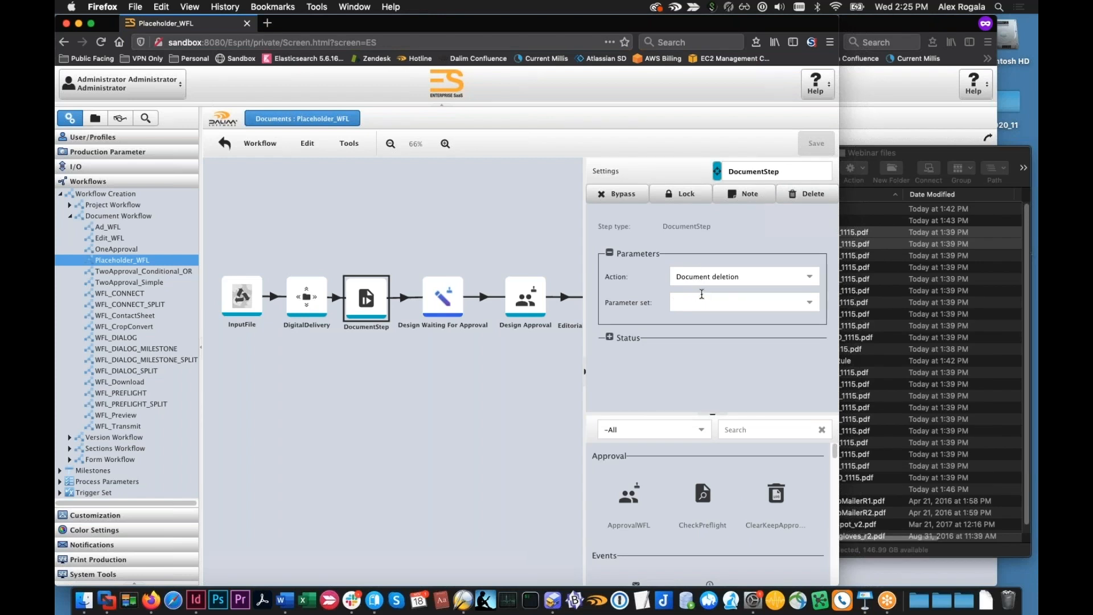
drag(723, 276, 671, 276)
click(681, 277)
Examine the remaining steps of Placeholder_WFL, from Design Waiting For Approval through Editorial Approval to the marketing and legal approvals
click(470, 392)
drag(495, 390, 367, 387)
click(315, 295)
click(398, 293)
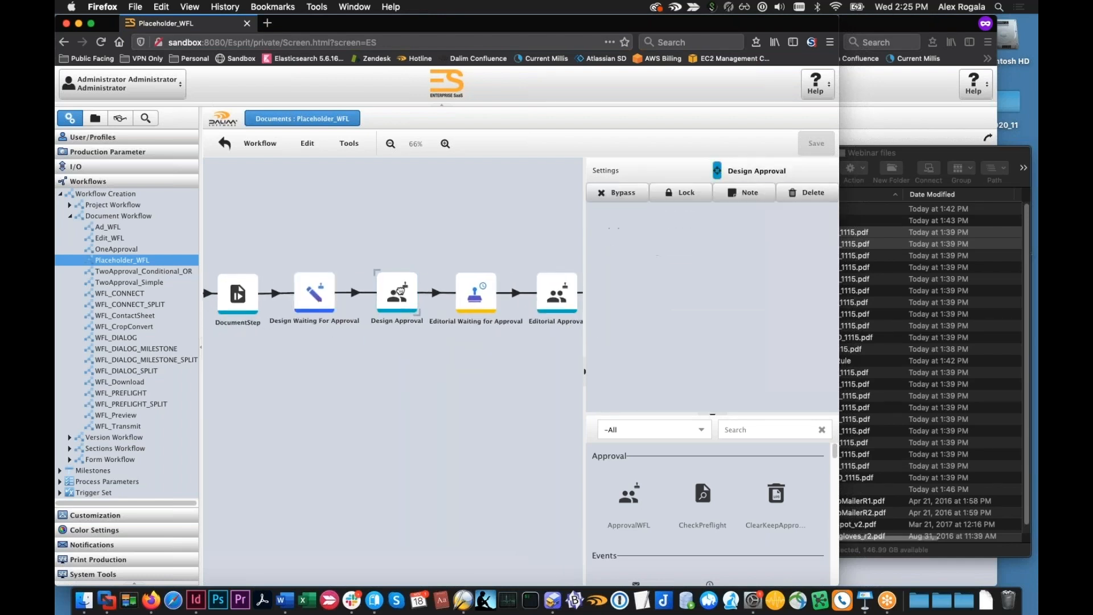
click(476, 293)
click(556, 293)
drag(571, 364, 410, 342)
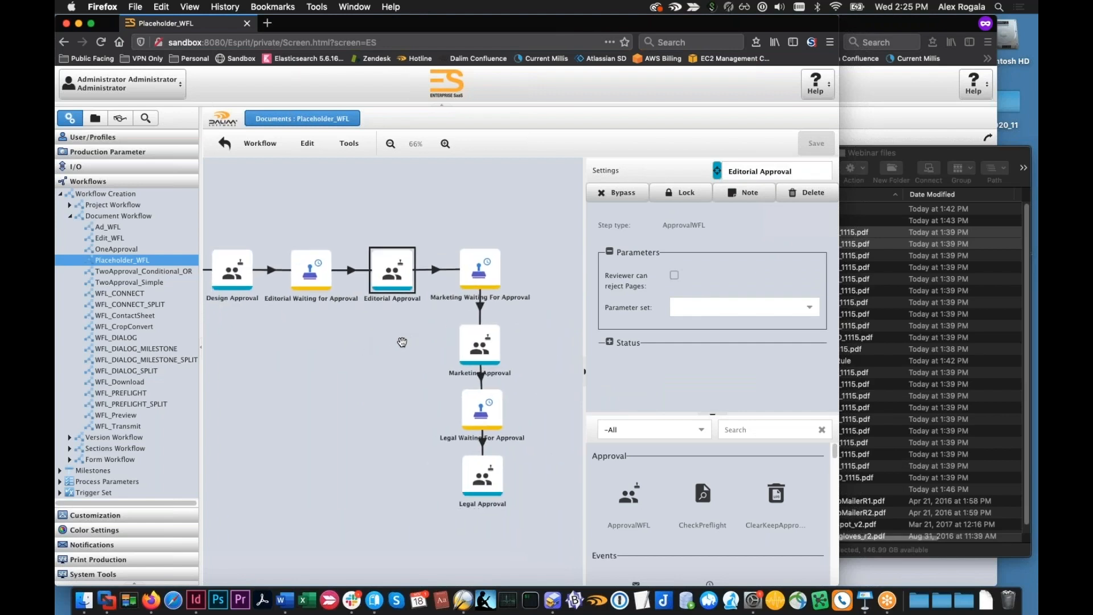
Open the OverloadingApprovals project template and check which document workflow it uses
click(75, 138)
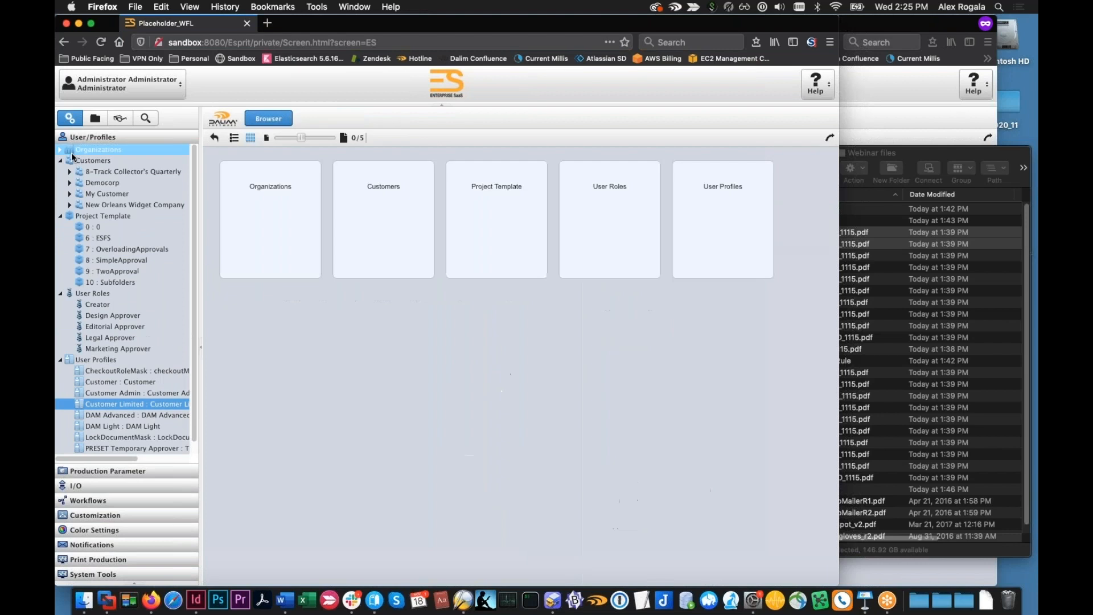
click(126, 249)
click(397, 159)
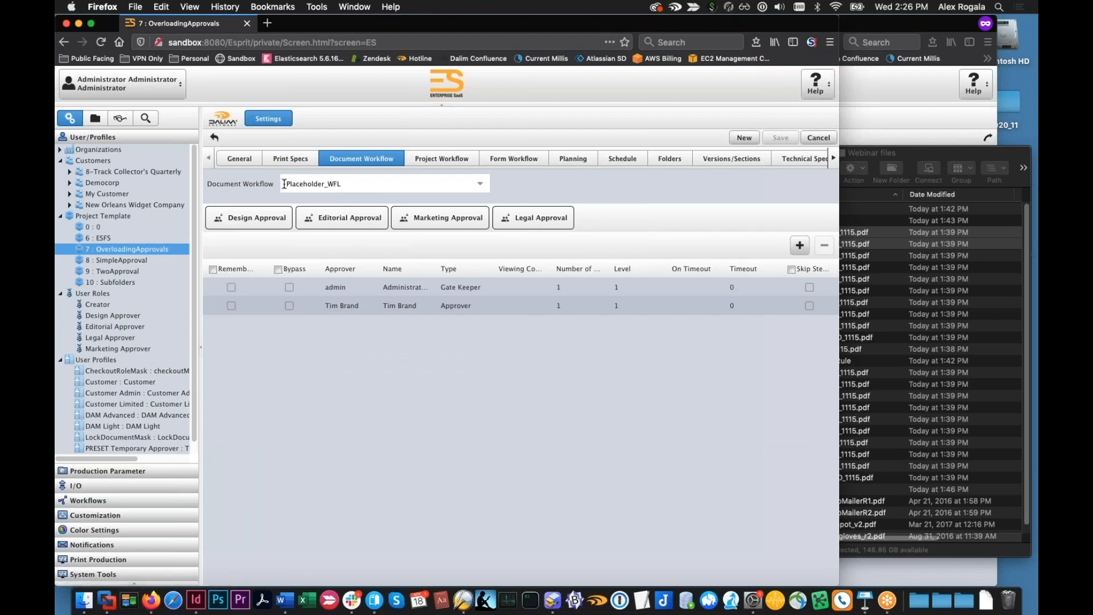
double_click(369, 184)
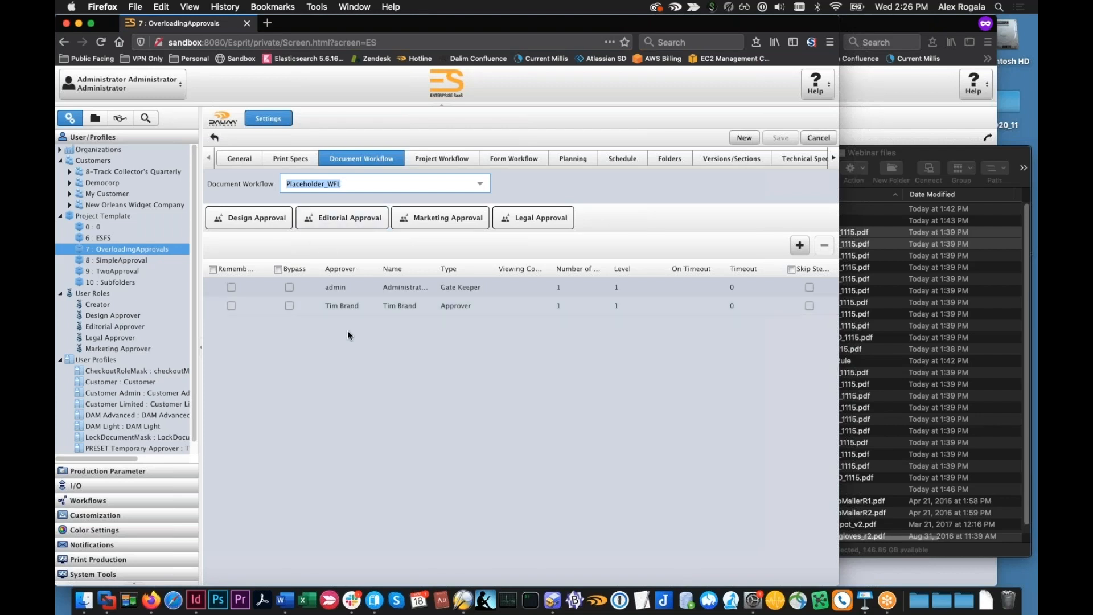
click(360, 344)
Review the template's approvers for the Design, Editorial, Marketing and Legal Approval steps, and return to the customers' project view
click(279, 221)
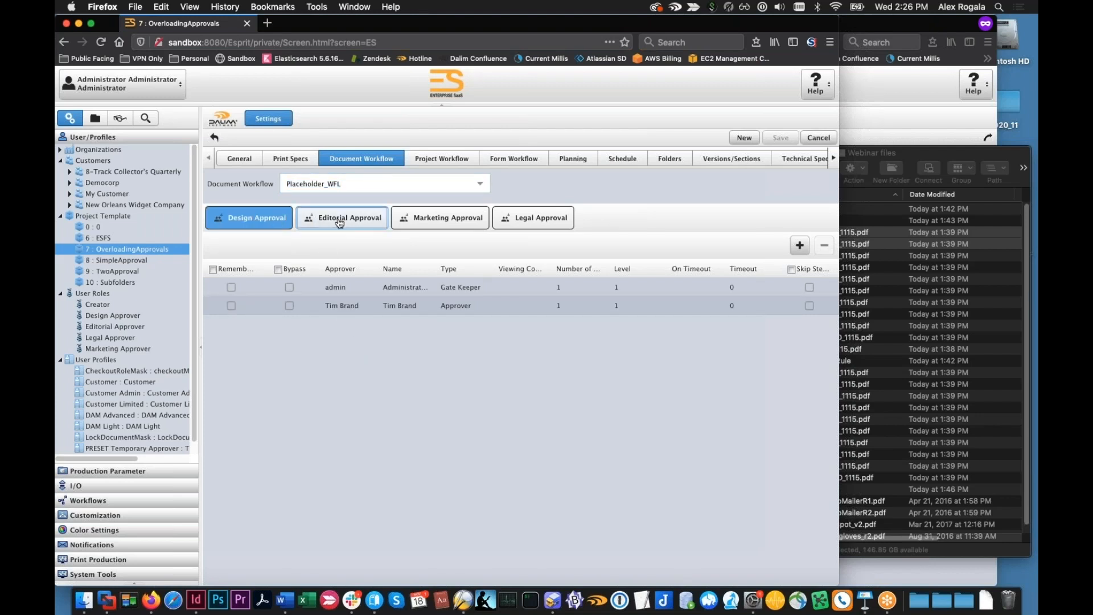
click(449, 219)
click(516, 220)
click(444, 219)
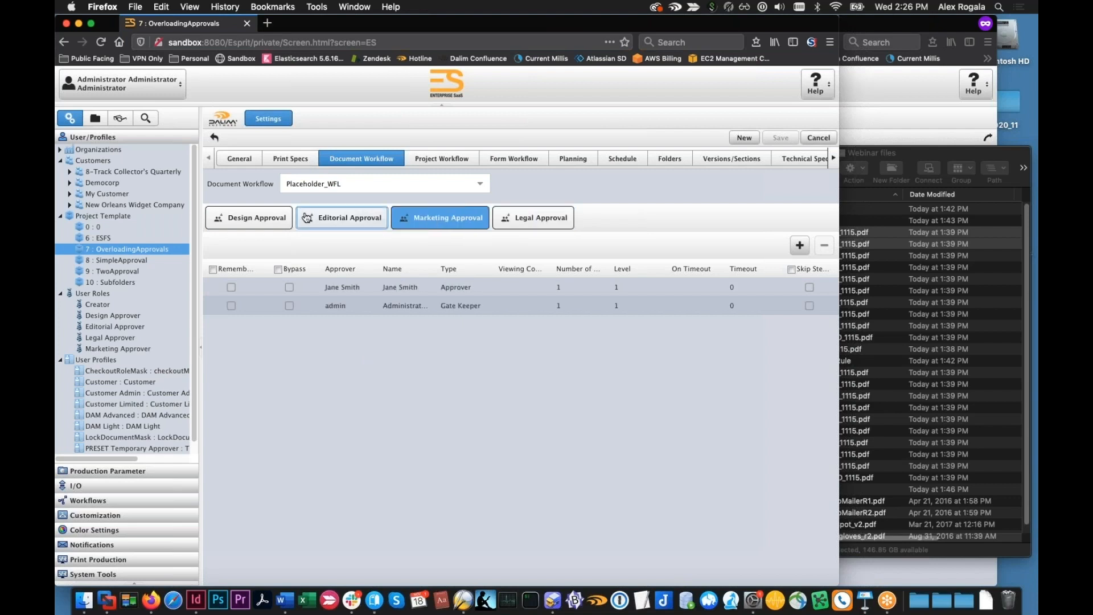
click(345, 219)
click(270, 219)
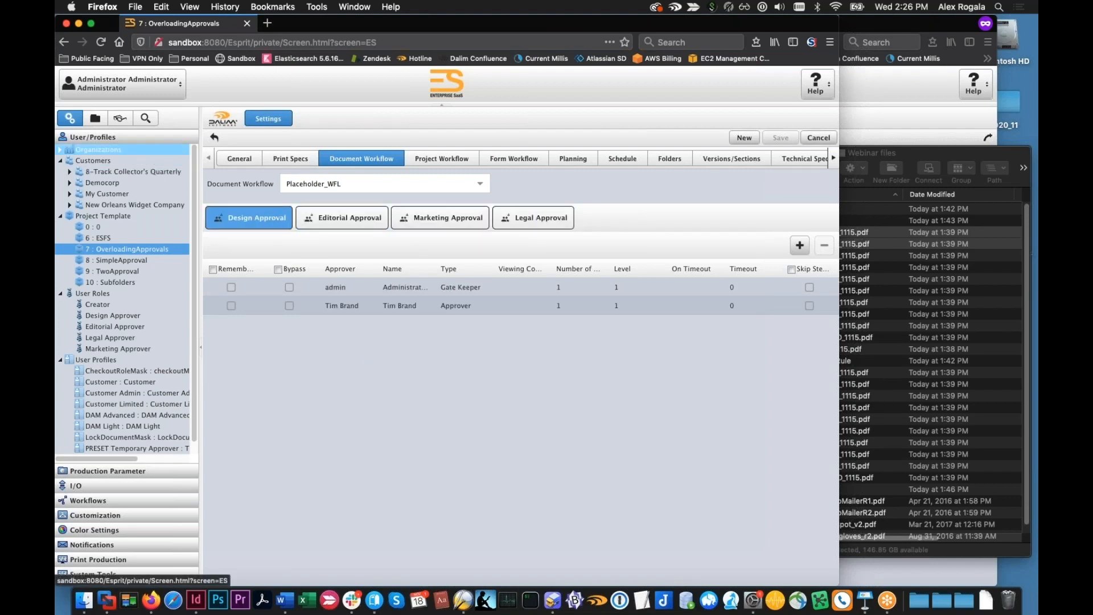
click(95, 121)
click(124, 164)
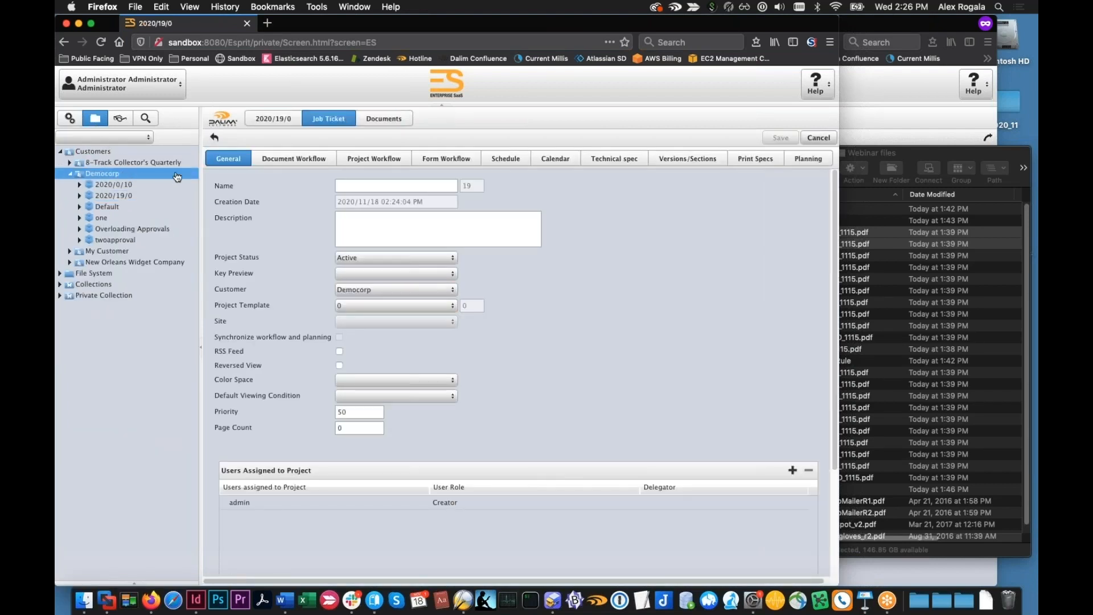
click(782, 138)
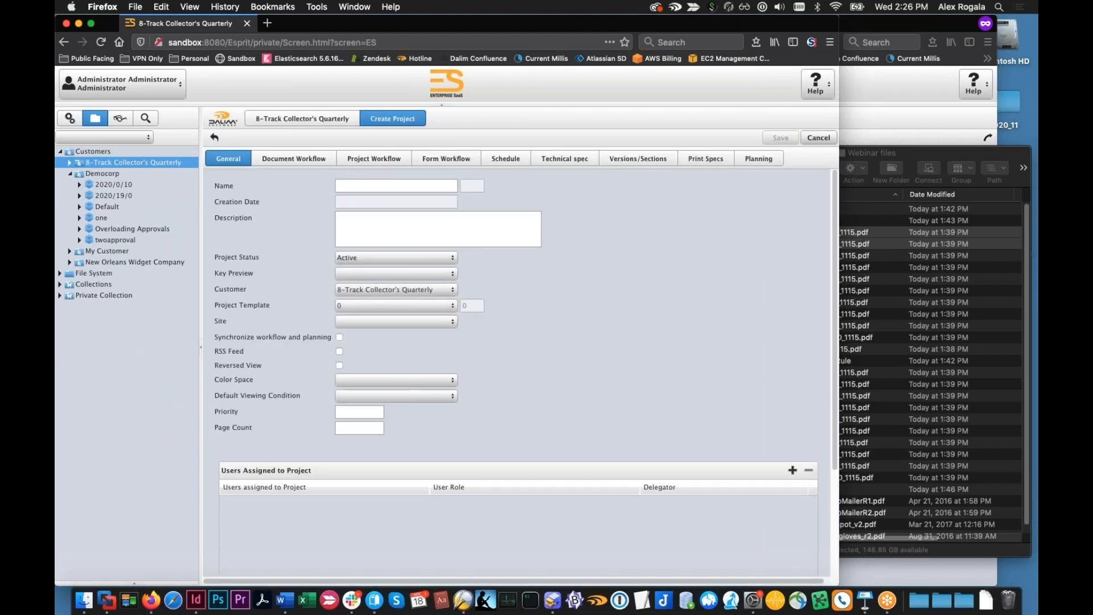
click(444, 305)
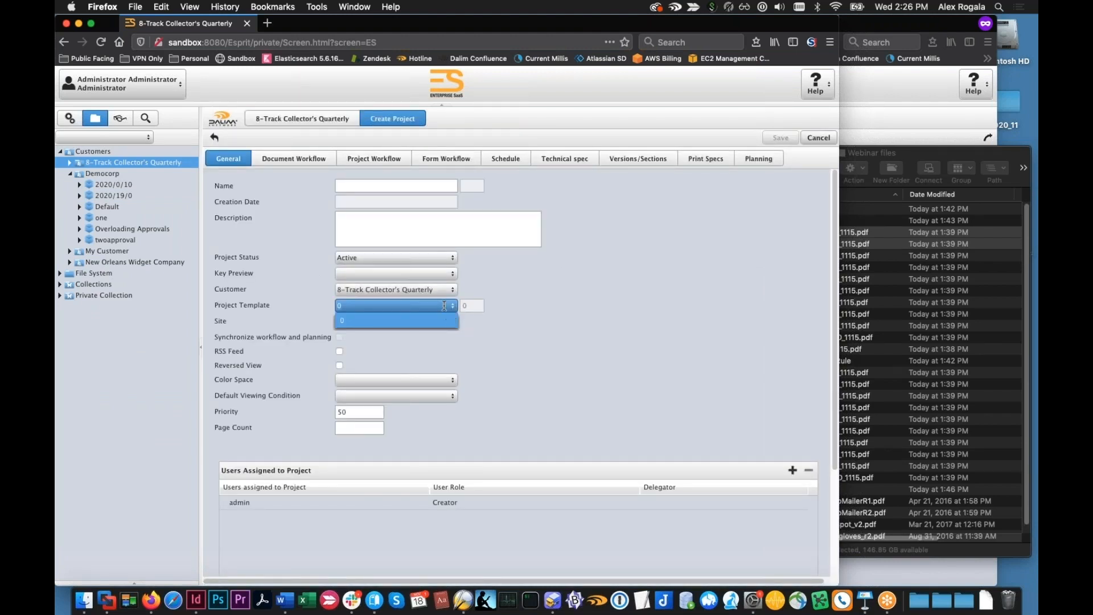
Create and save a Democorp project based on the OverloadingApprovals template, checking its project and document workflow settings before saving
click(103, 173)
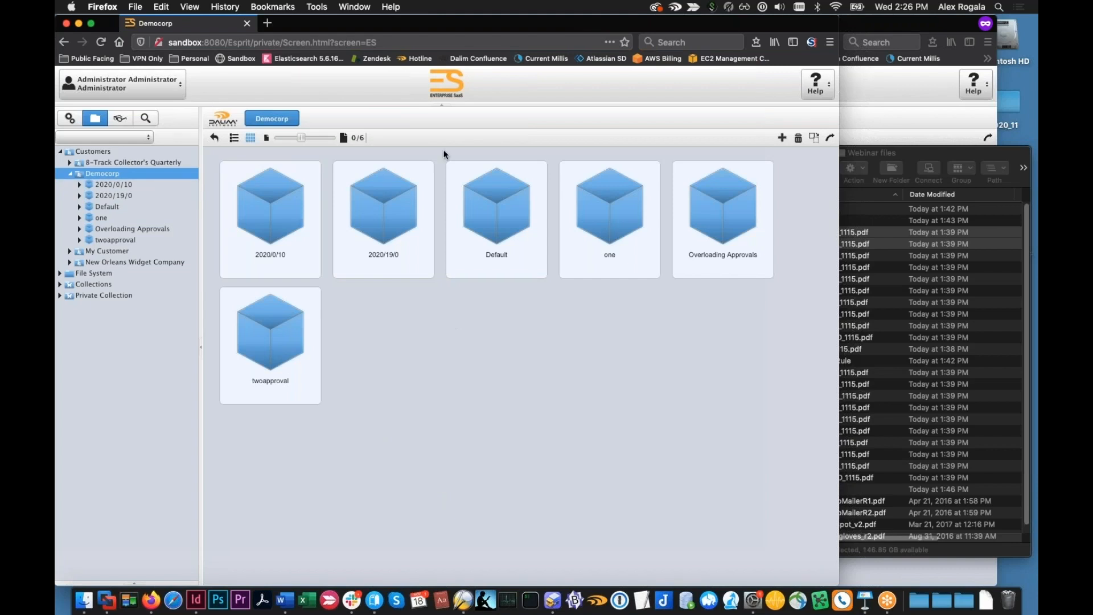
click(783, 136)
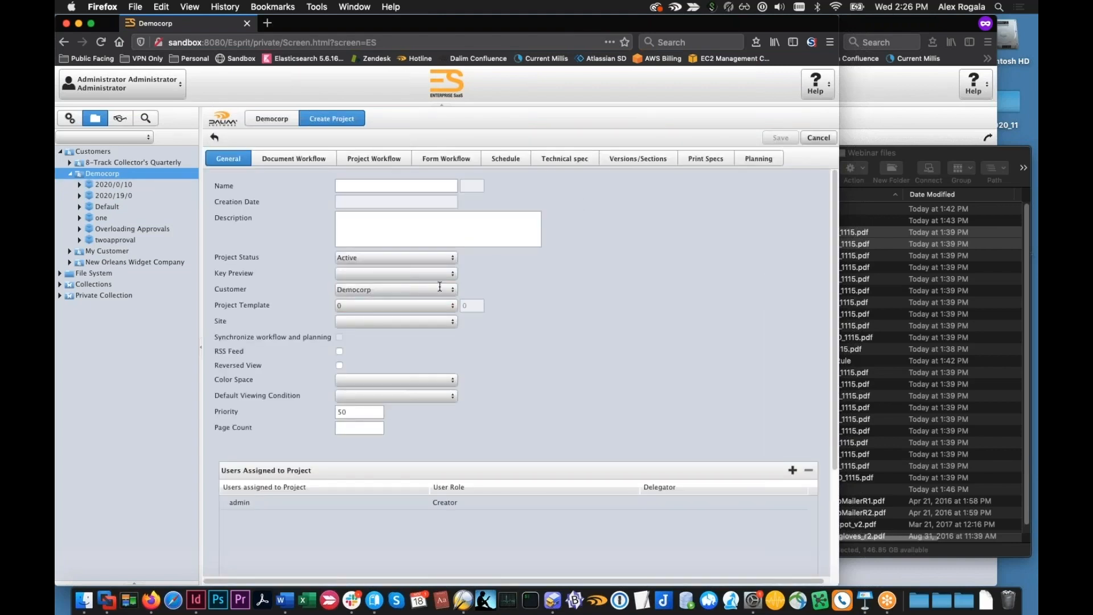
click(453, 290)
click(452, 291)
click(456, 306)
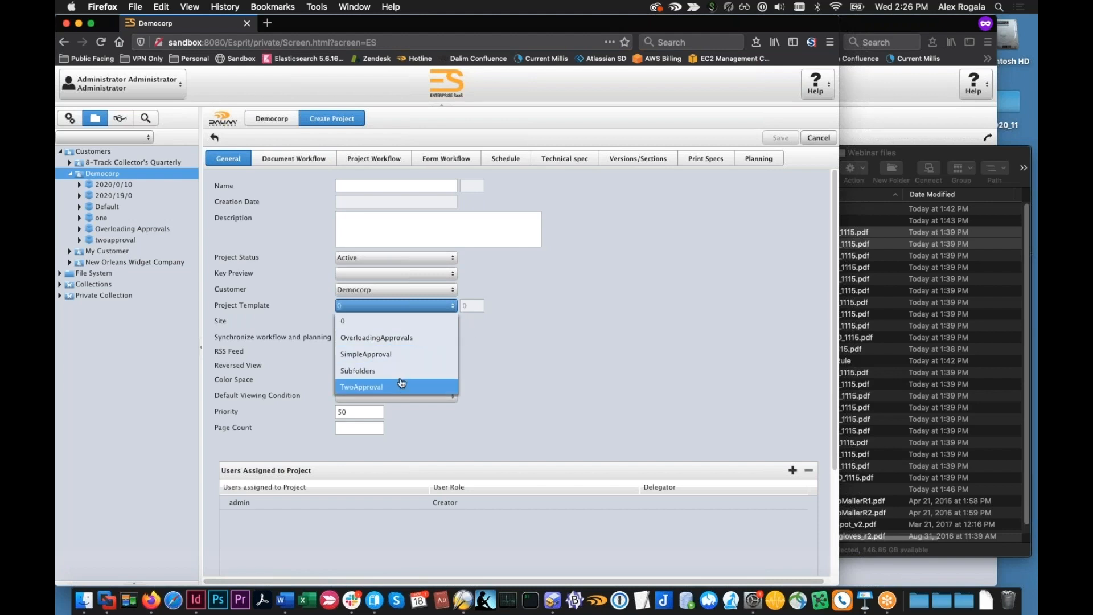
click(402, 337)
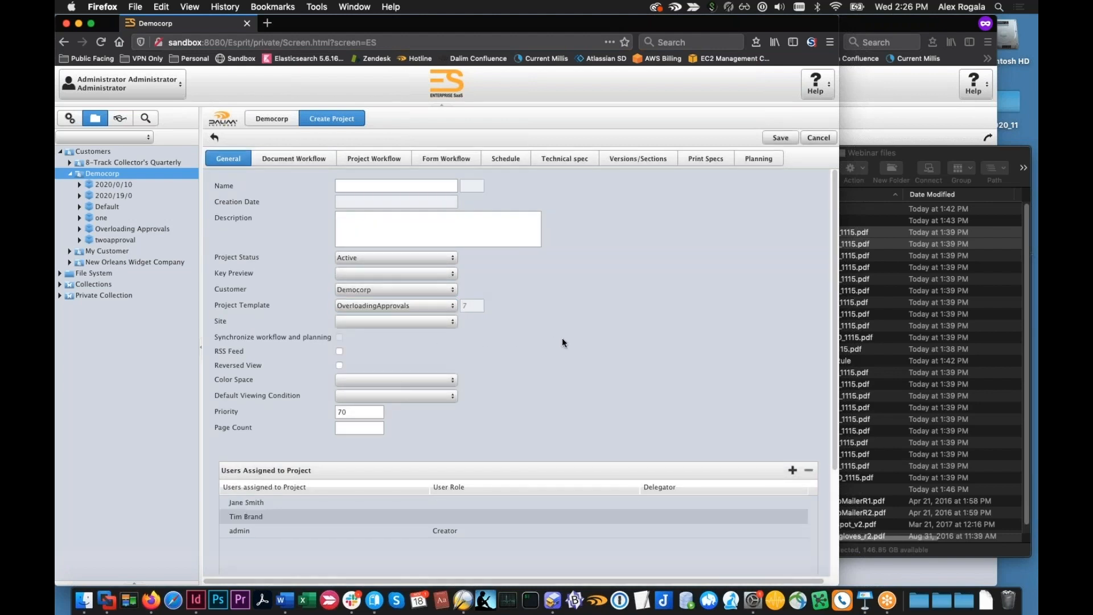
click(351, 159)
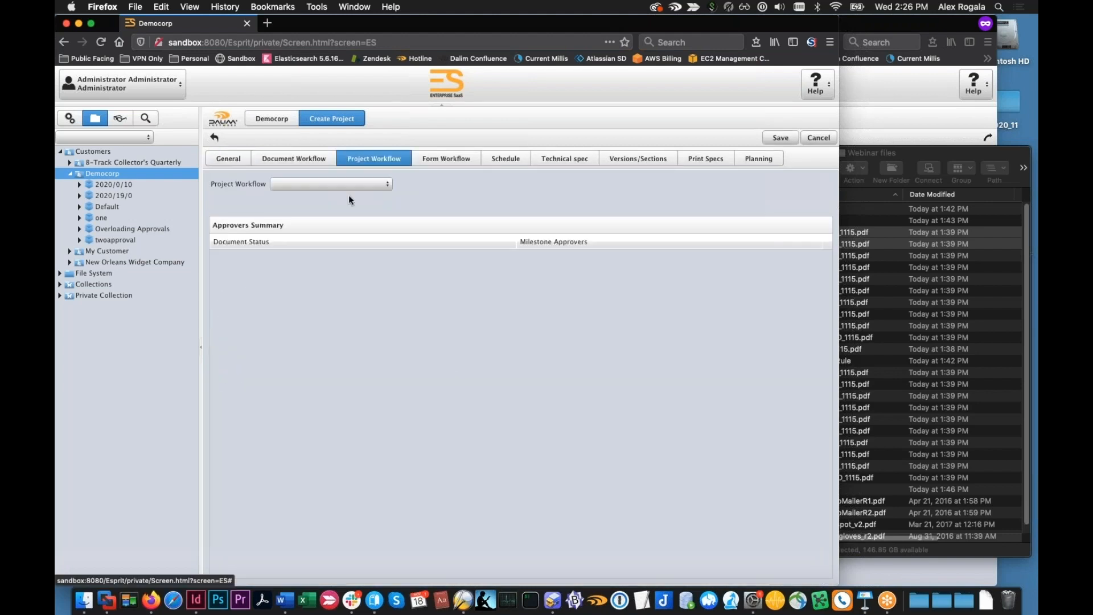
click(312, 160)
click(780, 138)
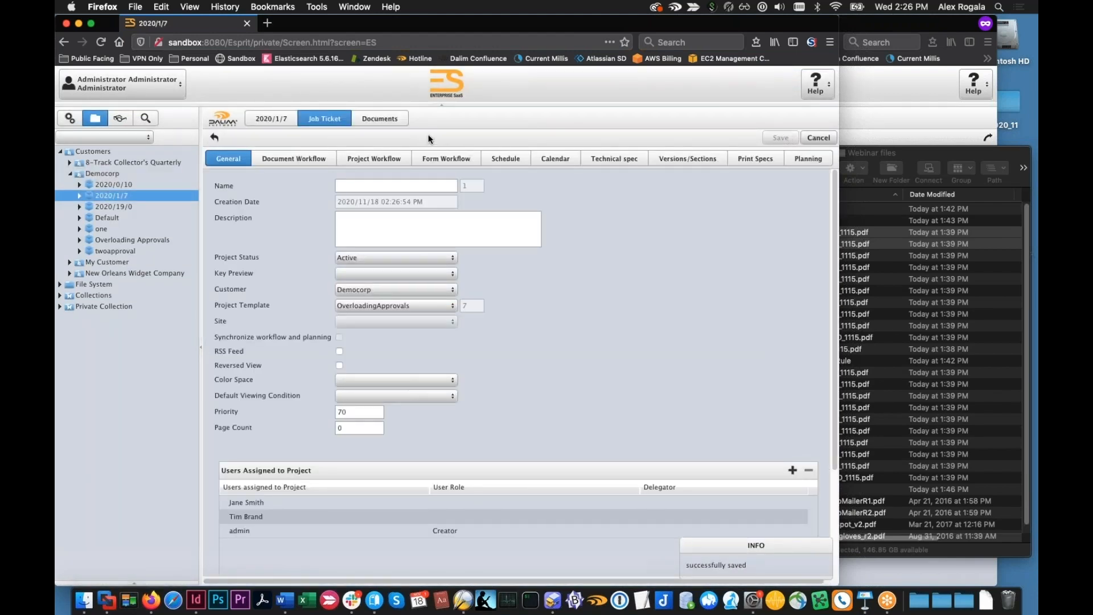
Upload all ten PDFs from the forInputRule folder, 1_ED_1115.pdf through 10_AD_1115.pdf, to the new project and close the upload window
click(776, 138)
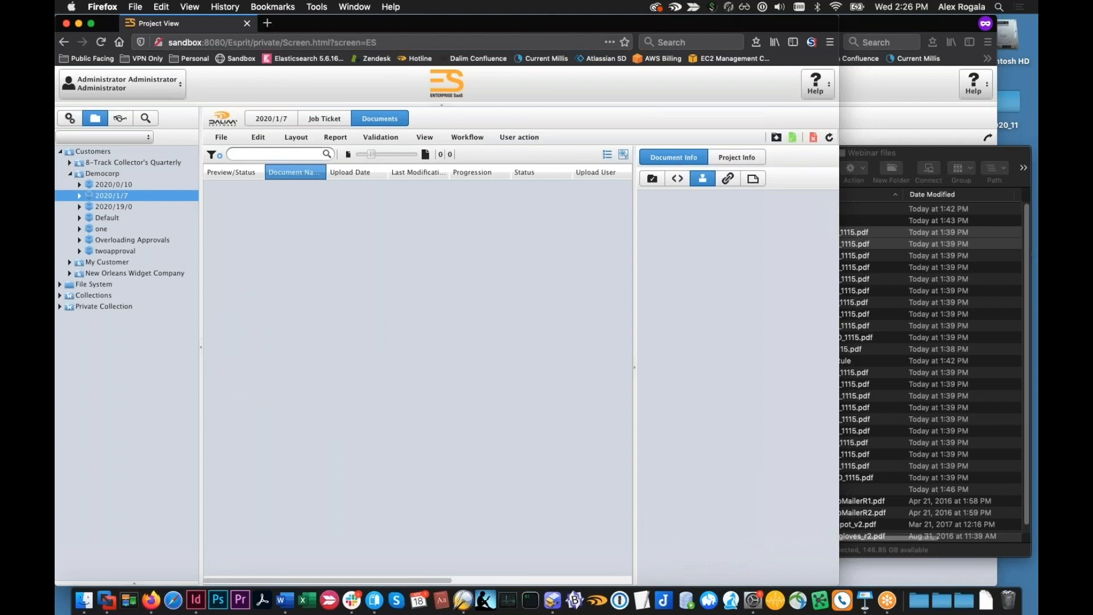
click(881, 300)
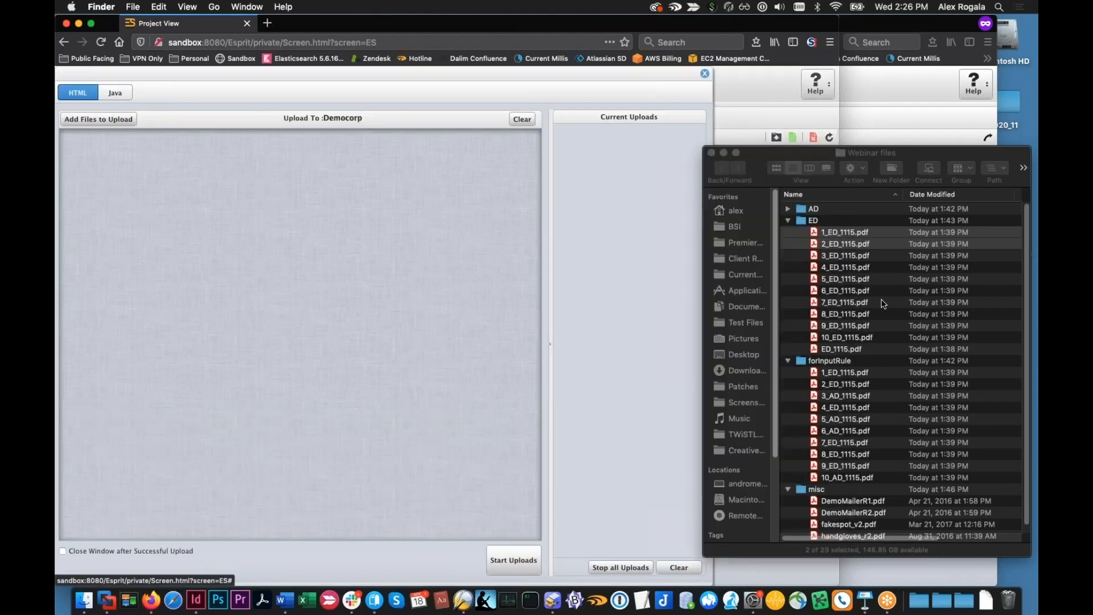
click(844, 373)
shift+click(847, 477)
drag(847, 477, 415, 331)
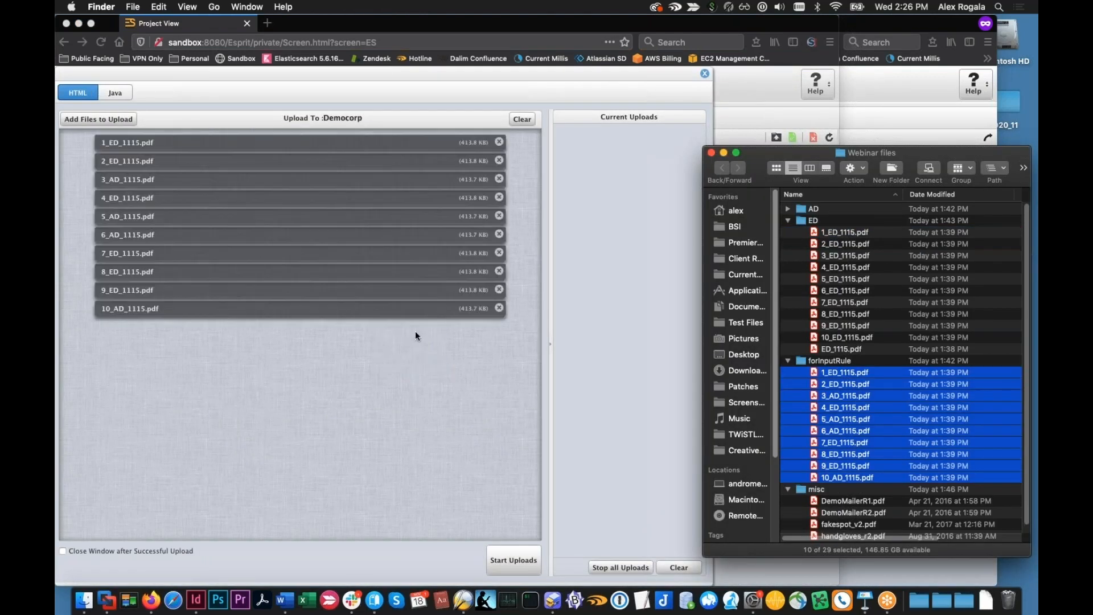
click(415, 336)
click(515, 559)
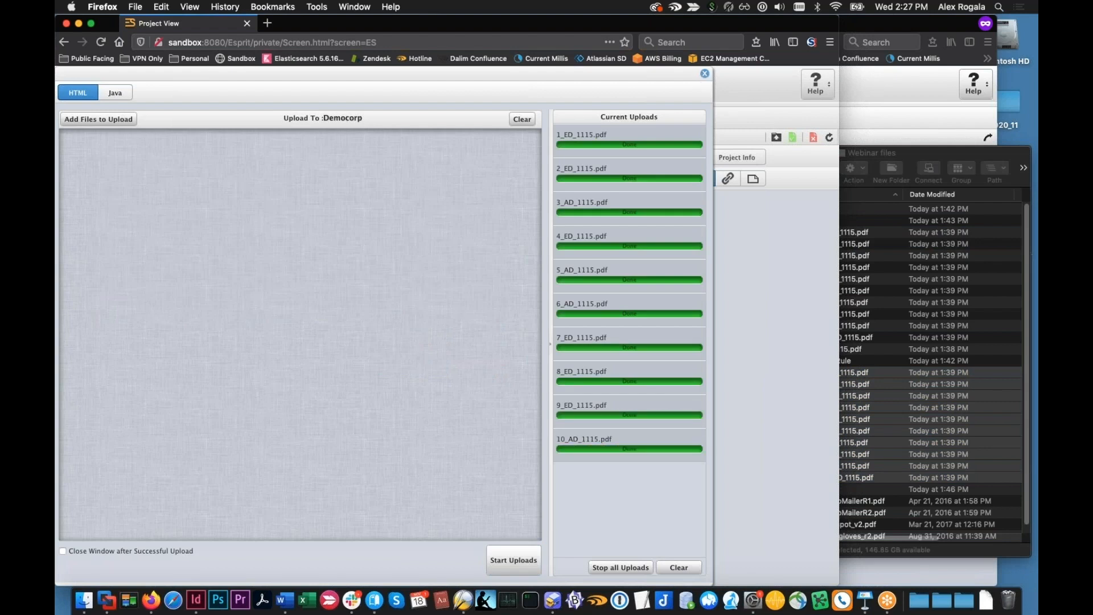
click(705, 74)
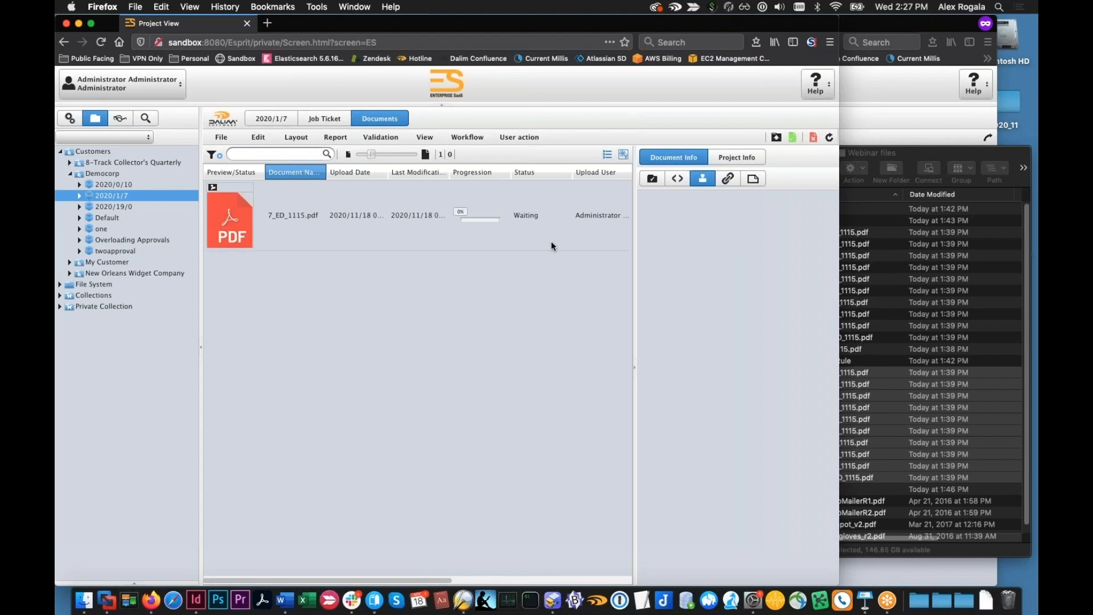
Refresh the document list and compare the approvers assigned to 5_AD_1115.pdf and 2_ED_1115.pdf
click(828, 137)
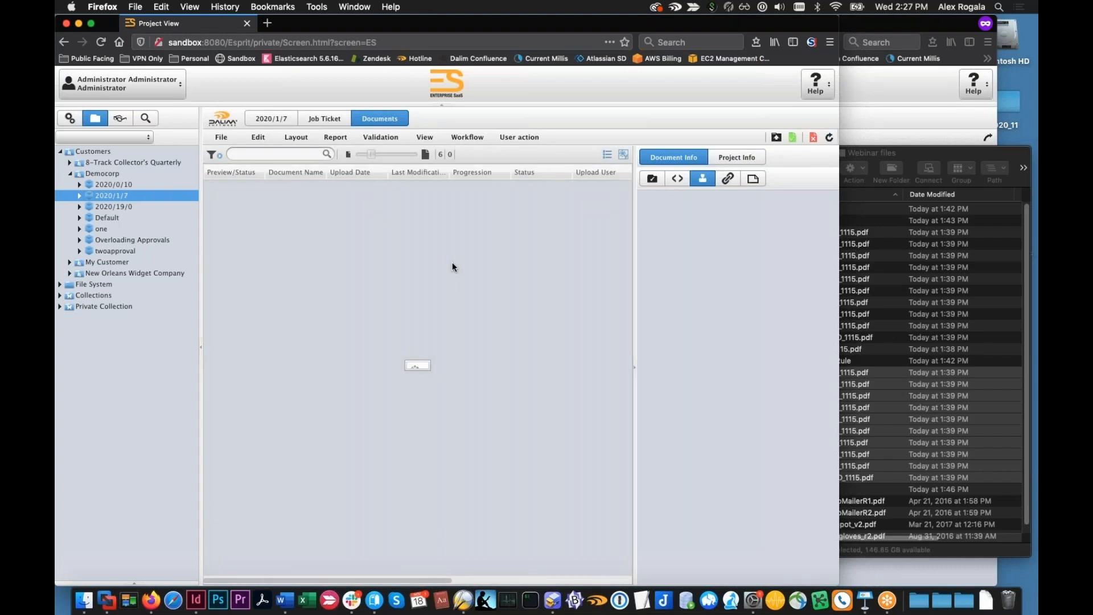
scroll(477, 254, down, 1)
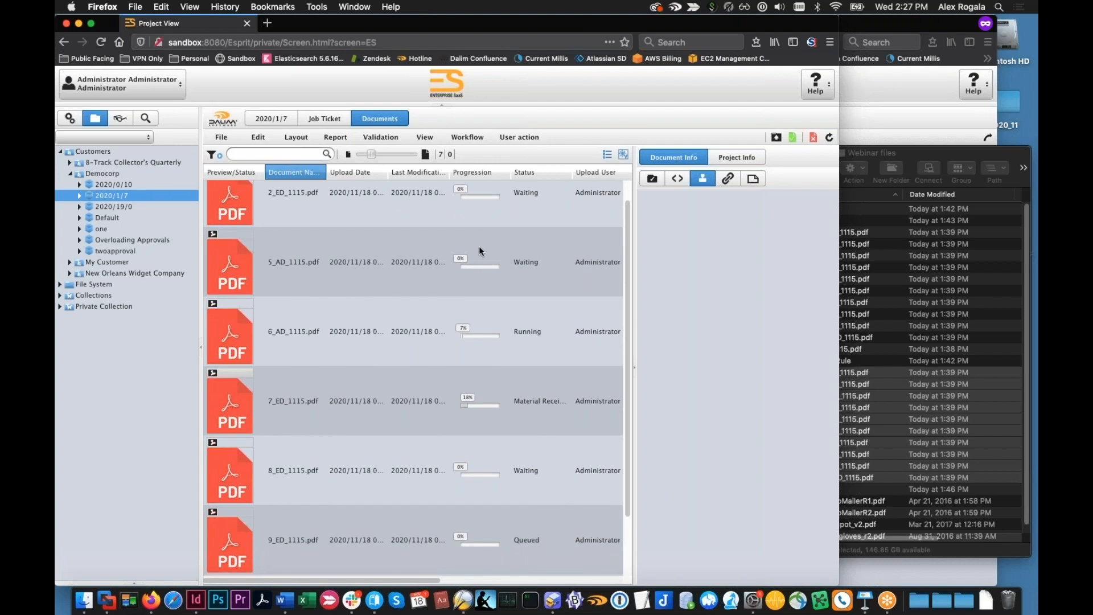
click(479, 246)
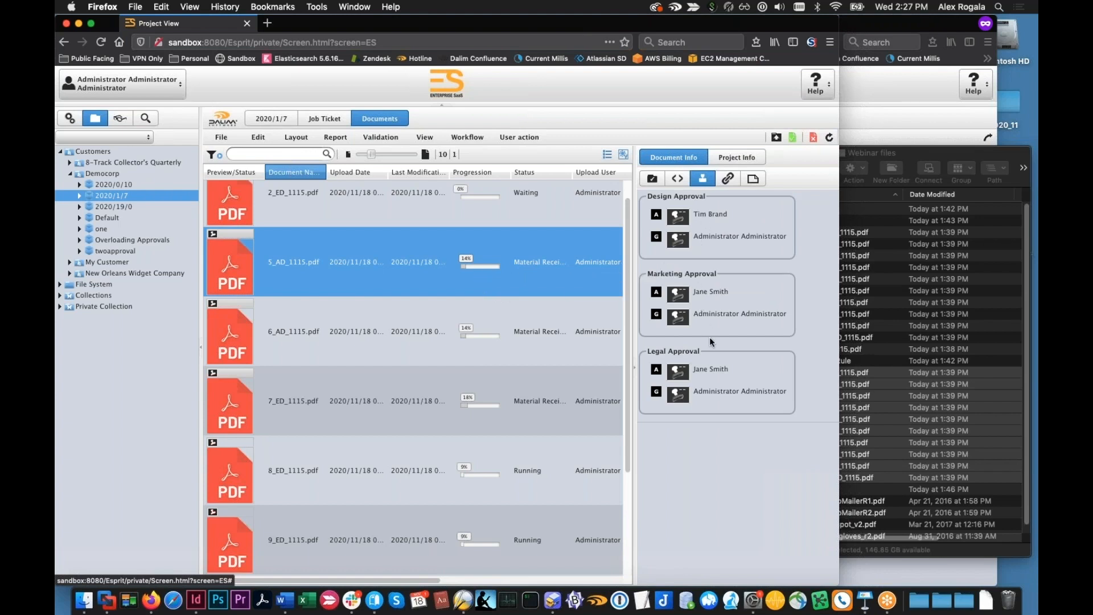
click(373, 203)
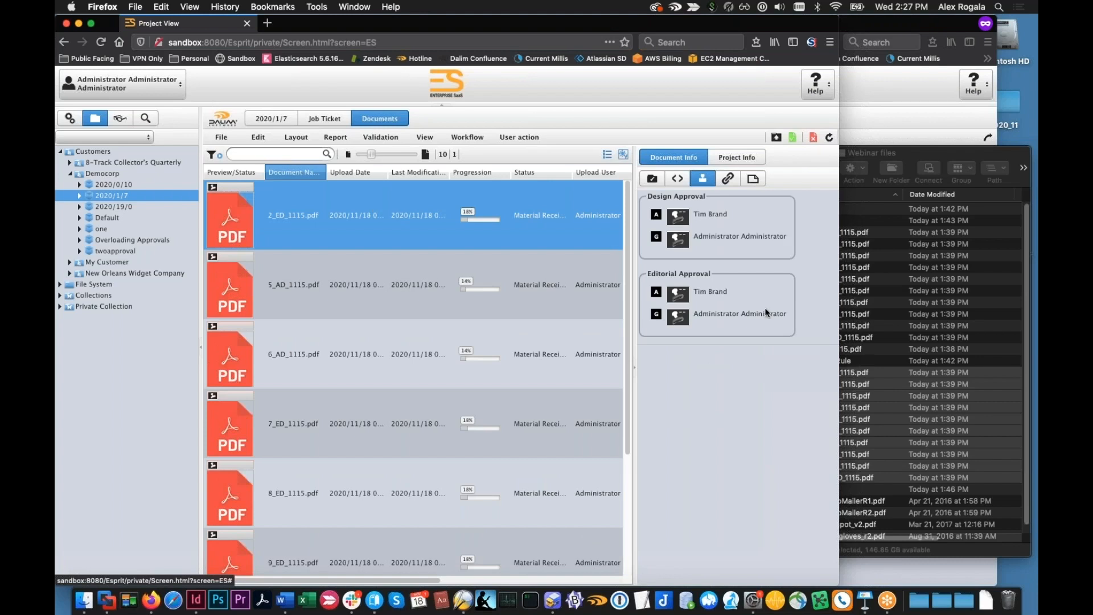
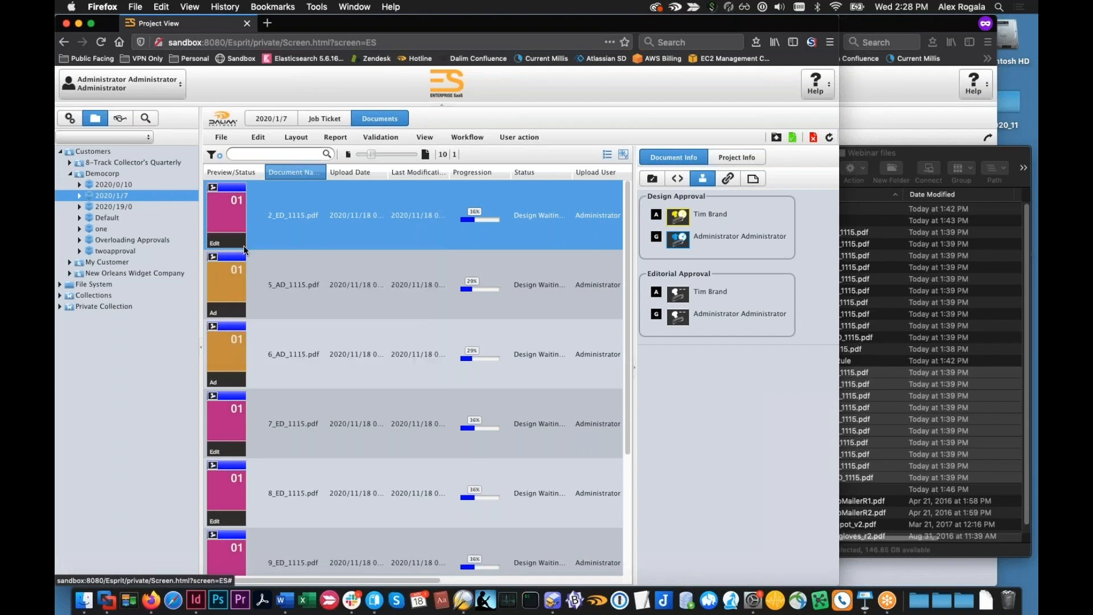
Check the approvers assigned to 5_AD_1115.pdf, and open the Subfolders project template in the administration area
click(232, 278)
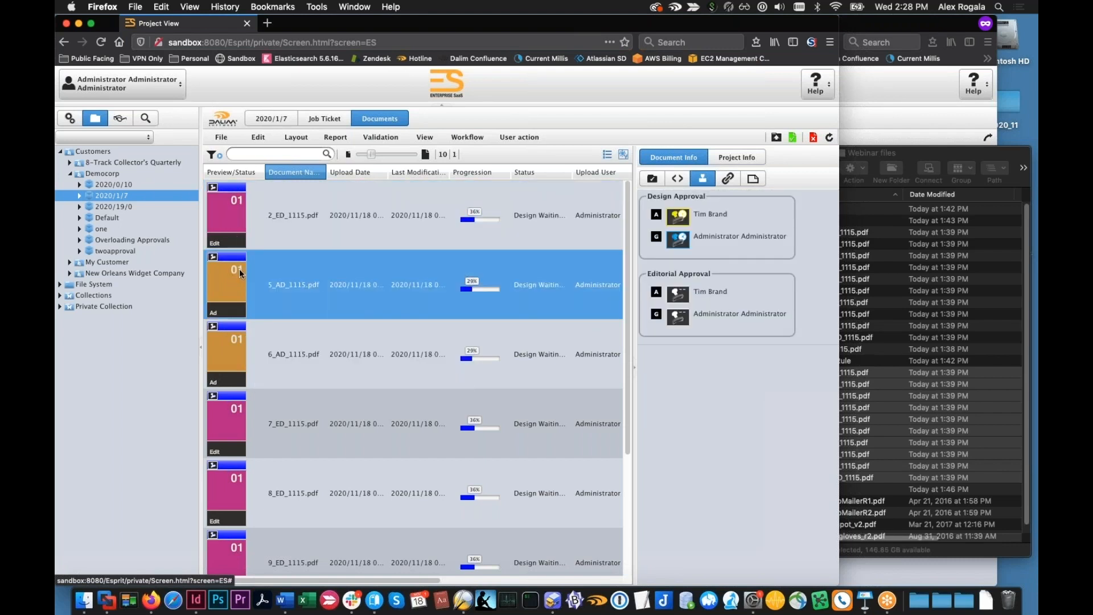
click(70, 118)
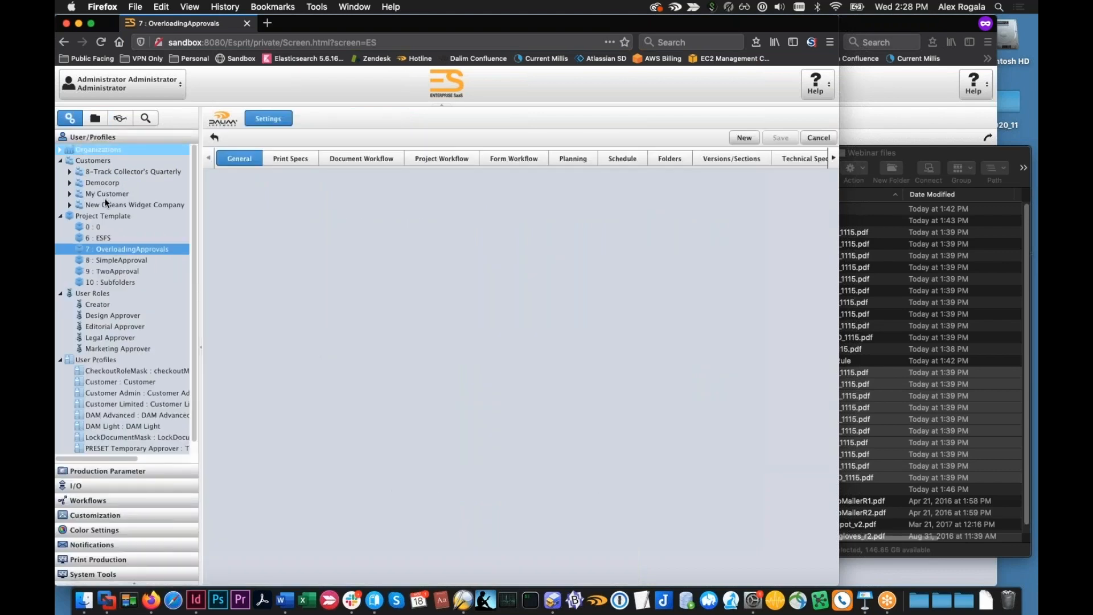
click(122, 282)
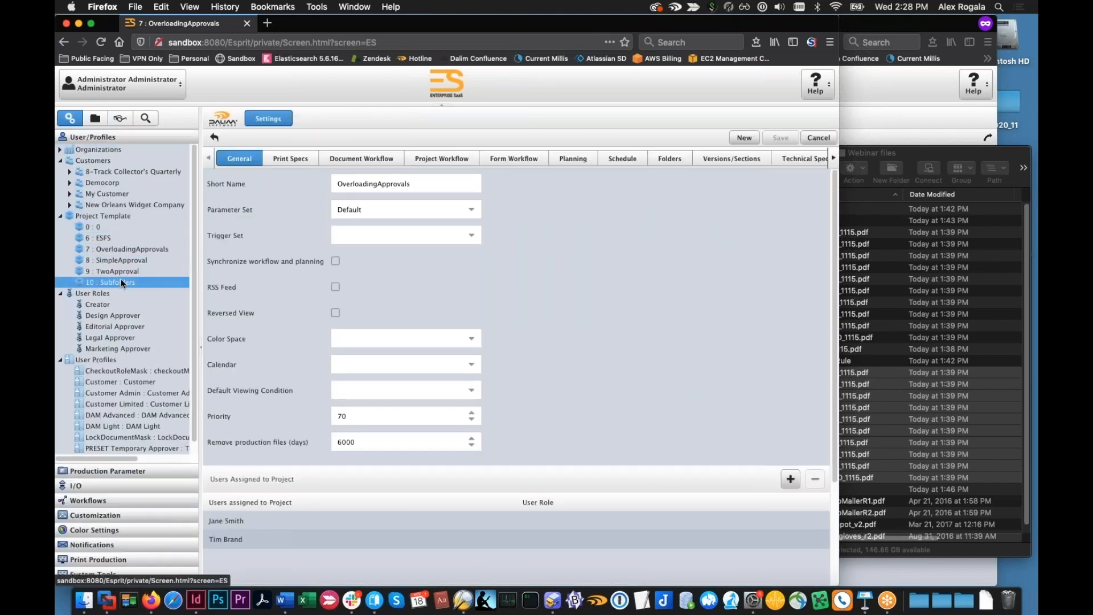
Create and save a folder named test under the Documents of Democorp project 2020/1/7
click(95, 119)
click(98, 198)
click(80, 197)
click(103, 208)
right_click(102, 208)
key(Escape)
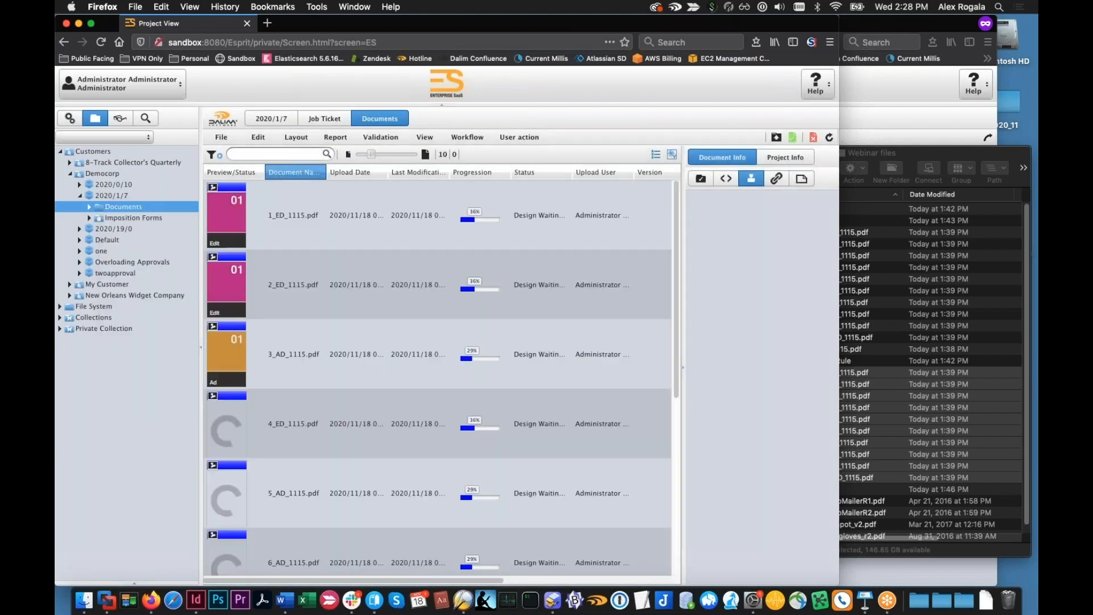
right_click(108, 208)
click(123, 217)
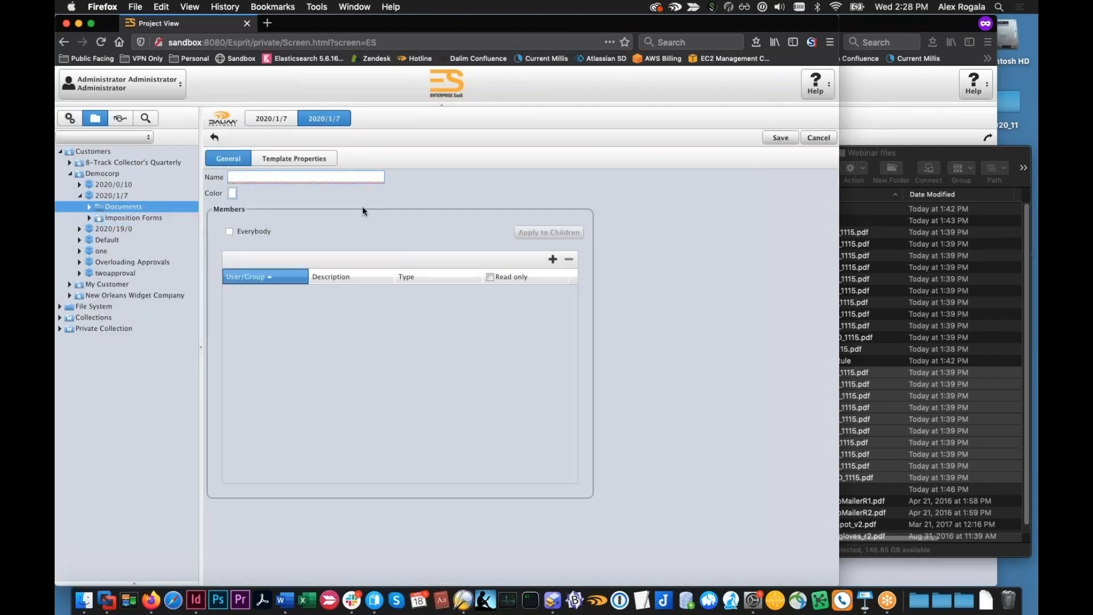
text(f)
click(780, 137)
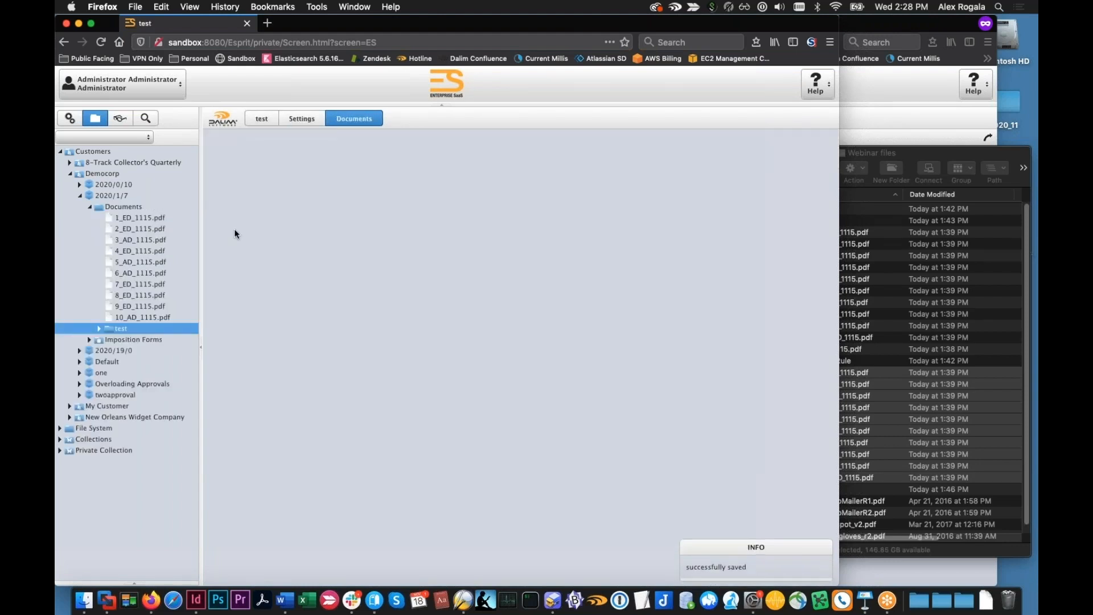
Review the template properties in the test folder's settings, and return to the folder's document list
click(99, 329)
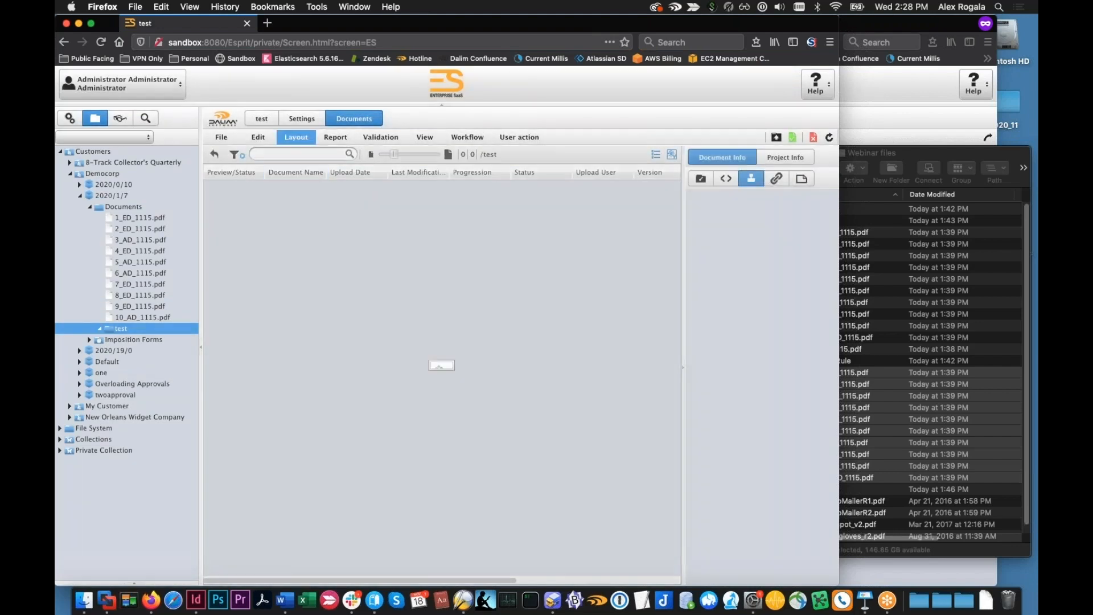
click(302, 119)
click(306, 157)
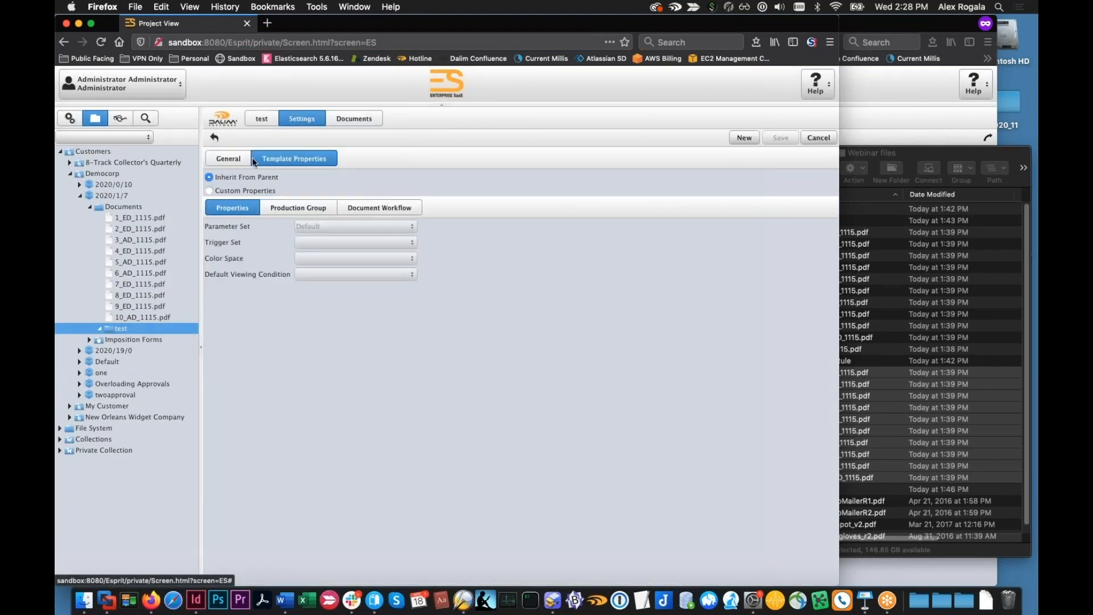
click(354, 119)
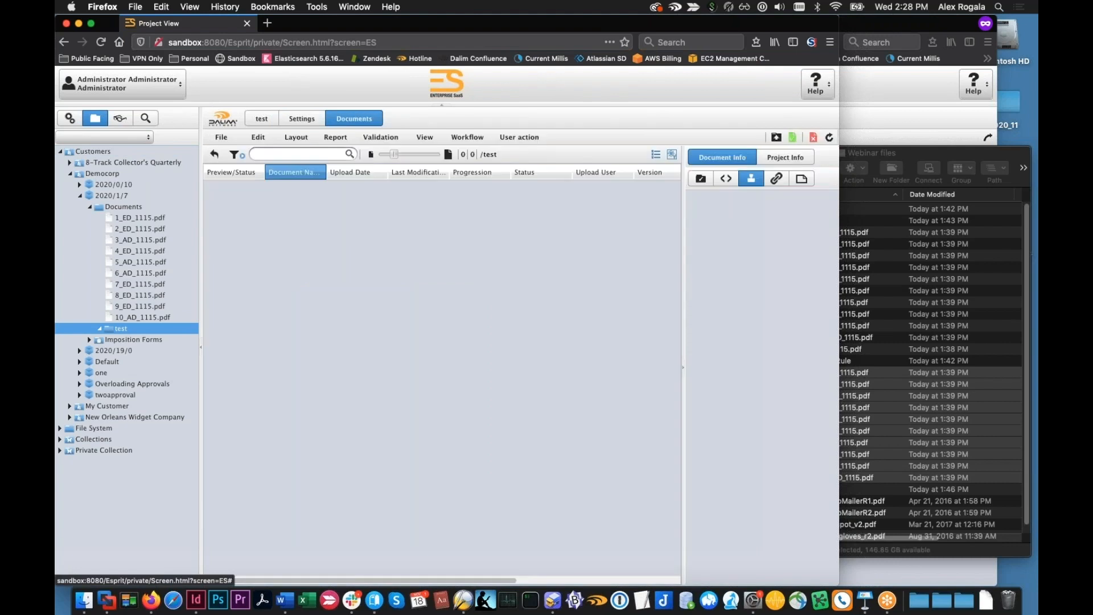
Open the folder settings of the Subfolders project template and check the folder types available for the Ad folder
click(69, 118)
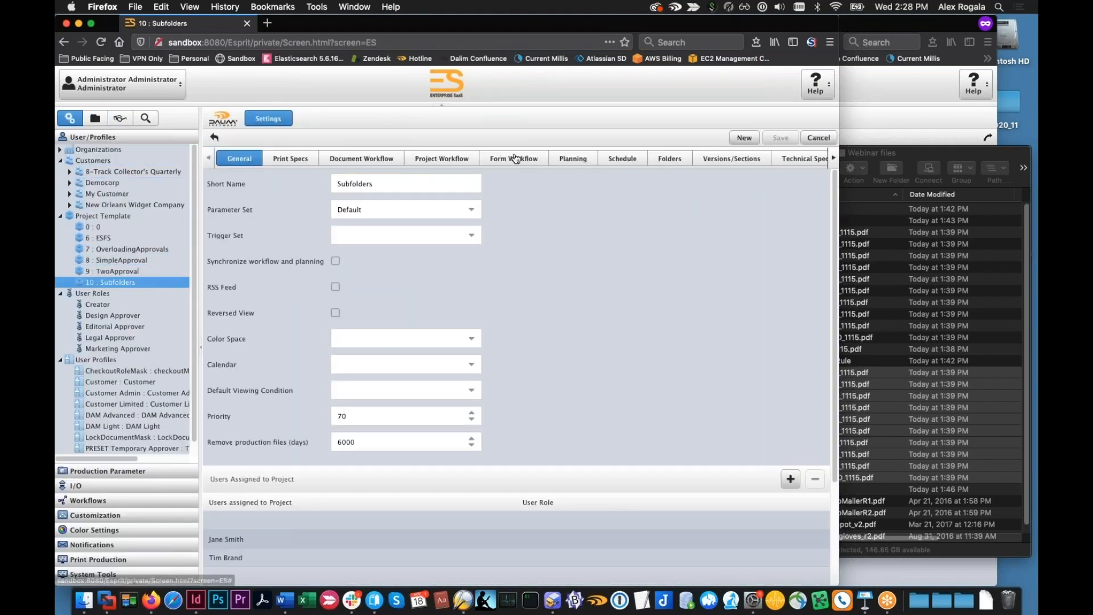
click(515, 159)
click(634, 163)
click(654, 162)
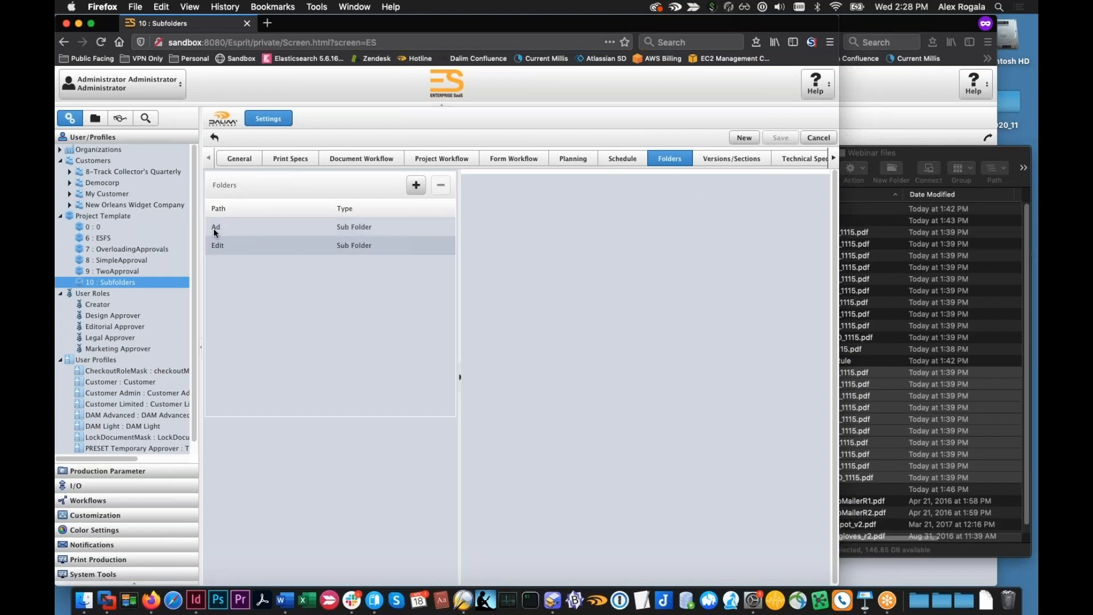
click(386, 227)
click(387, 227)
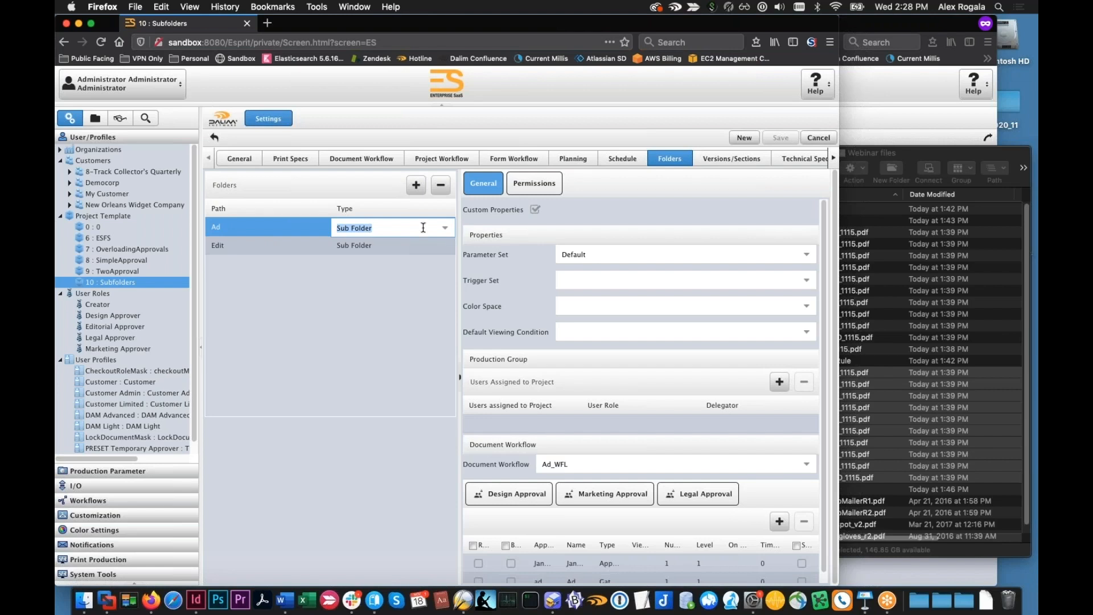
click(445, 228)
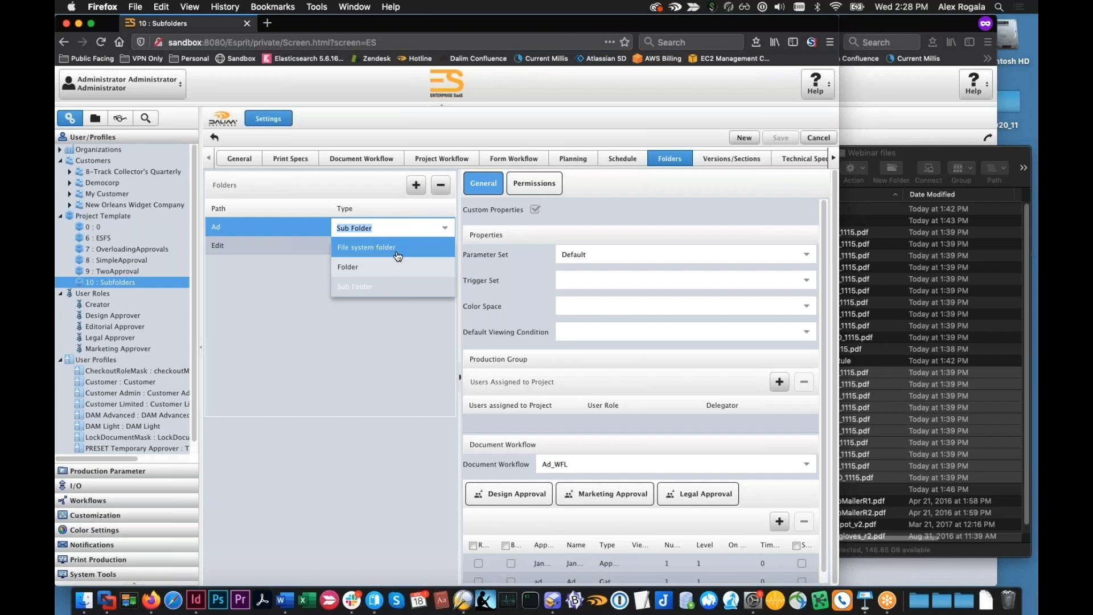
click(397, 340)
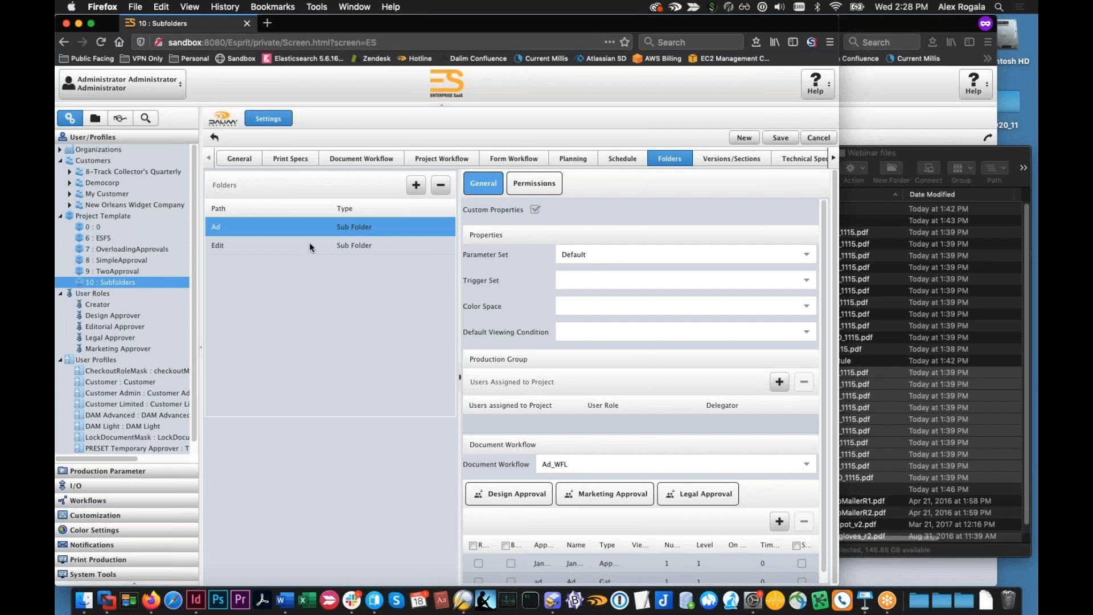
Compare the properties of the template's Ad and Edit subfolders with the template's own document workflow
click(309, 245)
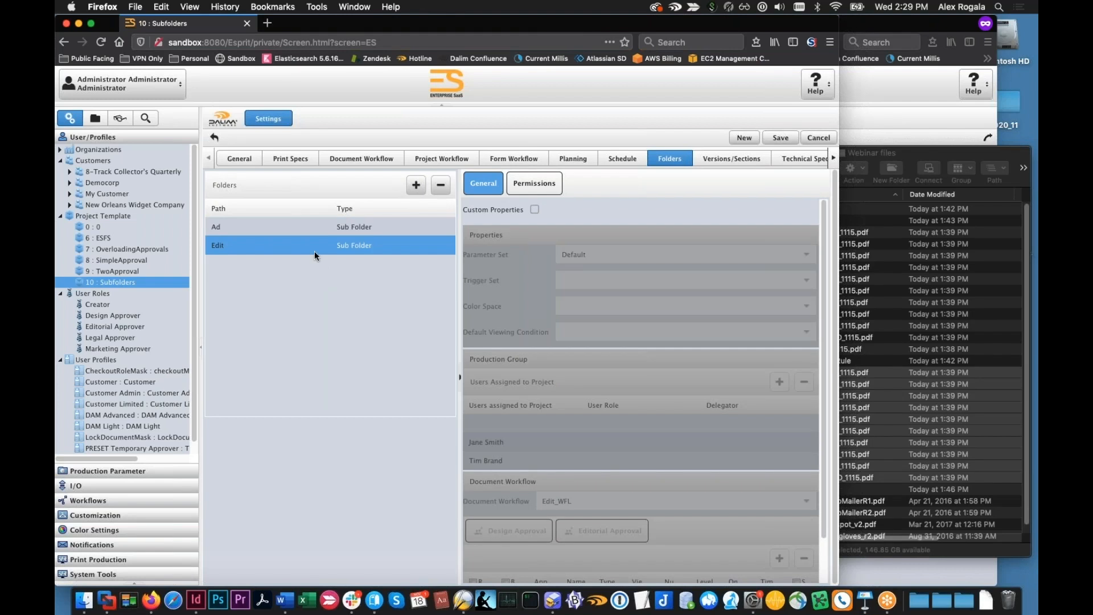
click(309, 230)
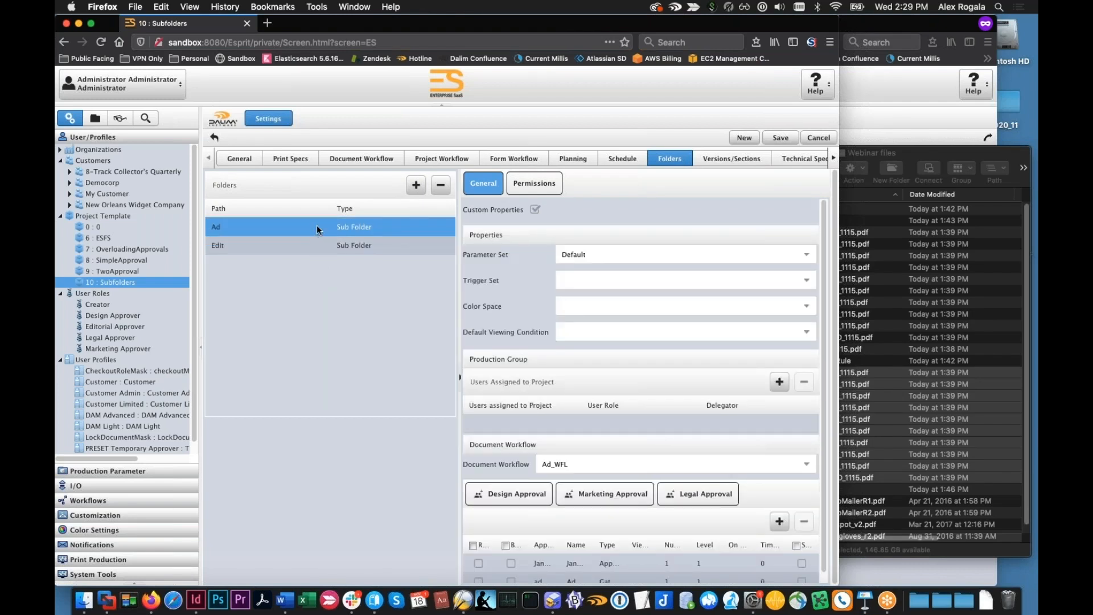
click(371, 163)
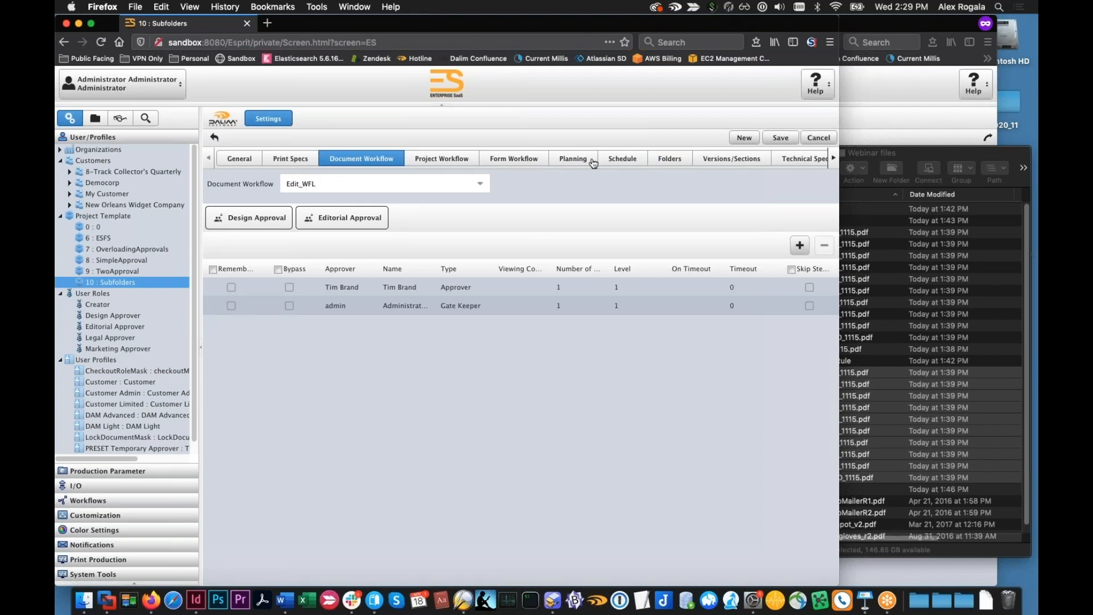
click(661, 162)
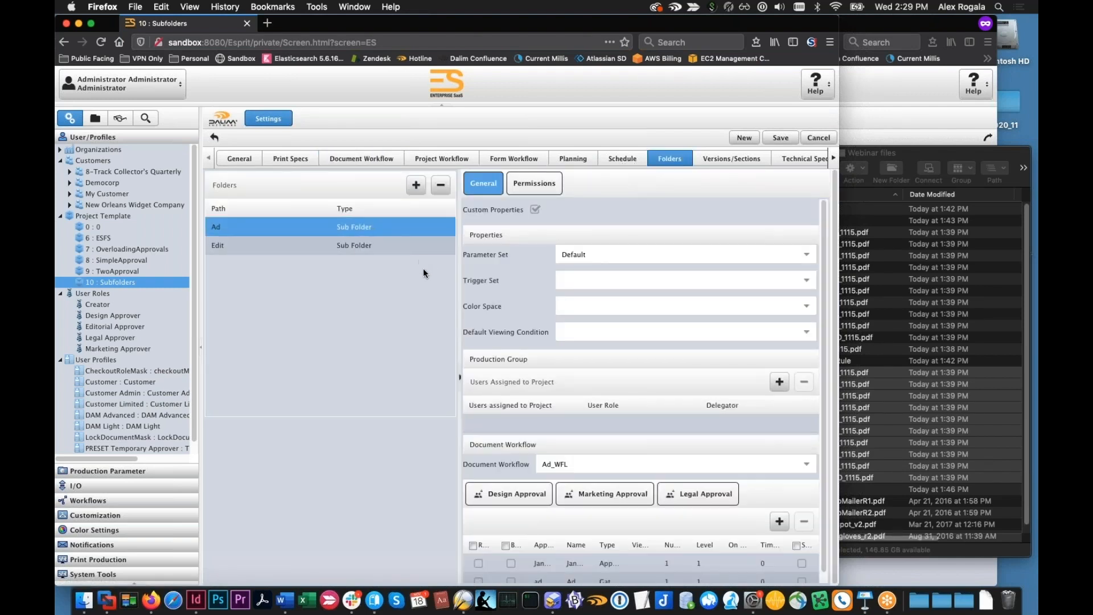
click(340, 250)
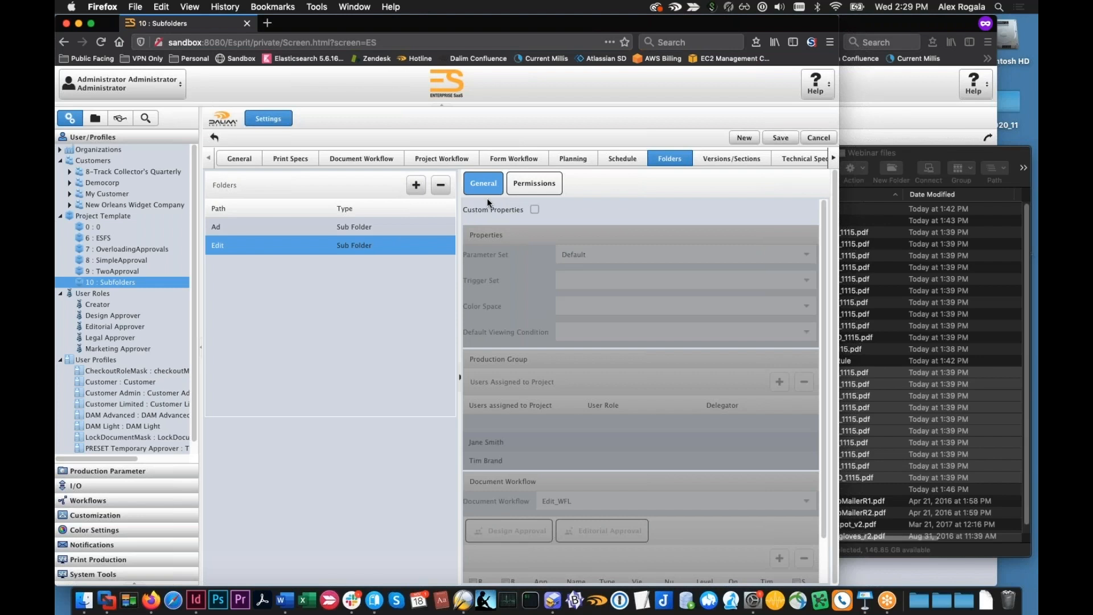
click(343, 228)
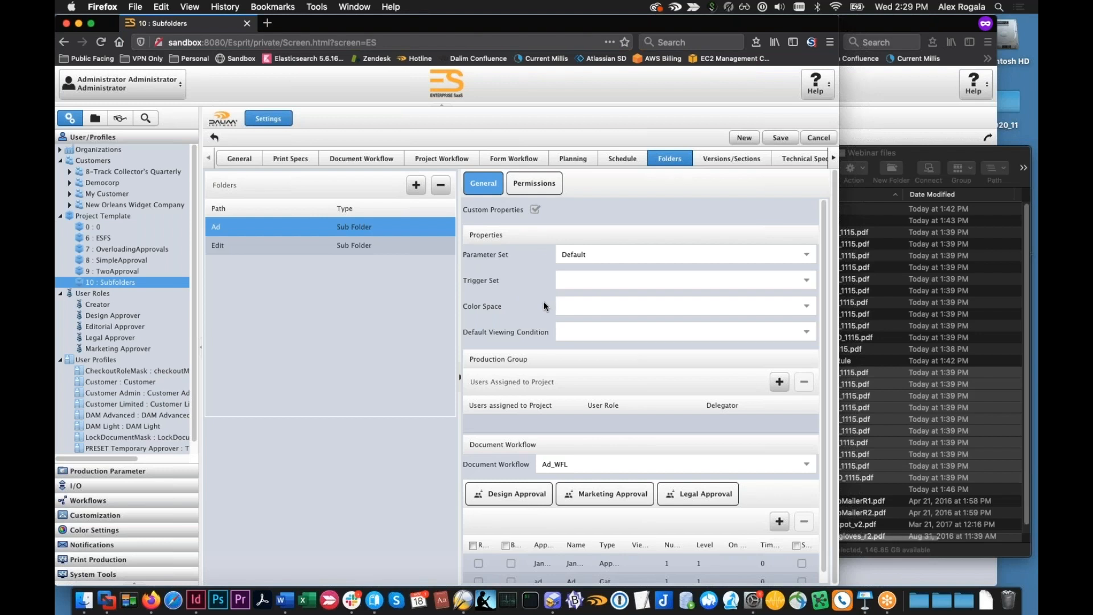
Examine the Ad subfolder's permissions and its Ad_WFL document workflow, widening the properties area
click(533, 183)
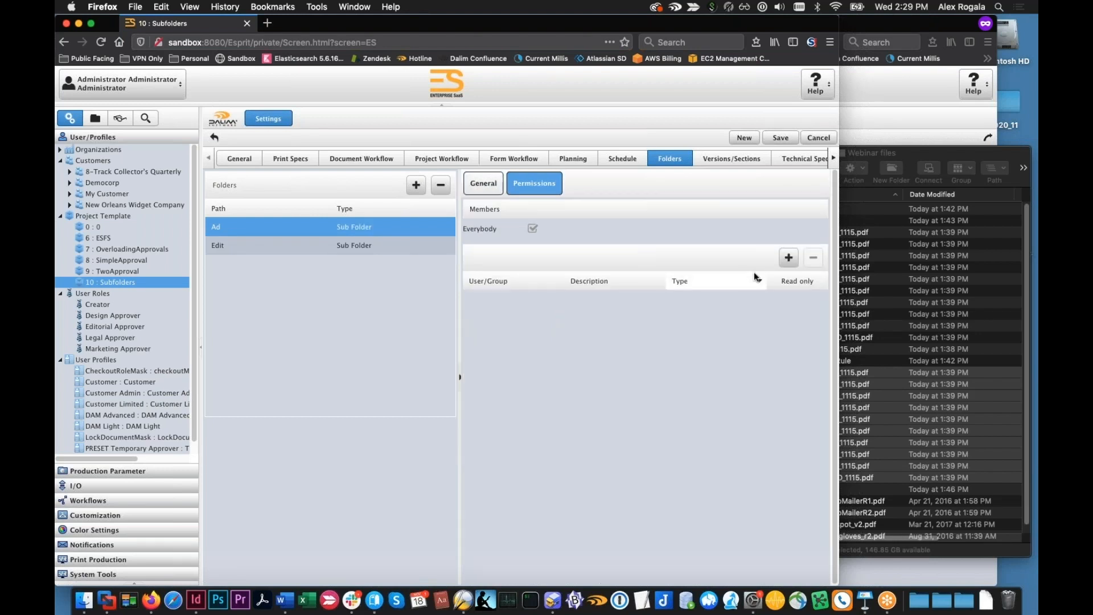
click(484, 185)
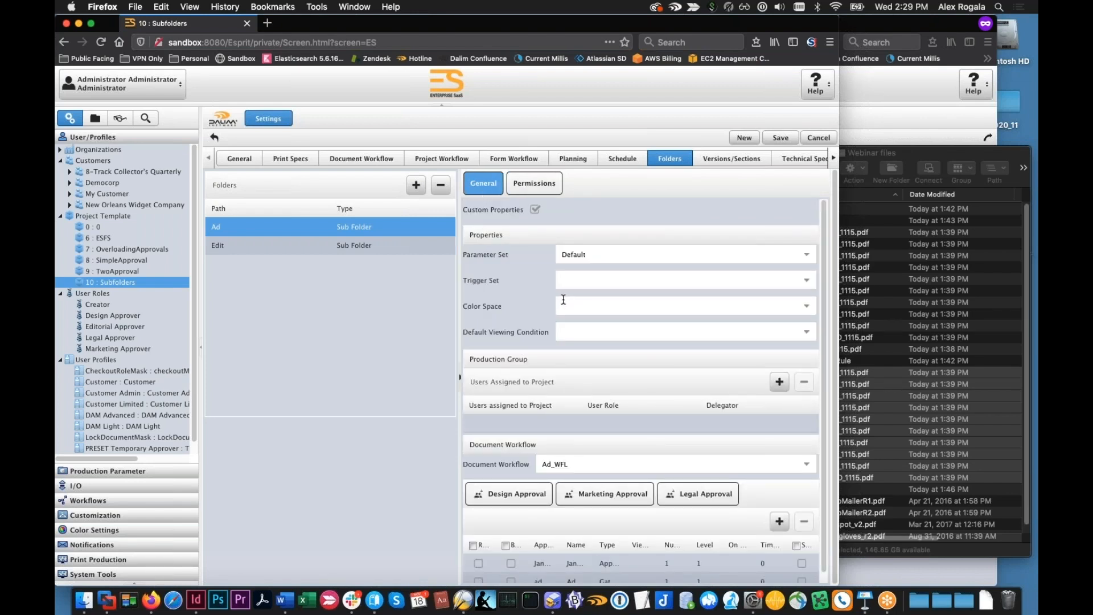
scroll(563, 299, down, 1)
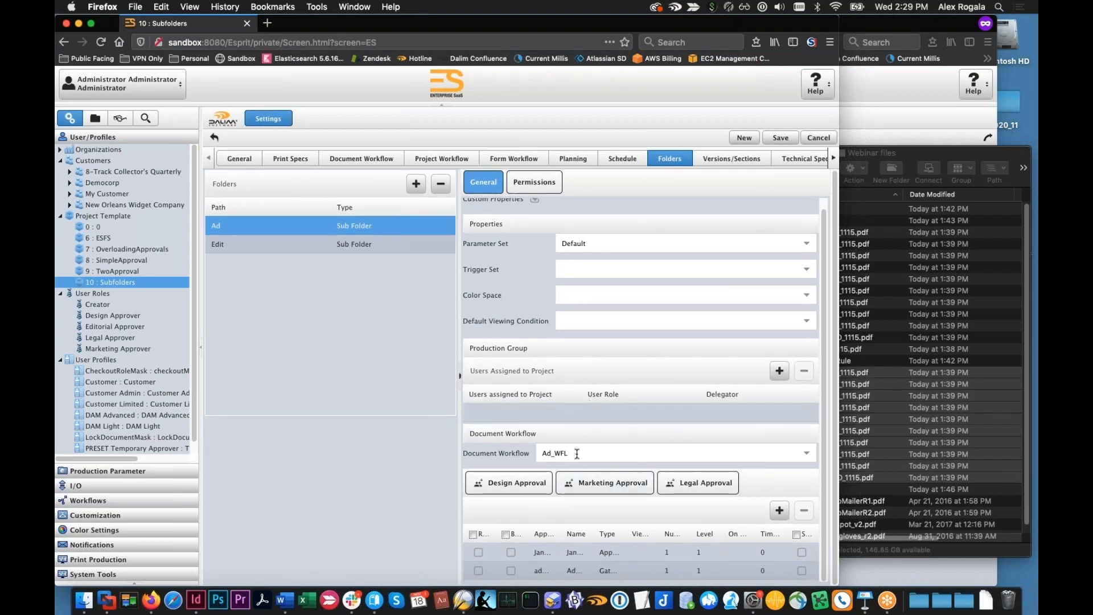
click(578, 453)
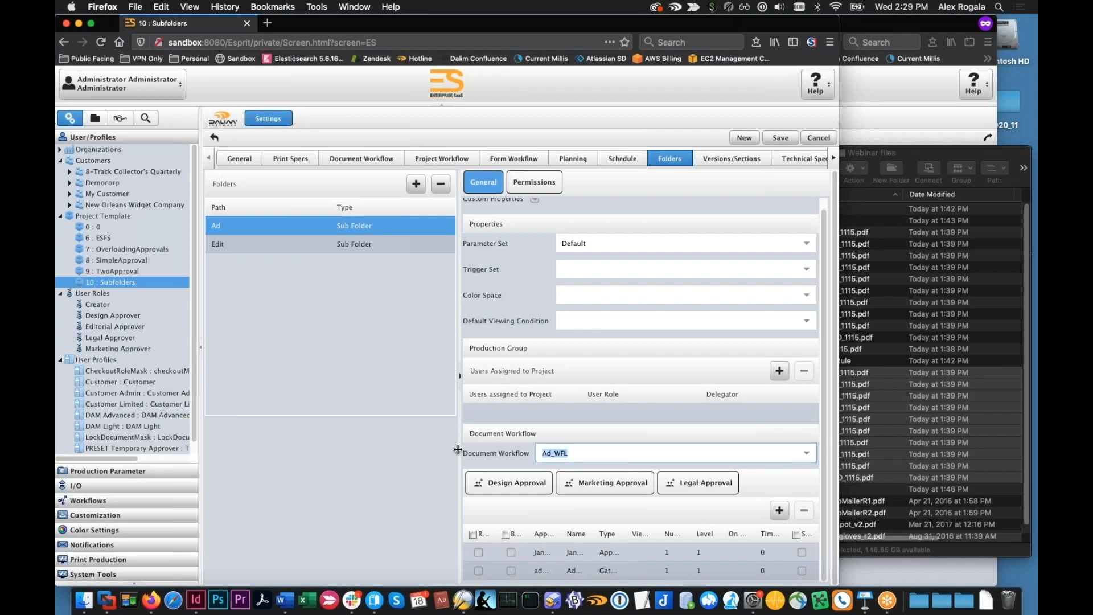
drag(459, 453, 397, 457)
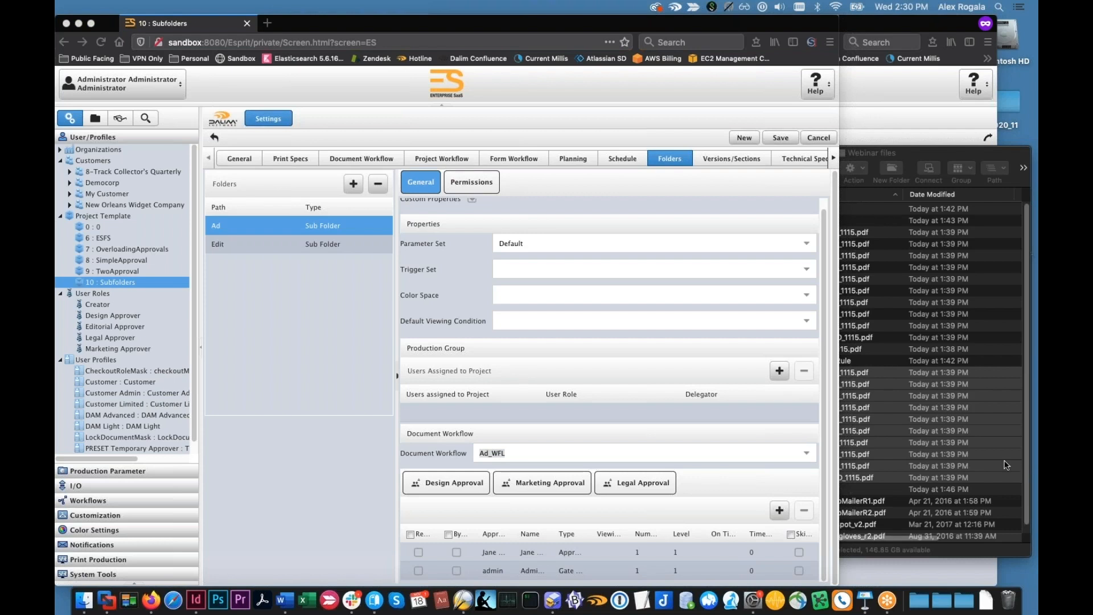
scroll(653, 457, up, 1)
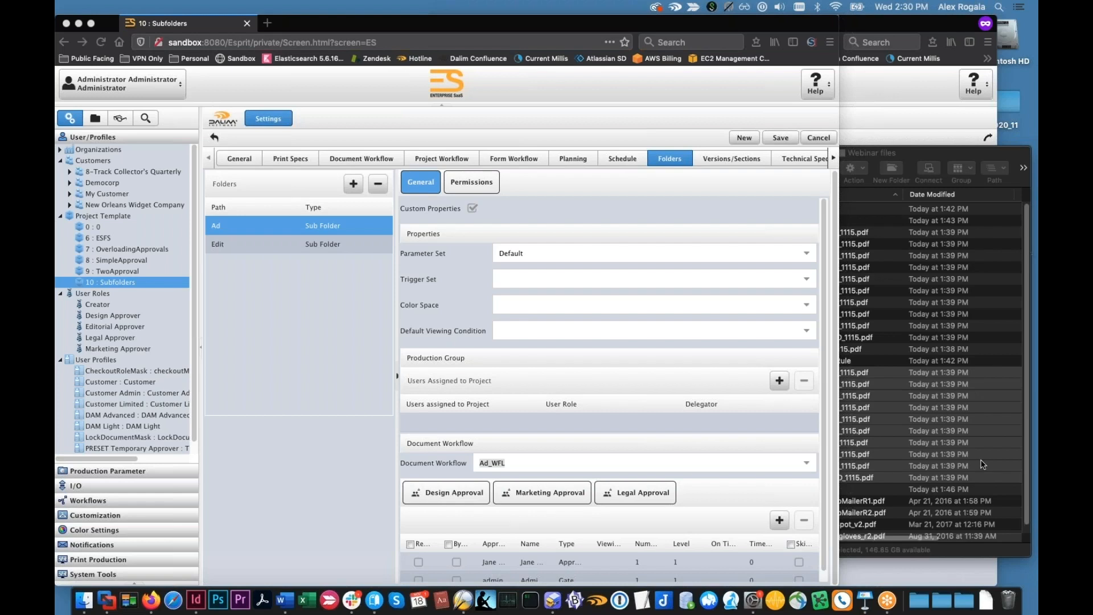
Check the Ad subfolder's color space options and viewing condition setting, and leave the template without saving changes
click(807, 306)
click(763, 304)
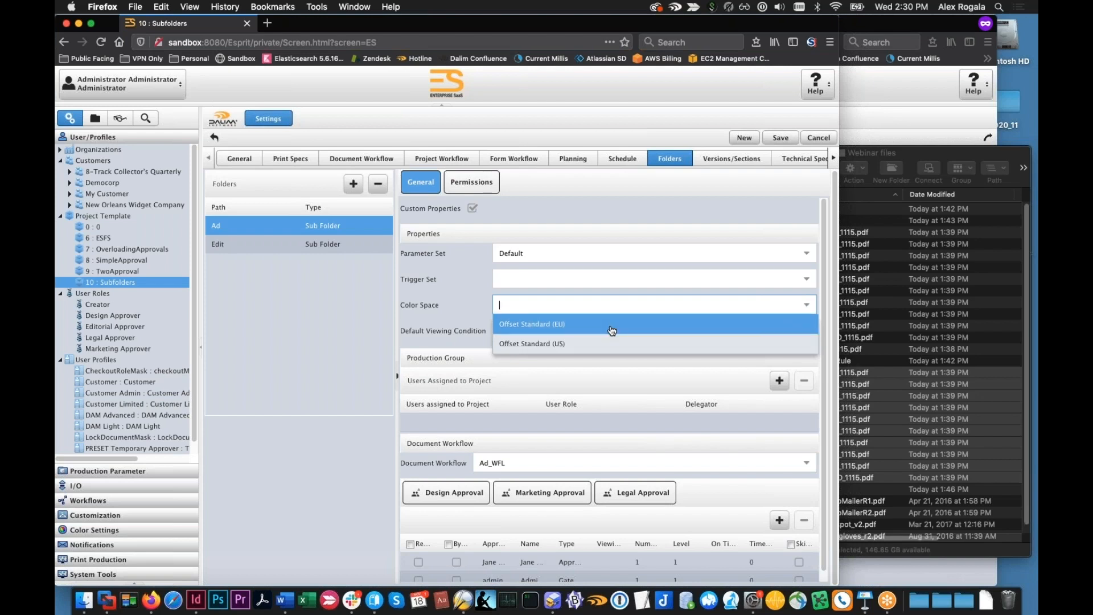
click(447, 328)
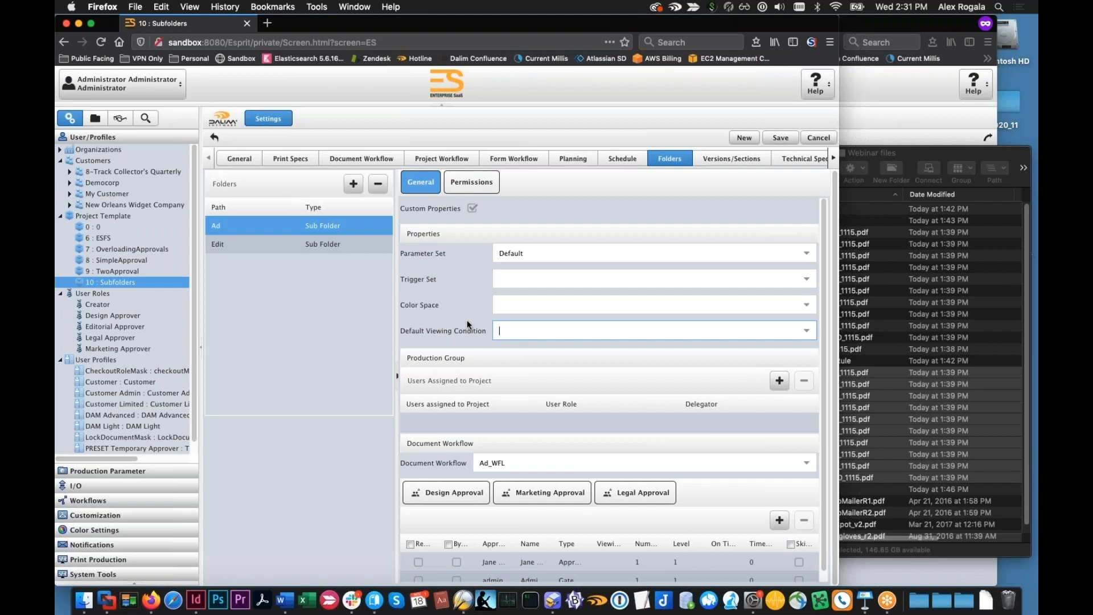
drag(397, 317, 488, 319)
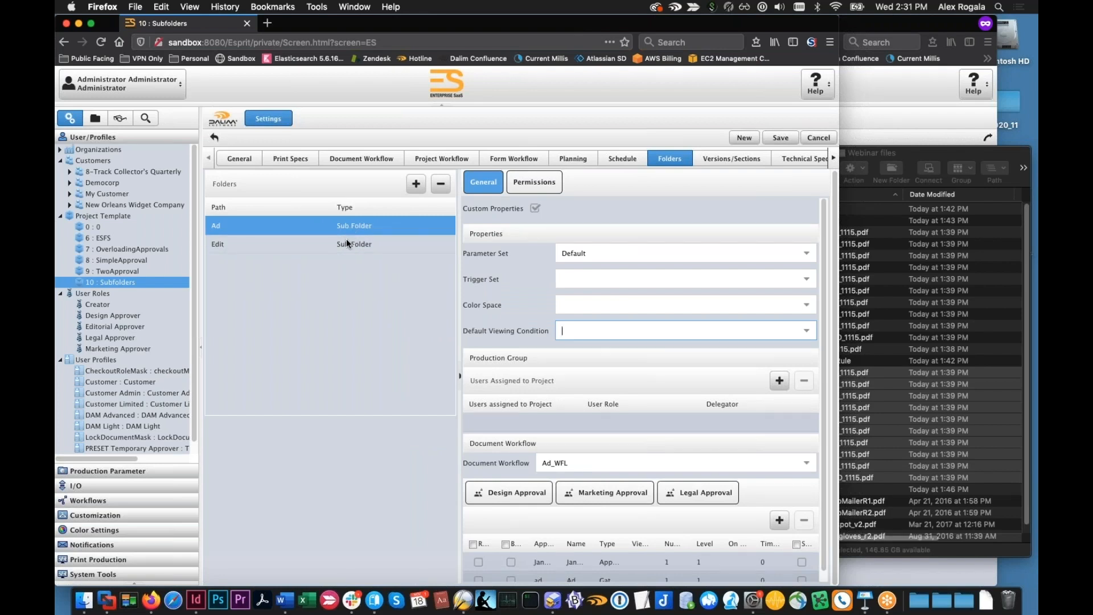
click(94, 118)
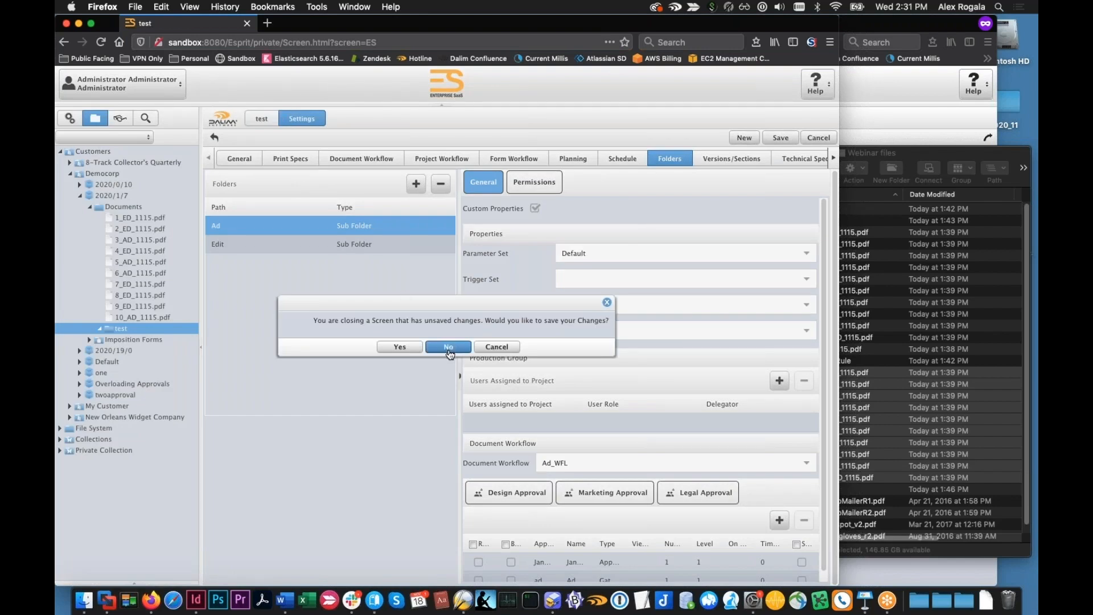
click(448, 348)
Create and save a Democorp project named FolderDemo based on the Subfolders template
click(141, 174)
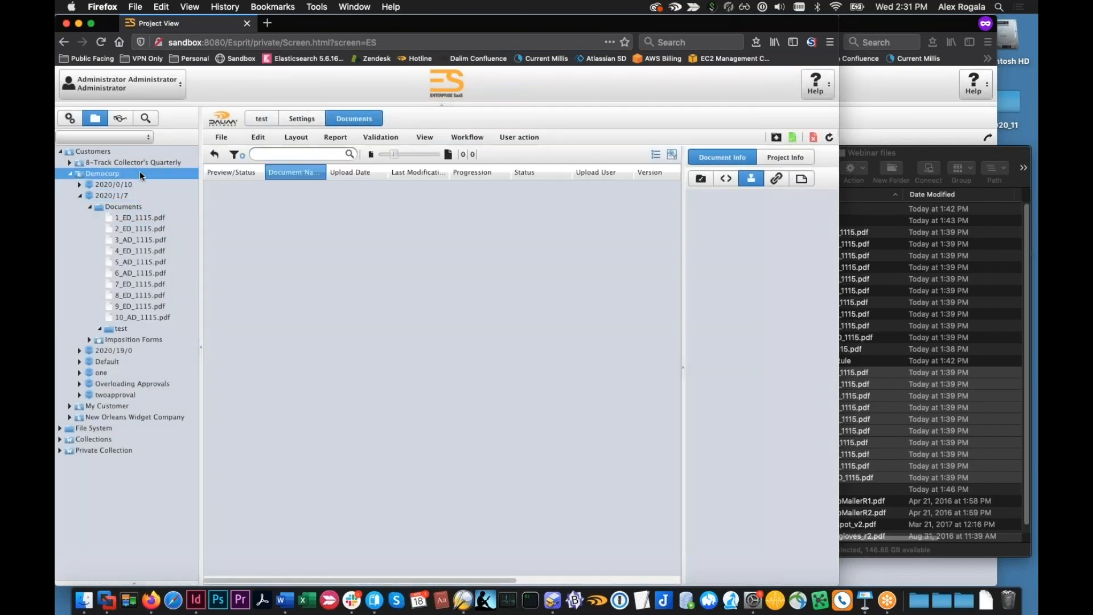
click(782, 139)
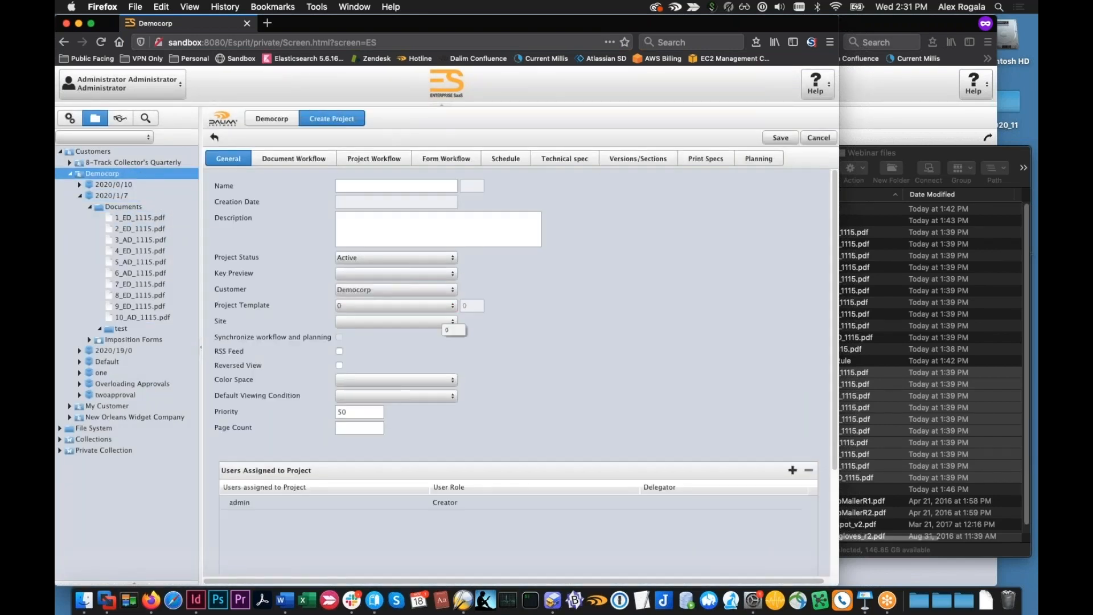
click(452, 307)
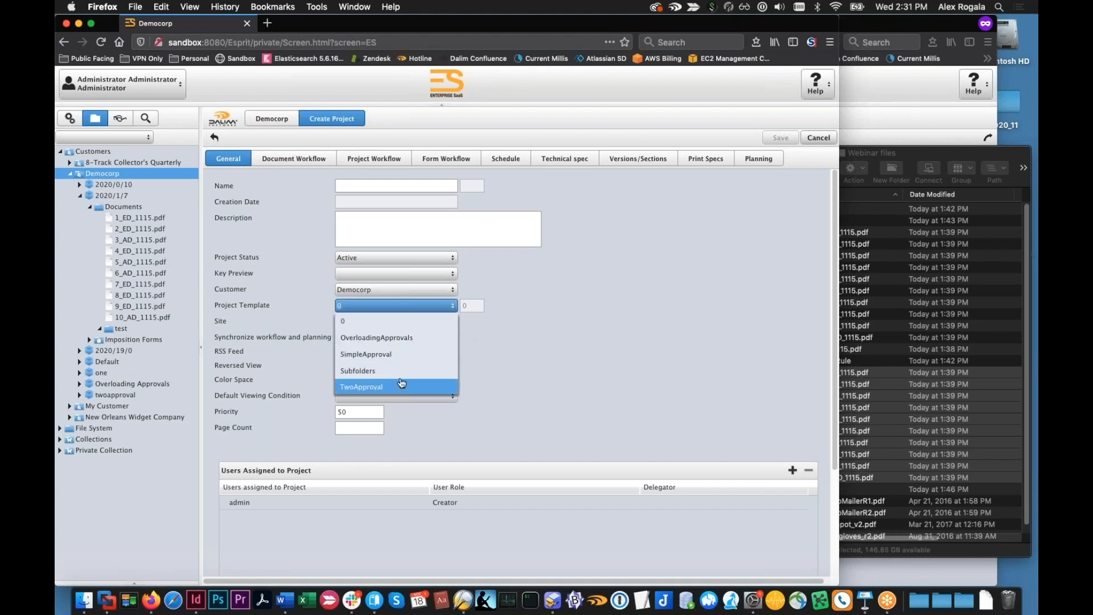
click(370, 371)
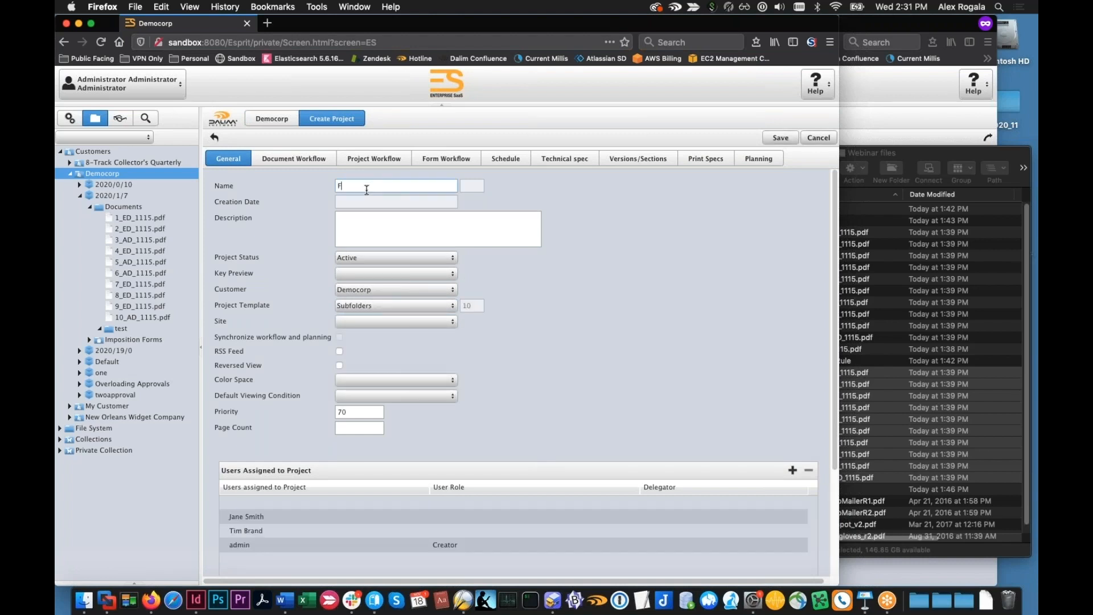
click(367, 190)
text(FolderDem)
click(780, 138)
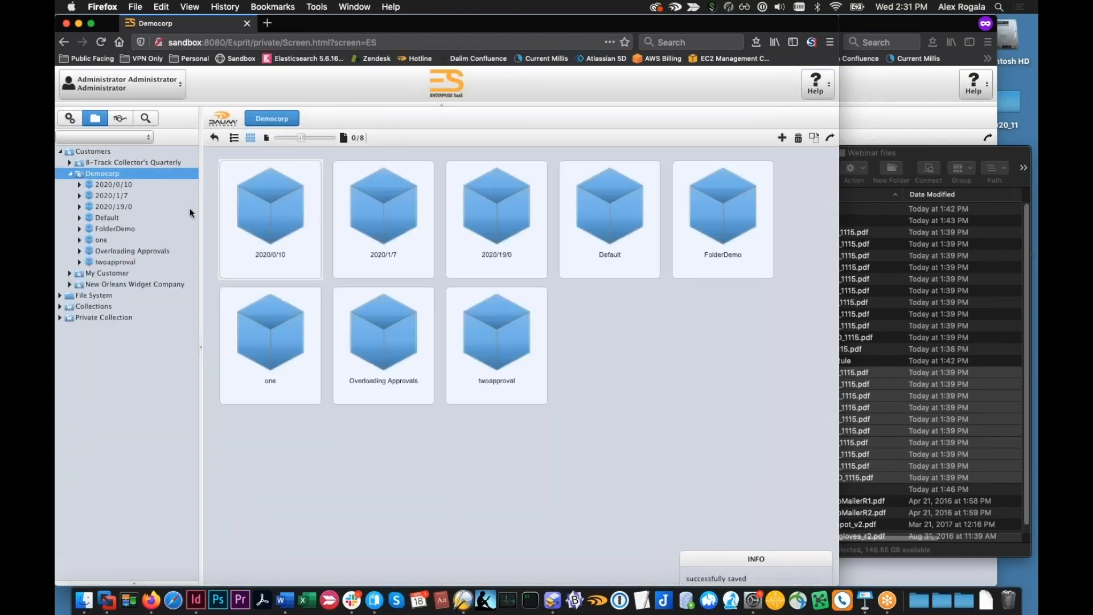
Upload DemoMailerR1.pdf into the FolderDemo project's Ad subfolder and view the approvers assigned to it
click(80, 230)
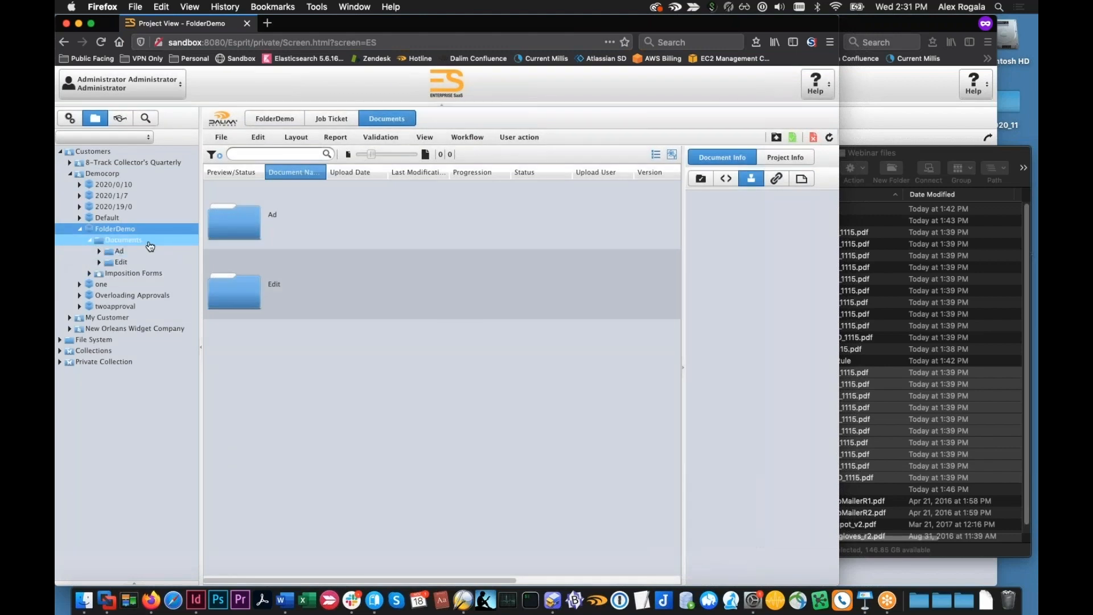
double_click(331, 223)
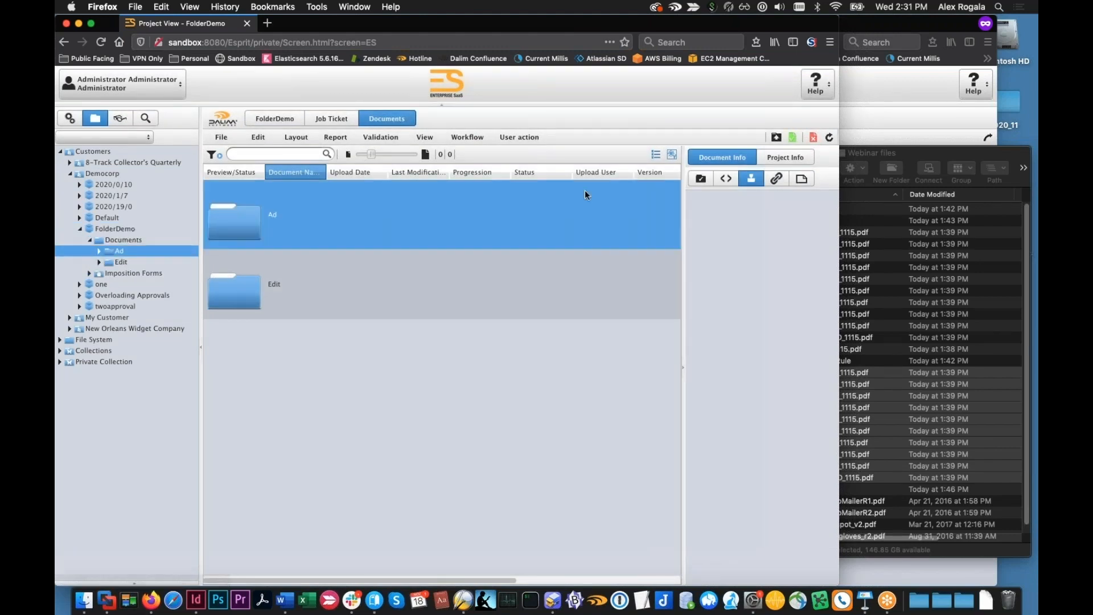
click(775, 138)
click(871, 350)
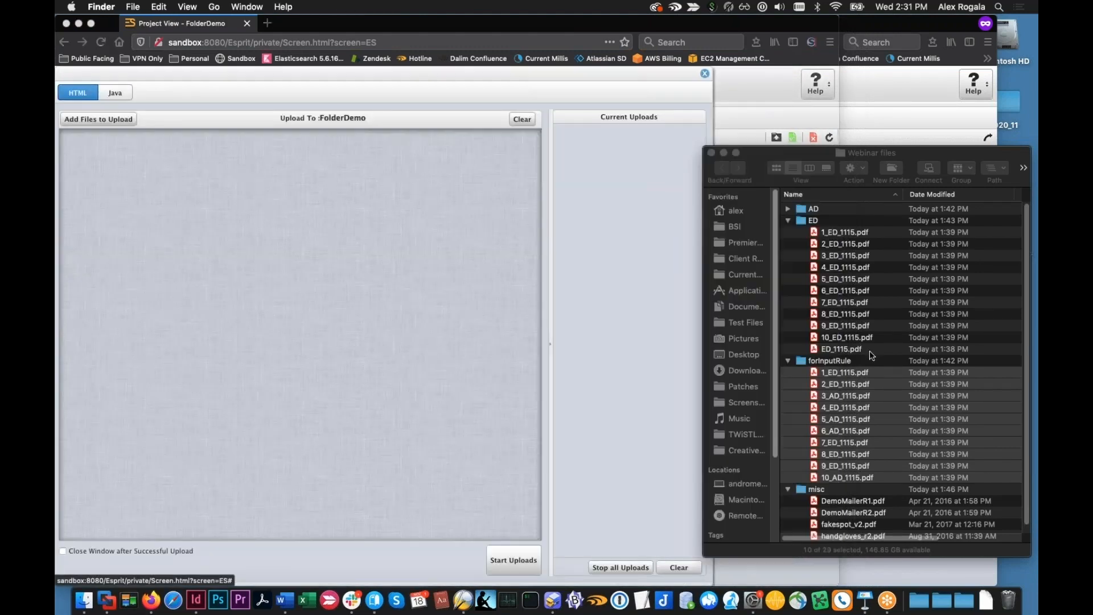
click(864, 493)
drag(864, 499, 408, 322)
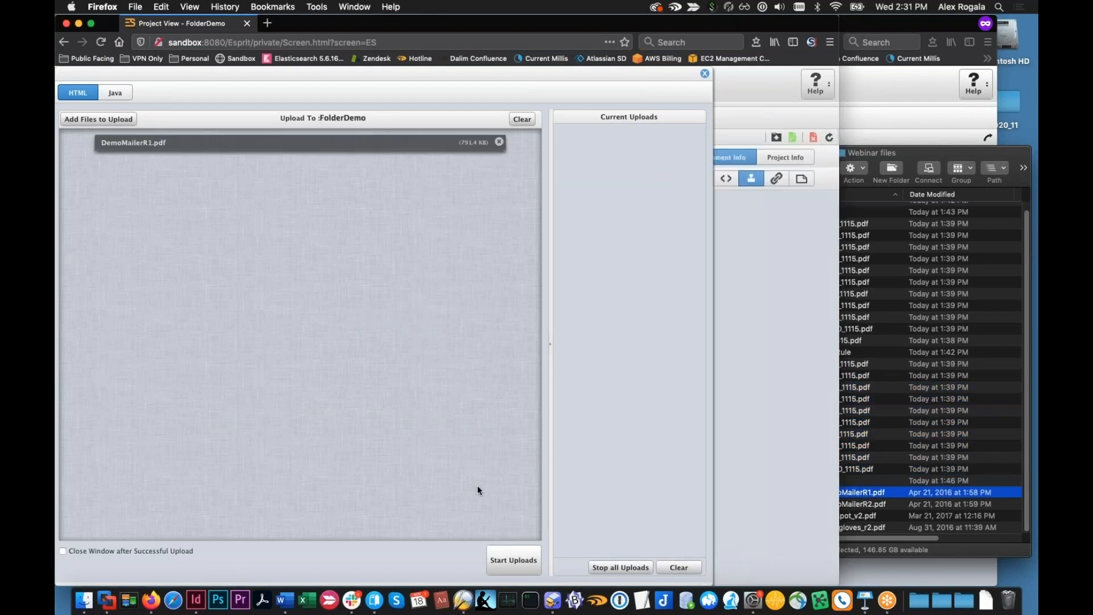
click(515, 560)
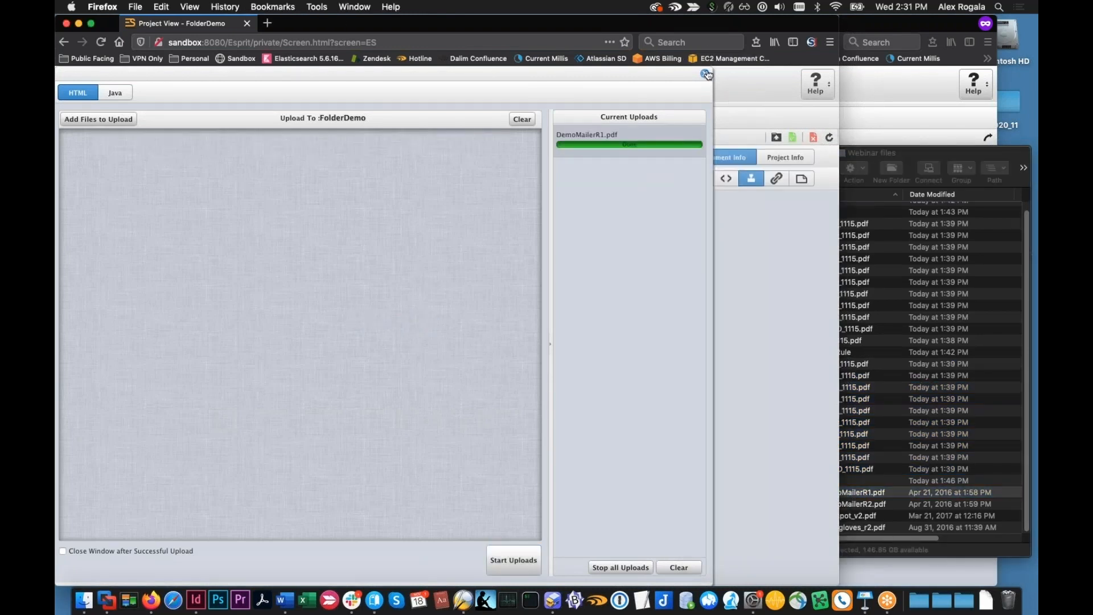
click(705, 74)
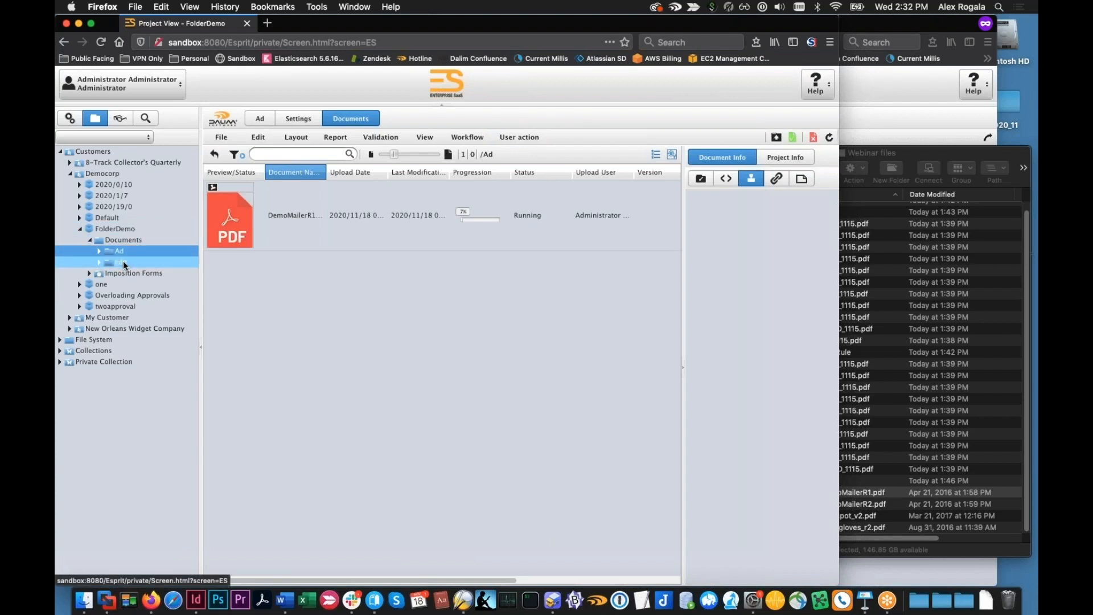
click(559, 214)
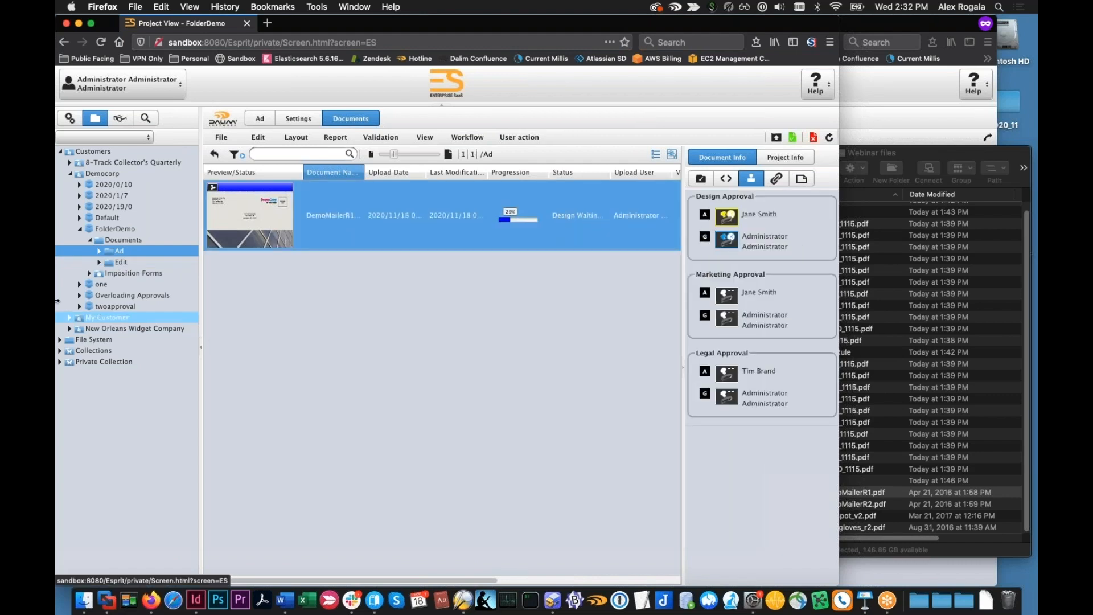
Upload DemoMailerR2.pdf into FolderDemo's Edit subfolder and check which document workflow it runs through
click(114, 261)
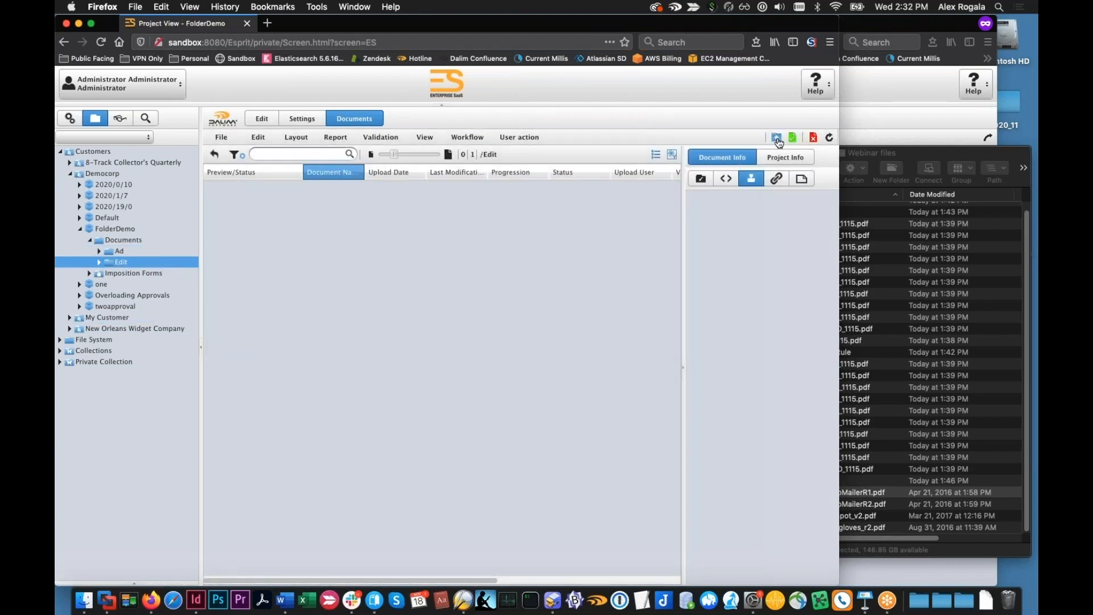
click(776, 138)
click(868, 490)
drag(868, 503, 456, 418)
click(513, 560)
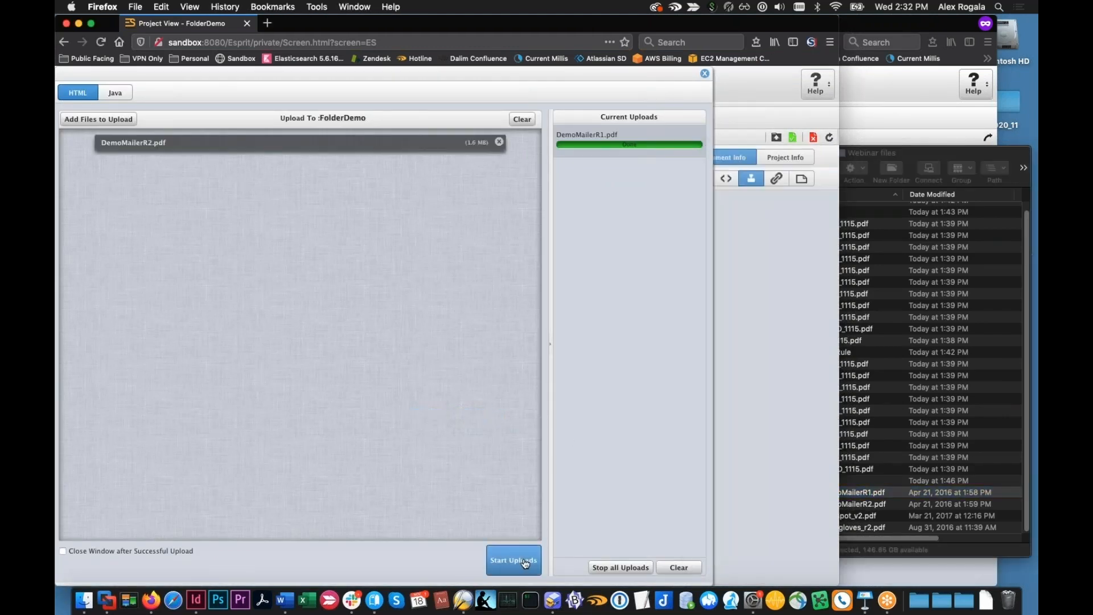
click(705, 73)
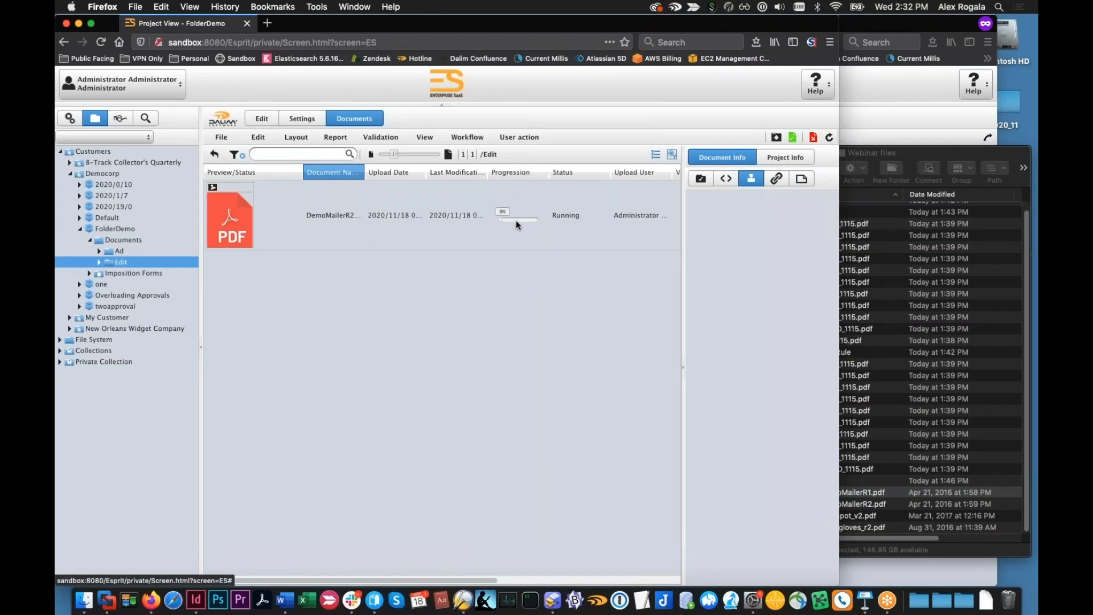
drag(502, 579, 609, 560)
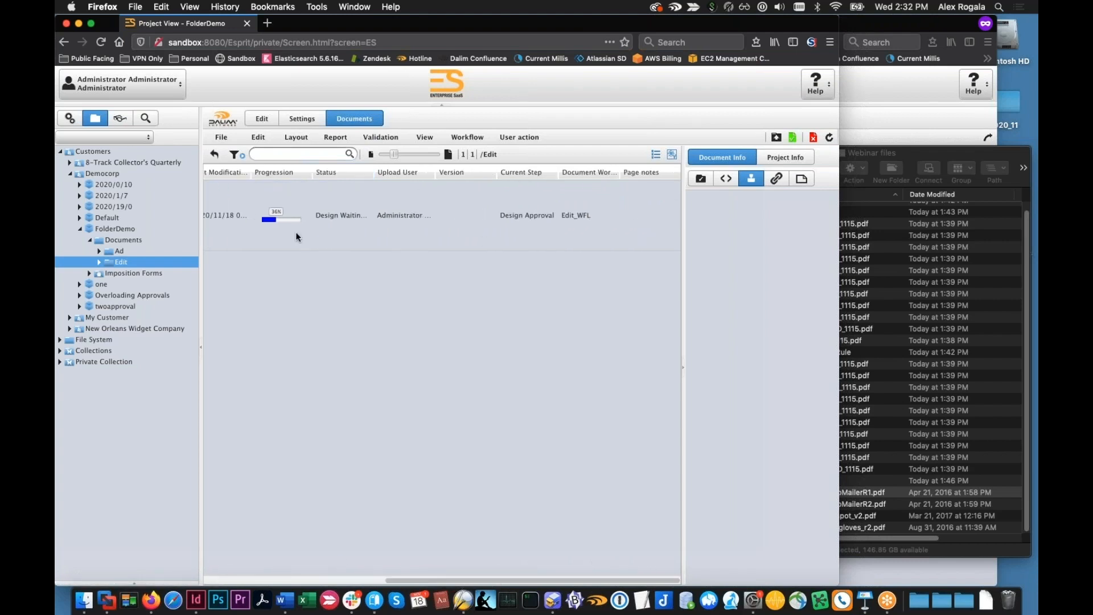
Examine FolderDemo's job ticket, including its general settings and form workflow
click(131, 227)
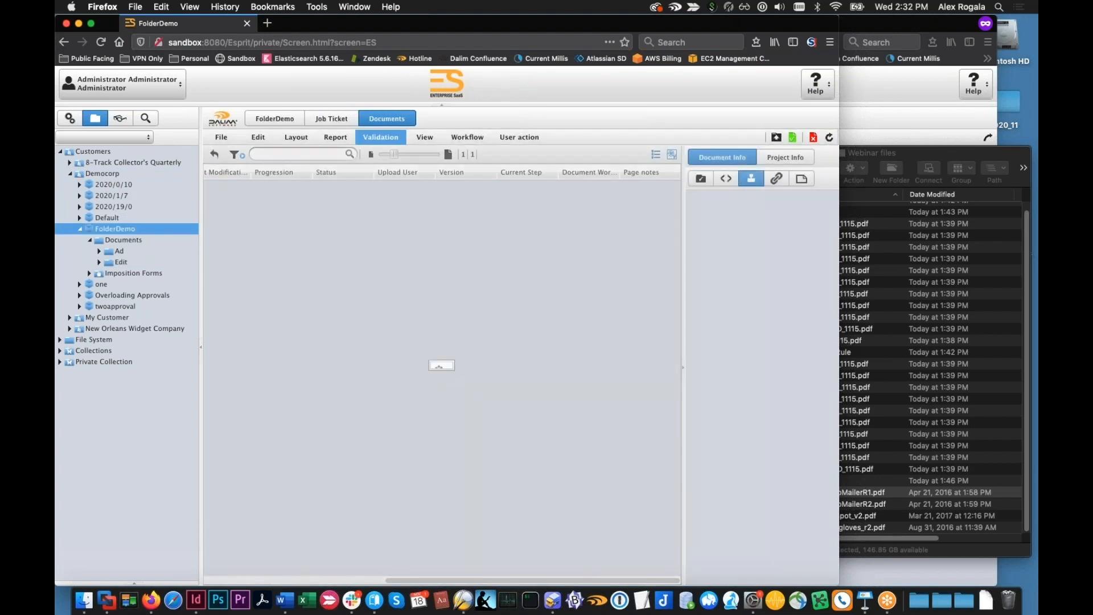
click(339, 120)
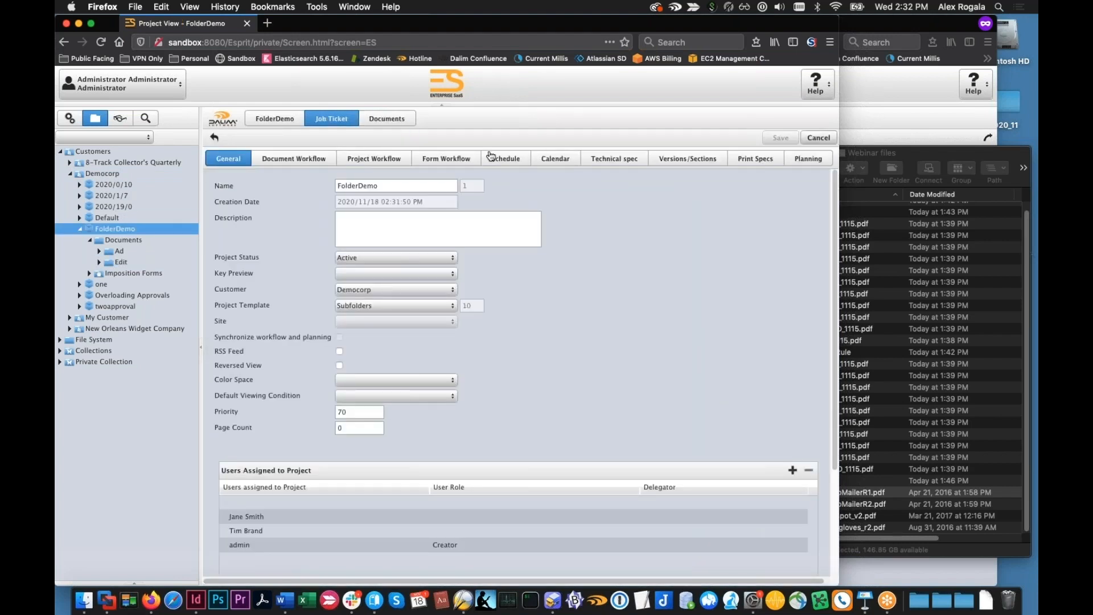
click(466, 160)
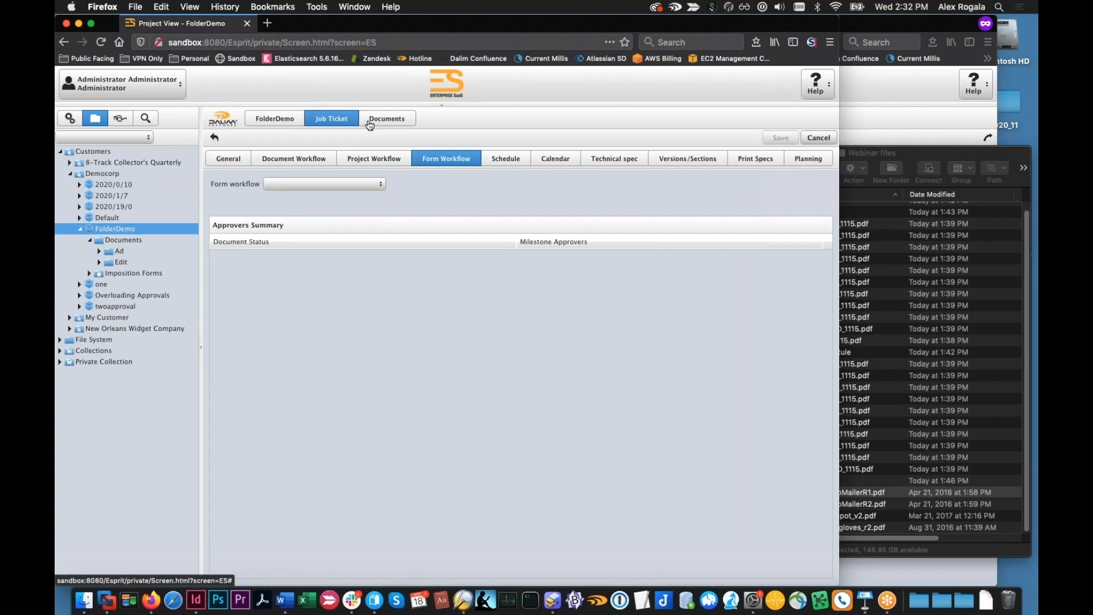
Compare the template properties of FolderDemo's Edit and Ad subfolders, including Ad's document workflow and its Design Approval approvers
click(121, 262)
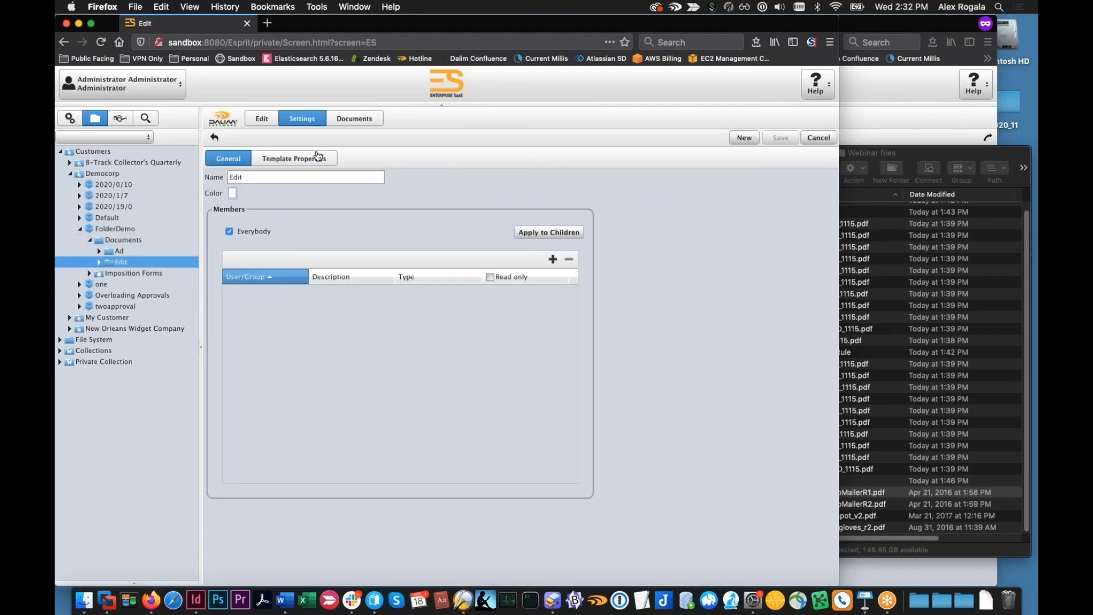
click(314, 159)
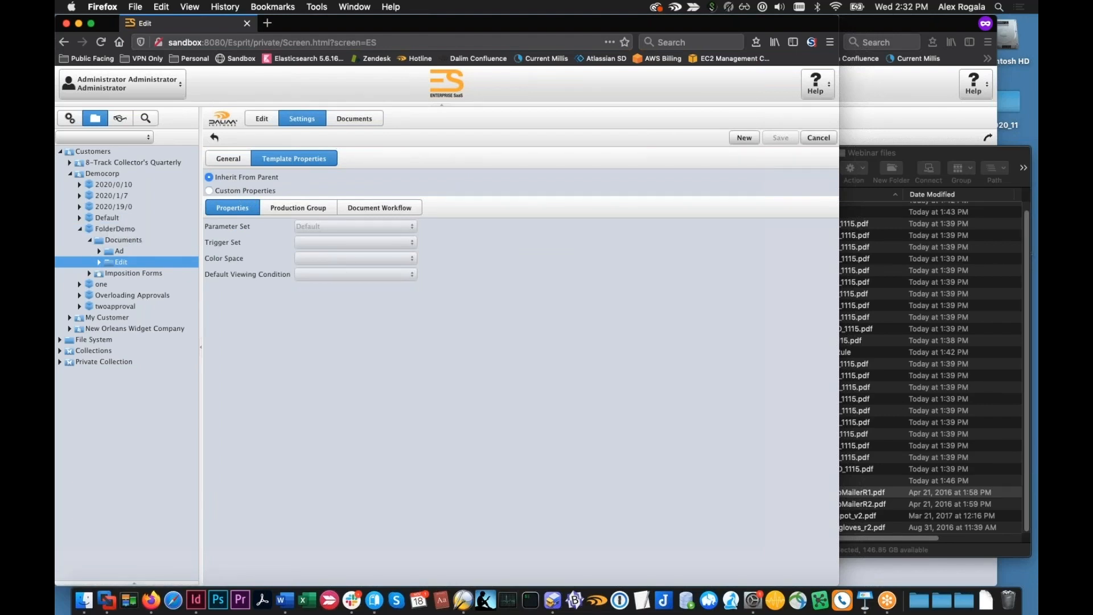
click(271, 209)
click(250, 209)
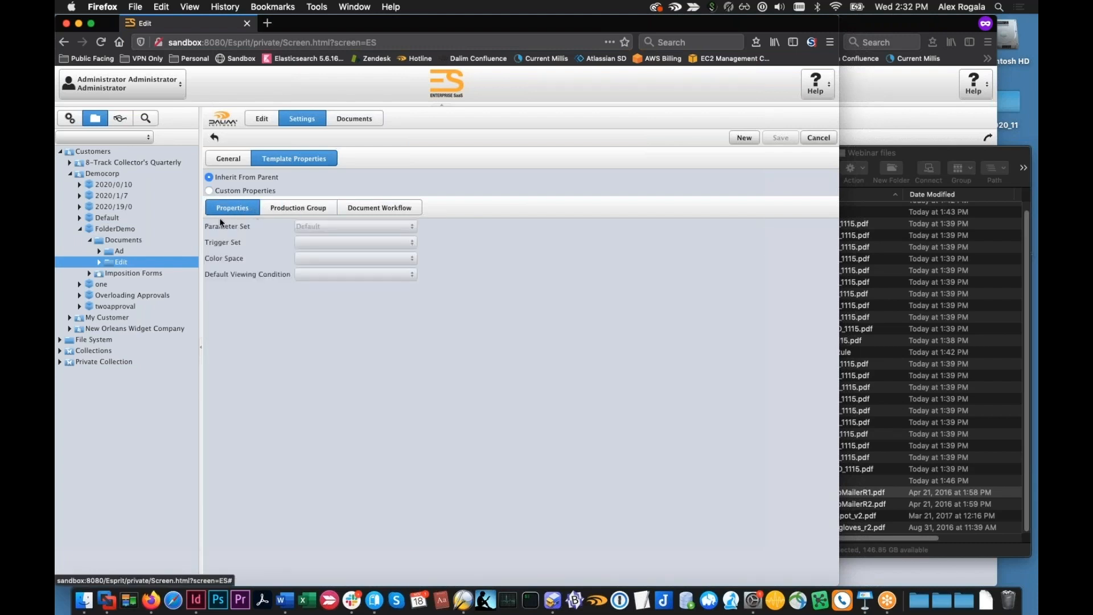
click(126, 251)
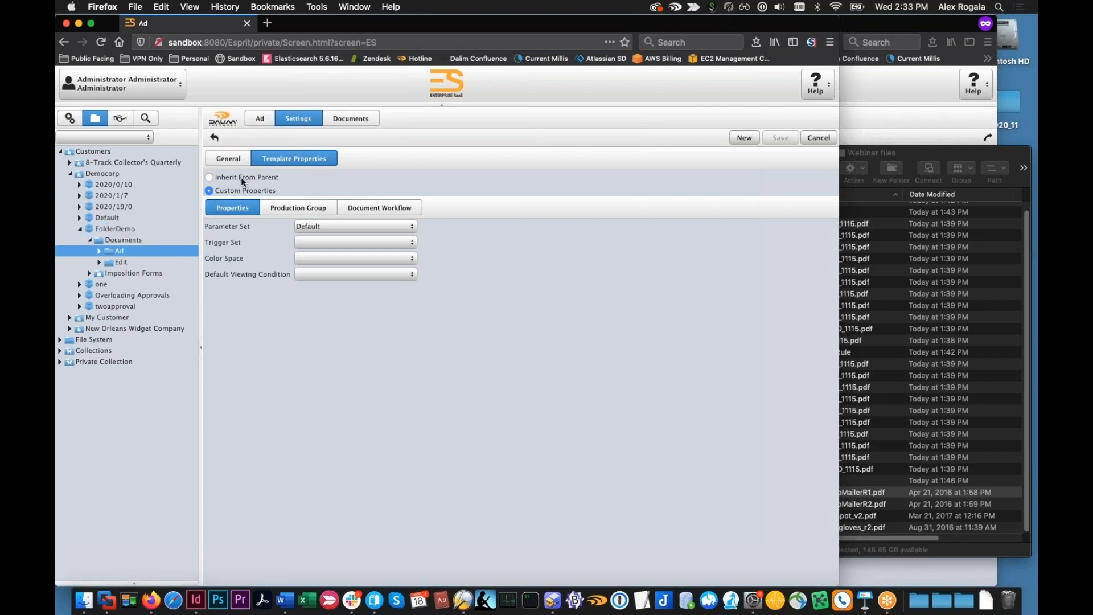
click(318, 207)
click(365, 207)
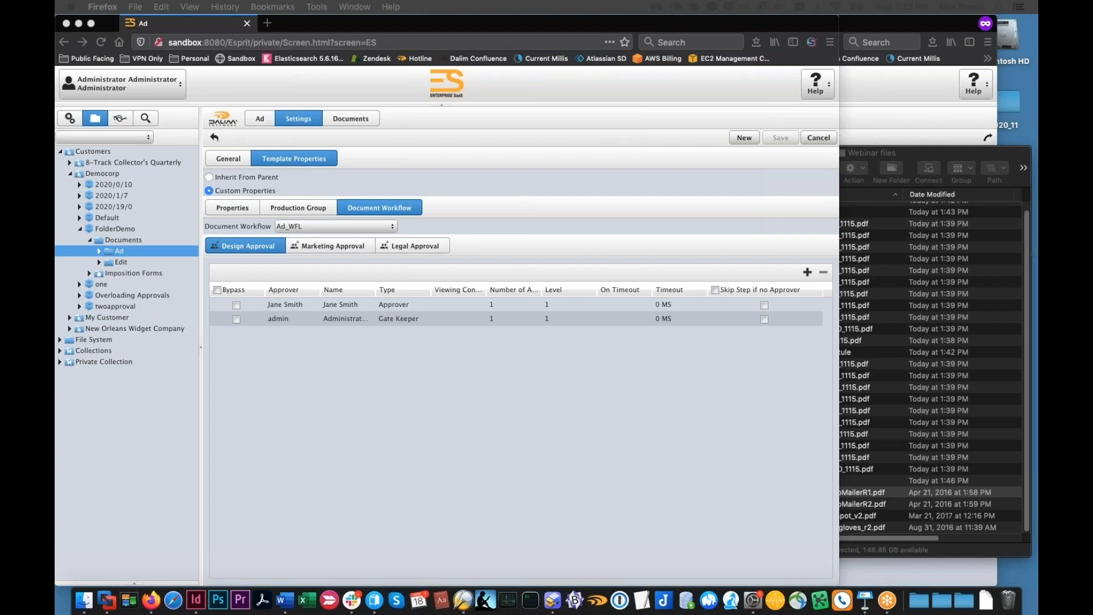
Examine the ESFS_DAM volume's parameters and the project templates available for it, leaving without changes
click(76, 121)
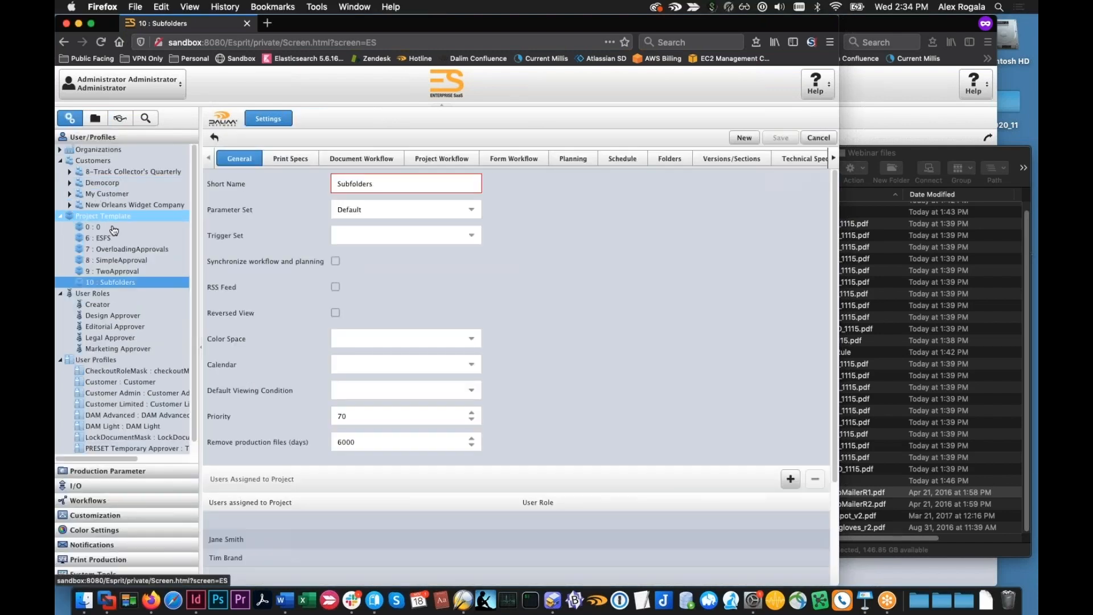
scroll(79, 292, down, 1)
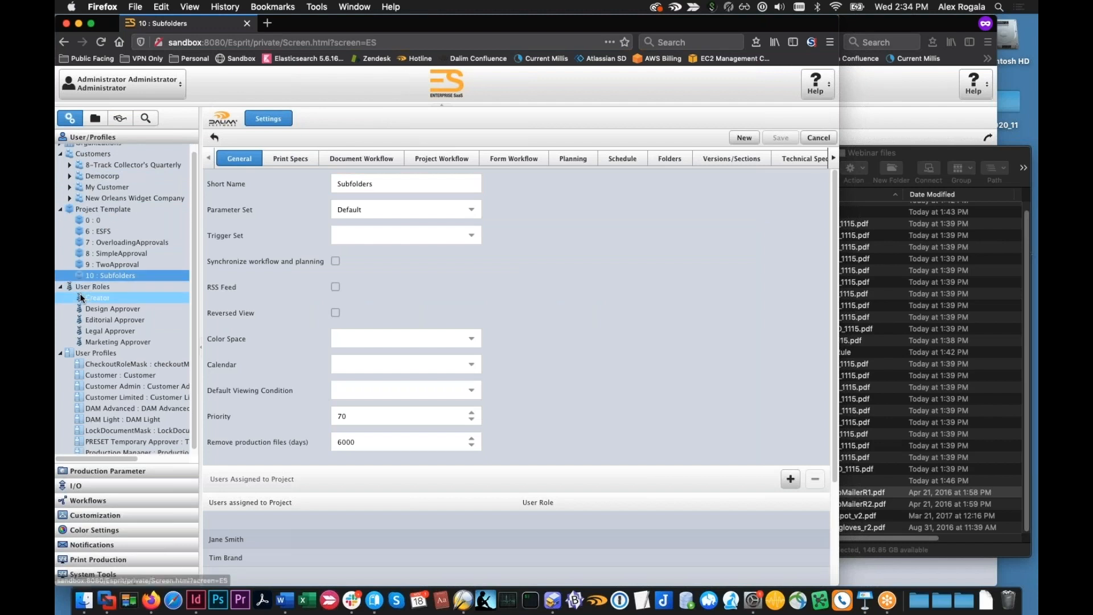
click(112, 486)
click(69, 181)
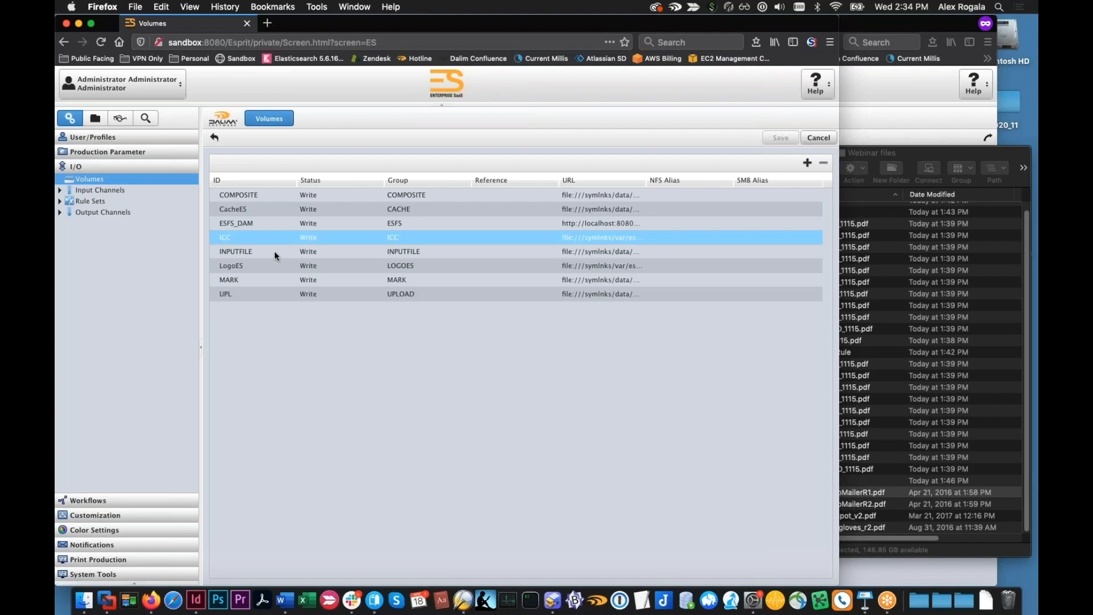
double_click(245, 224)
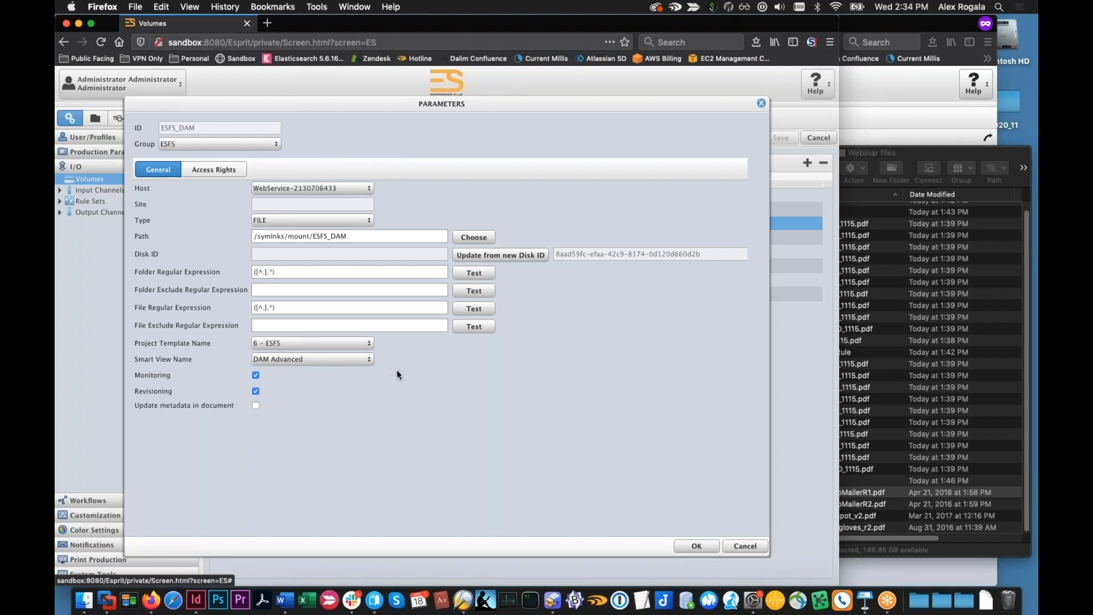
click(370, 344)
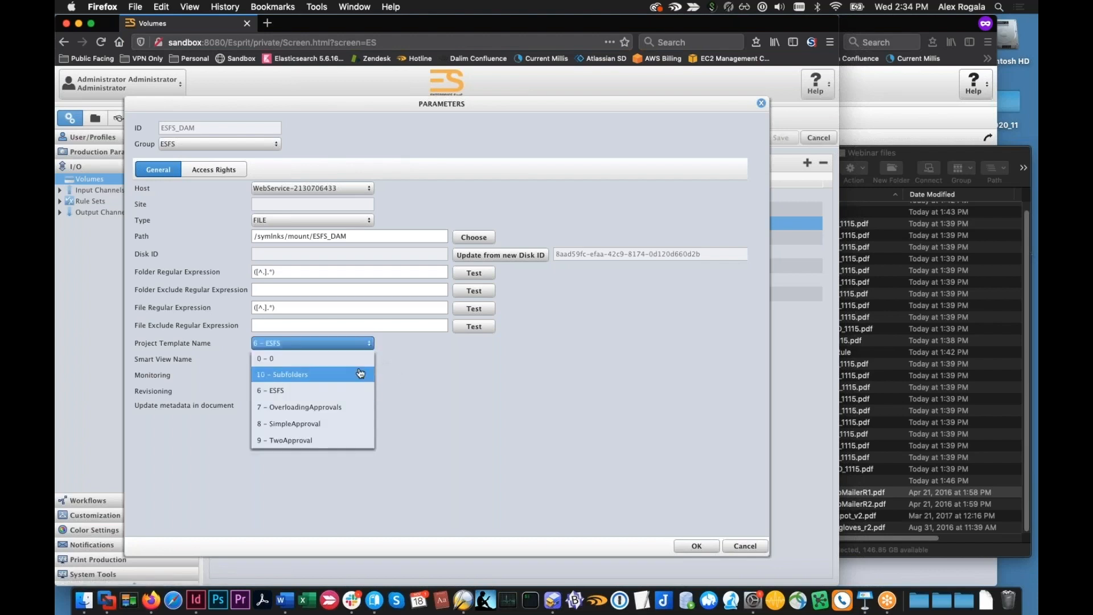
click(469, 374)
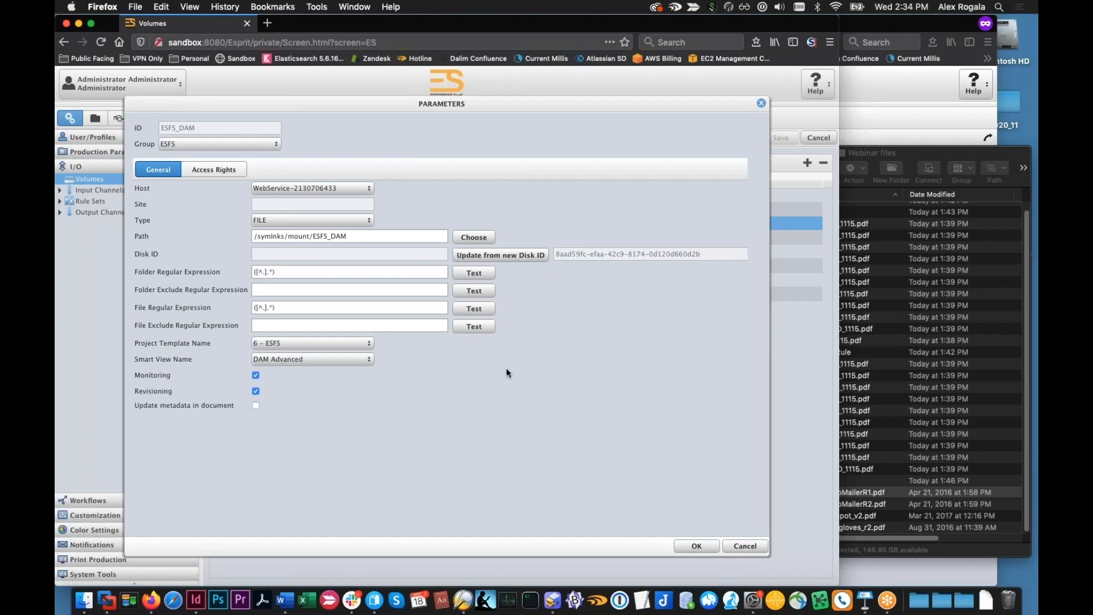
click(746, 548)
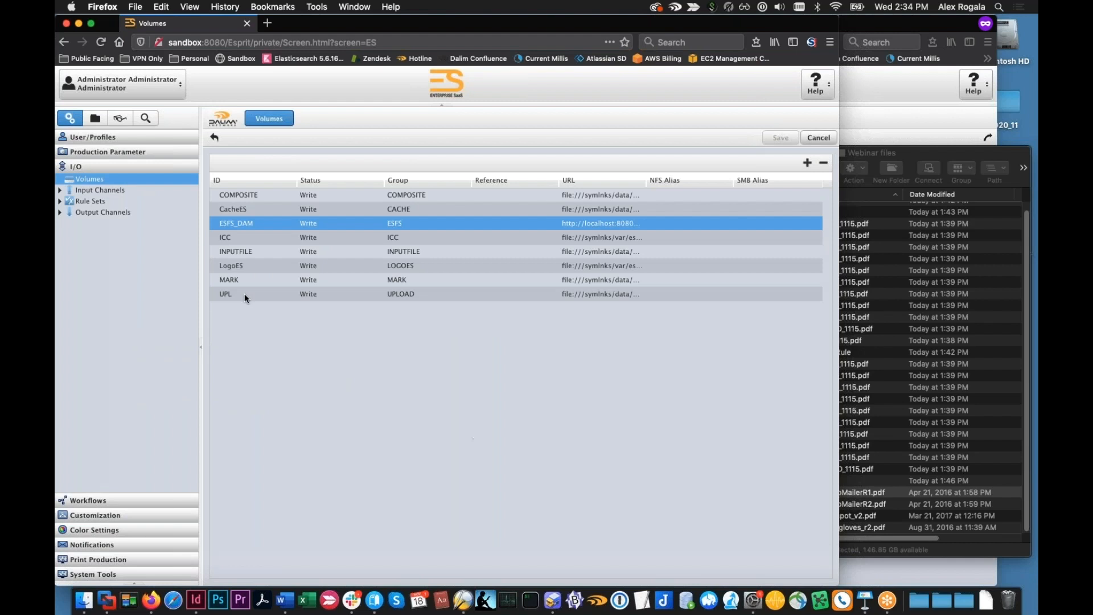
Review the ESFS project template's document workflow and the approvers of its Prepress Approval step
click(71, 146)
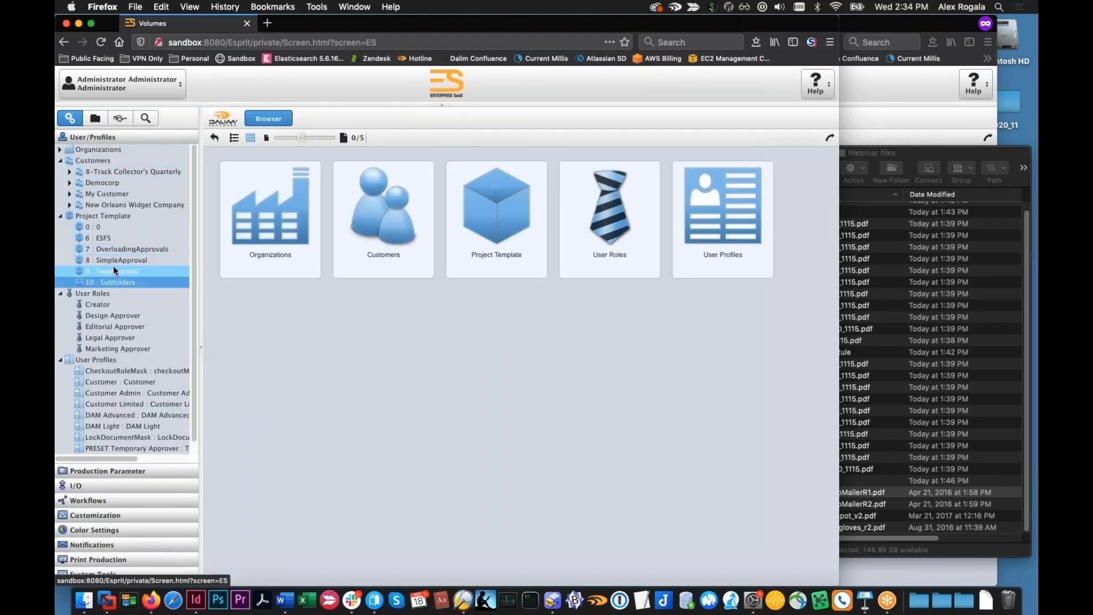
click(111, 238)
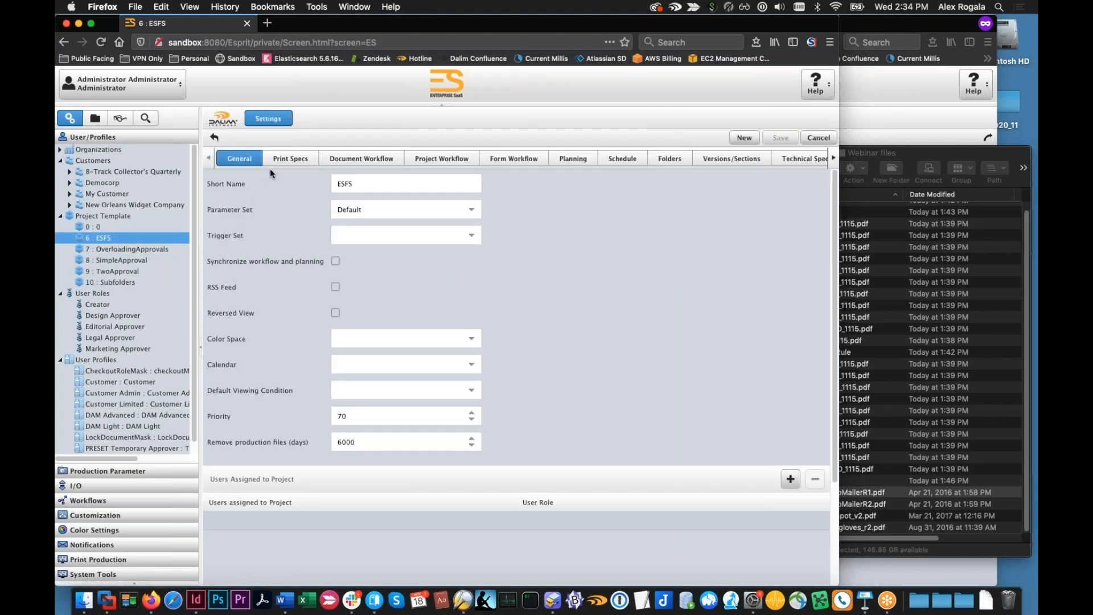
click(283, 165)
click(333, 163)
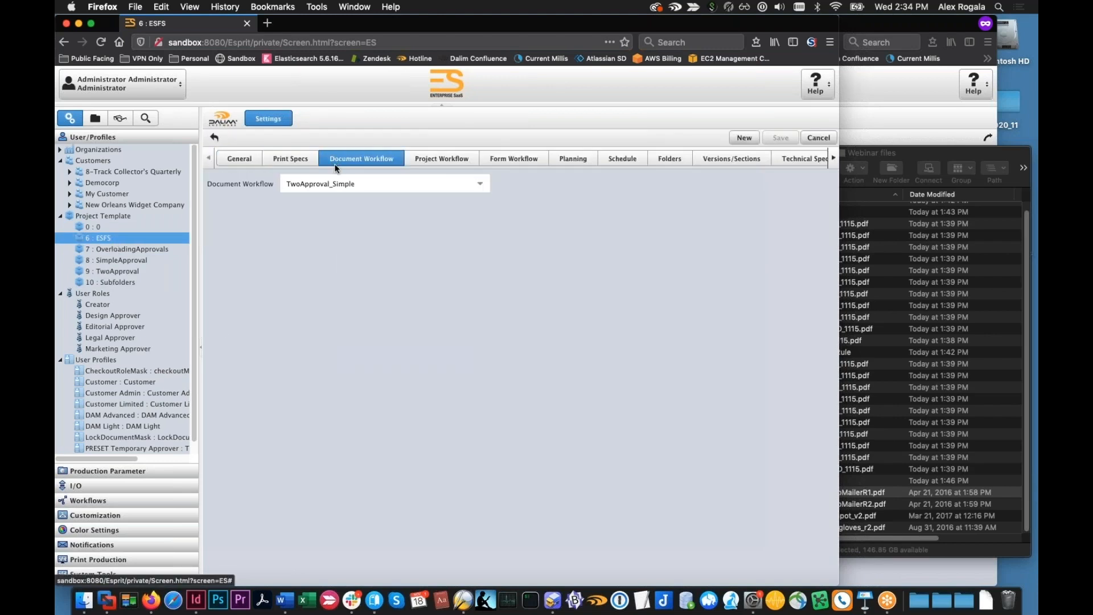
click(330, 221)
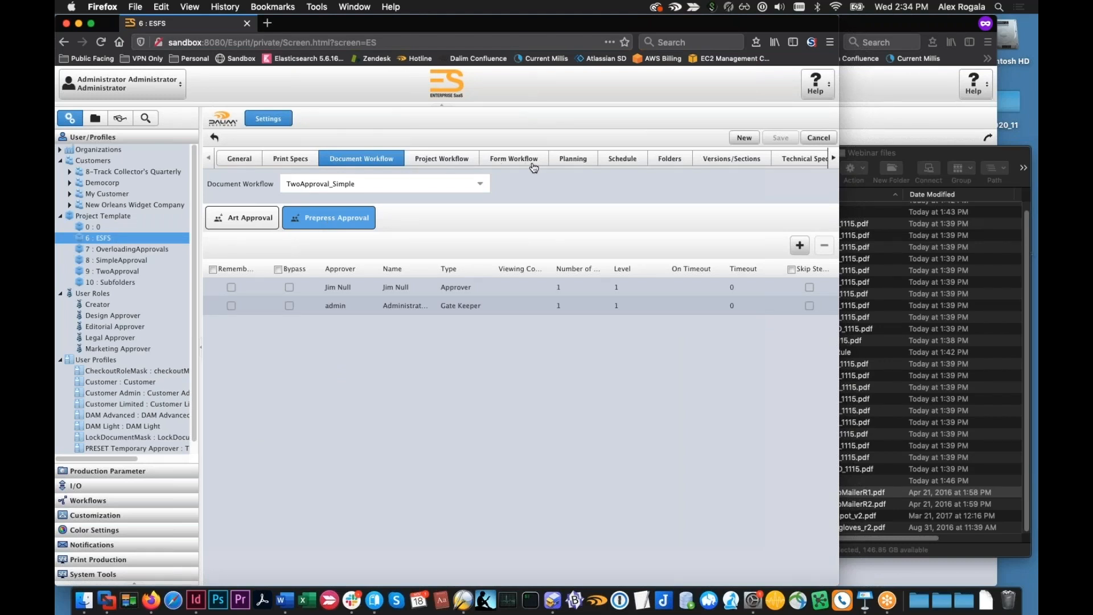
Check the Asset Details entry in the ESFS template's layouts without changing the layout choice
click(831, 159)
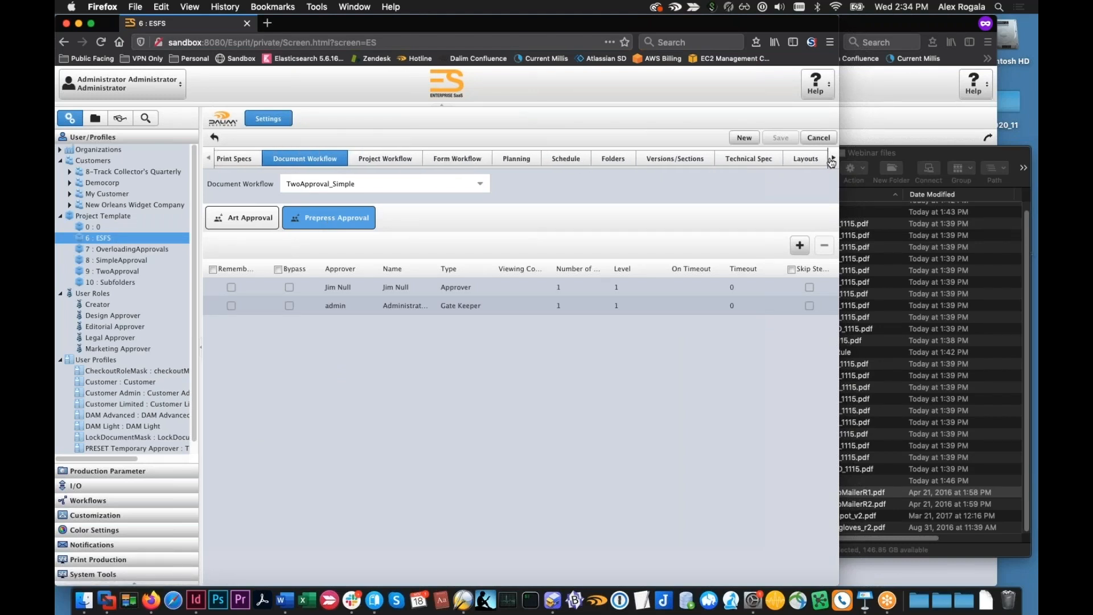
click(831, 159)
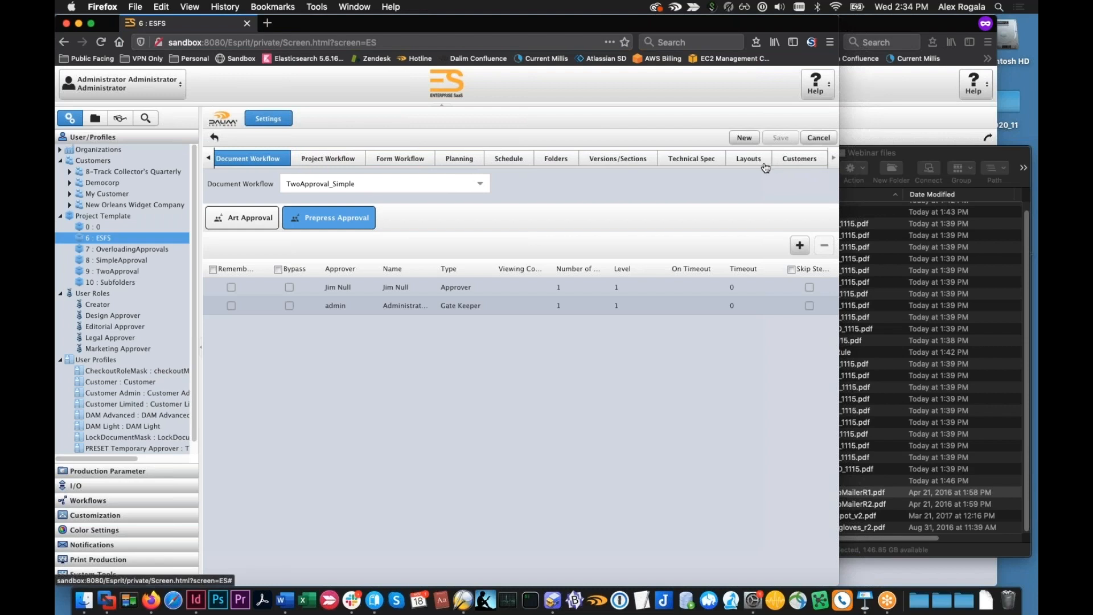
click(748, 163)
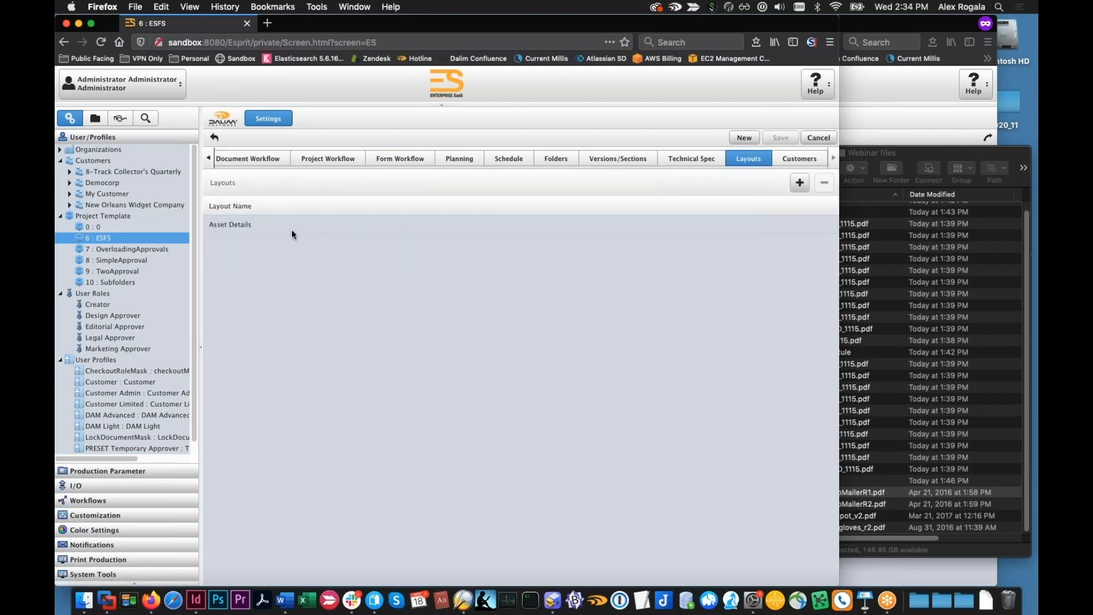
click(260, 228)
double_click(240, 223)
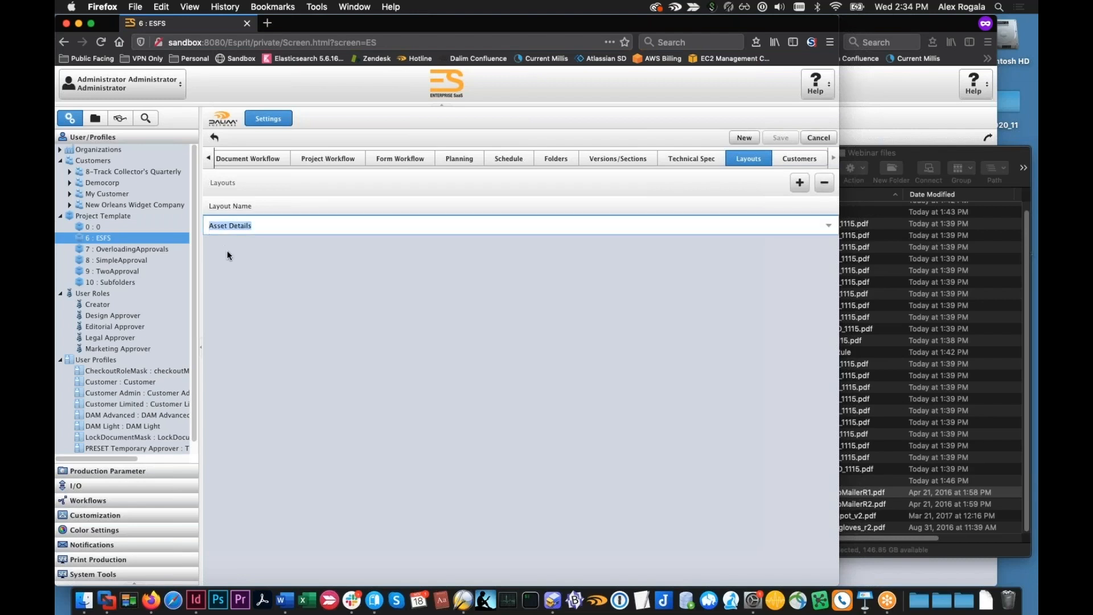
click(222, 230)
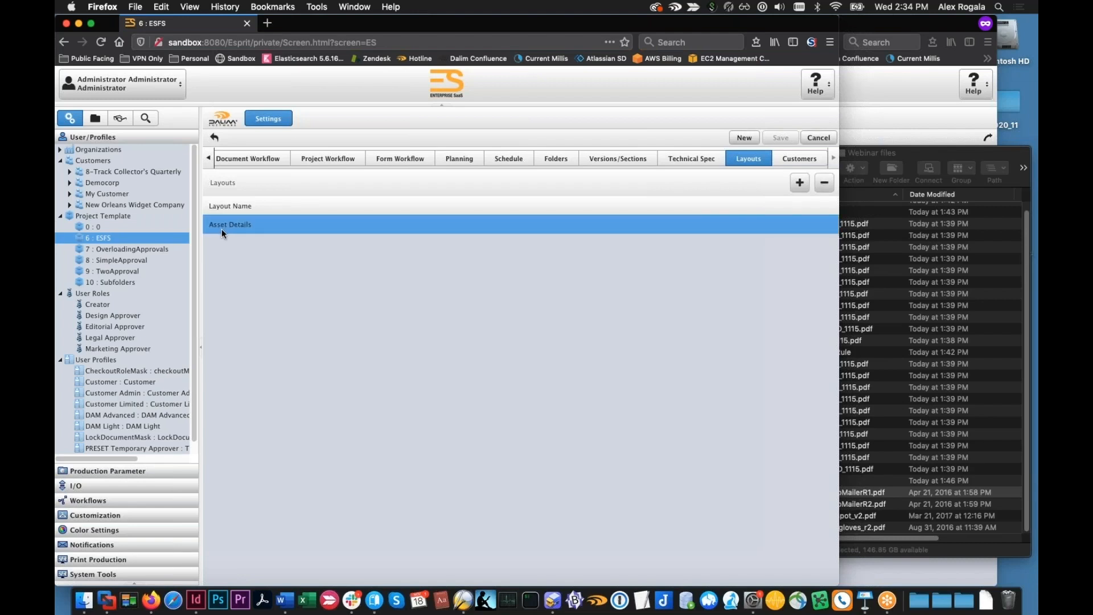
scroll(139, 298, down, 1)
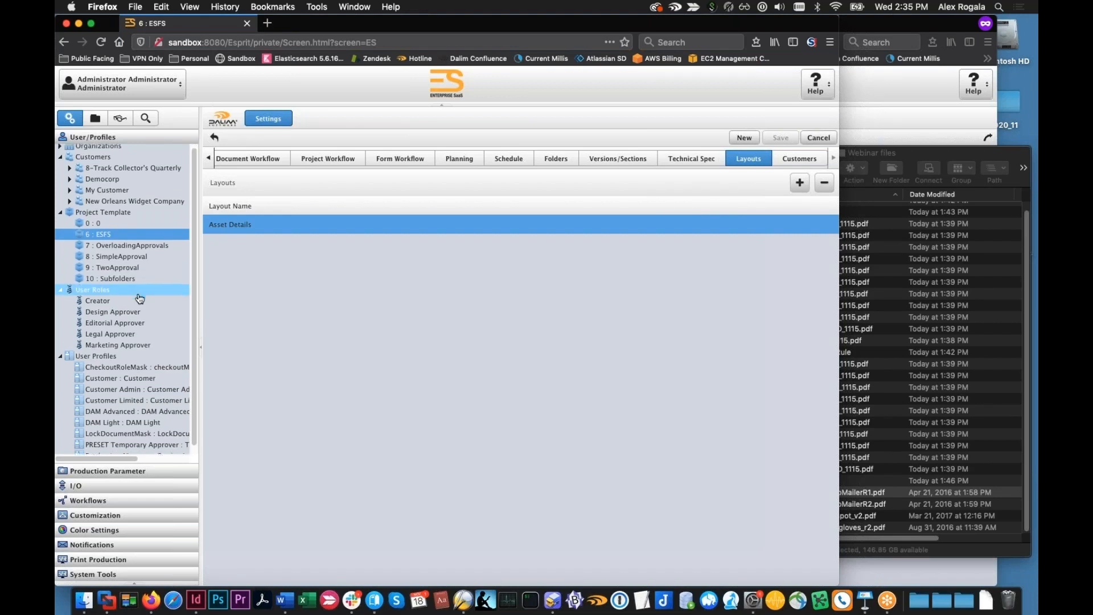
click(139, 298)
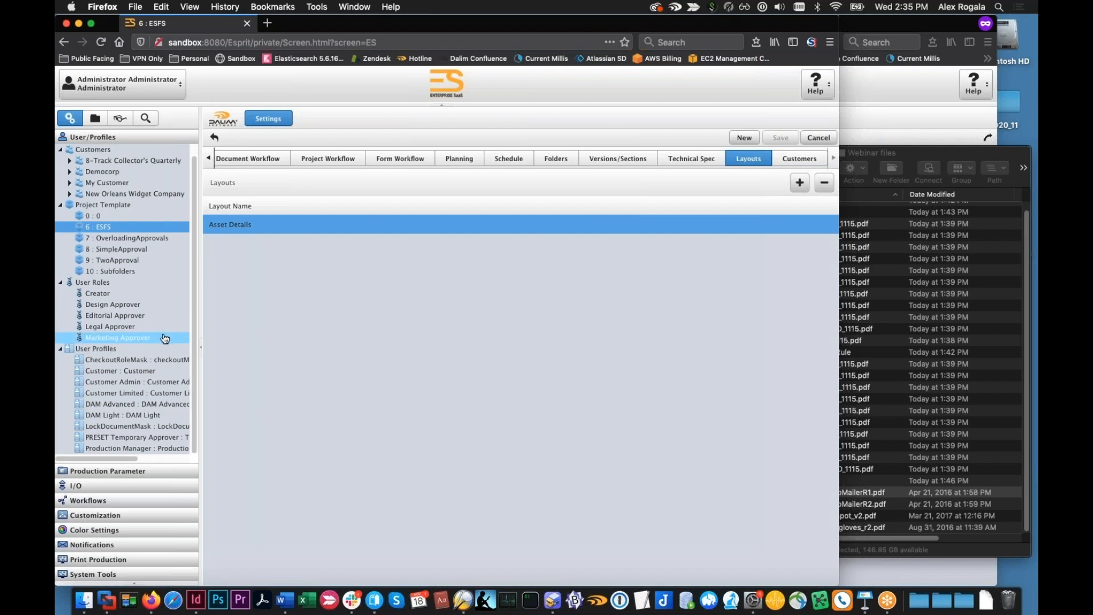
Open the ESFS_DAM volume and review the approval steps and approvers of Insert_Rough Draft.pdf
click(93, 117)
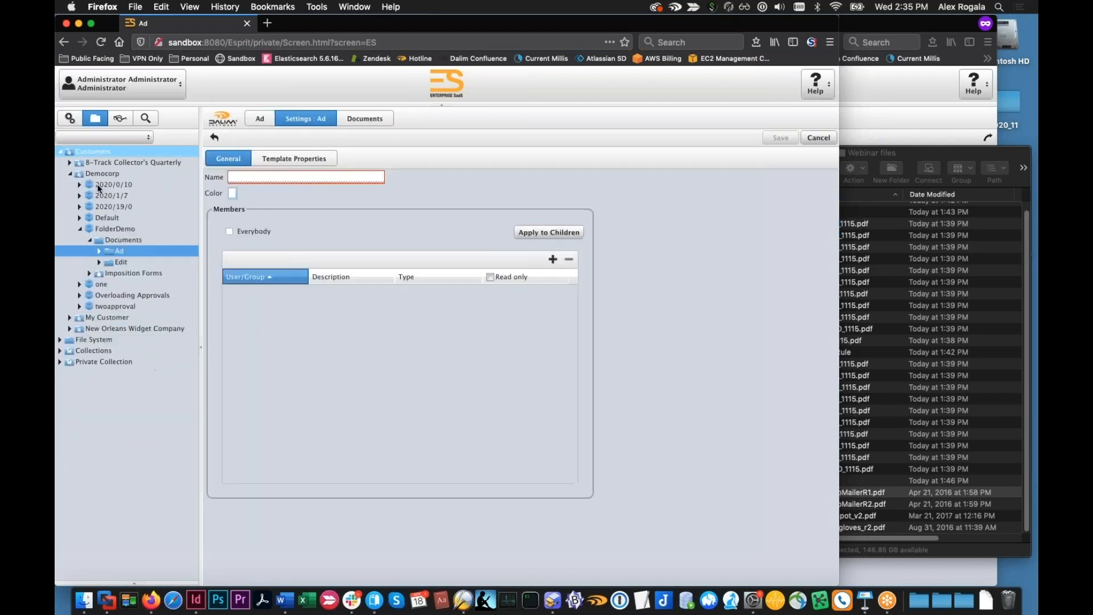
click(60, 340)
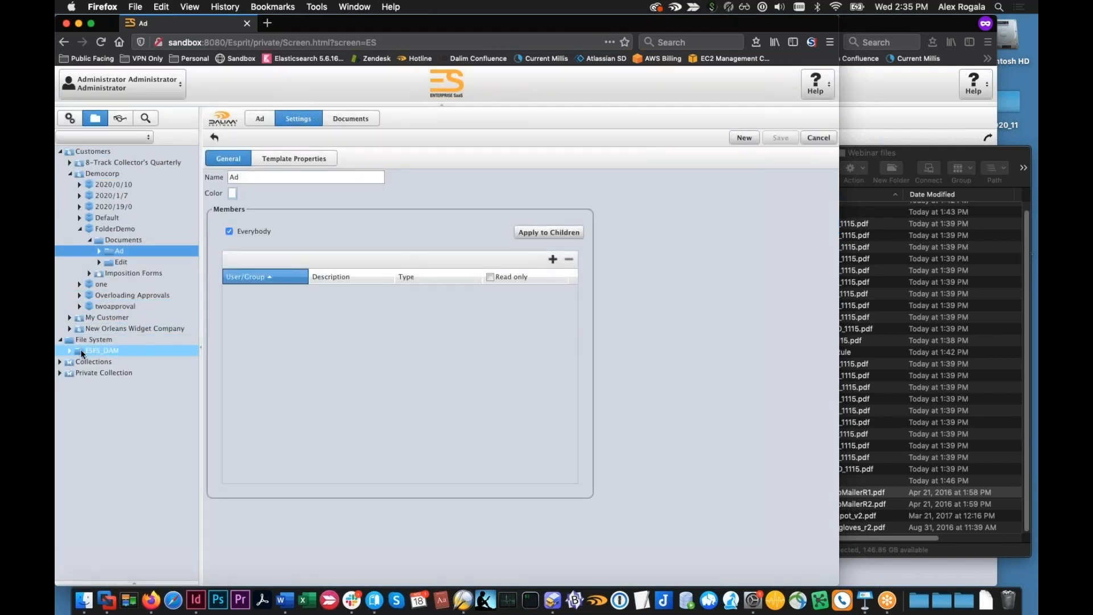
click(71, 350)
click(97, 351)
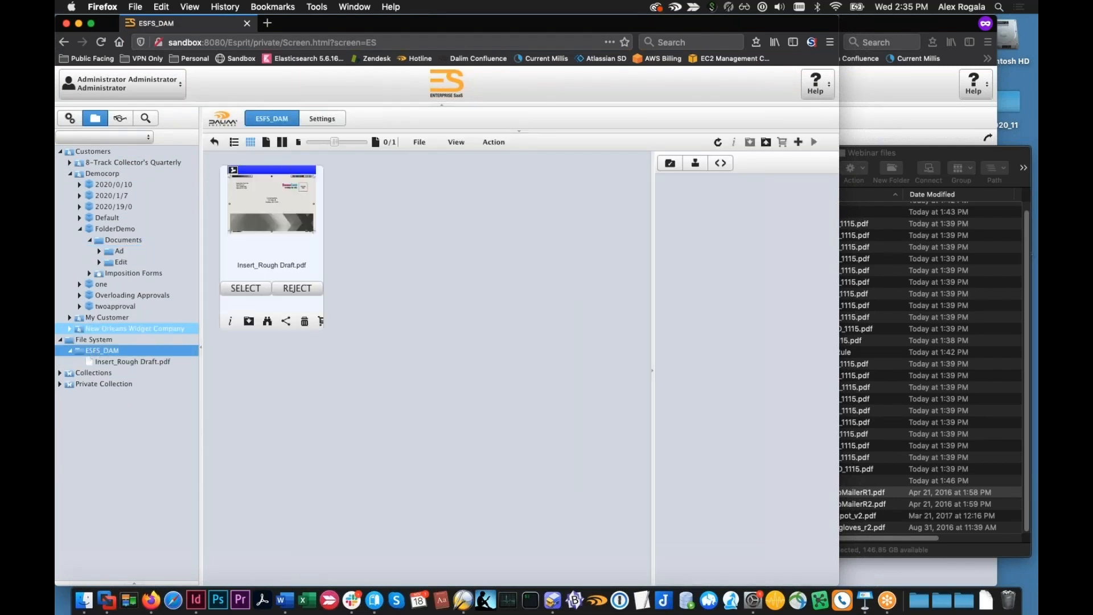
click(268, 215)
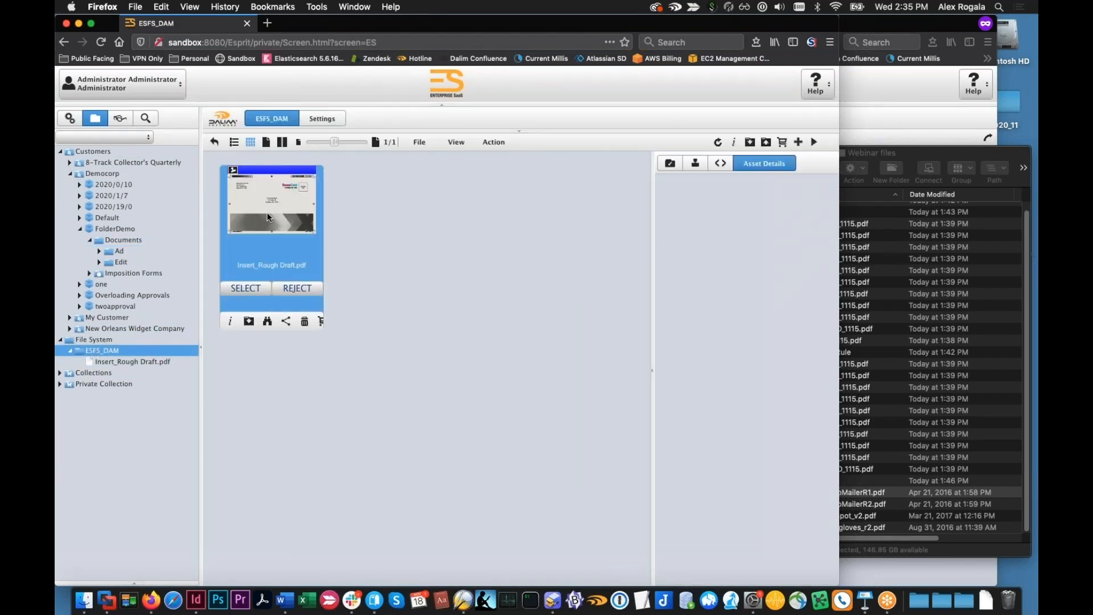
click(694, 164)
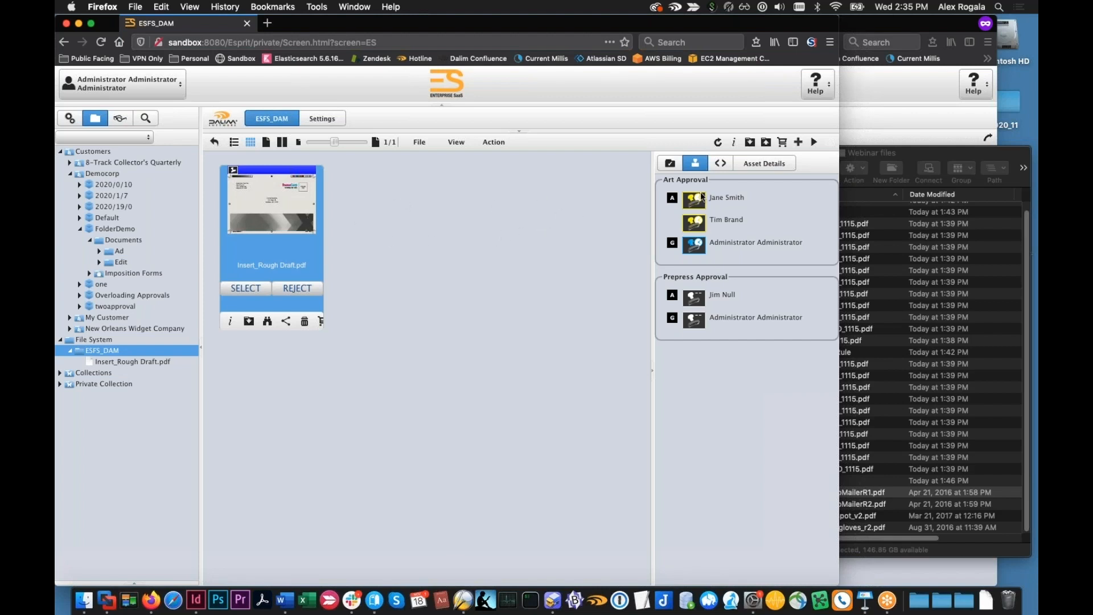
Check the Asset Details metadata of Insert_Rough Draft.pdf and widen the document details pane
click(736, 170)
click(722, 166)
click(735, 168)
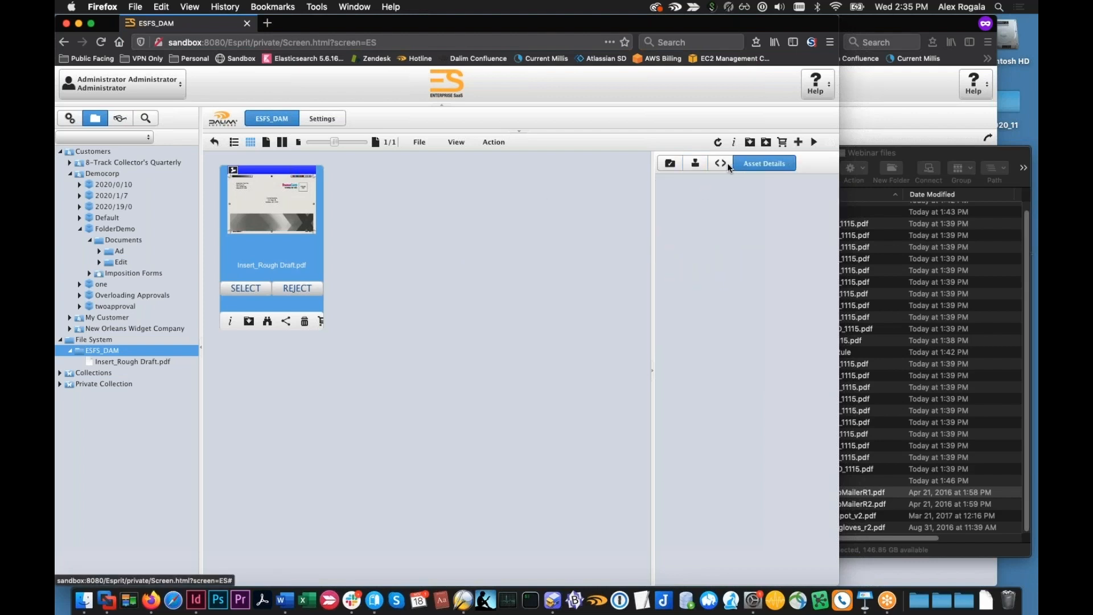
drag(651, 183, 599, 183)
click(676, 165)
click(700, 166)
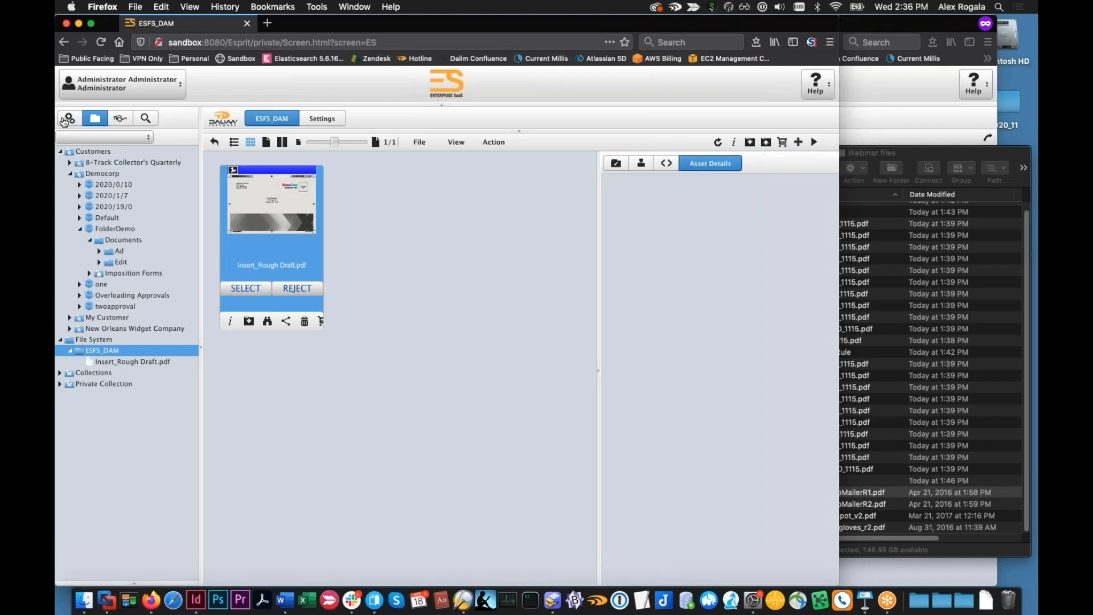
Examine the fields and settings of the Asset Details job ticket layout in the administration's customization area
click(67, 120)
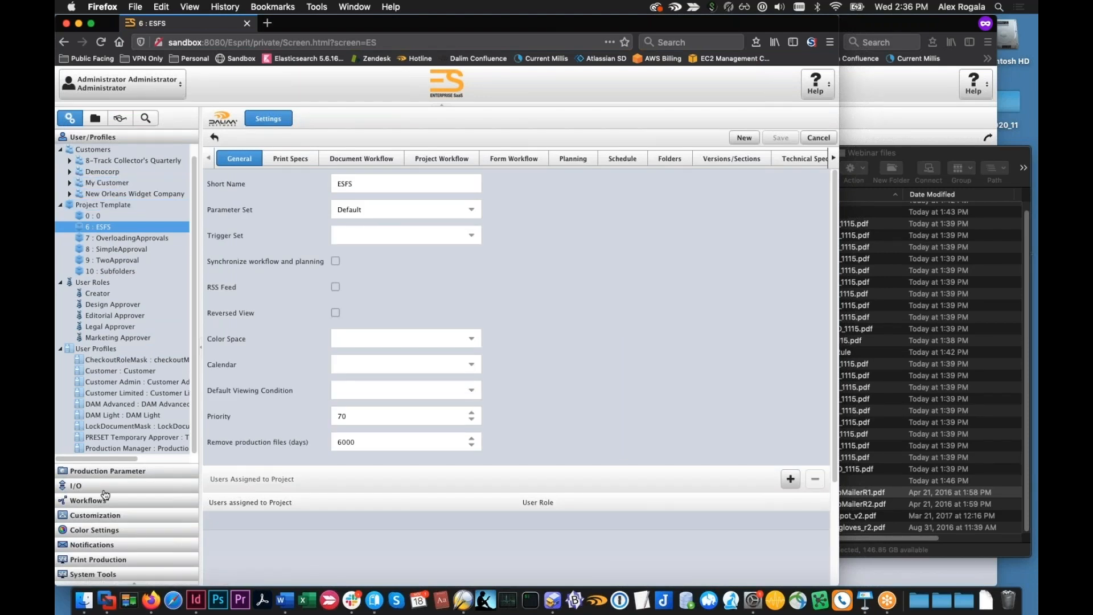
click(108, 514)
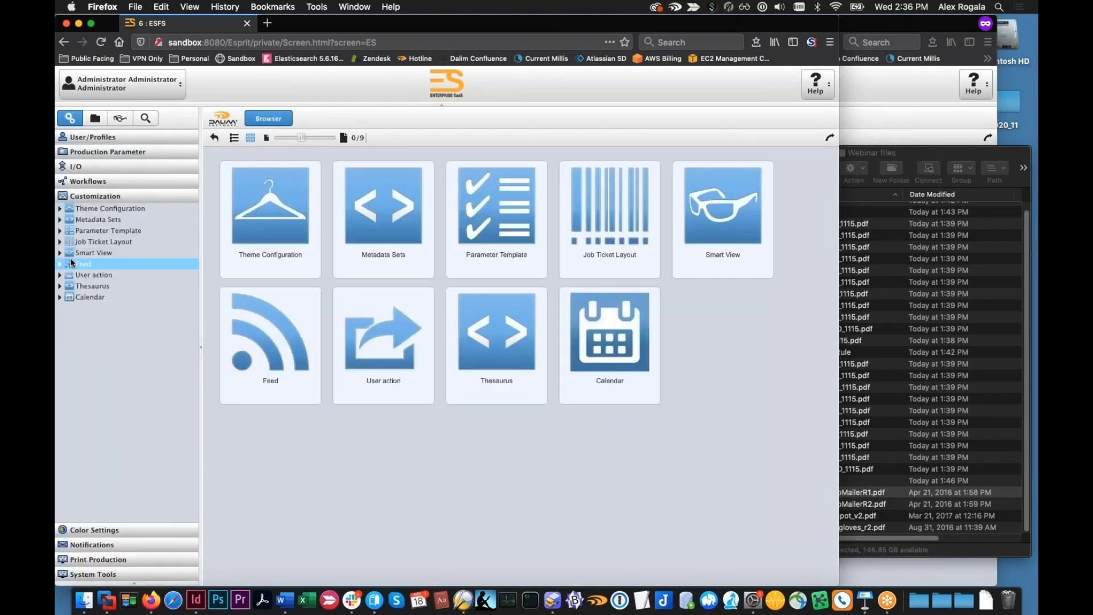
click(86, 241)
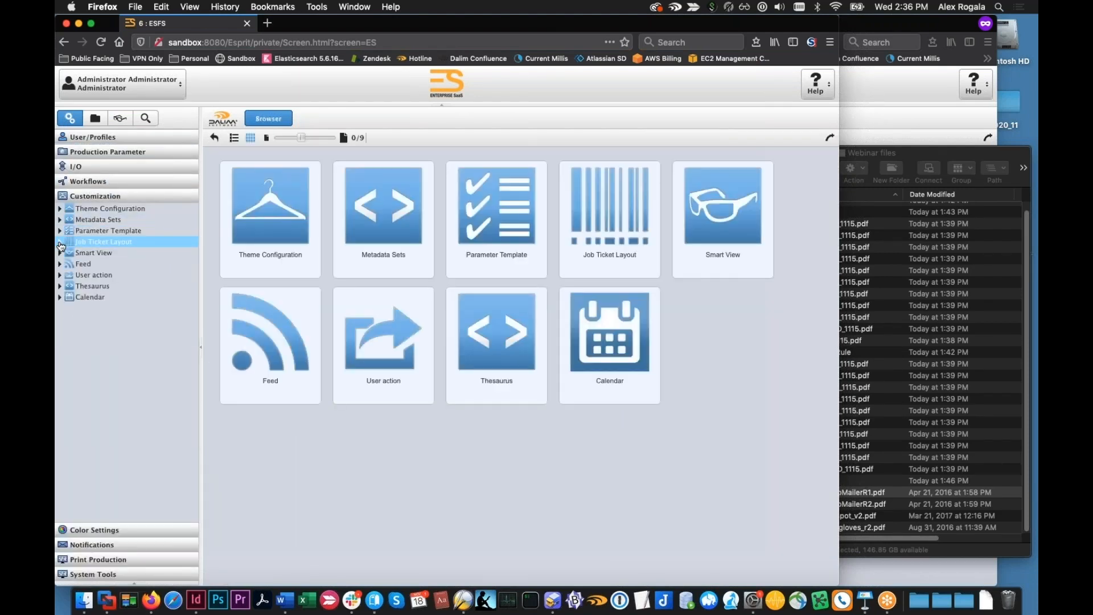
click(86, 252)
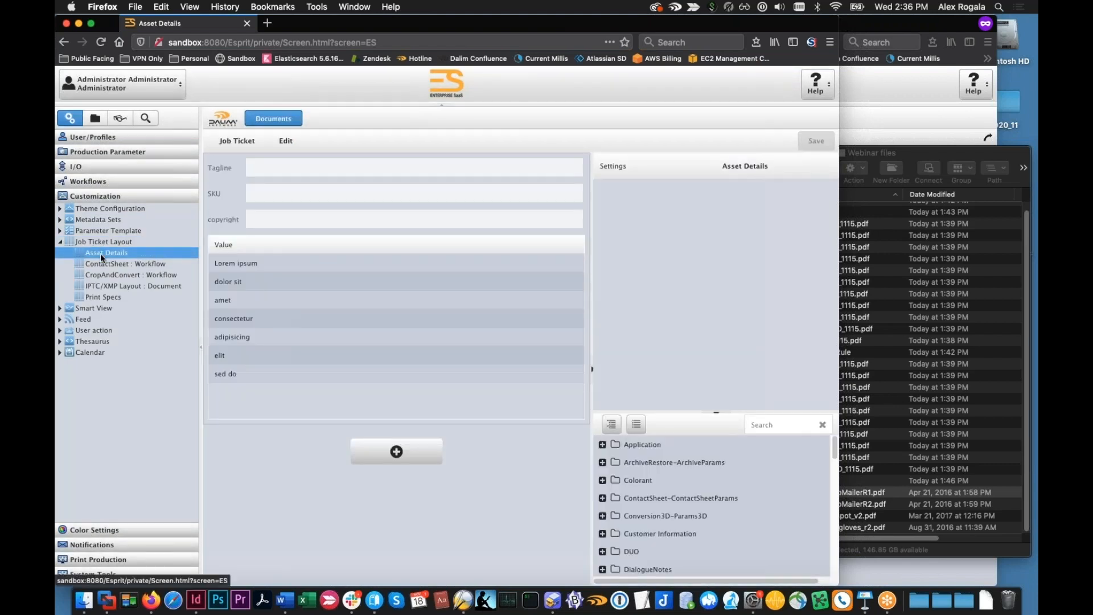
scroll(642, 316, down, 3)
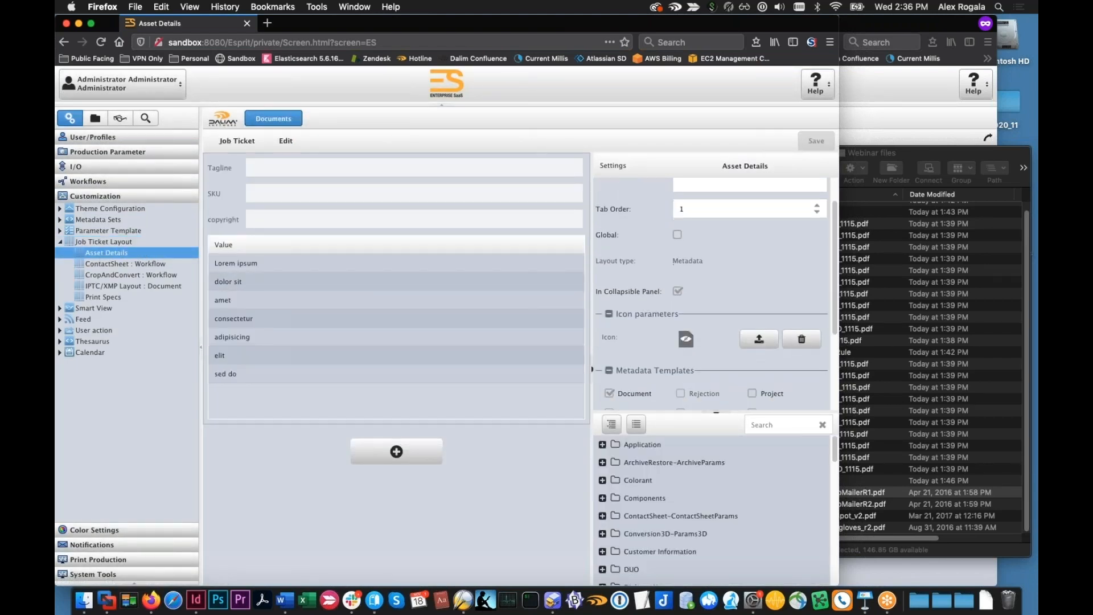
scroll(640, 316, up, 5)
Log out and log back in with the administrator's user name and password
click(122, 85)
click(105, 126)
text(admin)
key(Tab)
text(admin)
key(Return)
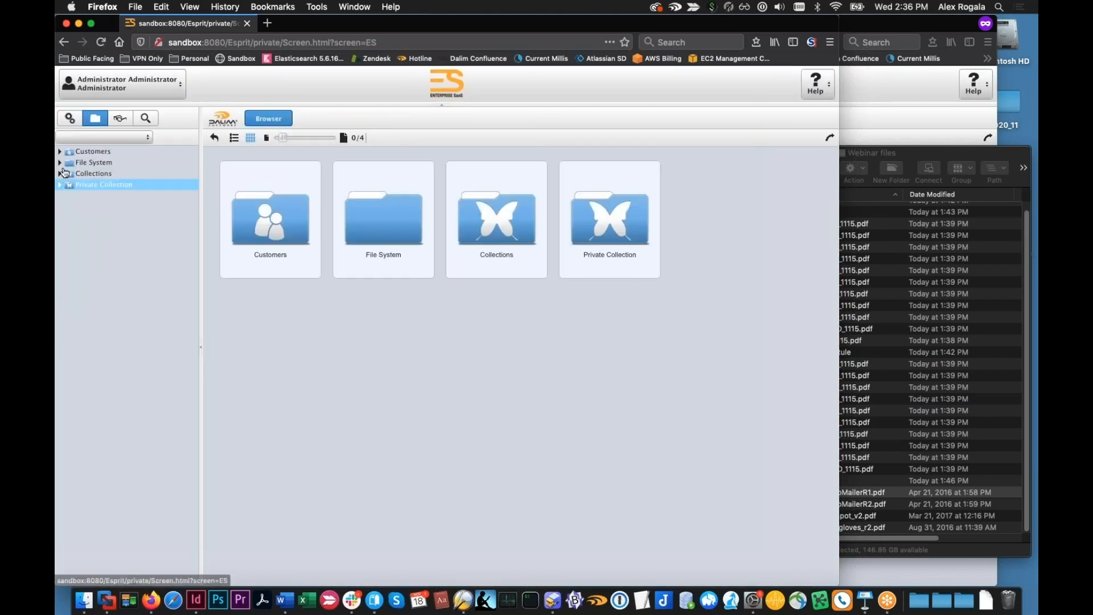
Open the ESFS_DAM volume again and select Insert_Rough Draft.pdf to show its Asset Details fields
click(61, 164)
click(73, 174)
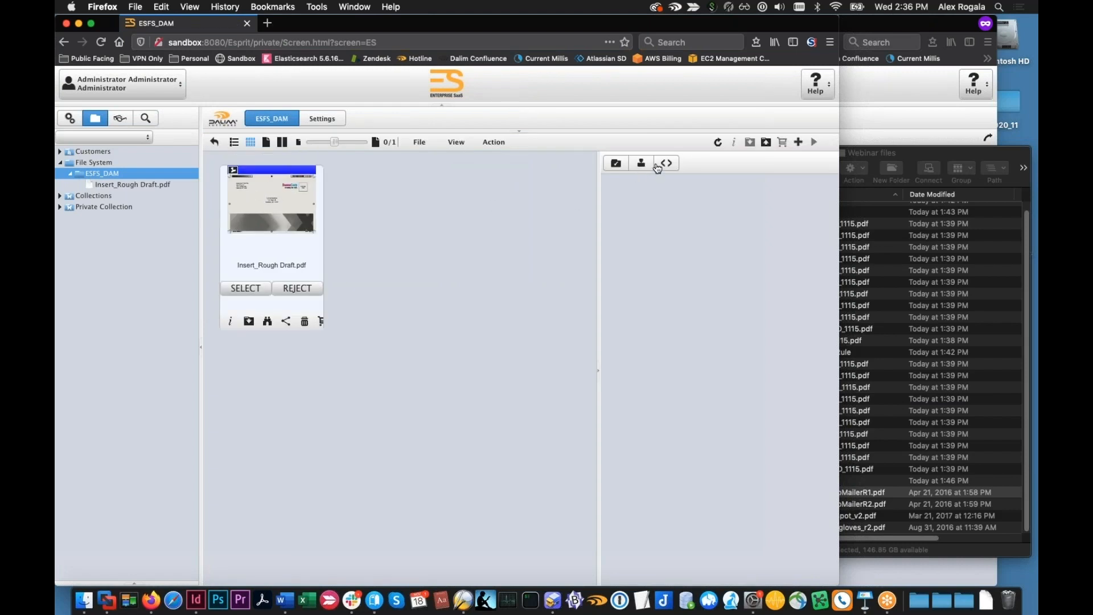
click(303, 197)
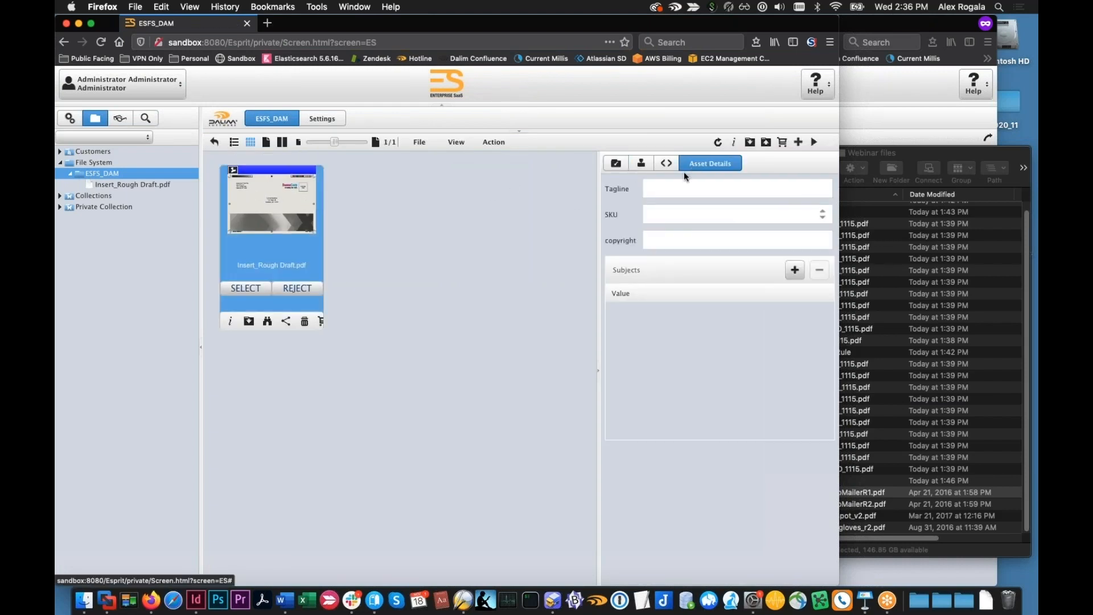
Set the document's Tagline to "This is a good product!" and its SKU to 123464346
click(708, 183)
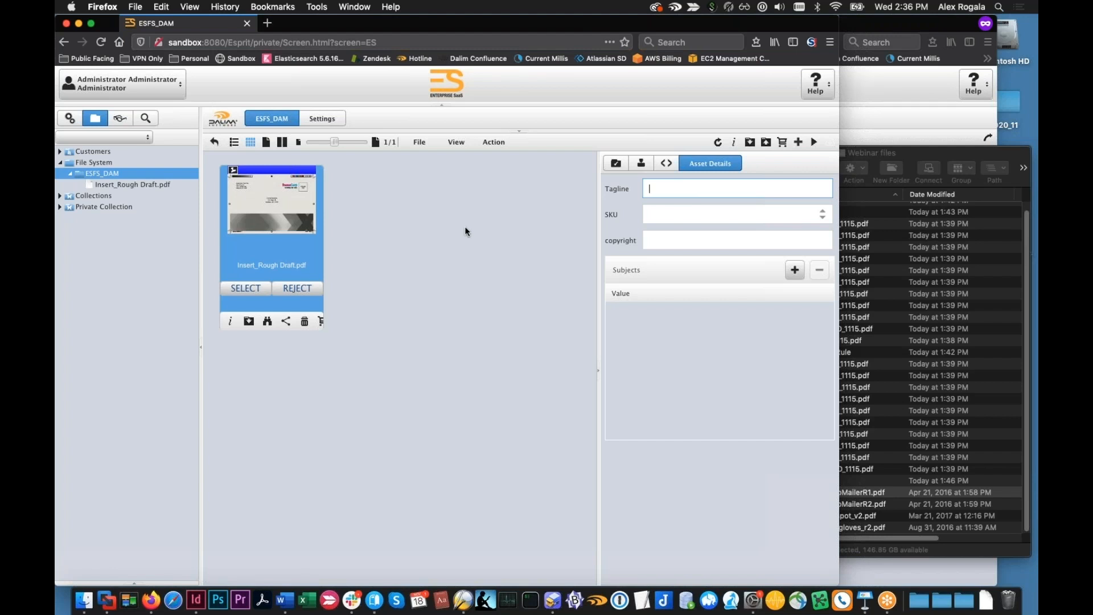
text(This is a good product!)
click(681, 219)
text(123464346)
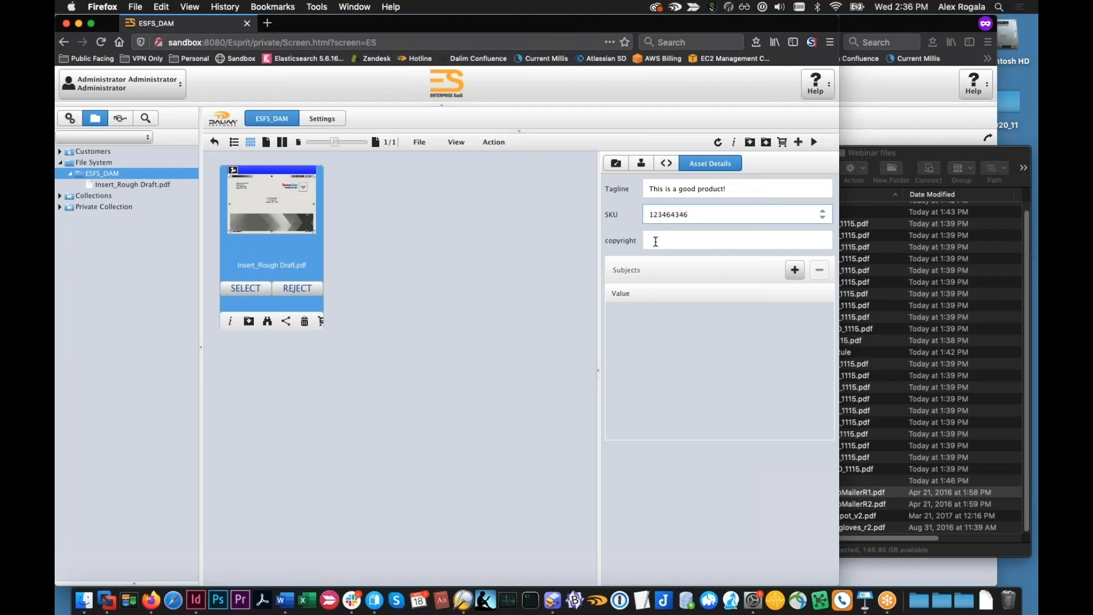
Add the two values "stuff" and "products" to the document's Subjects list
click(794, 269)
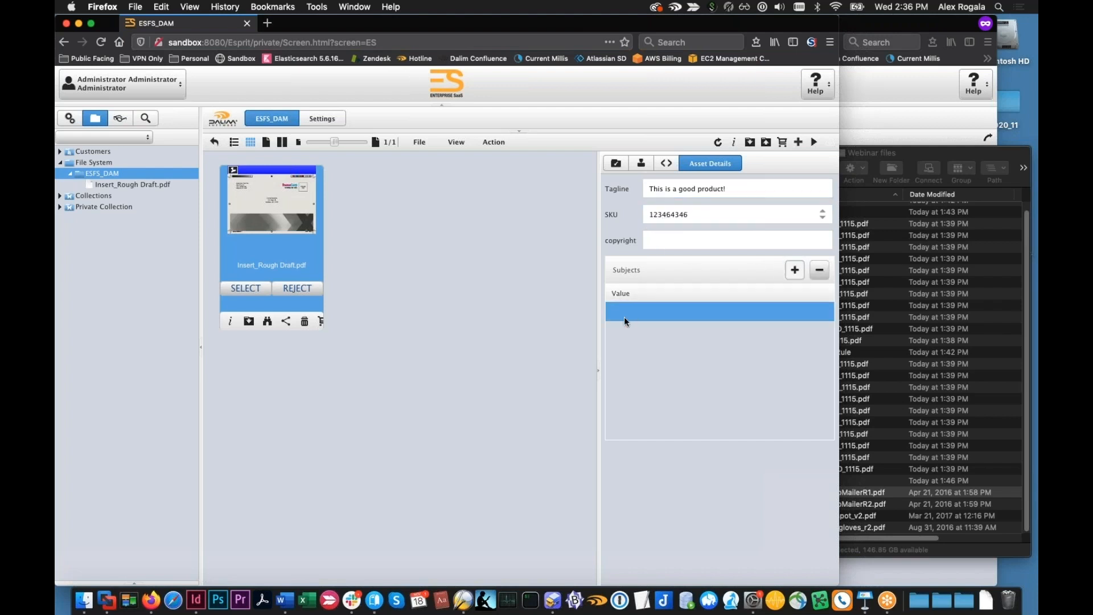
click(629, 314)
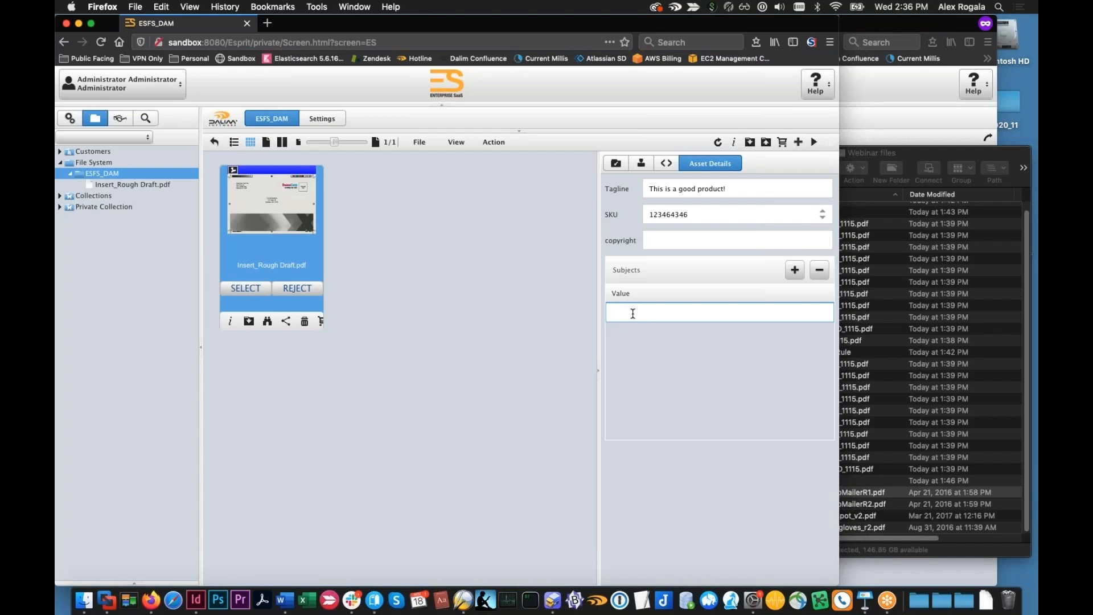
text(stuff)
click(794, 270)
click(651, 333)
text(products)
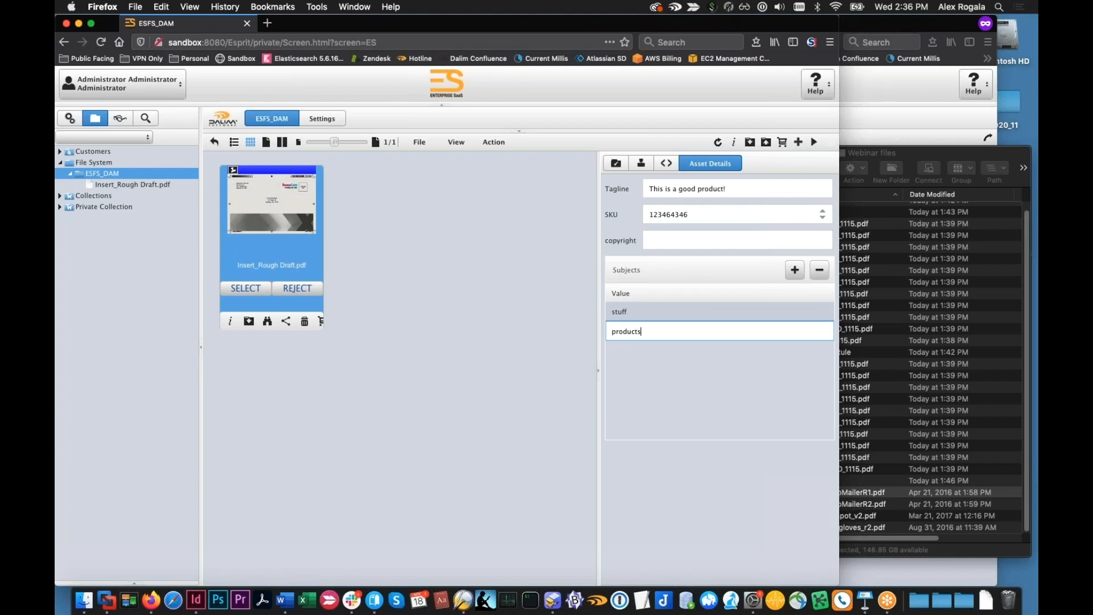
click(562, 317)
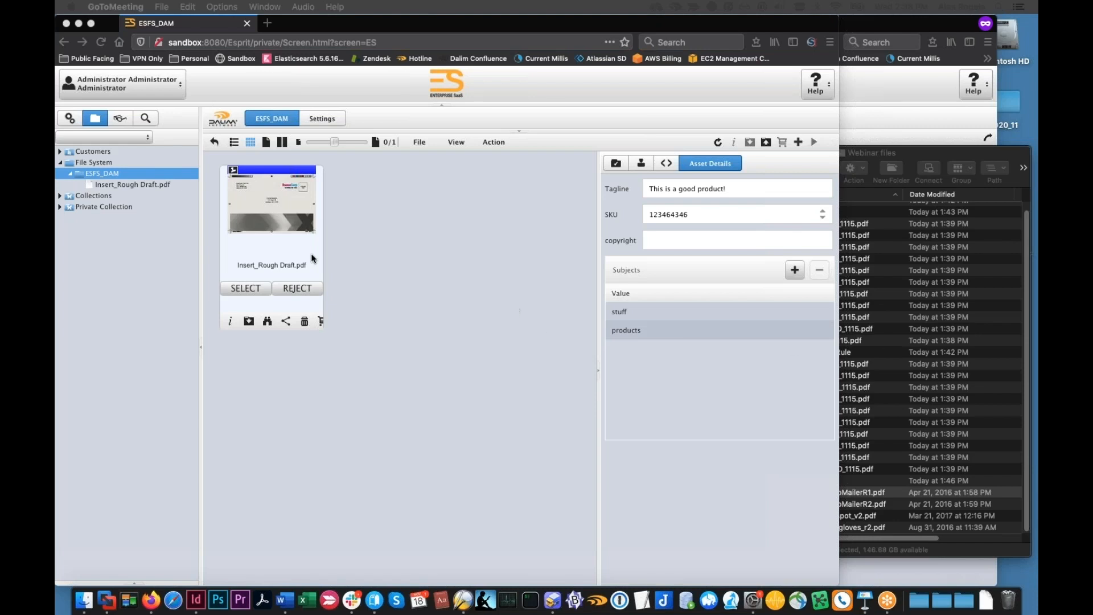
Open the job ticket of Democorp's 2020/19/0 project and review its available project templates and document workflow
click(59, 152)
click(59, 152)
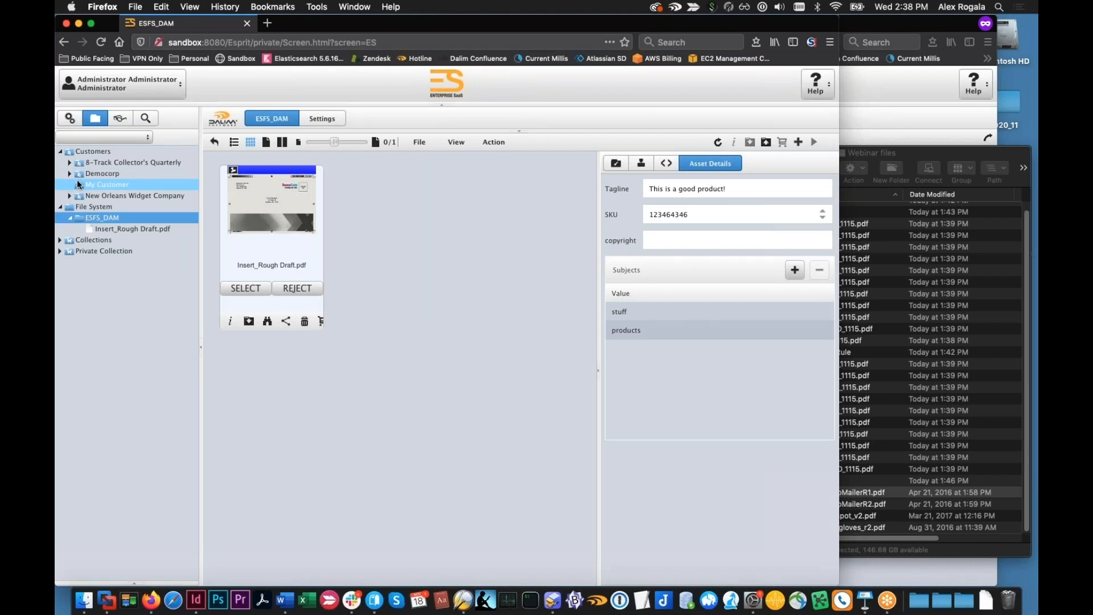
click(71, 175)
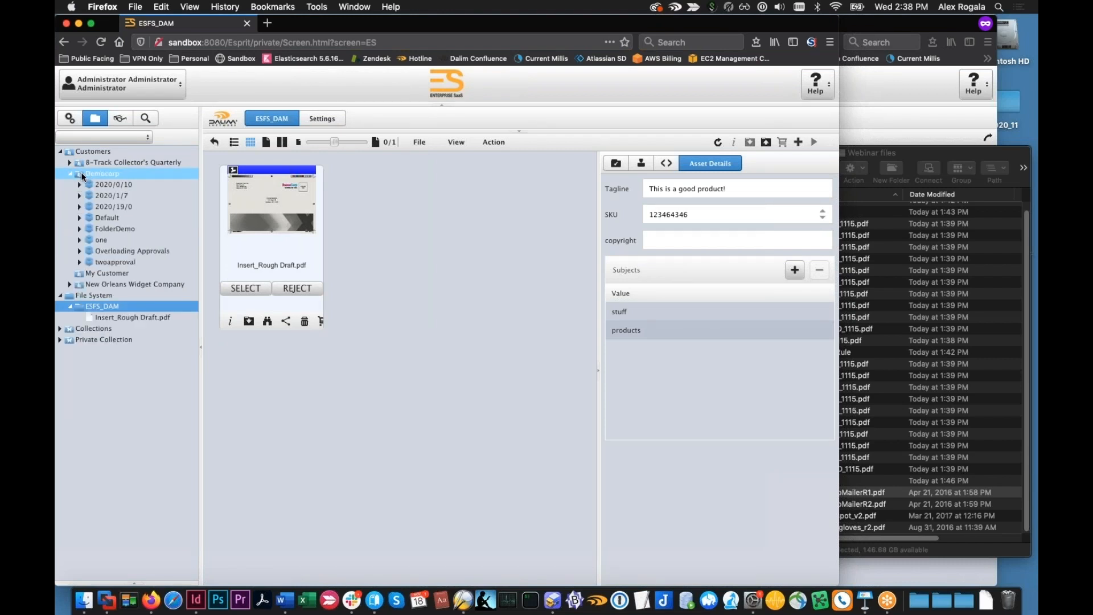
click(122, 207)
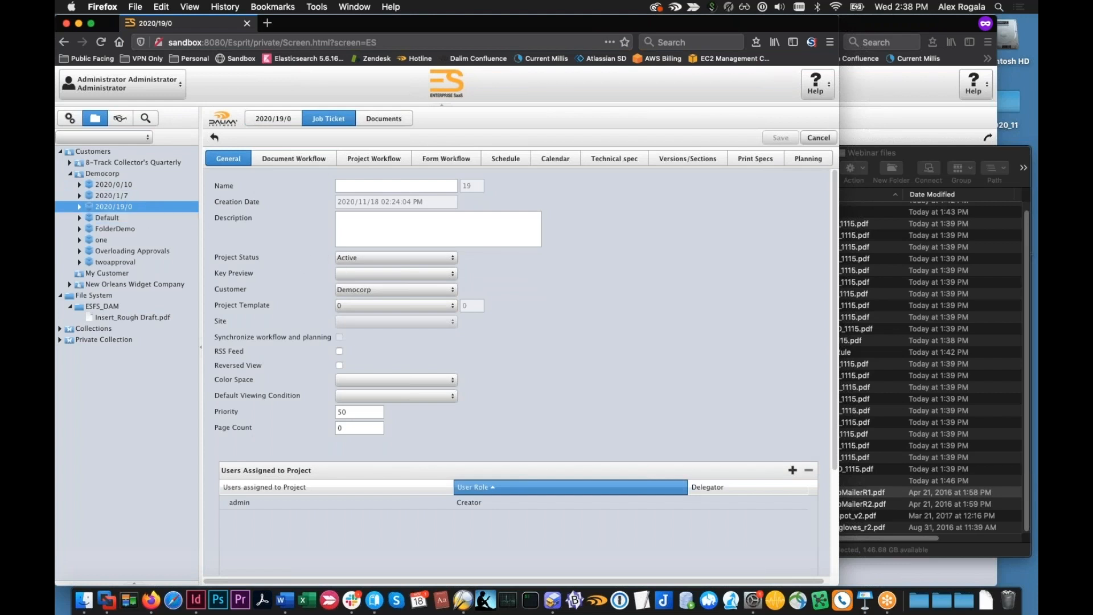
click(452, 306)
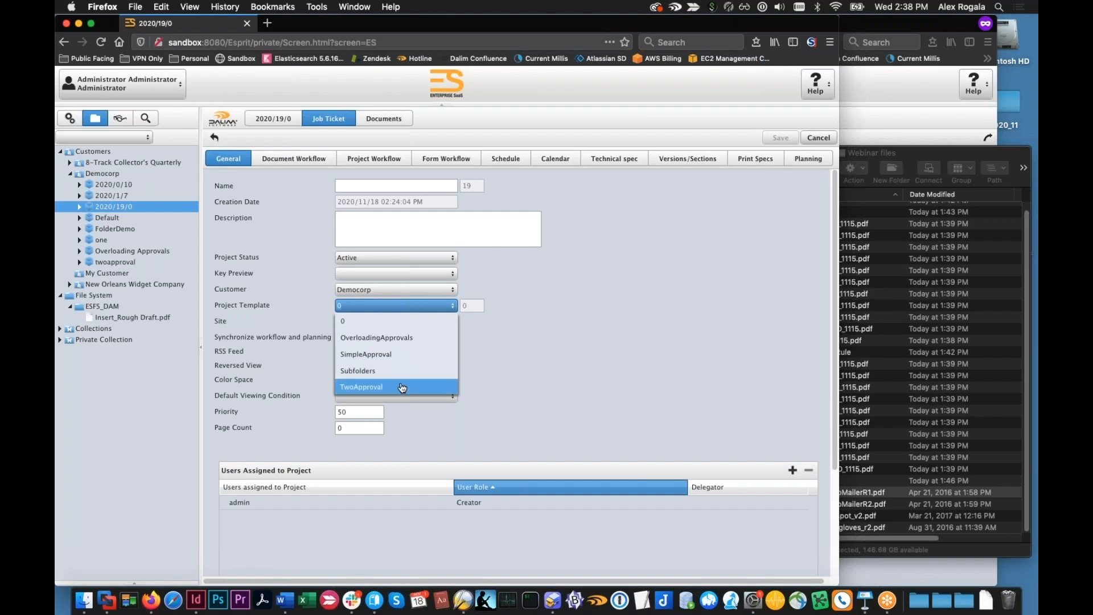
click(302, 153)
click(234, 161)
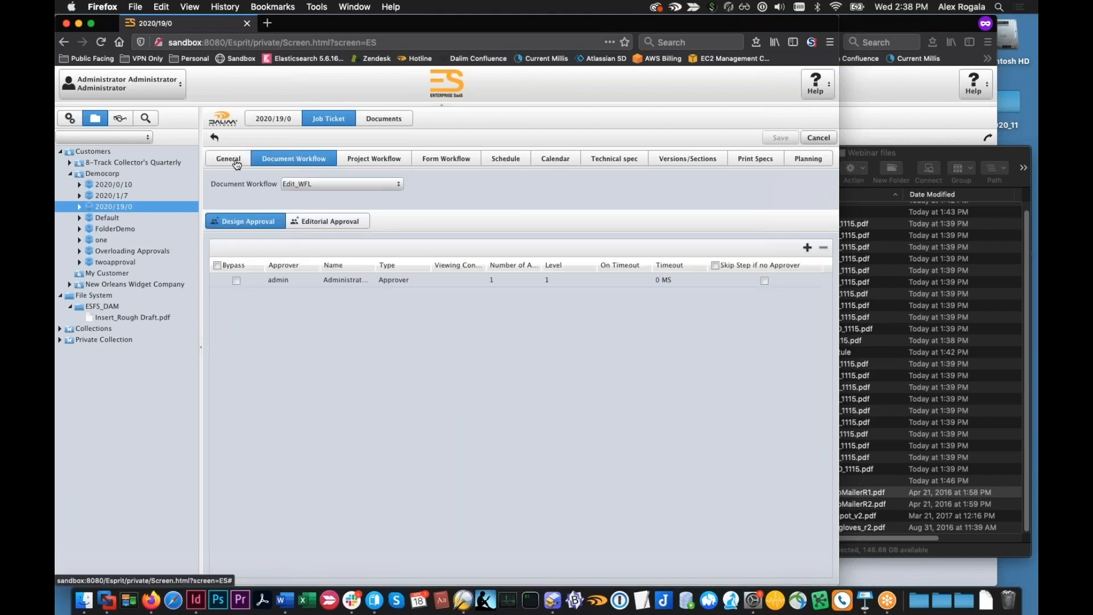
Change the 2020/19/0 project's template to TwoApproval and save the job ticket
click(453, 306)
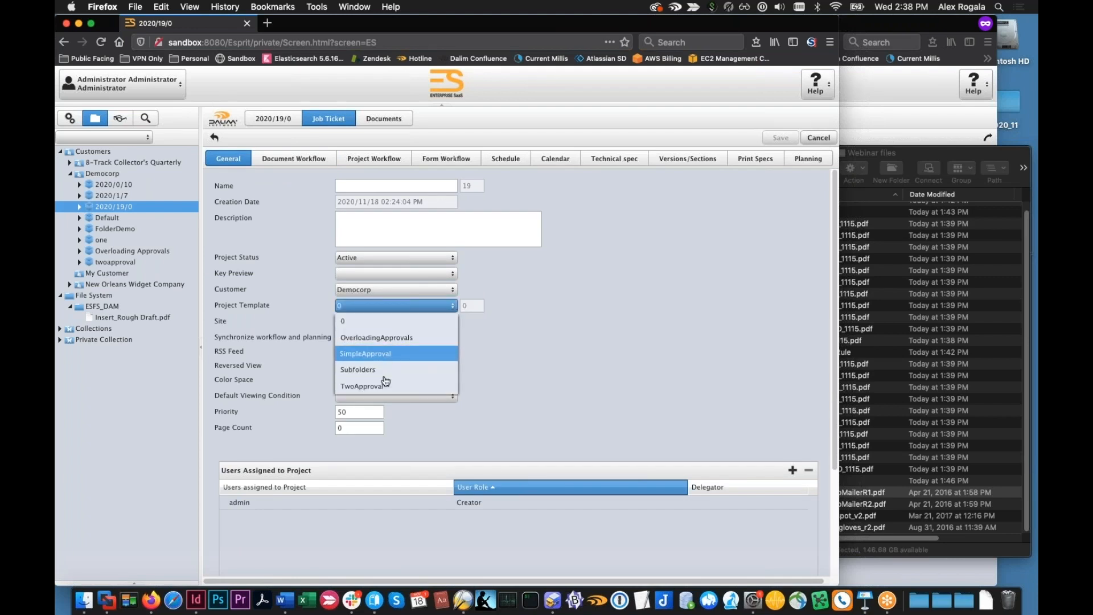
click(414, 383)
click(780, 137)
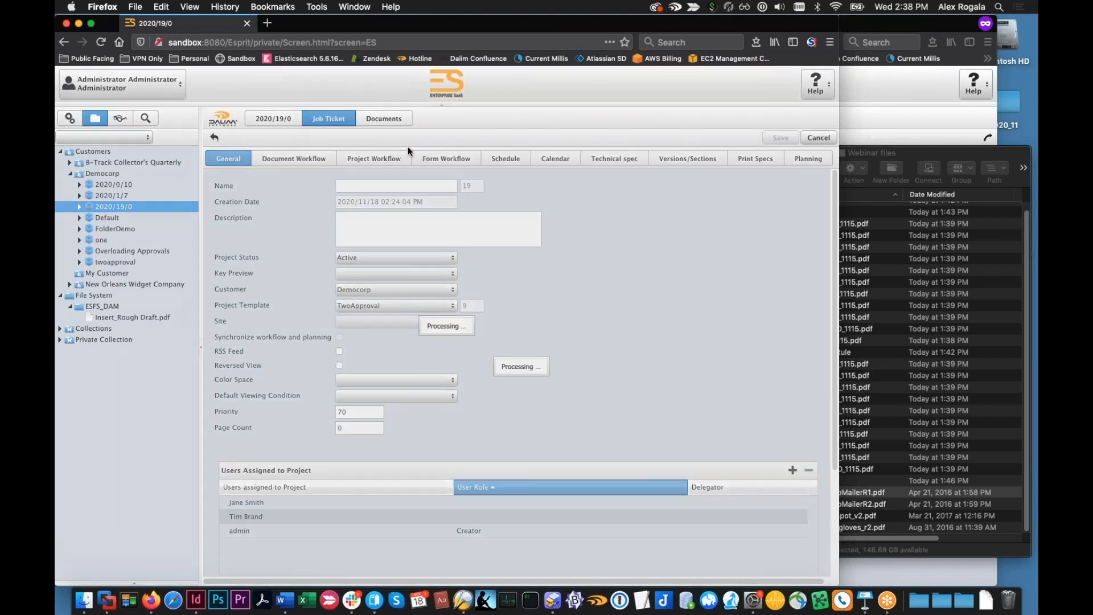
Review the project's document workflow and approval steps under TwoApproval, and look through the template list without choosing another
click(307, 159)
click(348, 160)
click(312, 154)
click(228, 159)
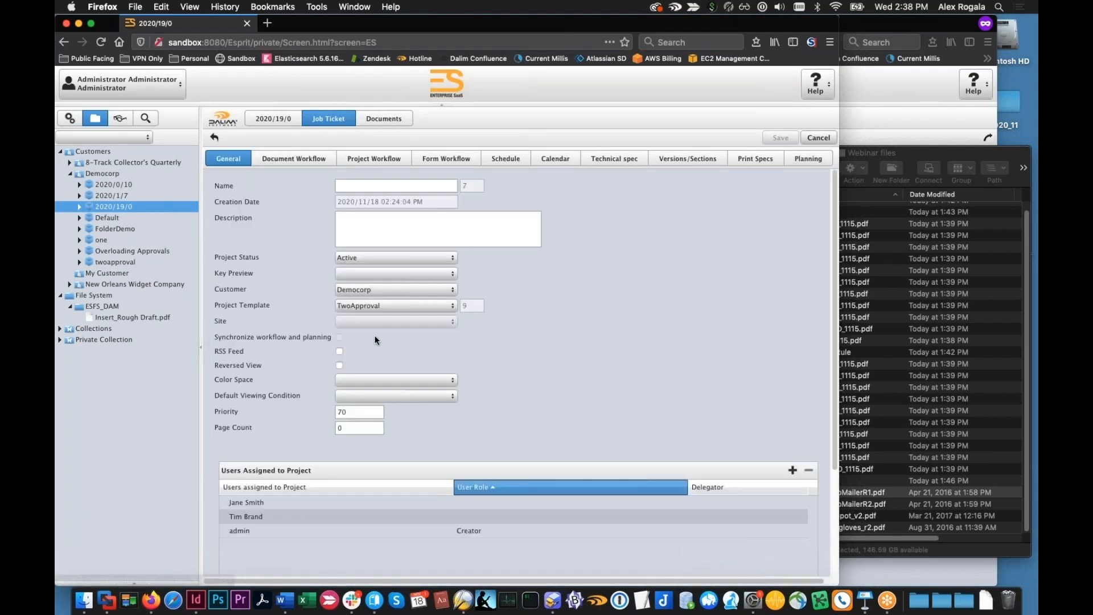
click(292, 162)
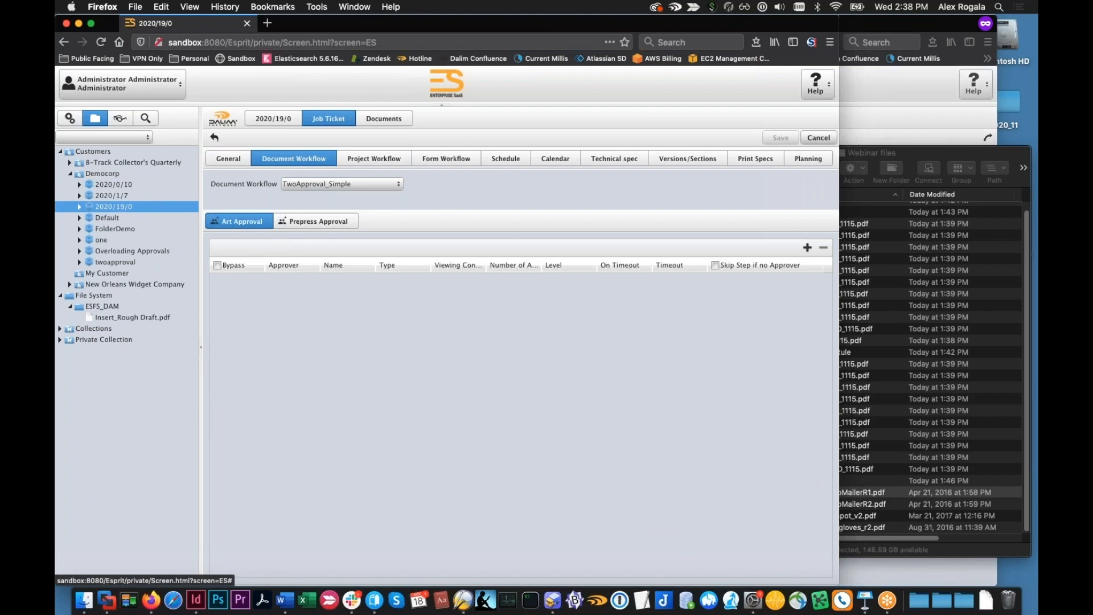
click(349, 162)
click(295, 160)
click(230, 159)
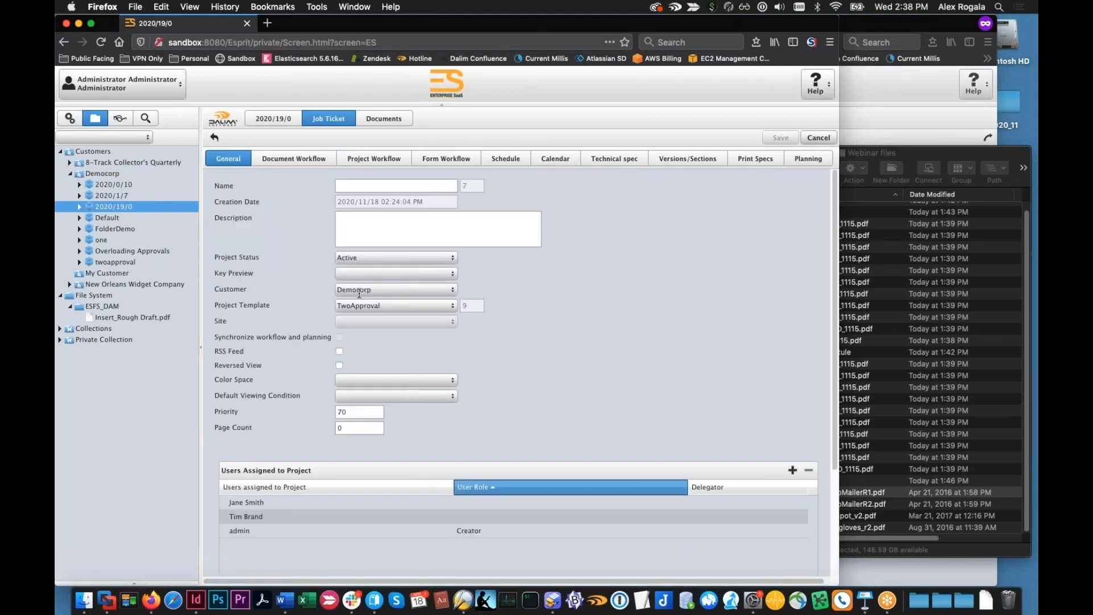
click(454, 306)
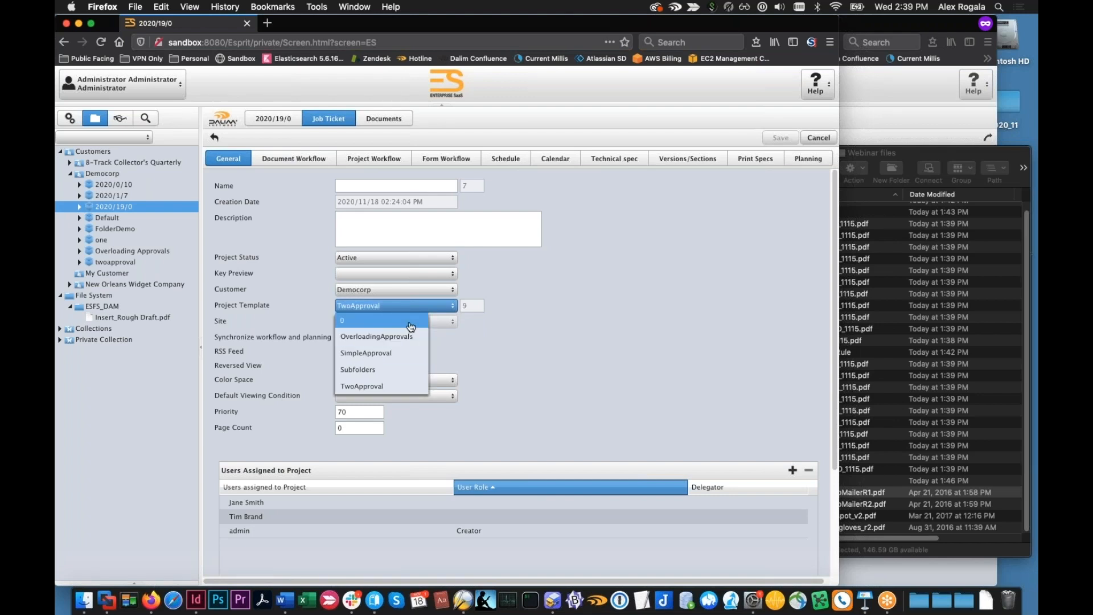
click(555, 346)
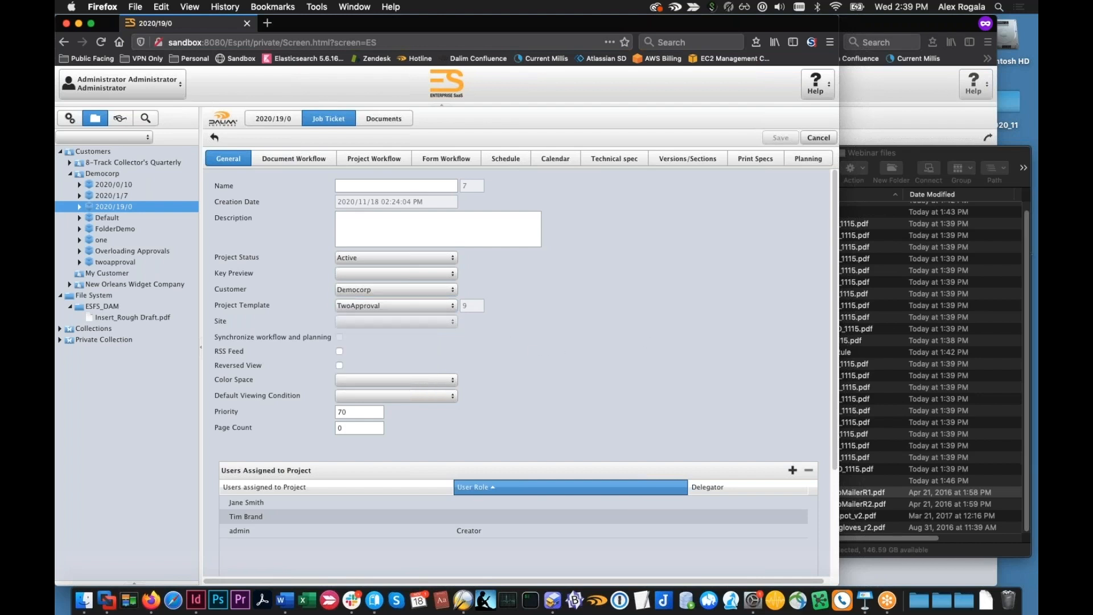
View the administration's Customization categories, and open the ESFS_DAM volume under File System in the production view
key(super+Tab)
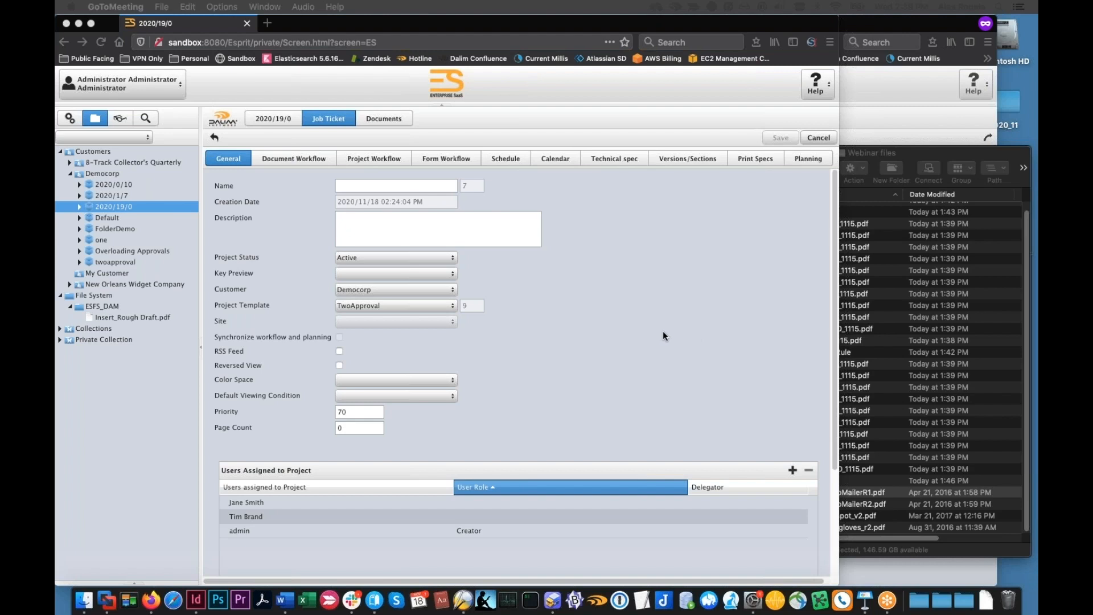
click(69, 126)
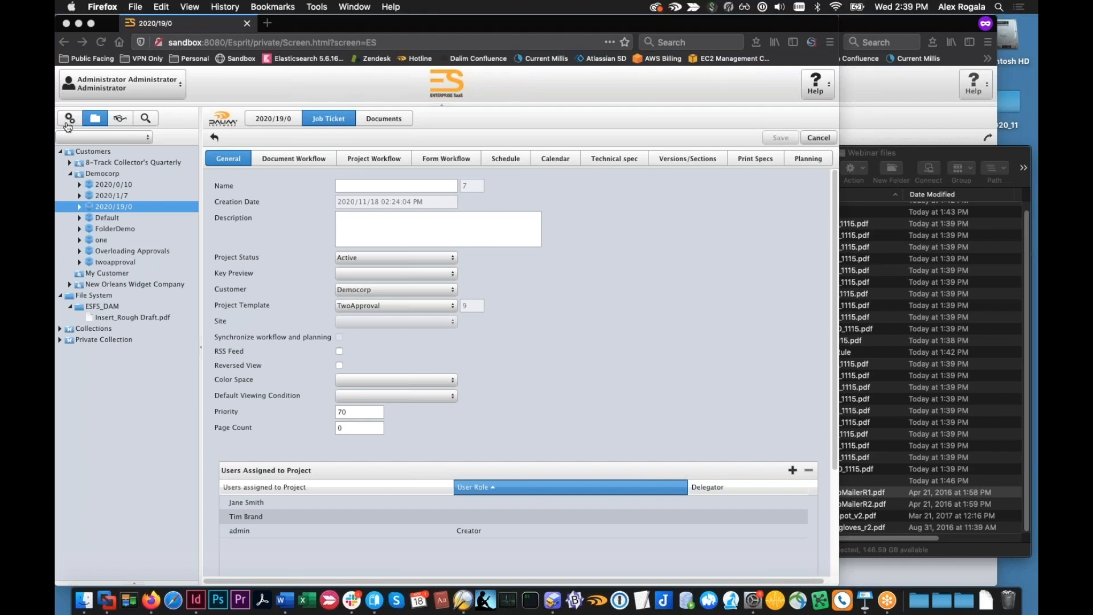
click(69, 119)
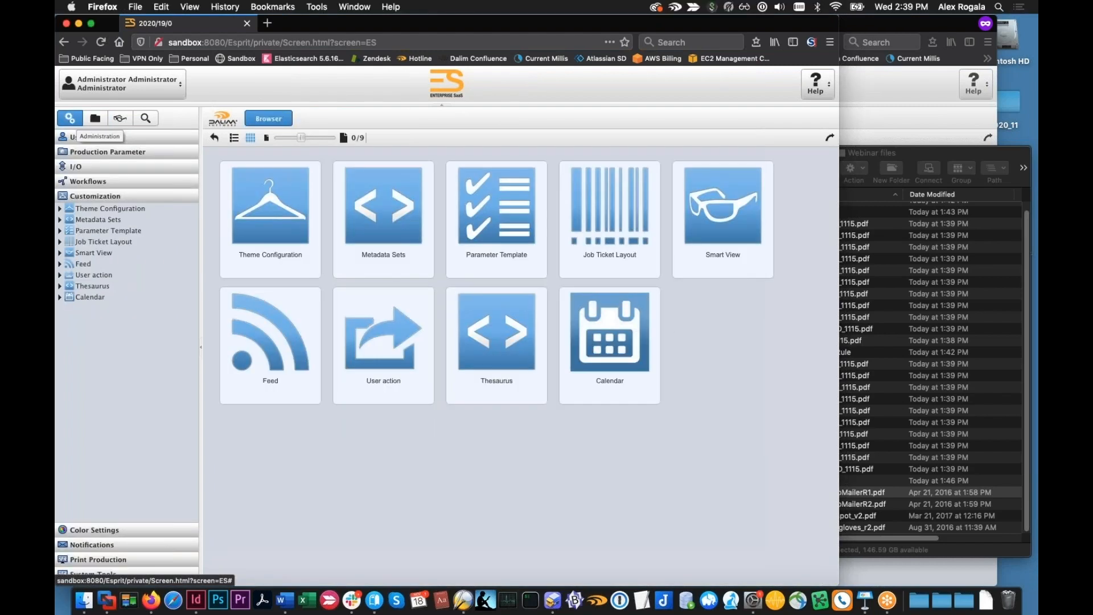
click(93, 120)
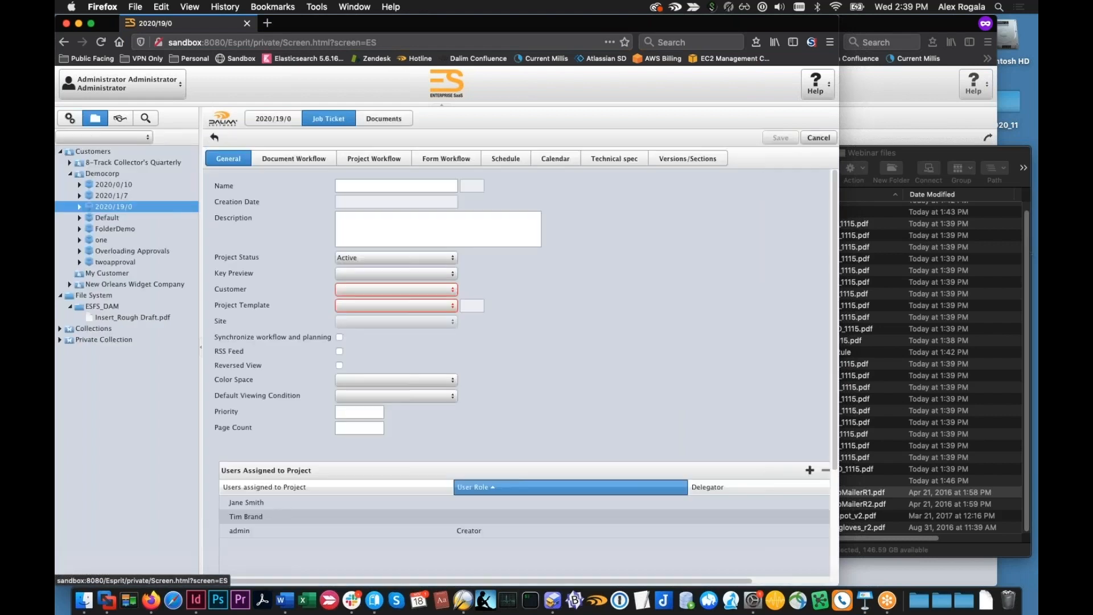
click(120, 306)
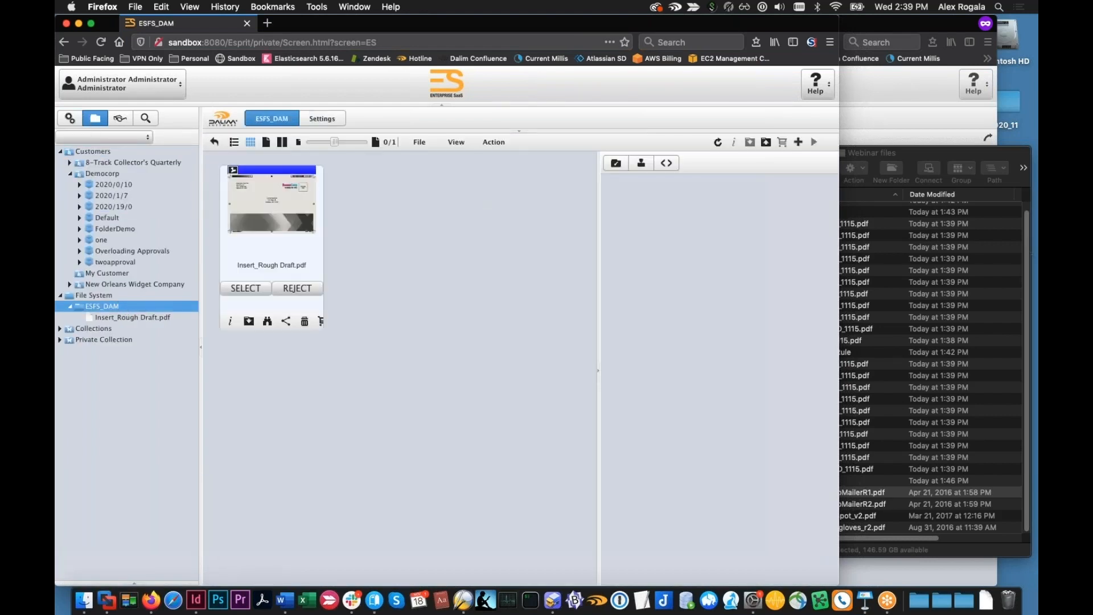
Look over the Customization section of the administration area again and return to the ESFS_DAM volume
click(68, 120)
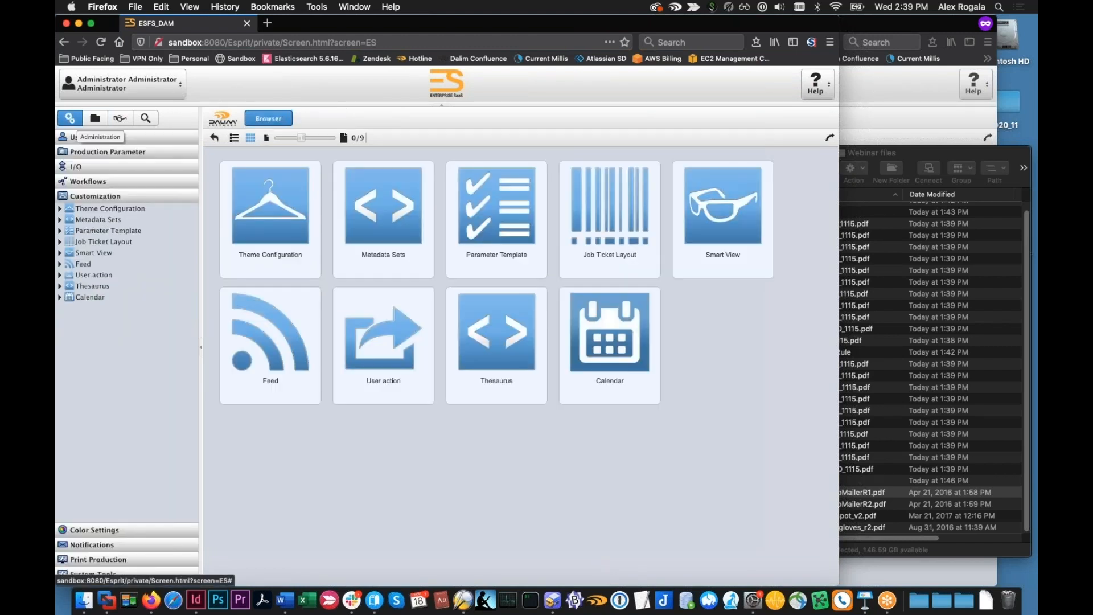
click(99, 207)
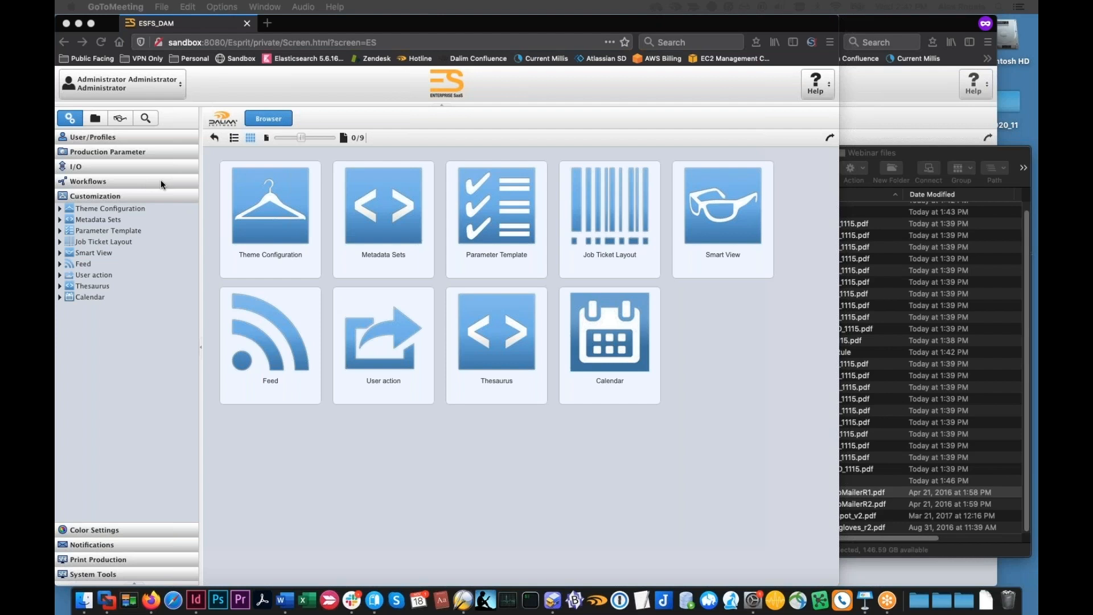
click(95, 118)
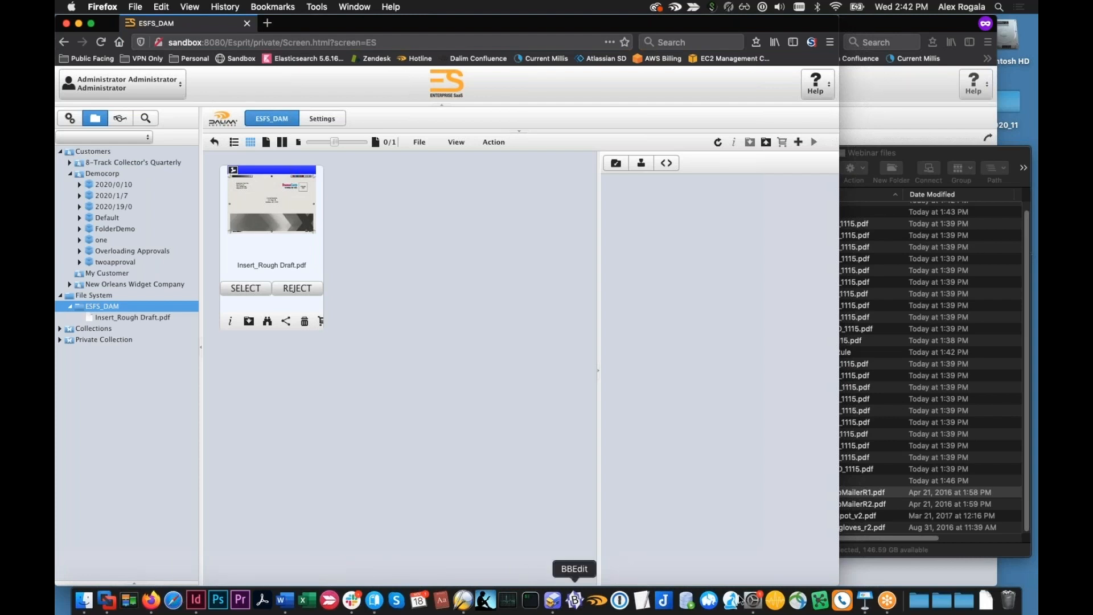
Switch to Keynote and show the slide "The Big Picture?" of the November 2020 Webinar presentation
click(864, 599)
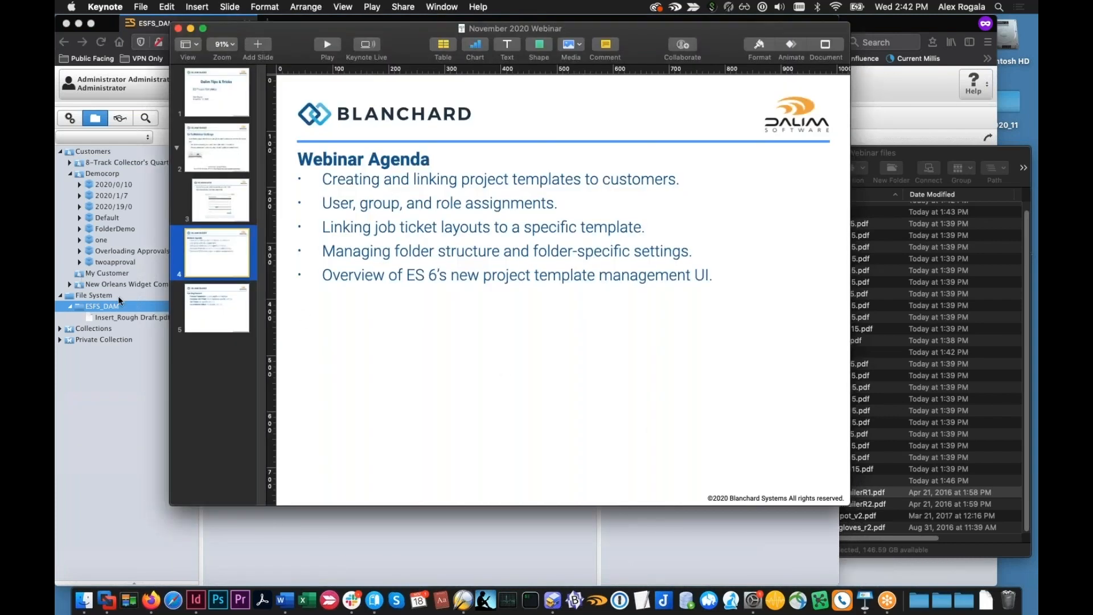
click(216, 315)
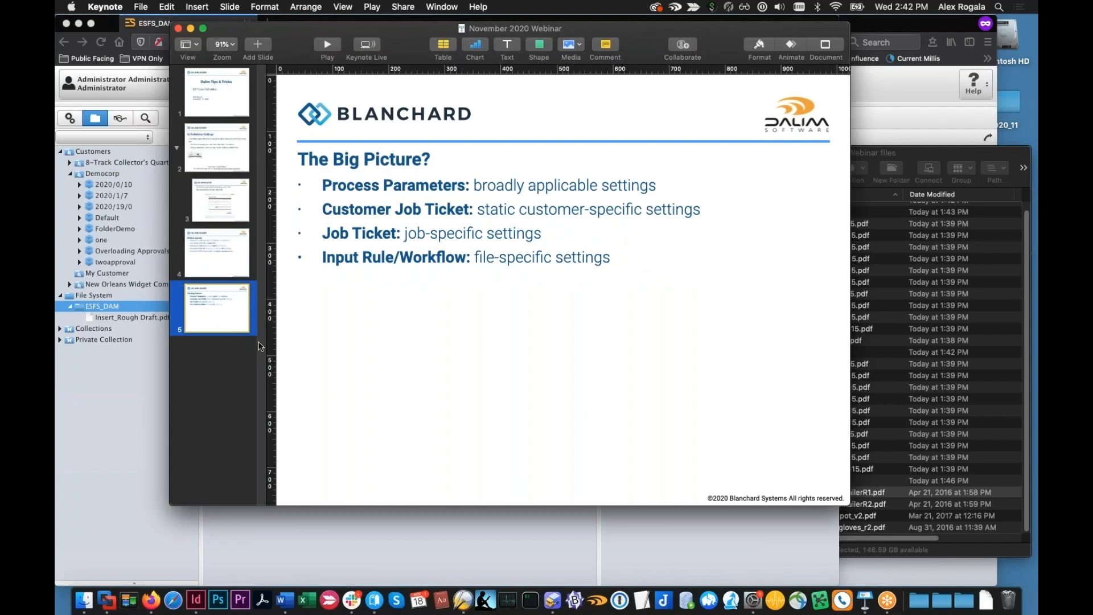
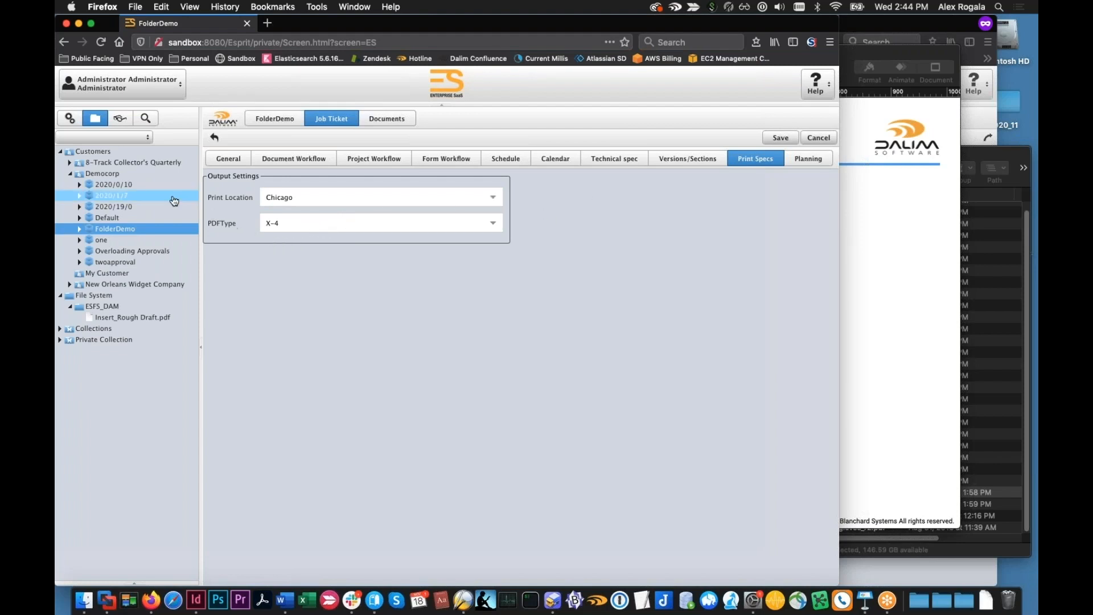
Leave the FolderDemo job ticket without saving and list the project templates under User/Profiles in the administration area
click(69, 119)
click(448, 346)
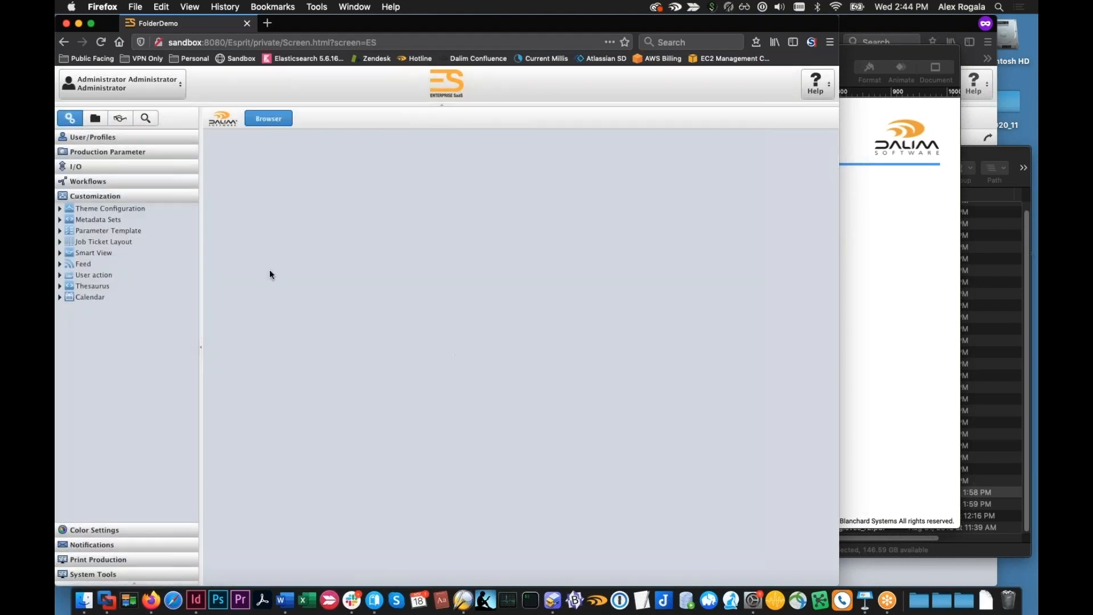
click(80, 137)
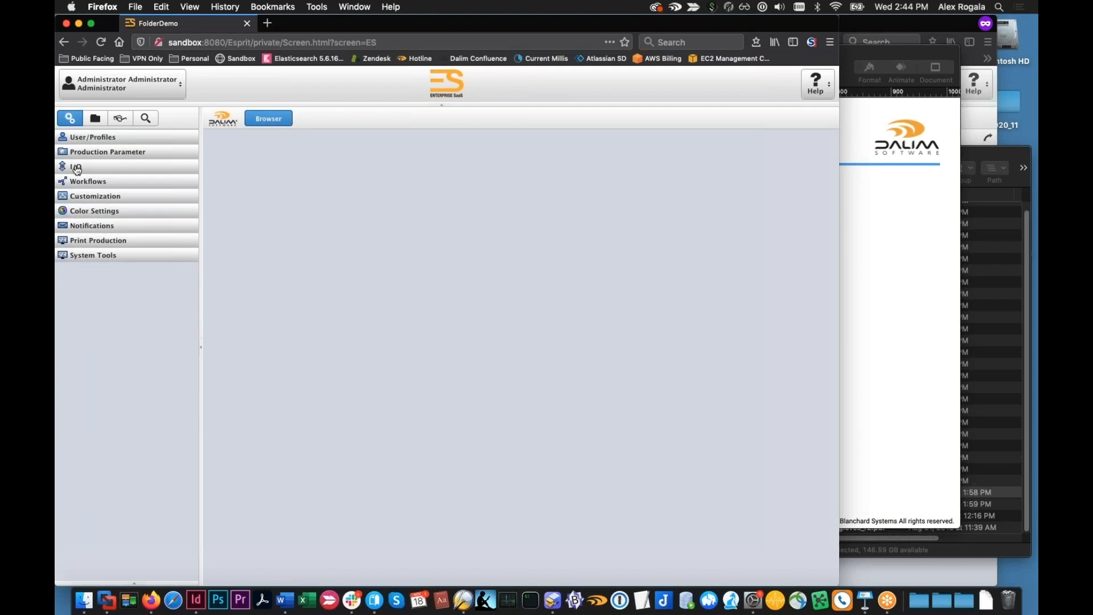
click(60, 171)
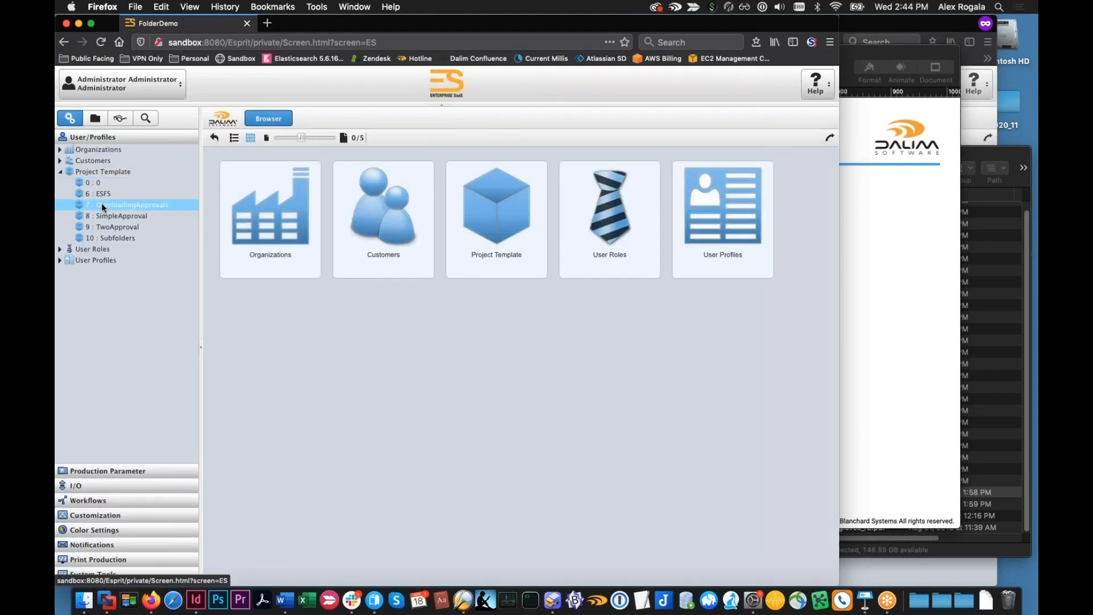
View the customers assigned to the TwoApproval project template
click(116, 226)
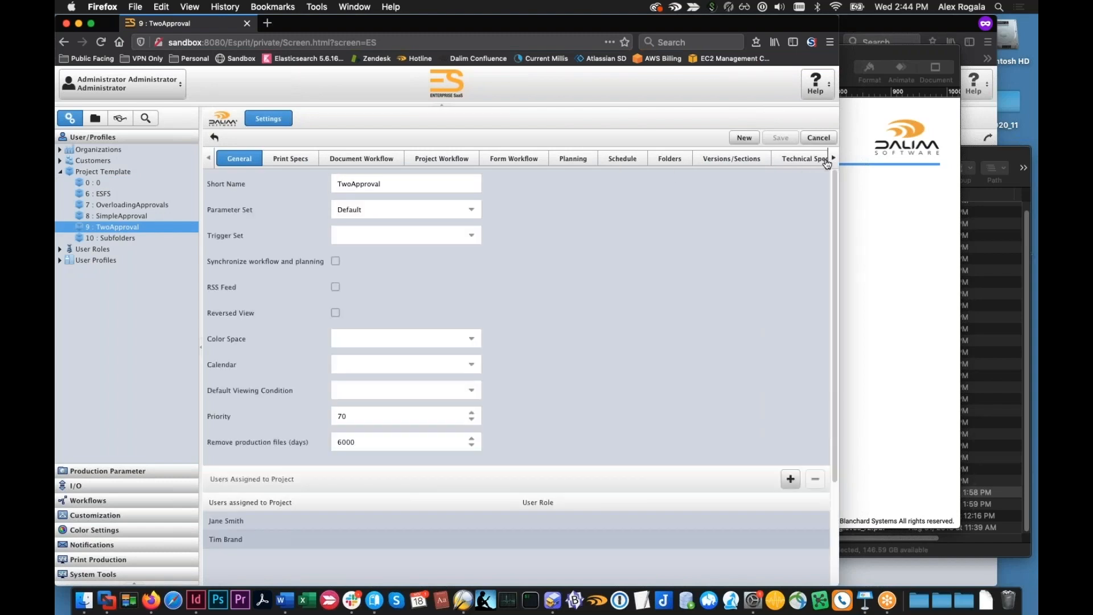
click(833, 160)
click(834, 162)
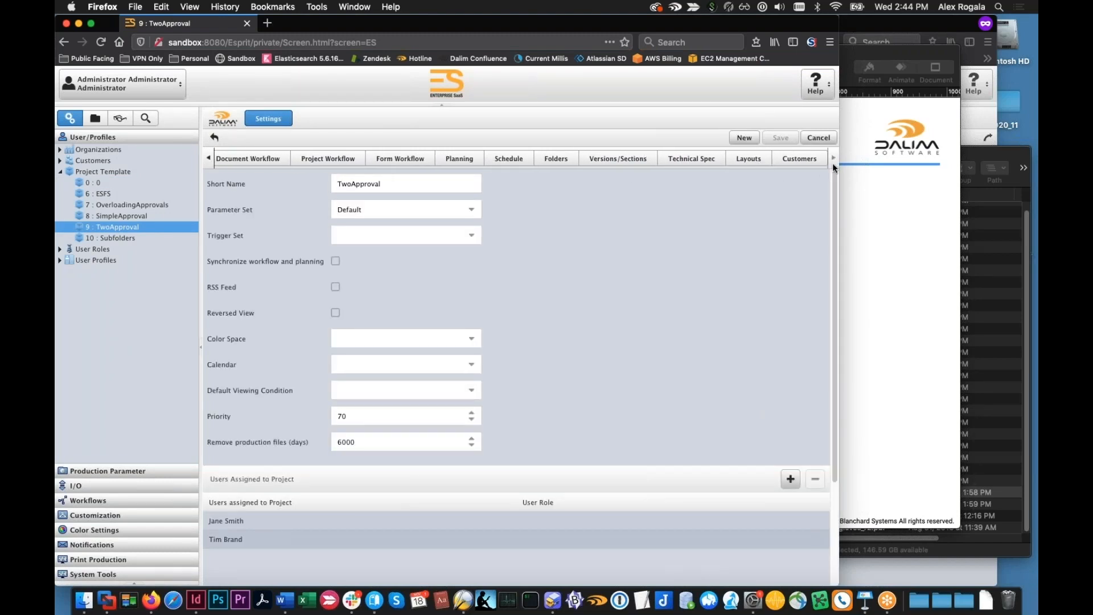
click(764, 163)
click(799, 160)
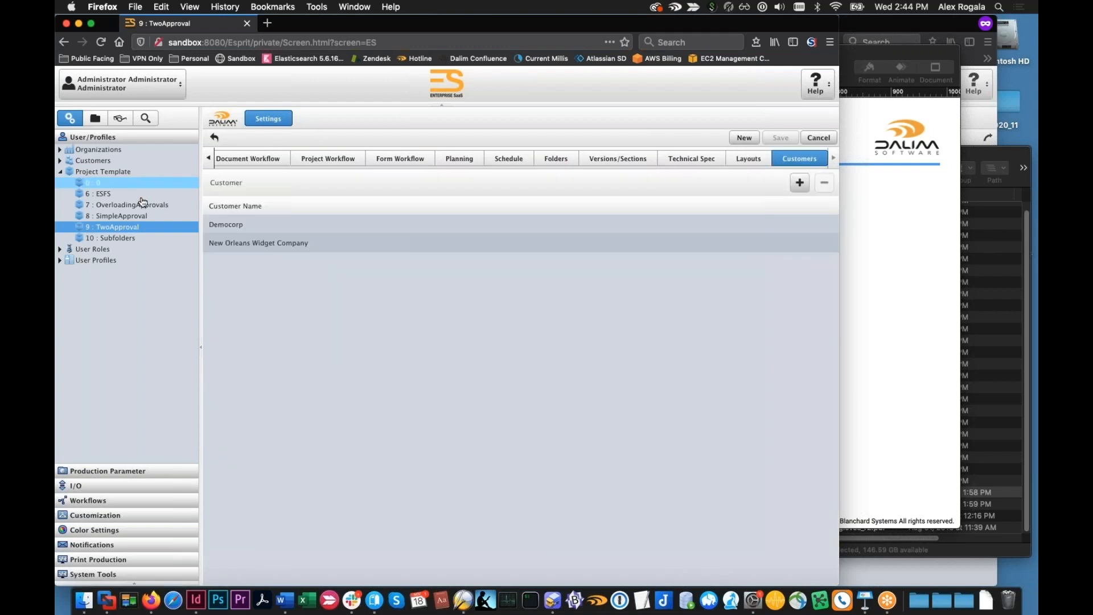
Set the OverloadingApprovals template's print specs to location Chicago and PDF type X-1A, then leave for the customer list without saving
click(118, 216)
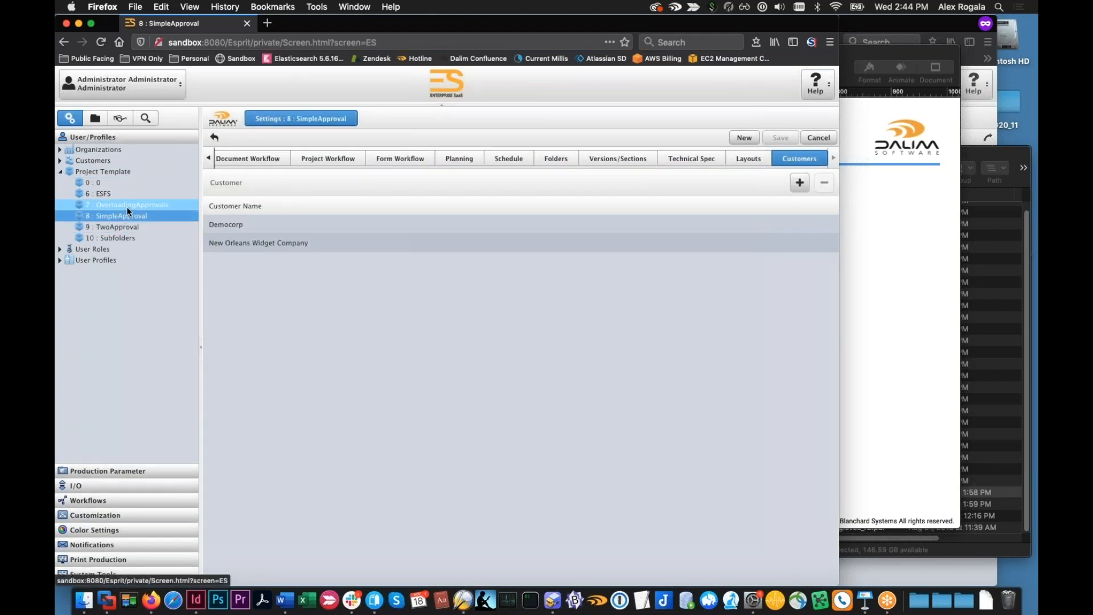
click(131, 204)
click(208, 157)
click(288, 161)
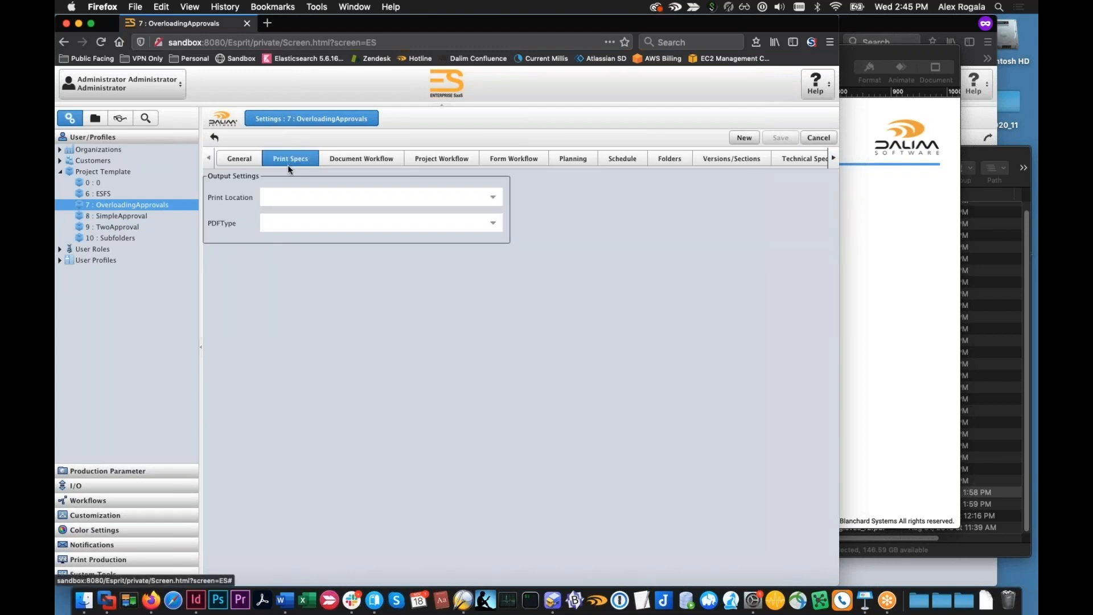
click(478, 199)
click(433, 219)
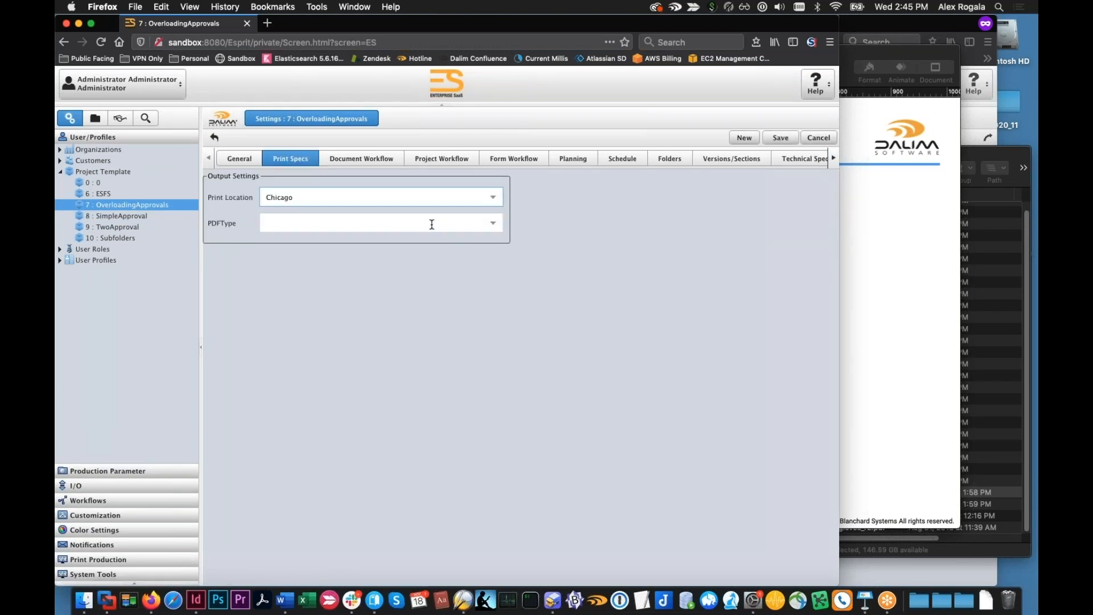
click(493, 226)
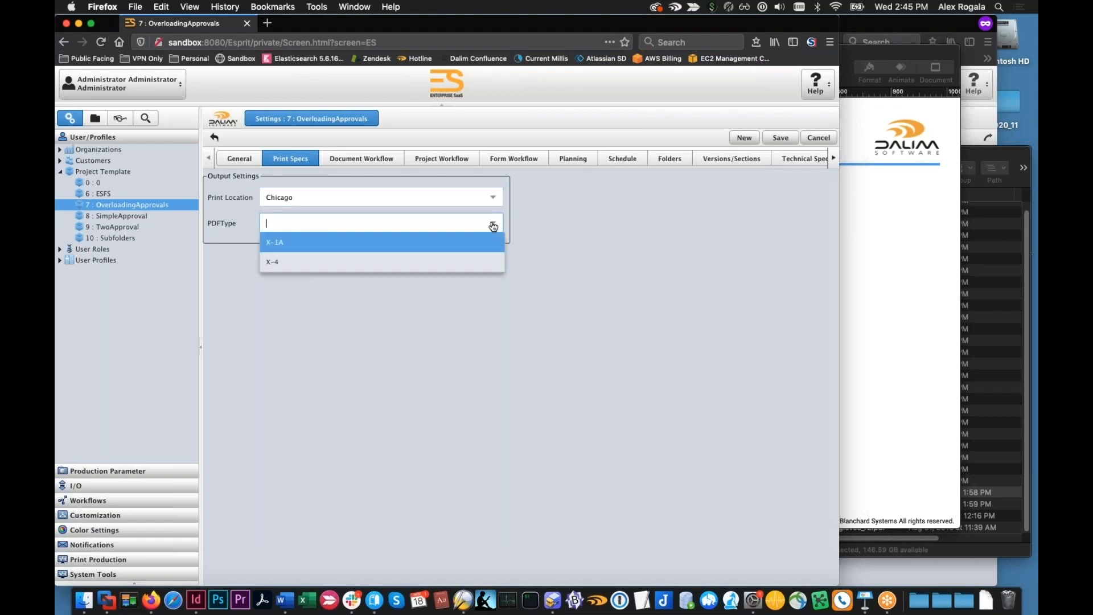
click(424, 251)
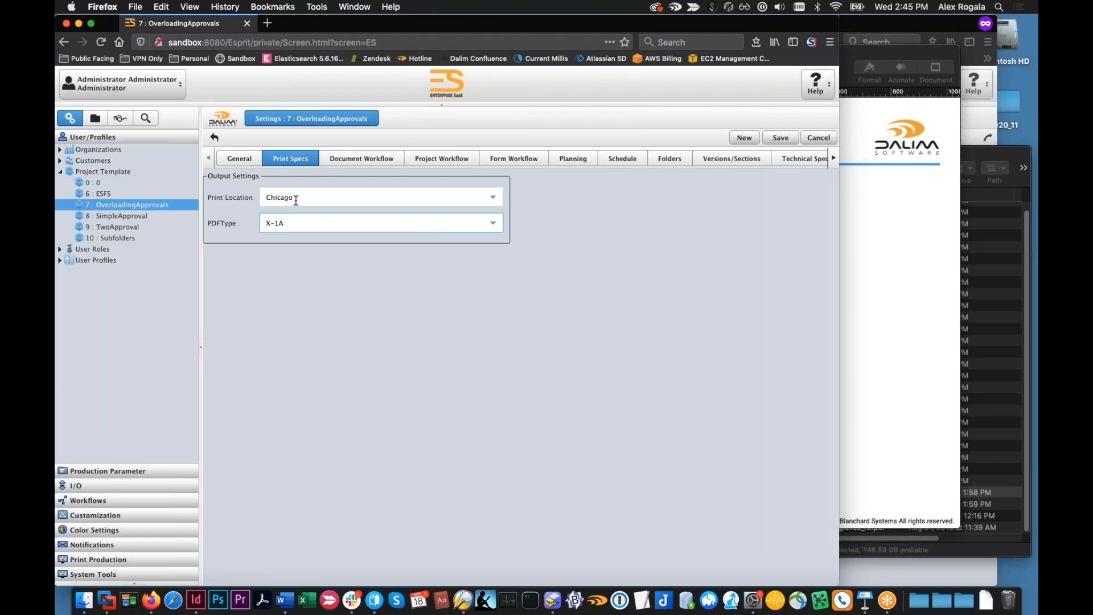
double_click(83, 161)
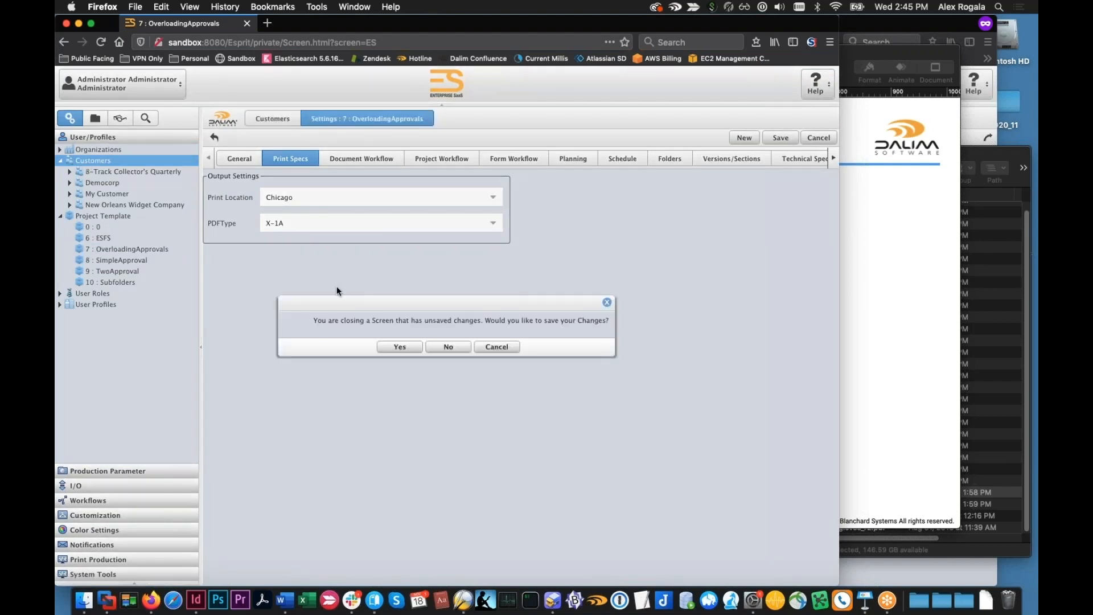
click(449, 349)
Set the print specs of customer 8-Track Collector's Quarterly to print location LA and PDF type X-4
click(153, 174)
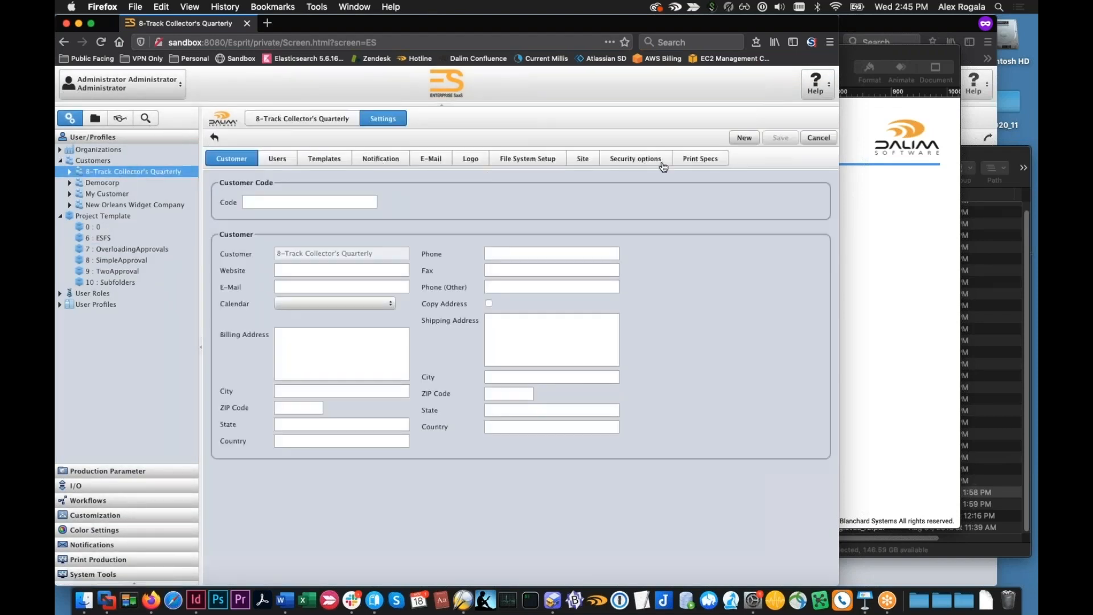
click(697, 160)
click(493, 196)
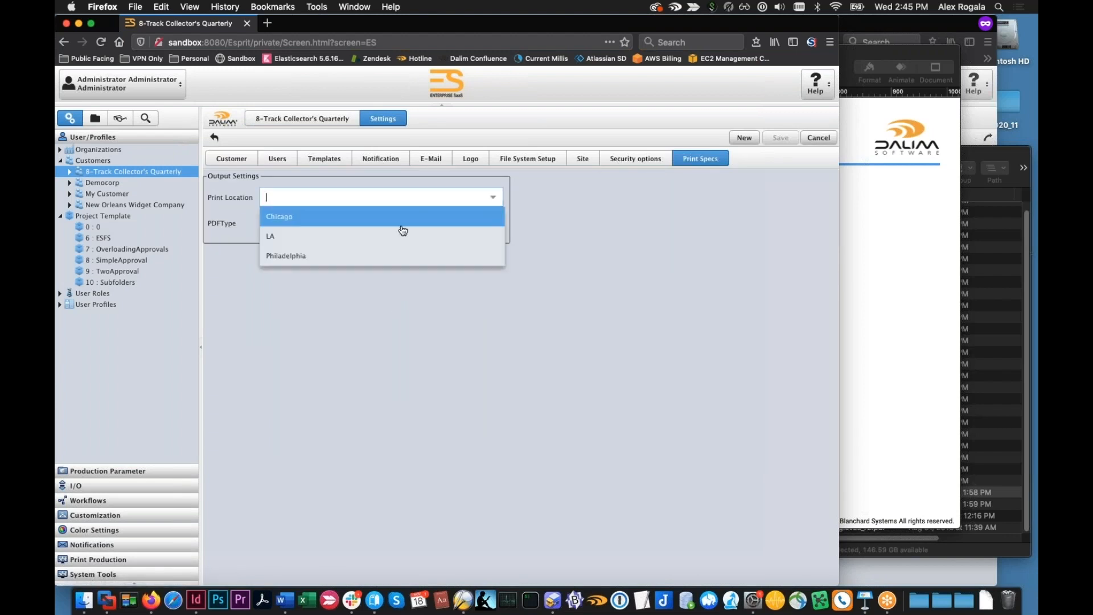
click(351, 242)
click(491, 227)
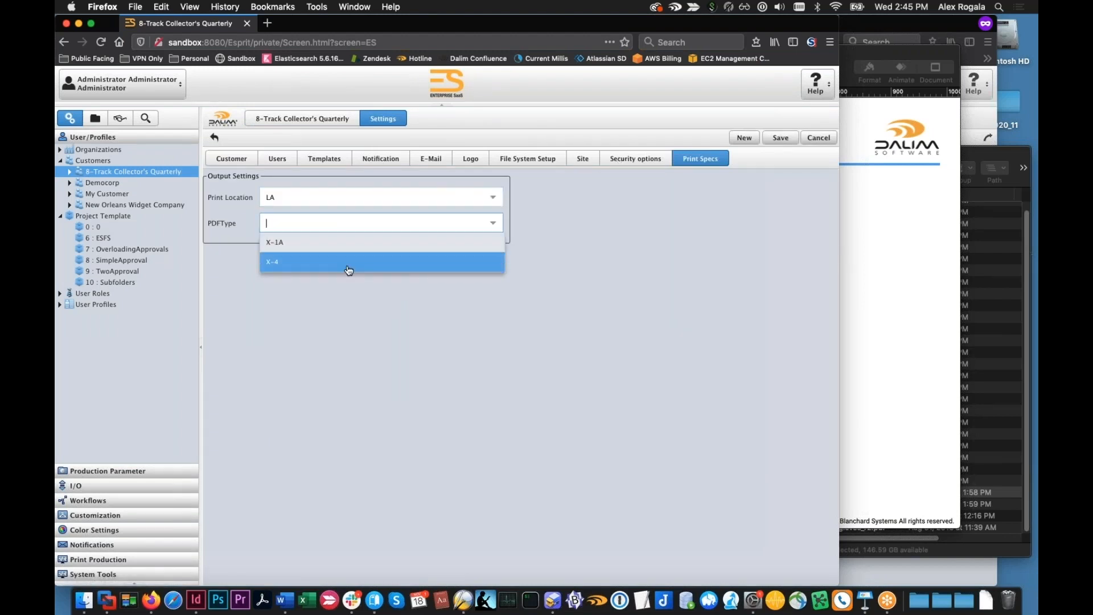
click(342, 266)
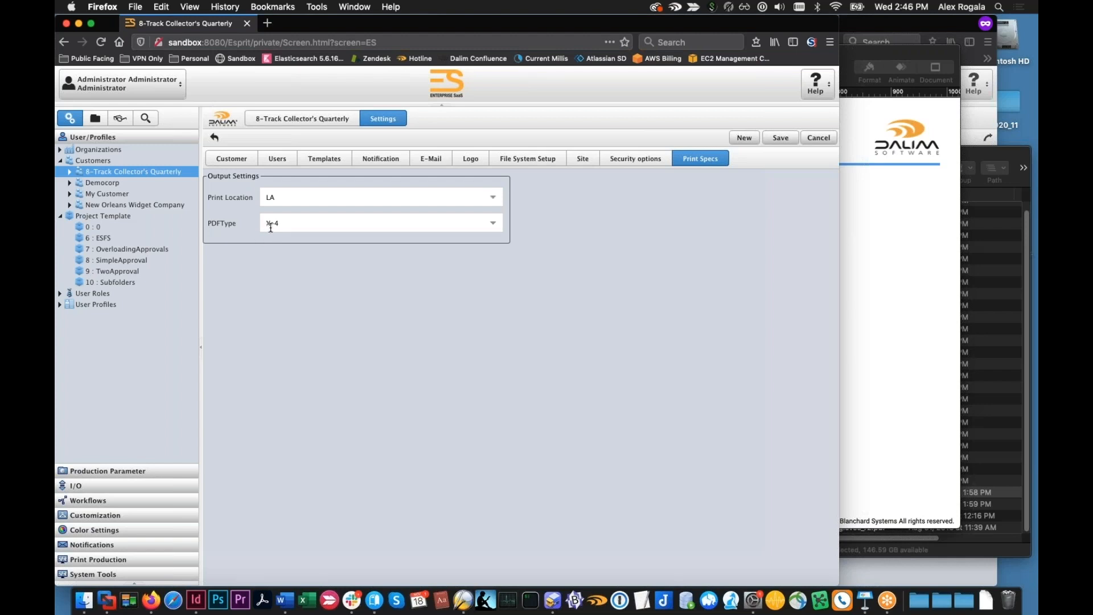
Look over the customer's print location choices without picking another, and open project template 0 while discarding the unsaved changes
click(296, 224)
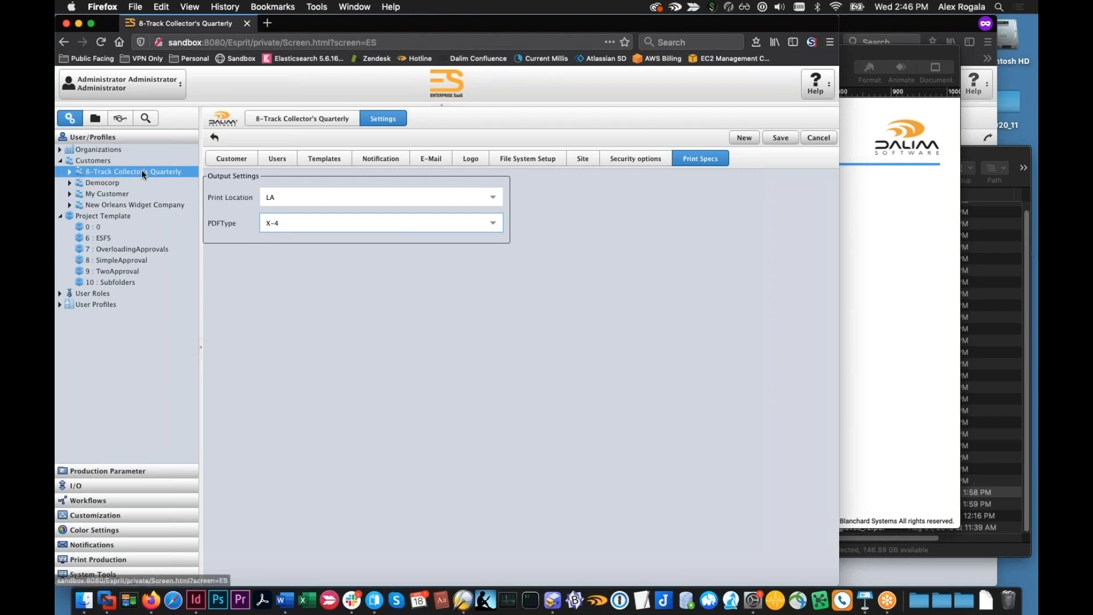
click(312, 197)
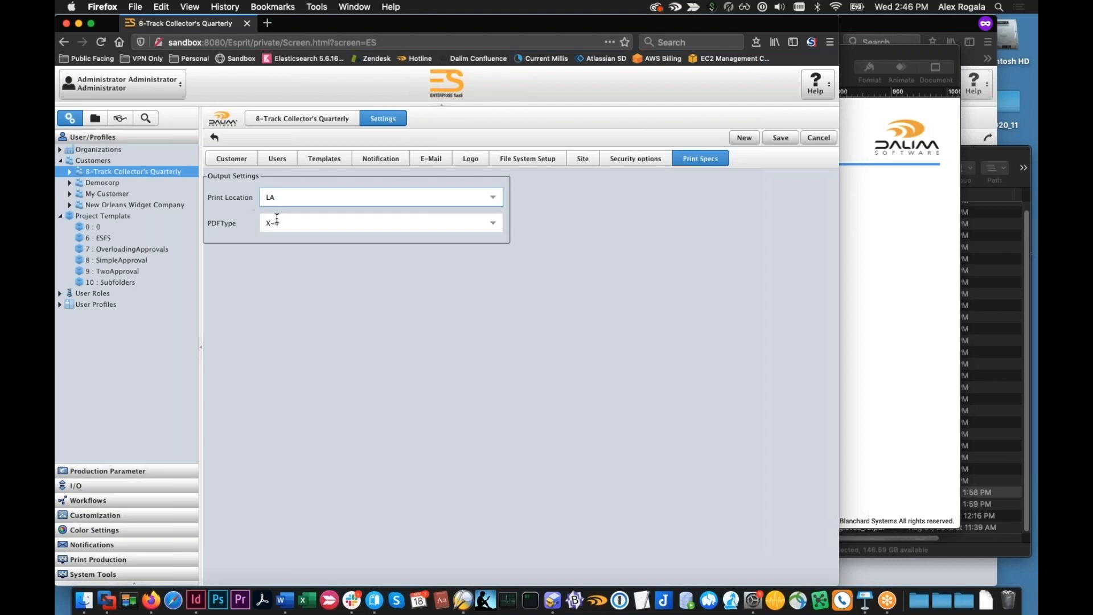
click(494, 197)
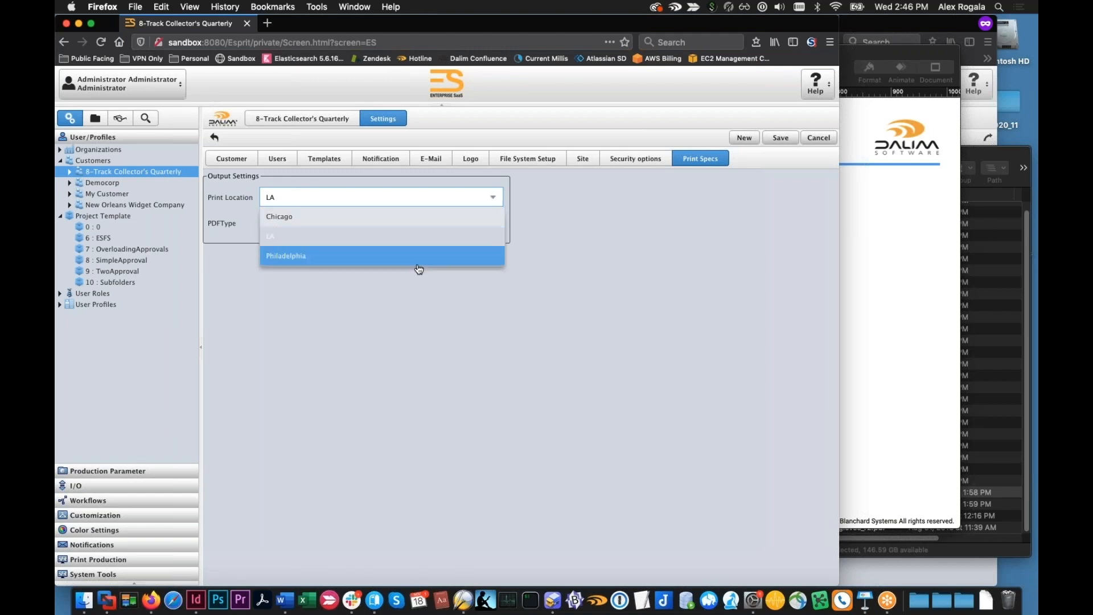
click(412, 285)
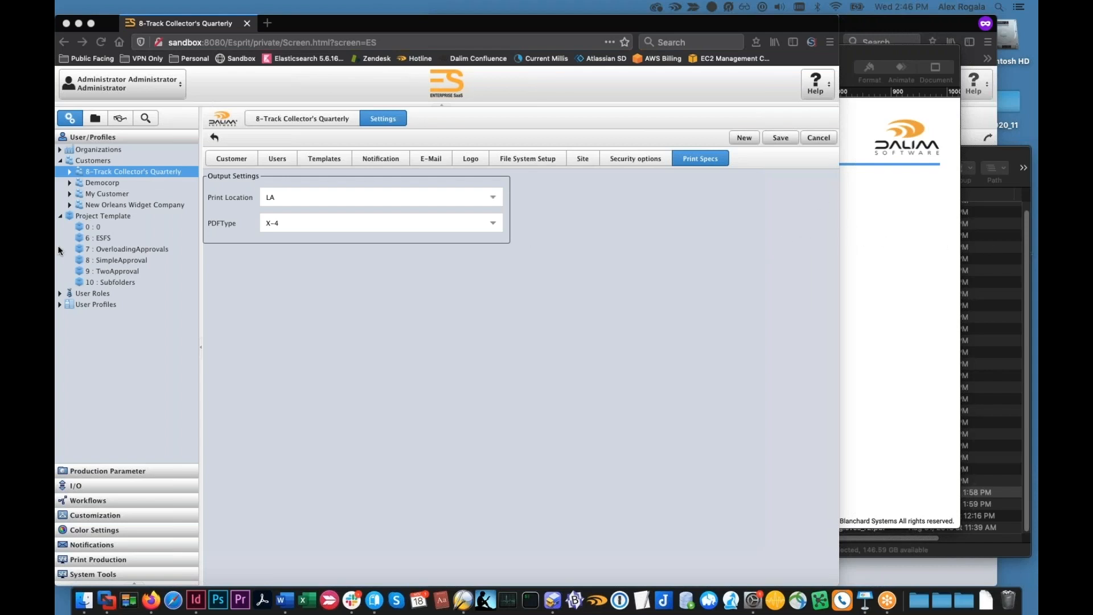
click(104, 230)
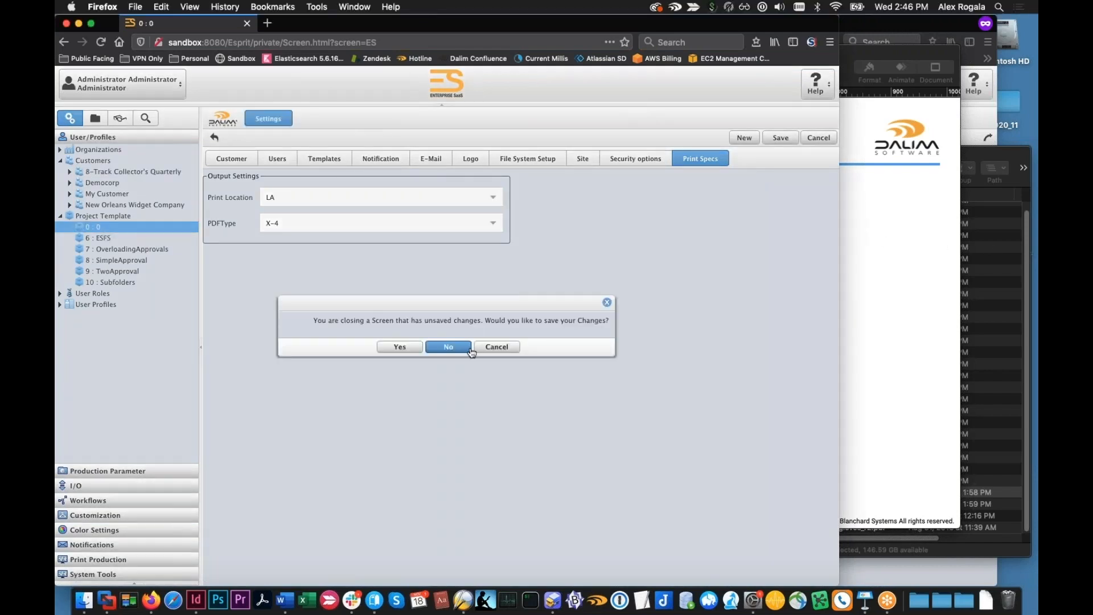
click(431, 346)
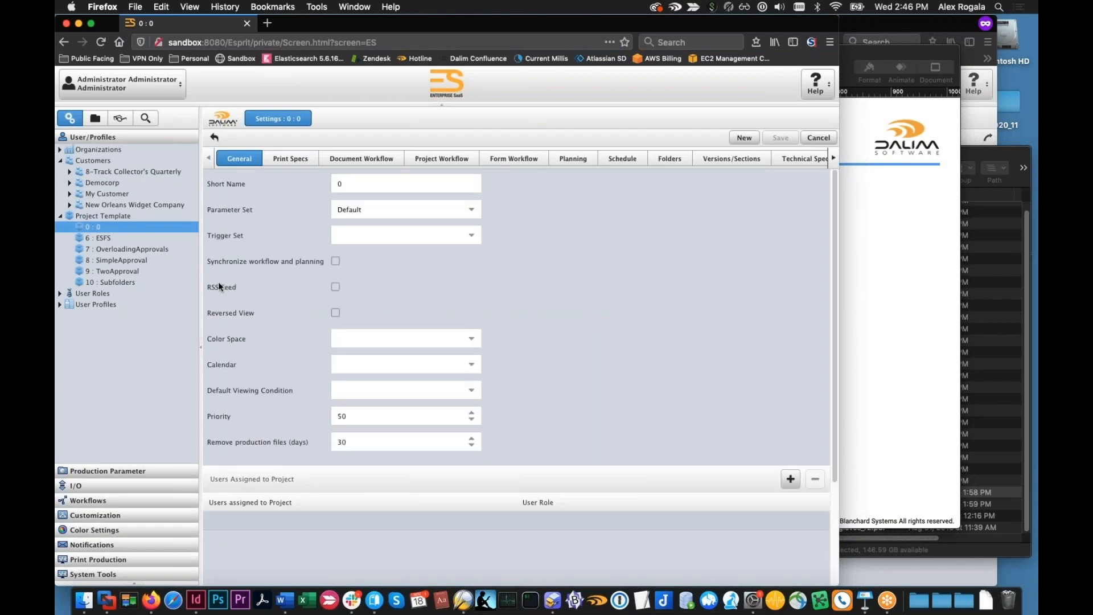
Duplicate the TwoApproval project template under the new name "Three Approval"
click(148, 257)
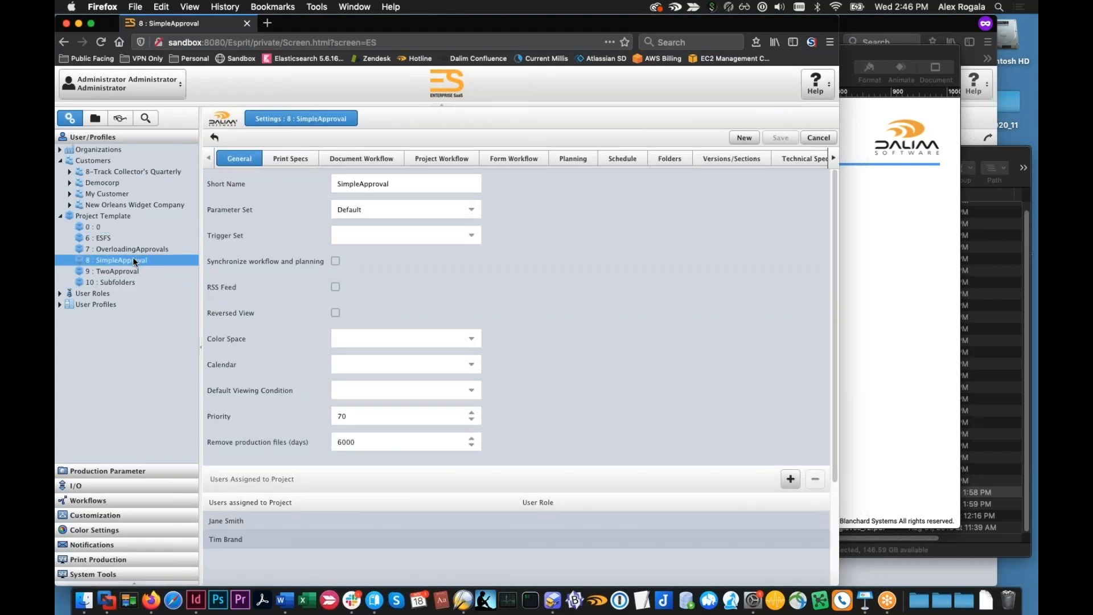
right_click(132, 258)
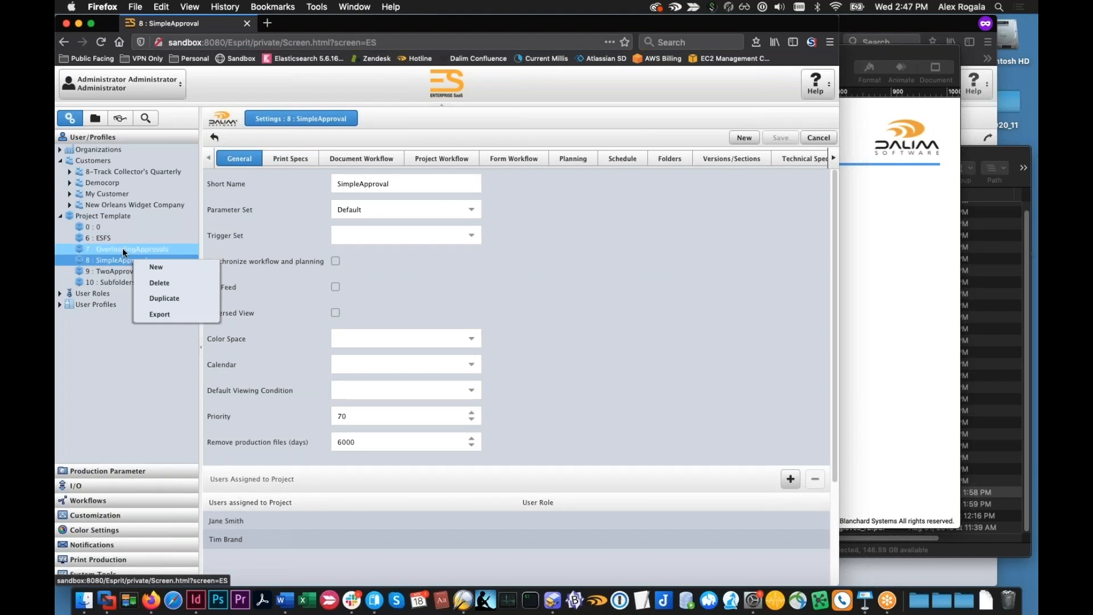
click(121, 262)
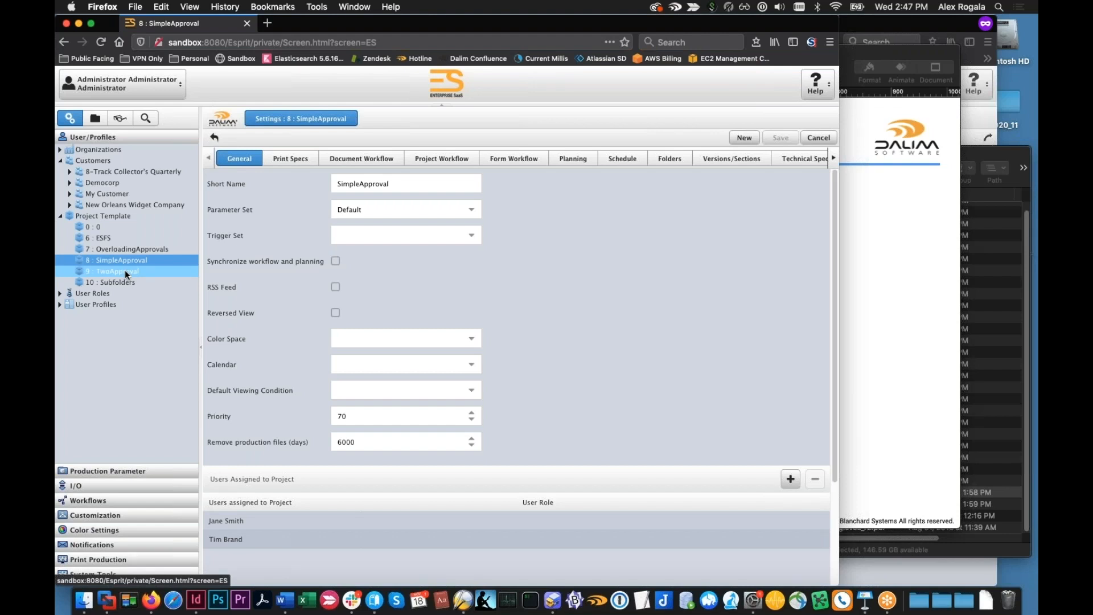
right_click(125, 270)
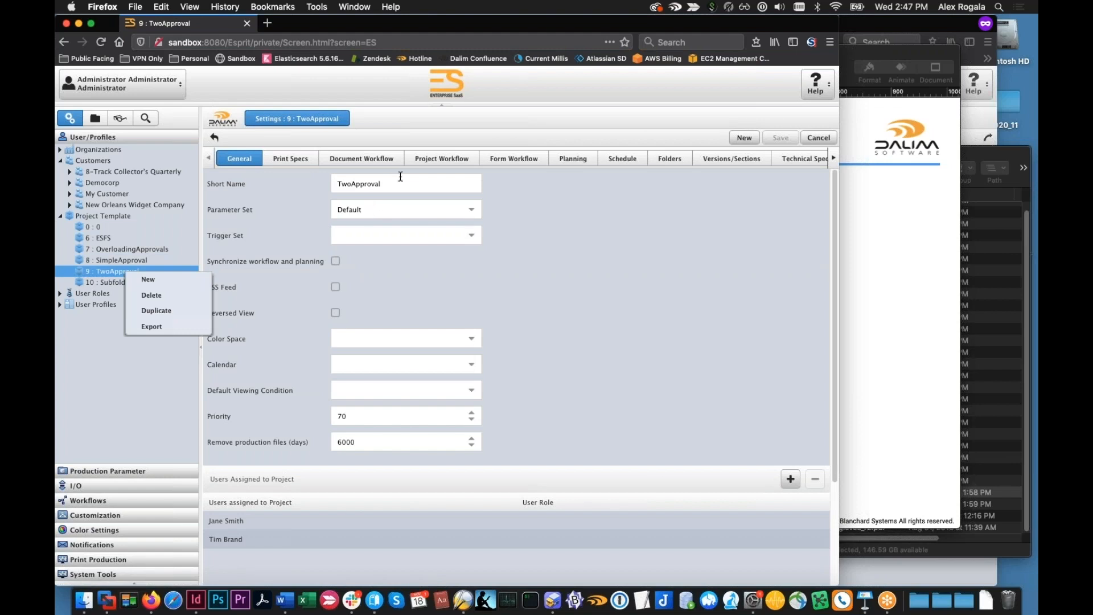
click(186, 310)
text(Three Approval)
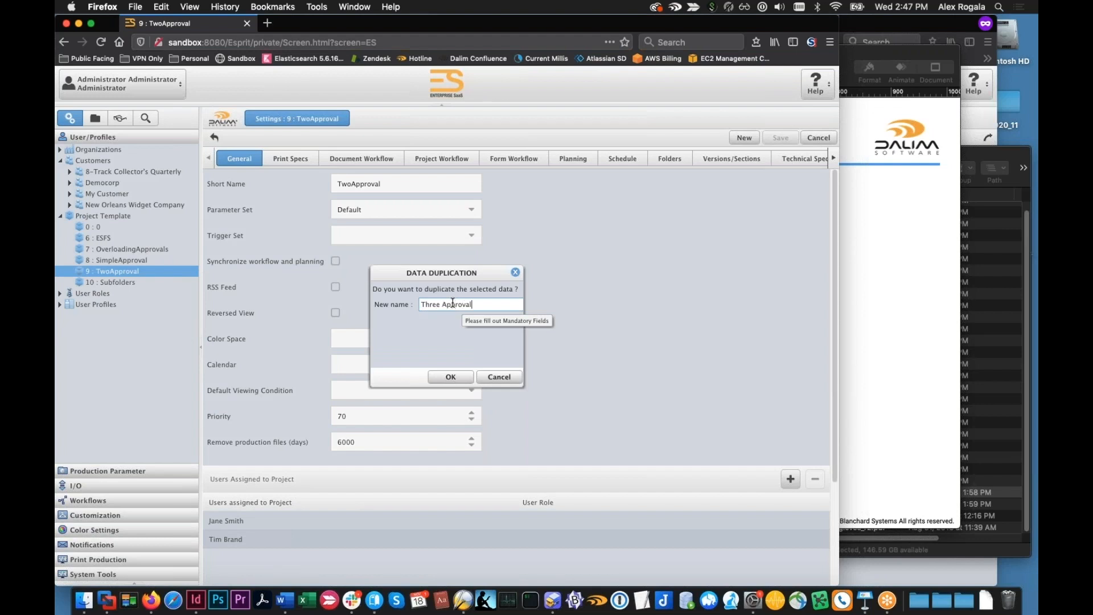
click(450, 377)
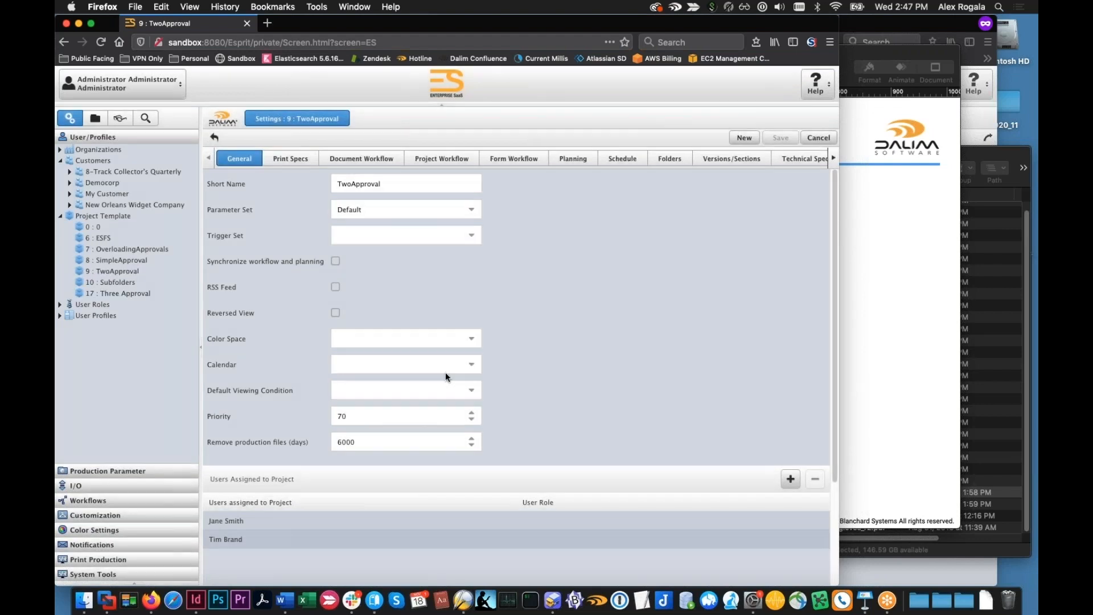
Remove New Orleans Widget Company from the TwoApproval template's customers and save the template
click(150, 281)
click(156, 270)
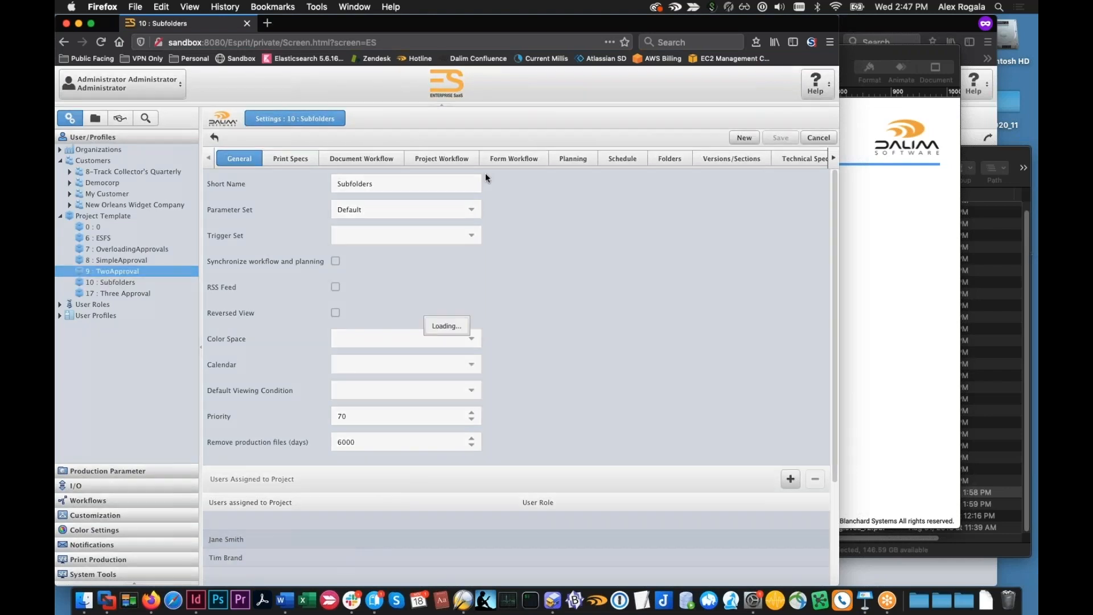
click(833, 159)
click(833, 158)
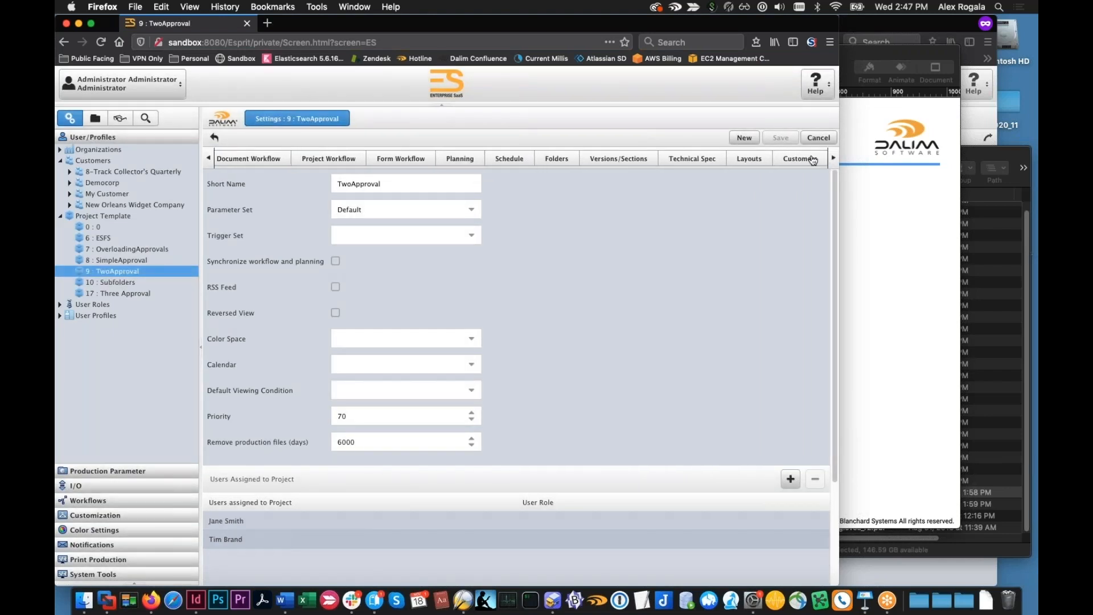
click(812, 160)
click(660, 241)
click(824, 182)
click(778, 138)
Assign New Orleans Widget Company as the customer of the Three Approval template and save it
click(155, 293)
click(654, 223)
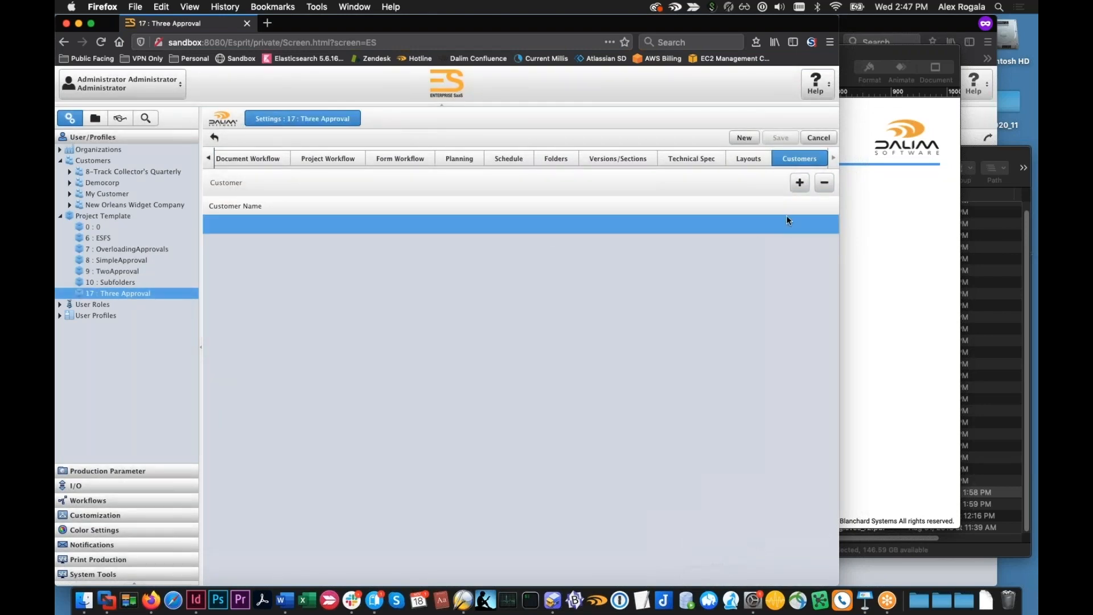
click(325, 227)
click(825, 226)
click(385, 305)
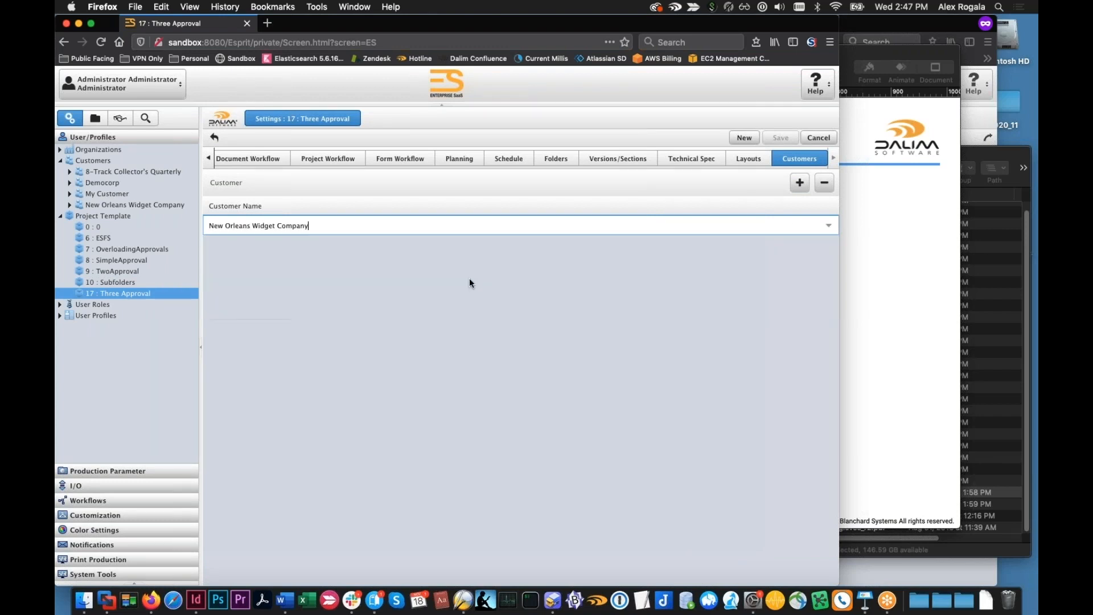
click(709, 280)
click(784, 139)
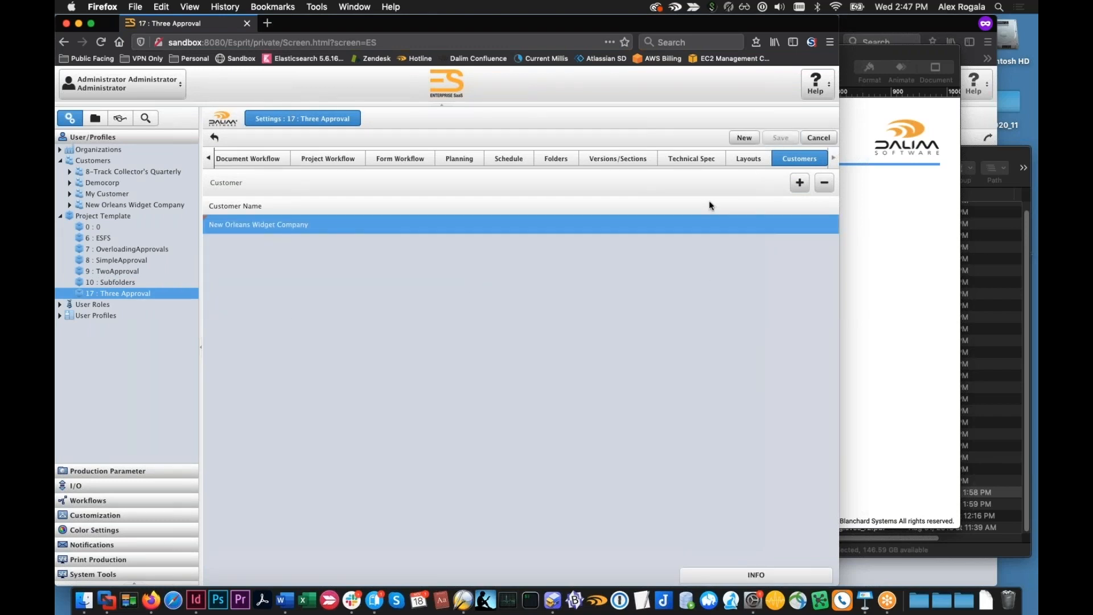